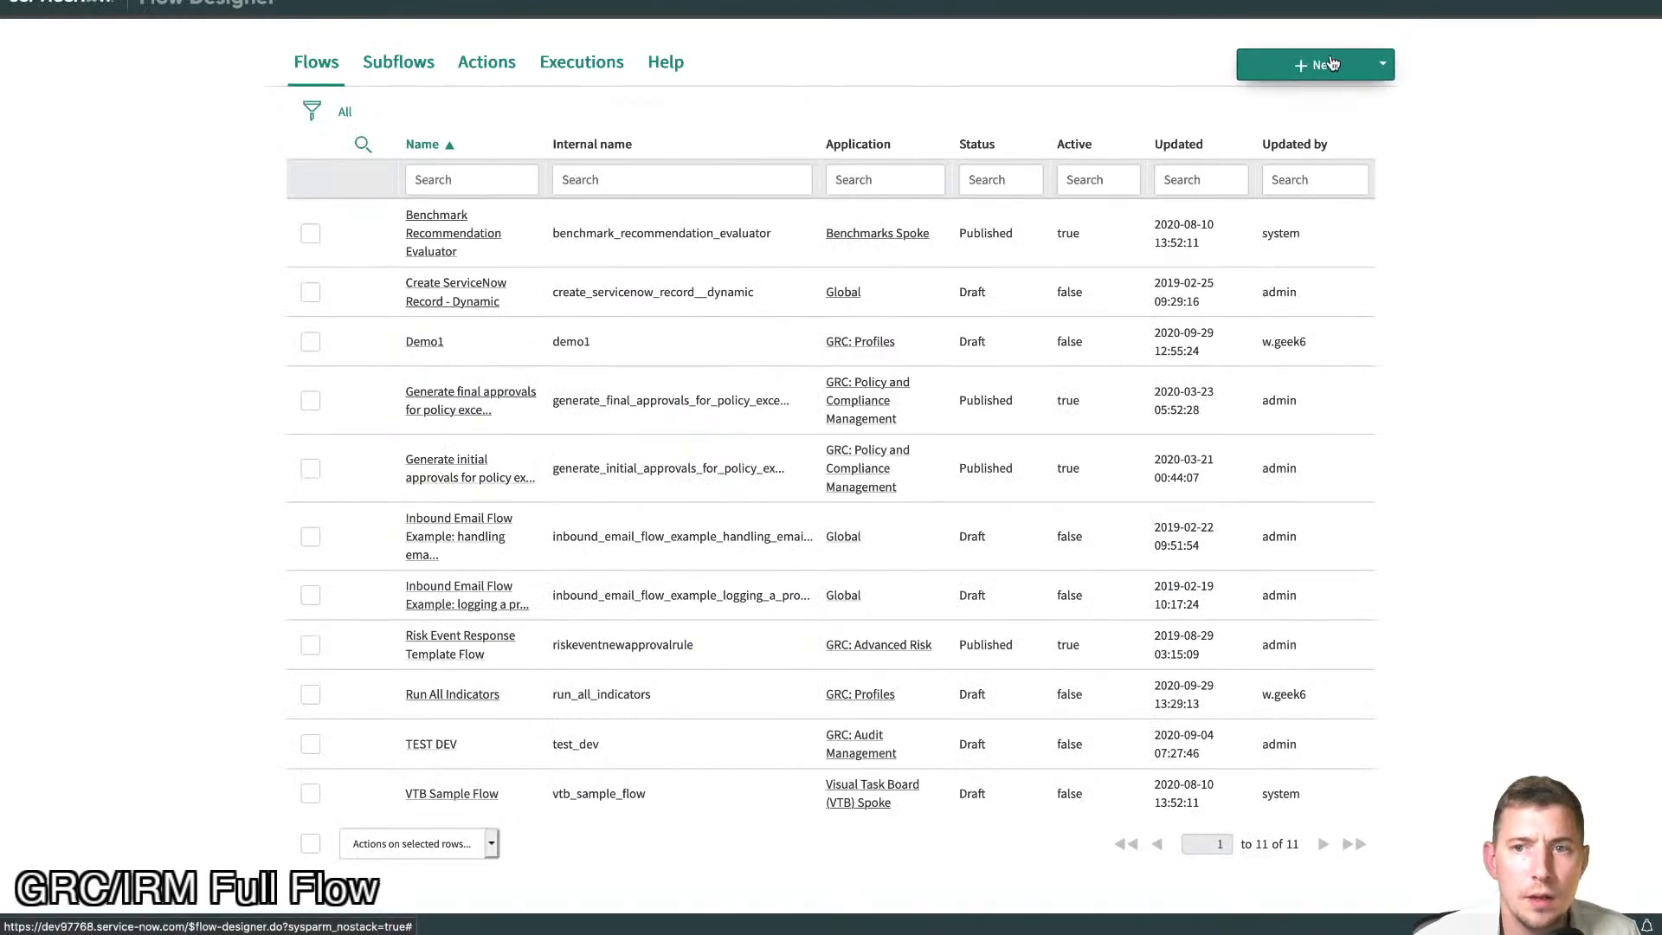
- Create a new action named "Update last result passed", using the name of the business rule
click(1330, 62)
click(1330, 161)
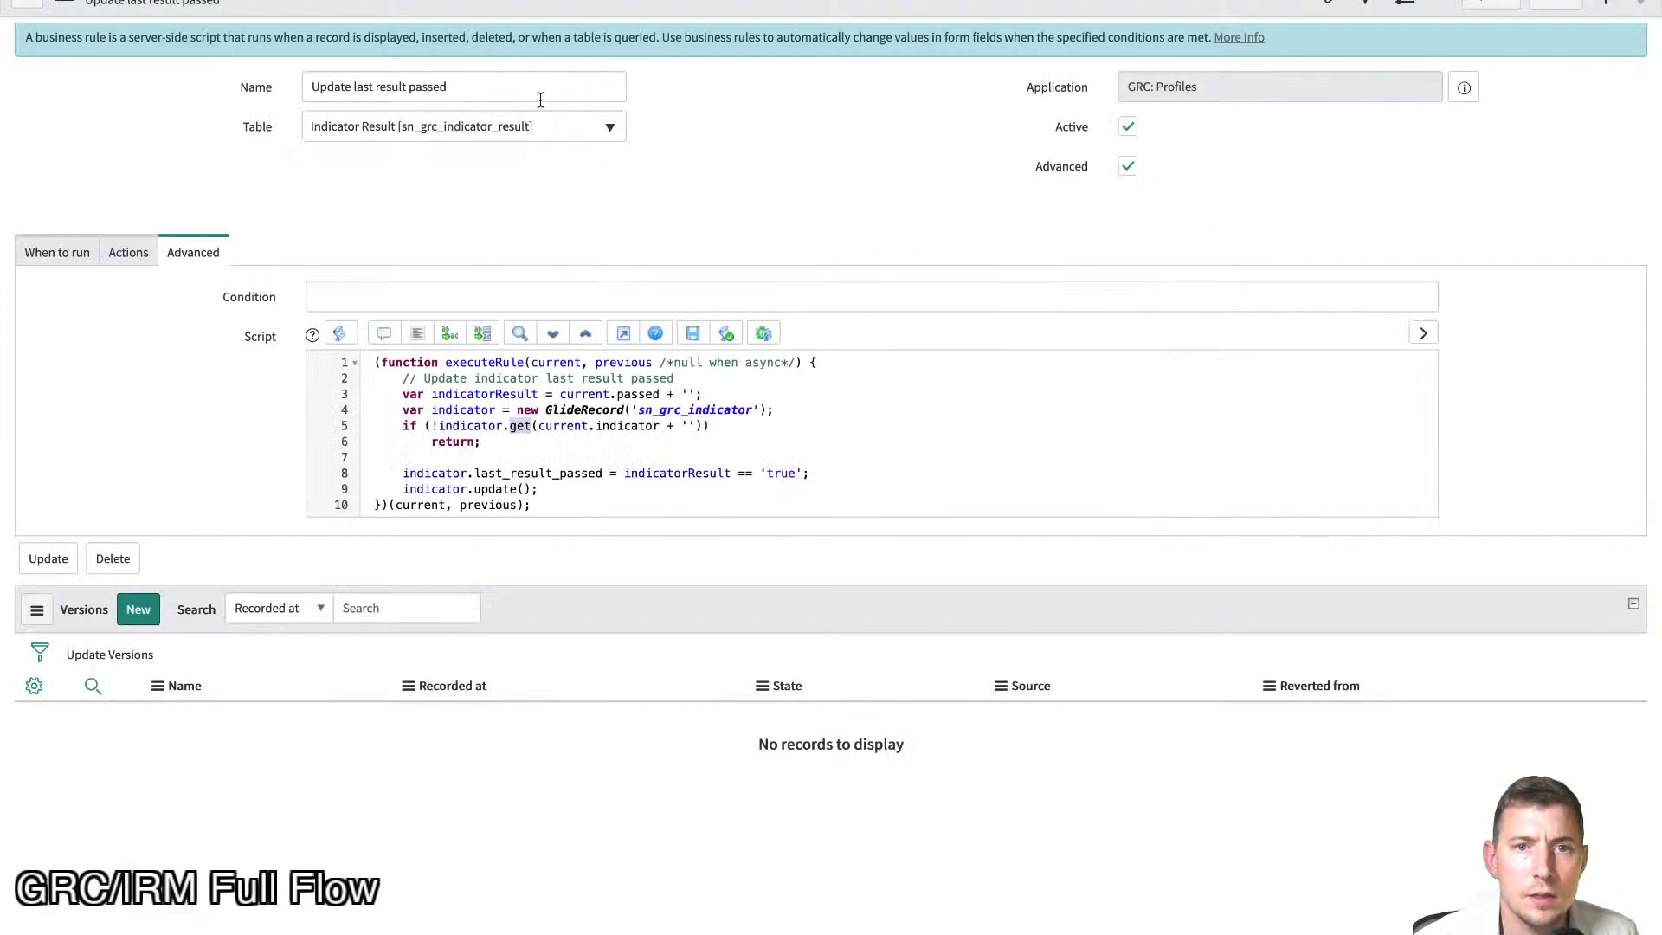
click(304, 90)
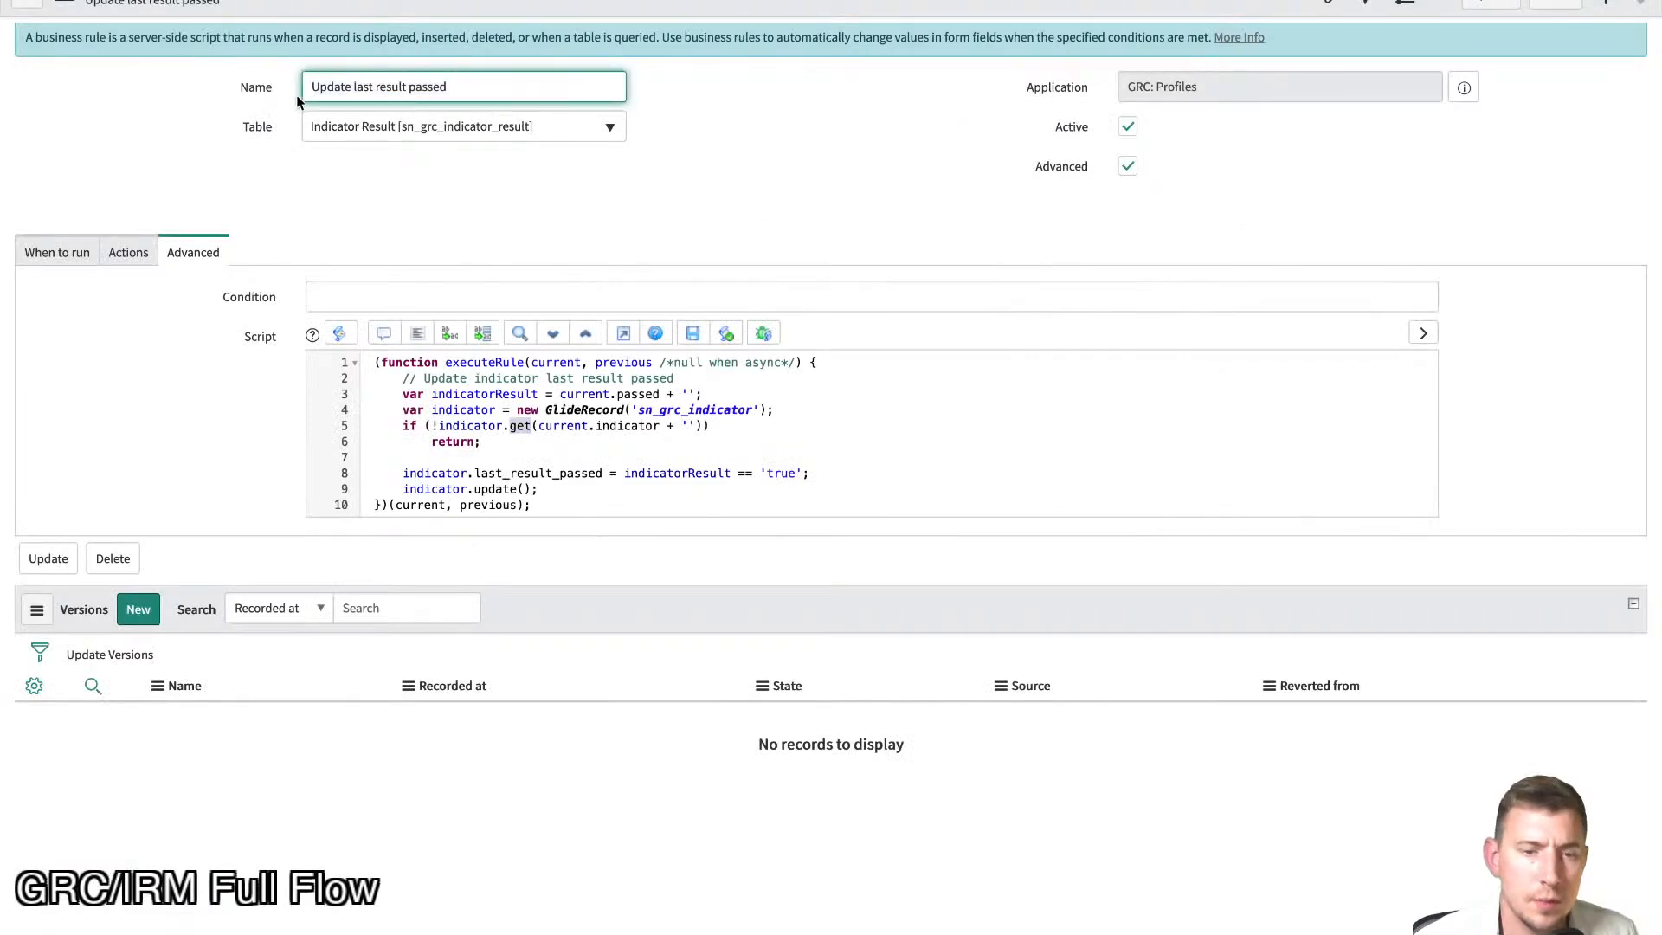
key(ctrl+a)
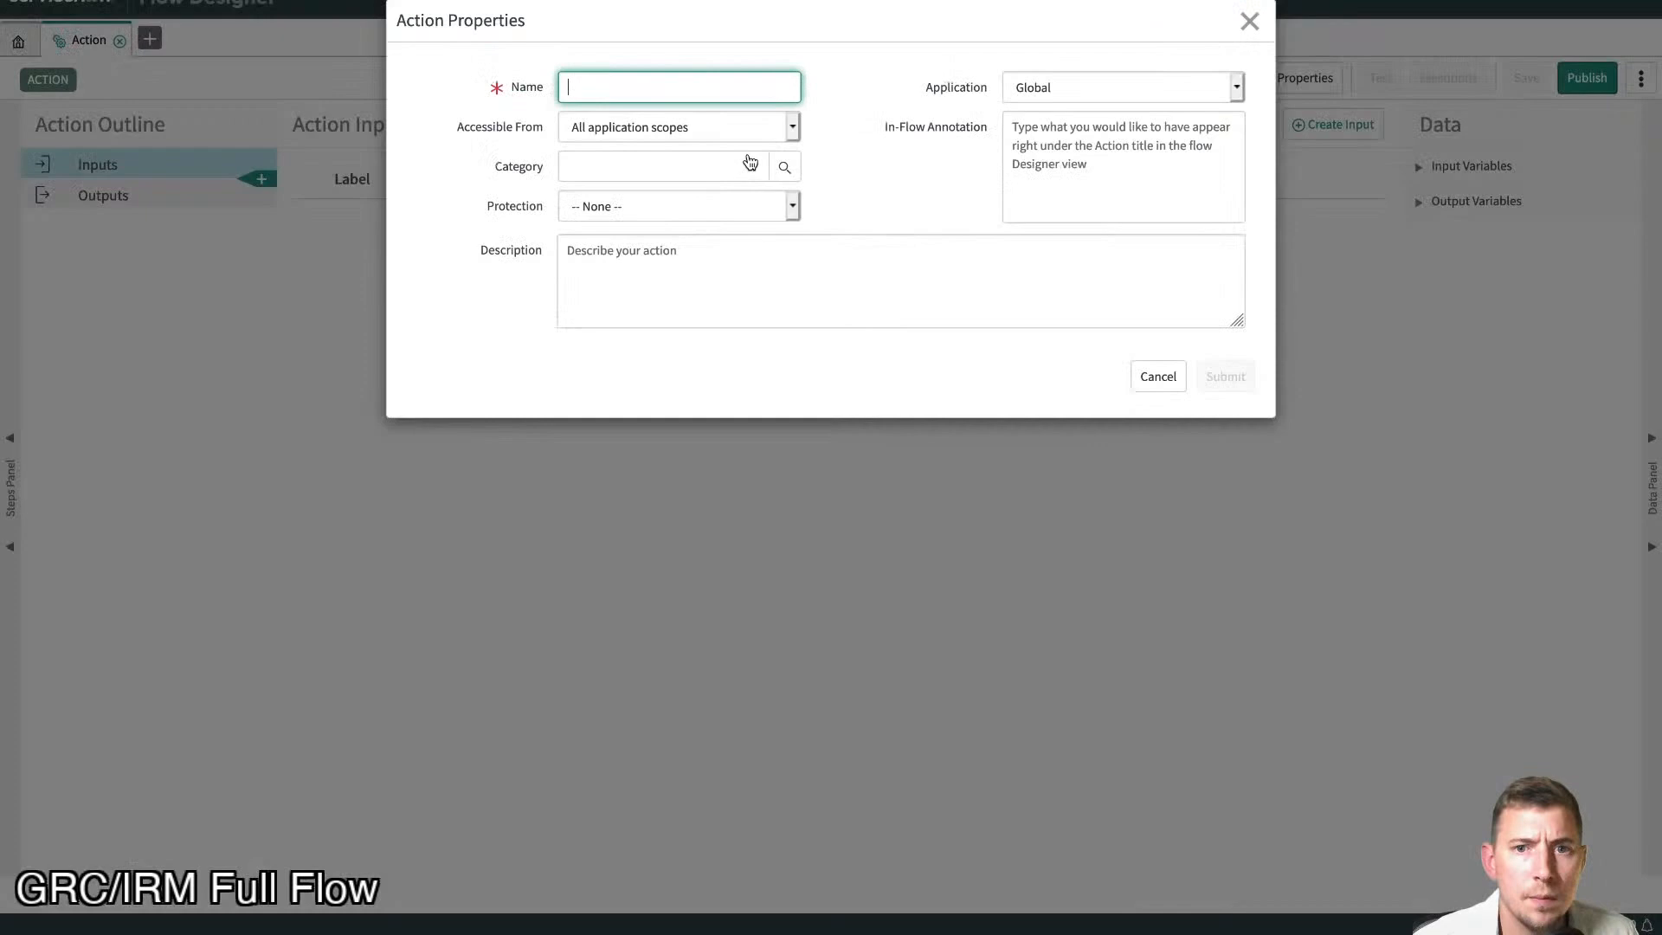
text(Update last result passed)
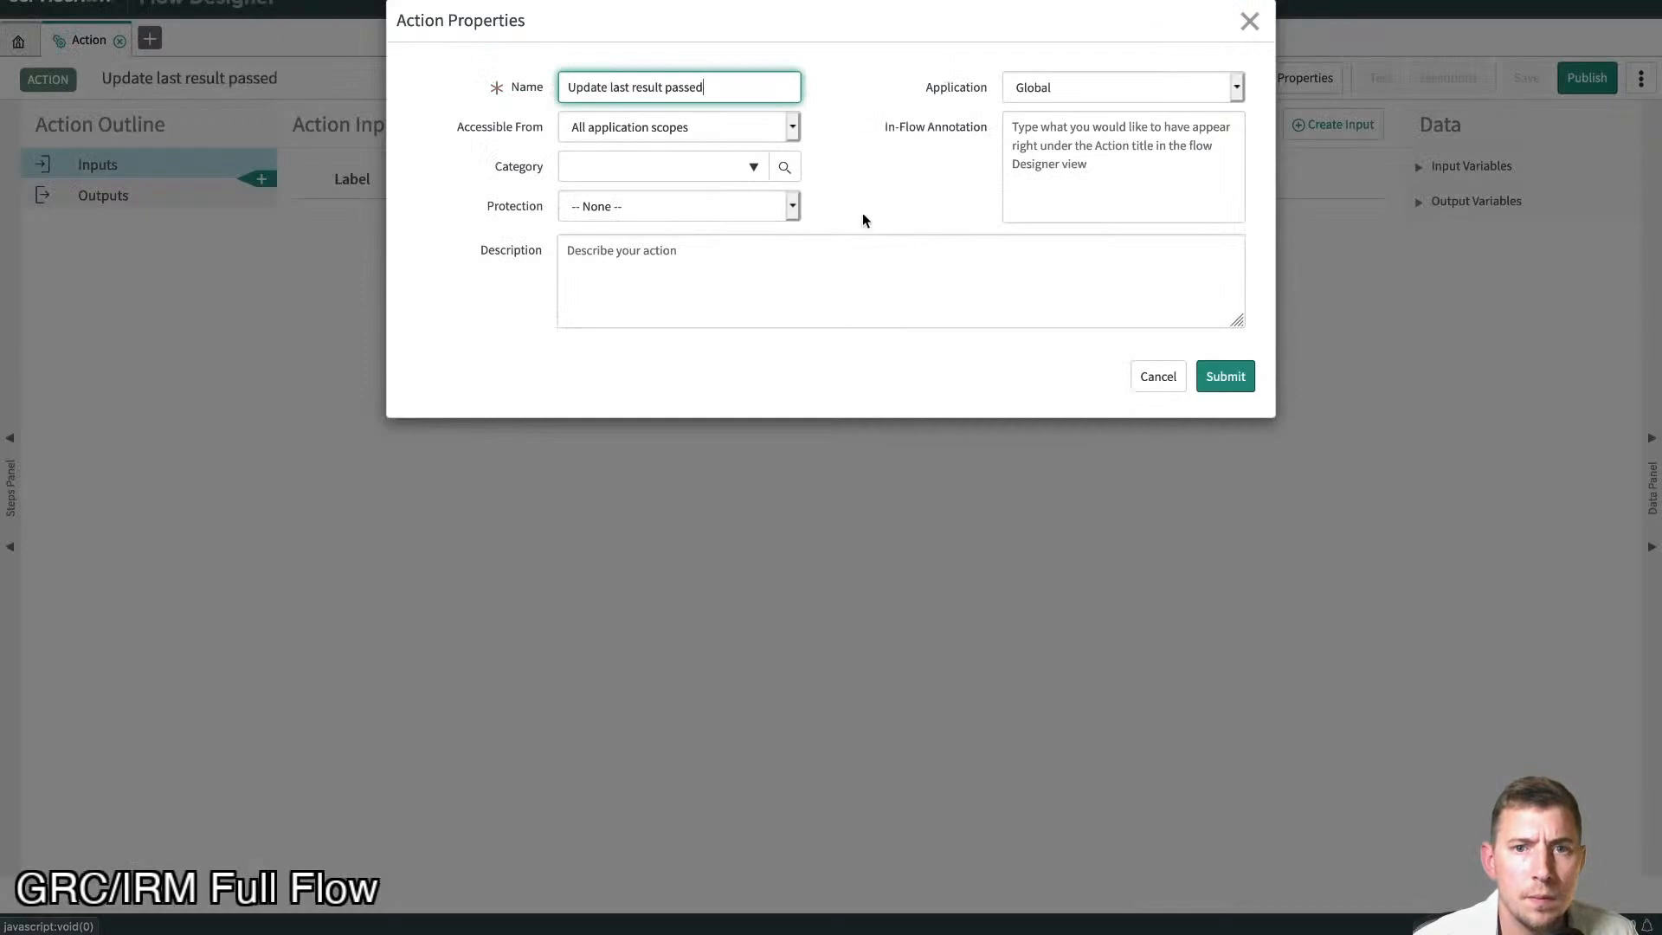
click(840, 132)
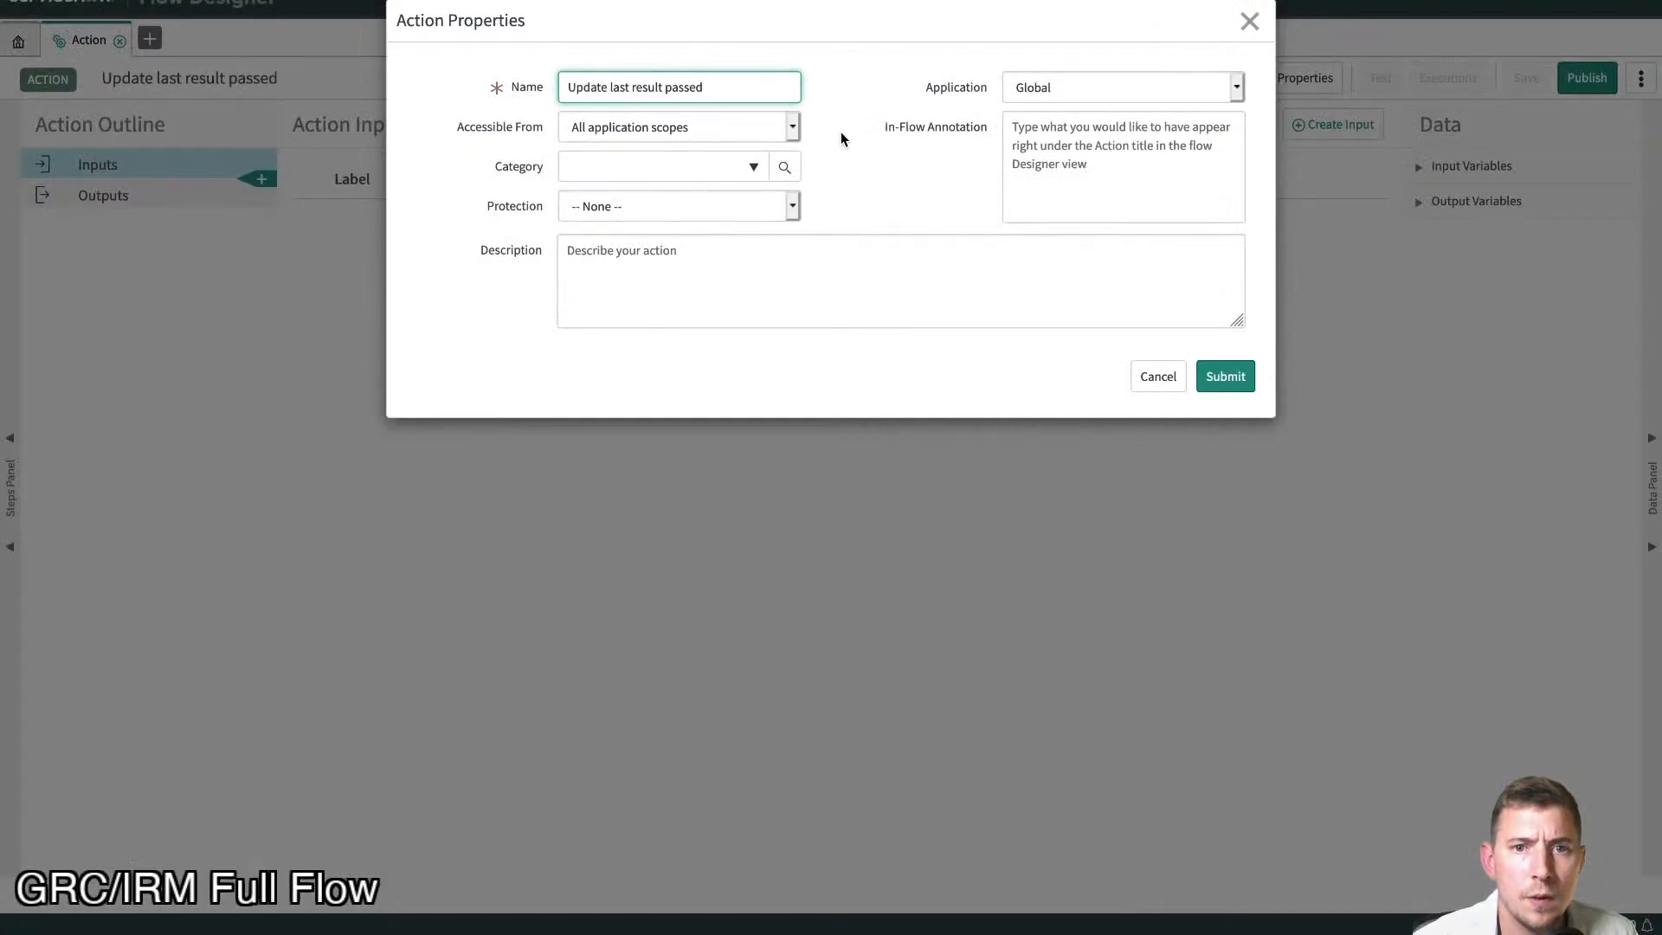
- Assign the action to the GRC: Profiles application and the GRC/IRM Full Flow category, and submit its properties
click(1119, 87)
scroll(1144, 325, down, 2)
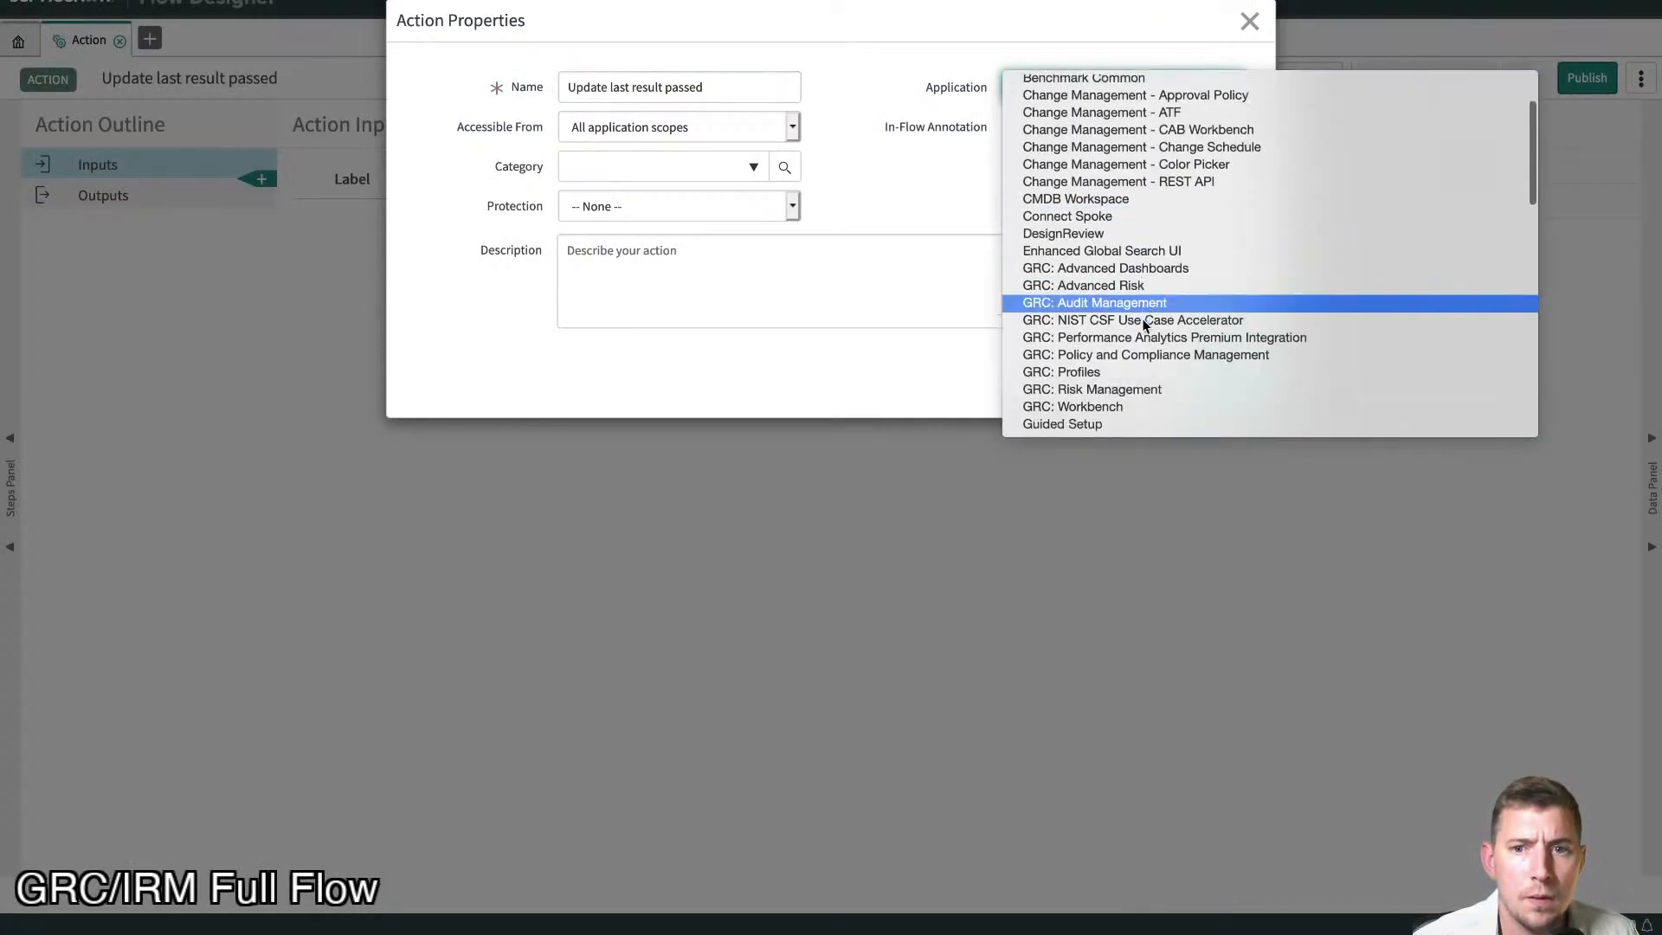
click(1131, 343)
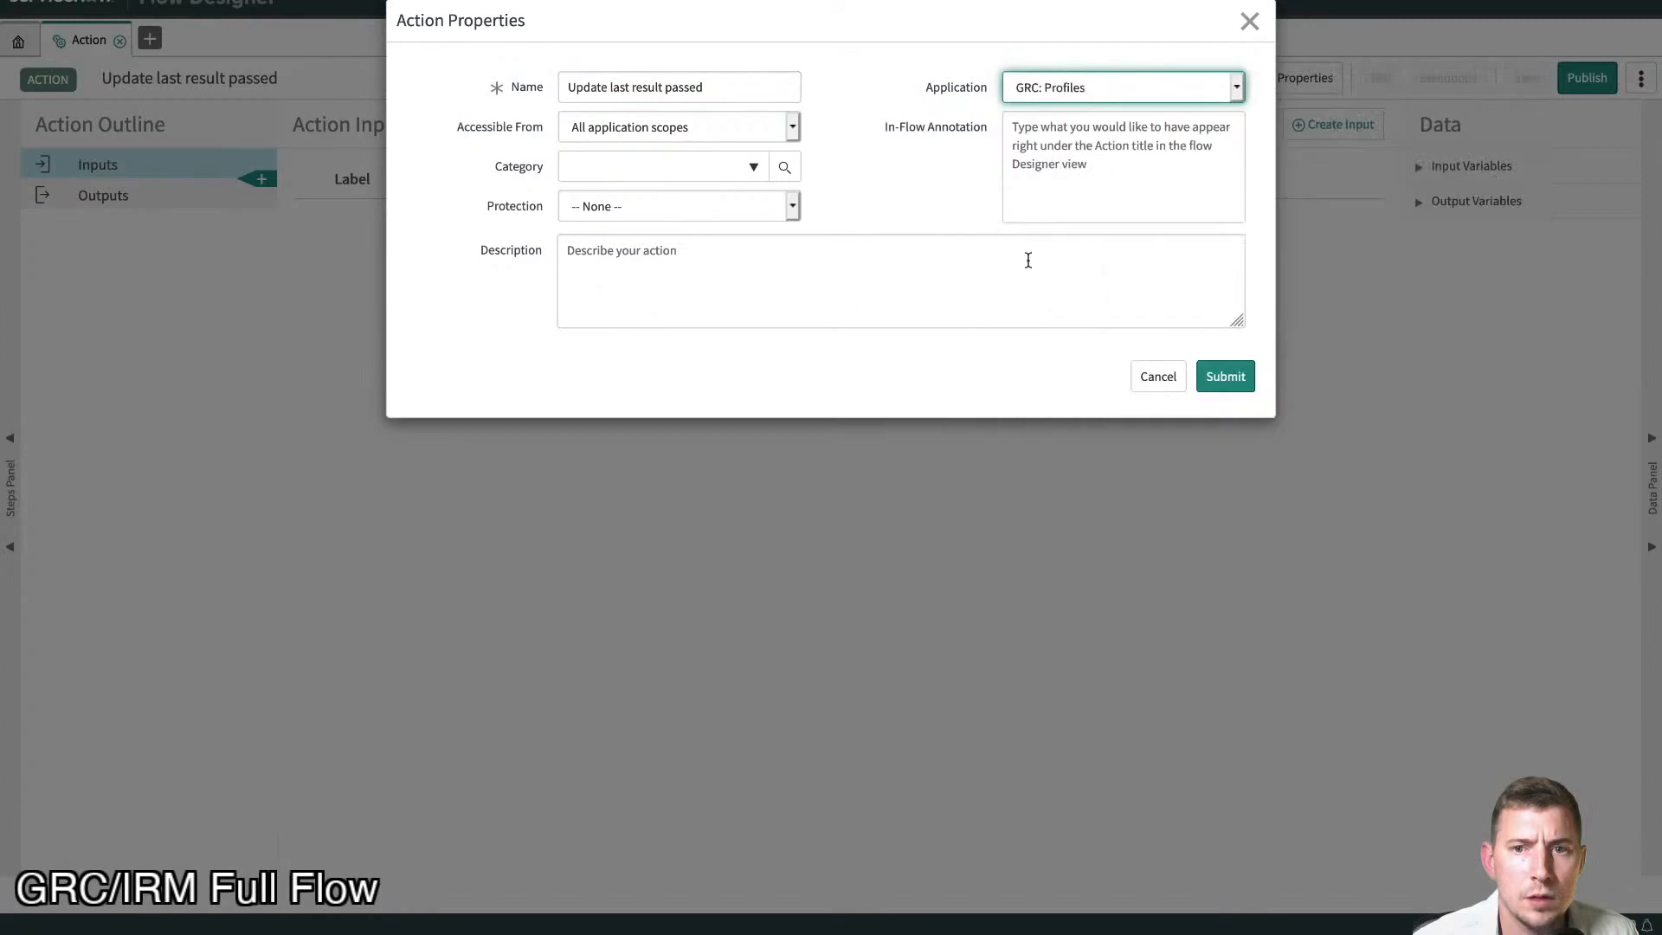
click(742, 168)
click(617, 237)
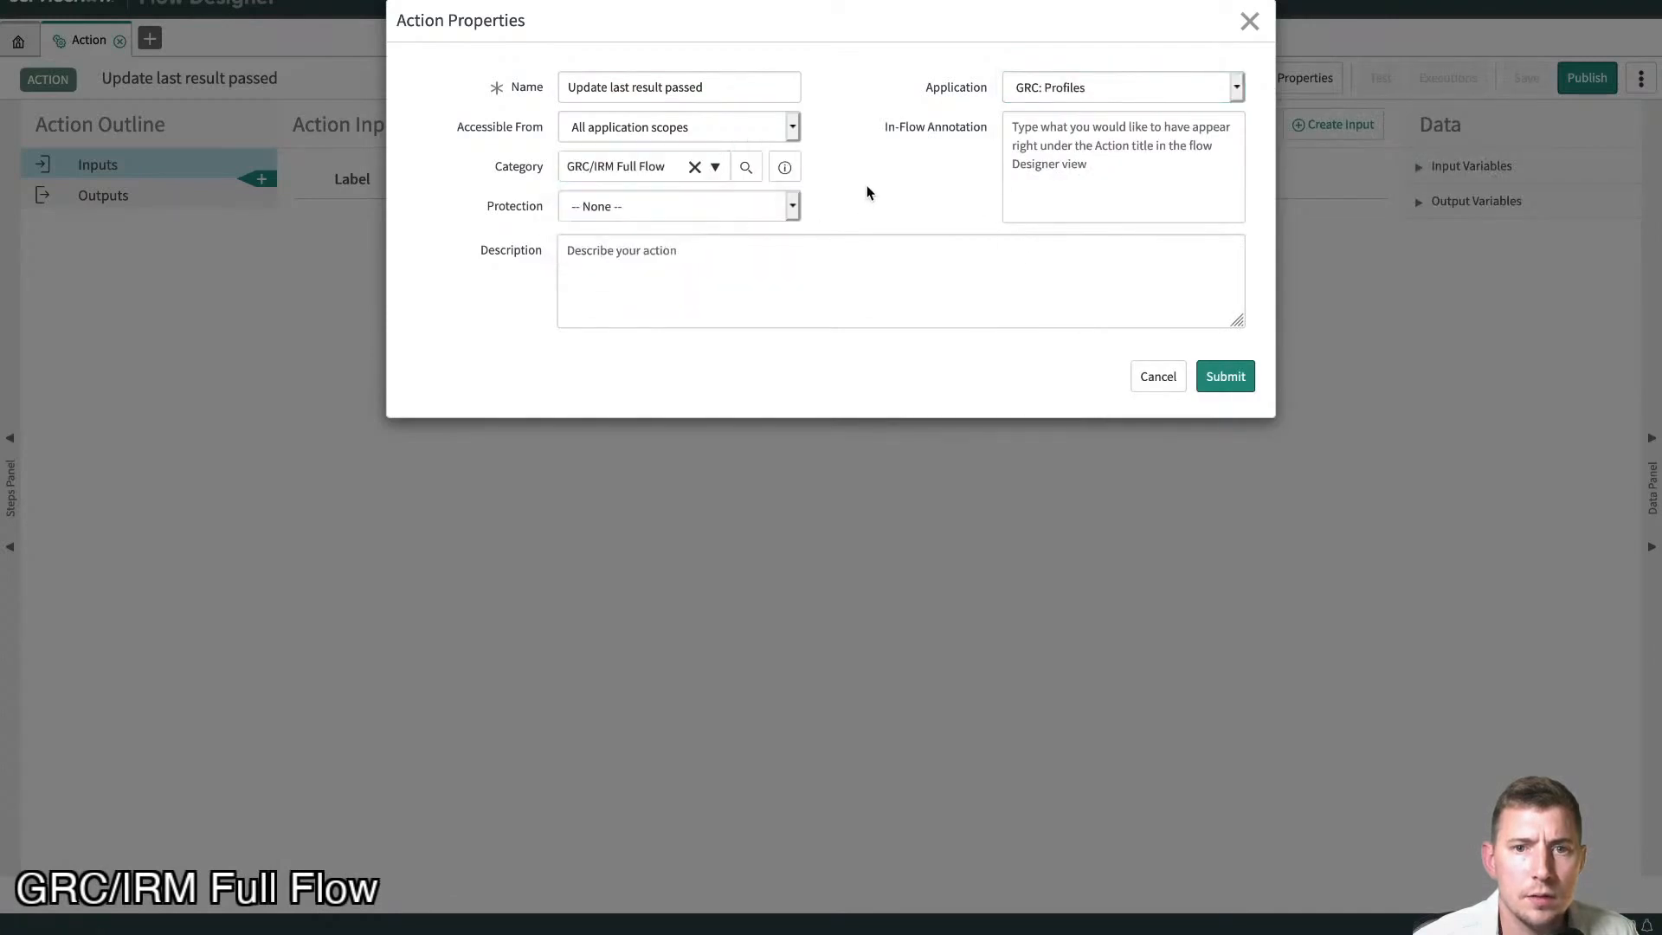
click(1227, 376)
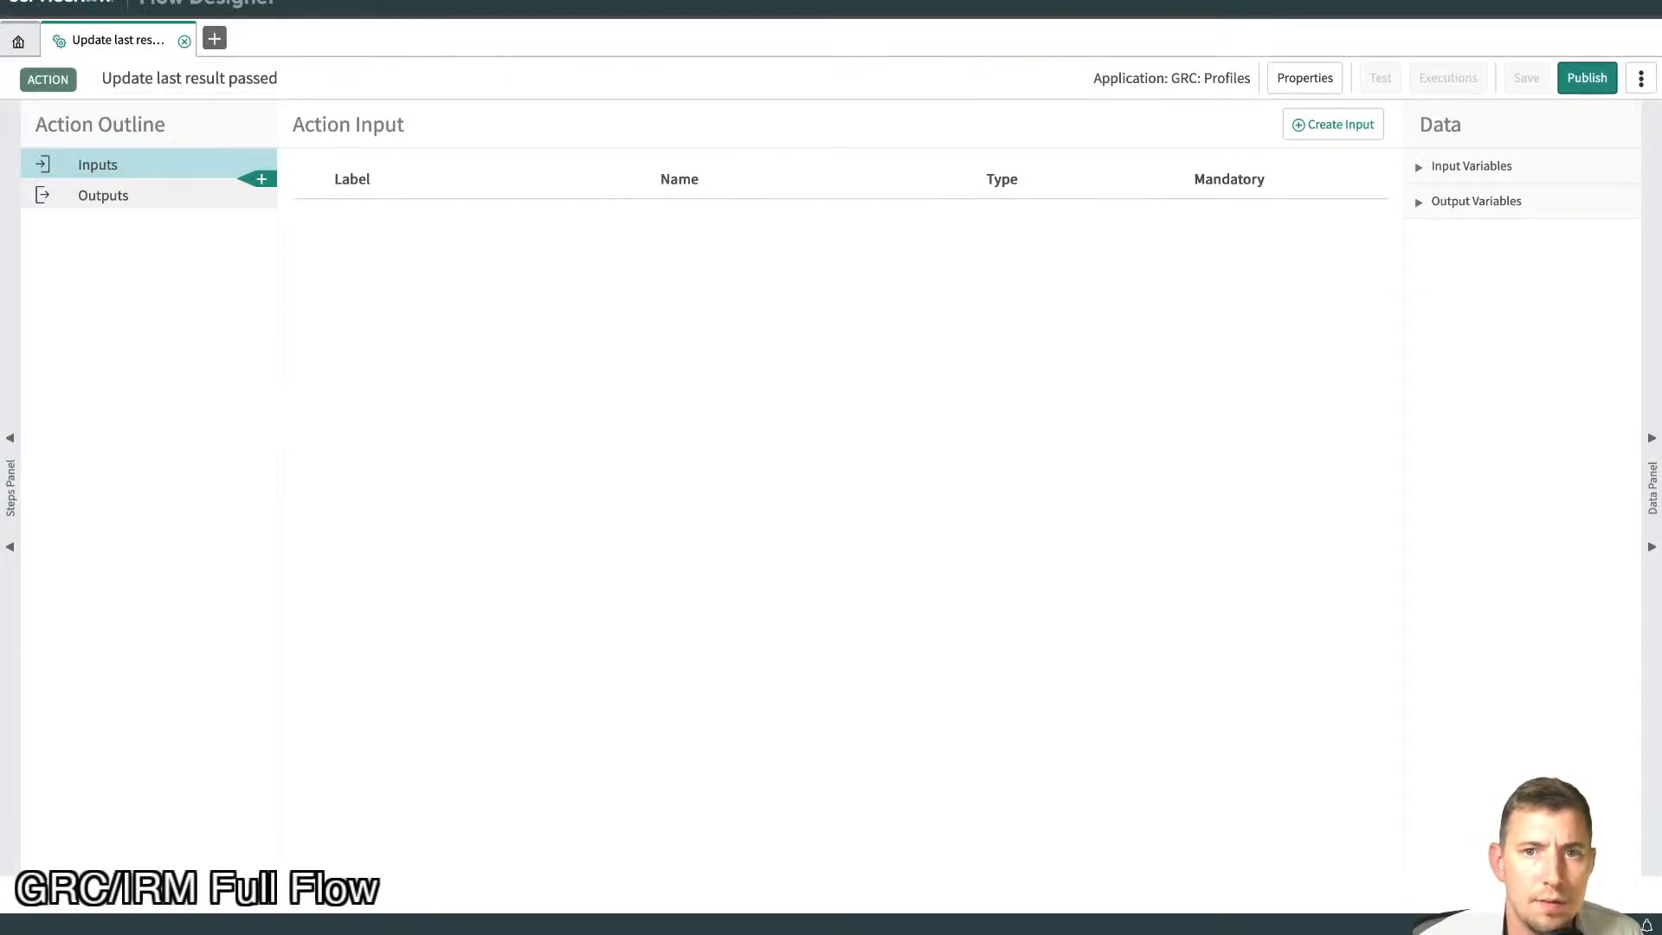
- Create an action input labelled "Indicator Result"
click(1341, 124)
click(393, 241)
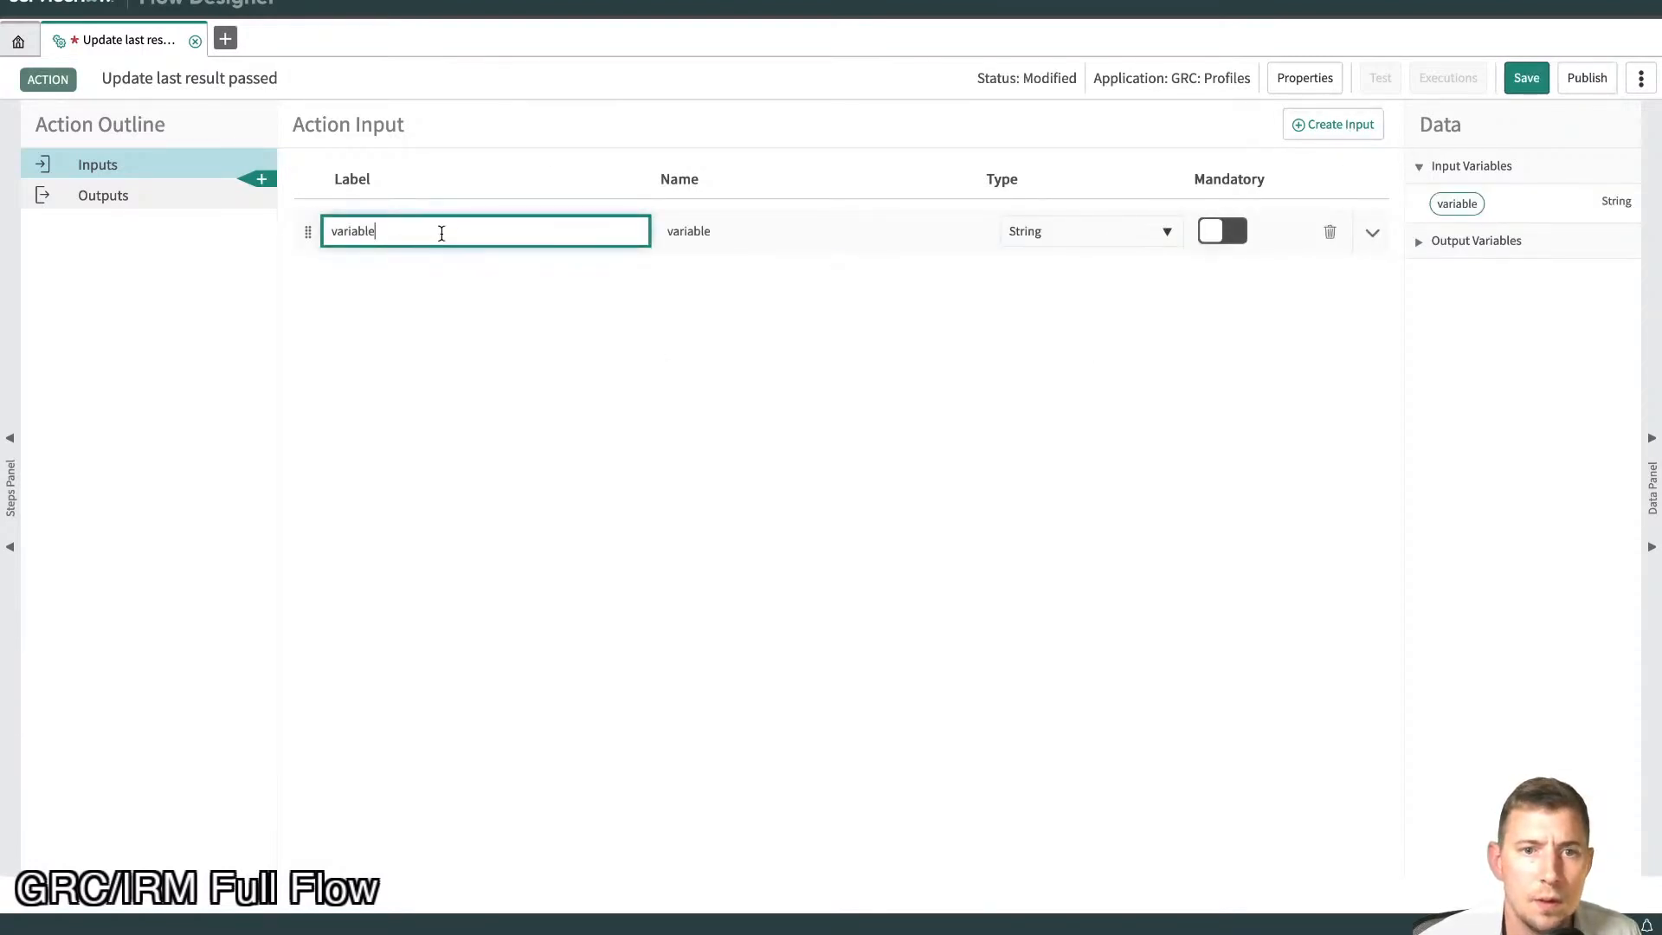
double_click(447, 232)
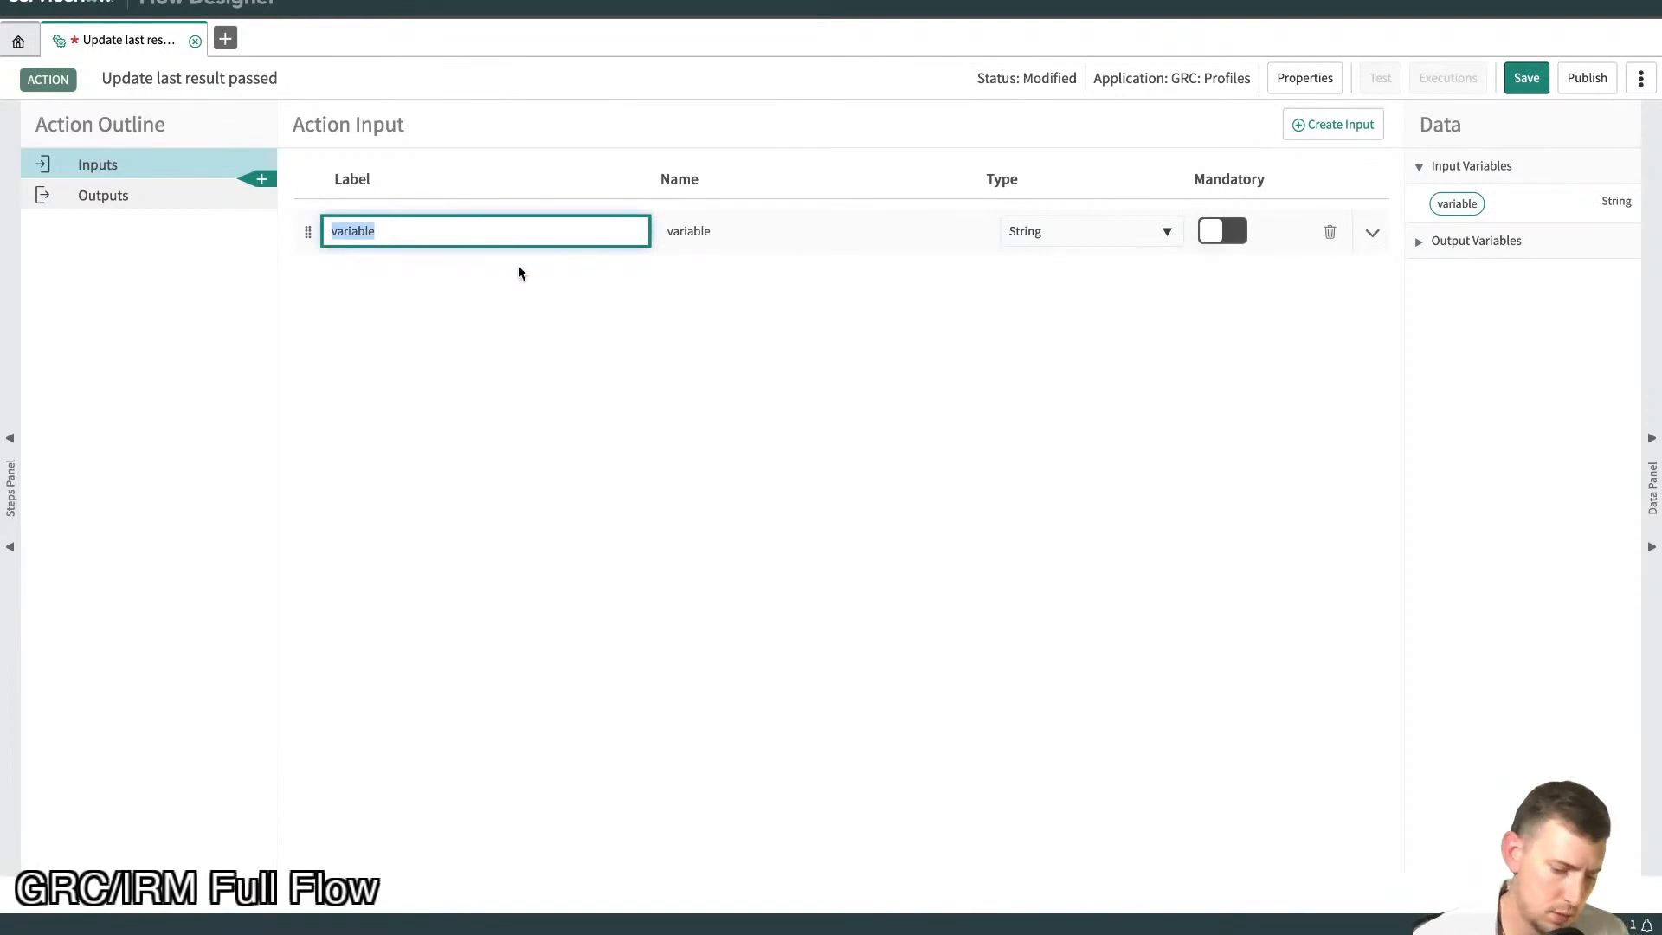
text(indic)
key(BackSpace)
key(BackSpace)
key(BackSpace)
key(BackSpace)
key(BackSpace)
text(Indicat)
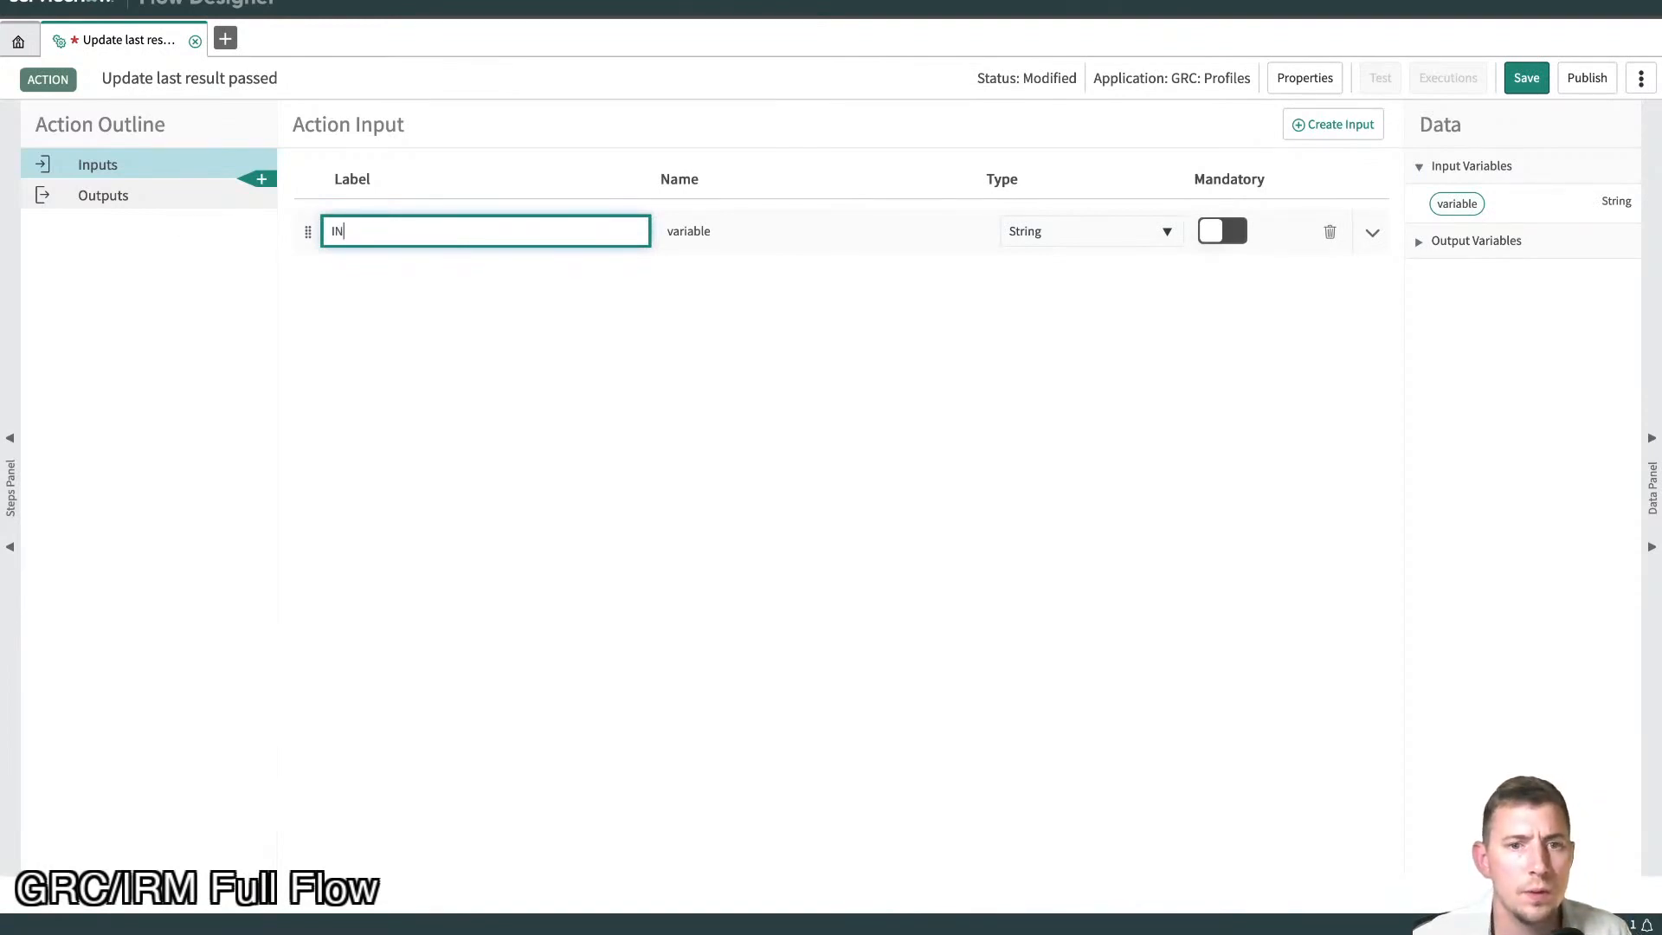
key(BackSpace)
key(BackSpace)
key(BackSpace)
key(BackSpace)
key(BackSpace)
key(BackSpace)
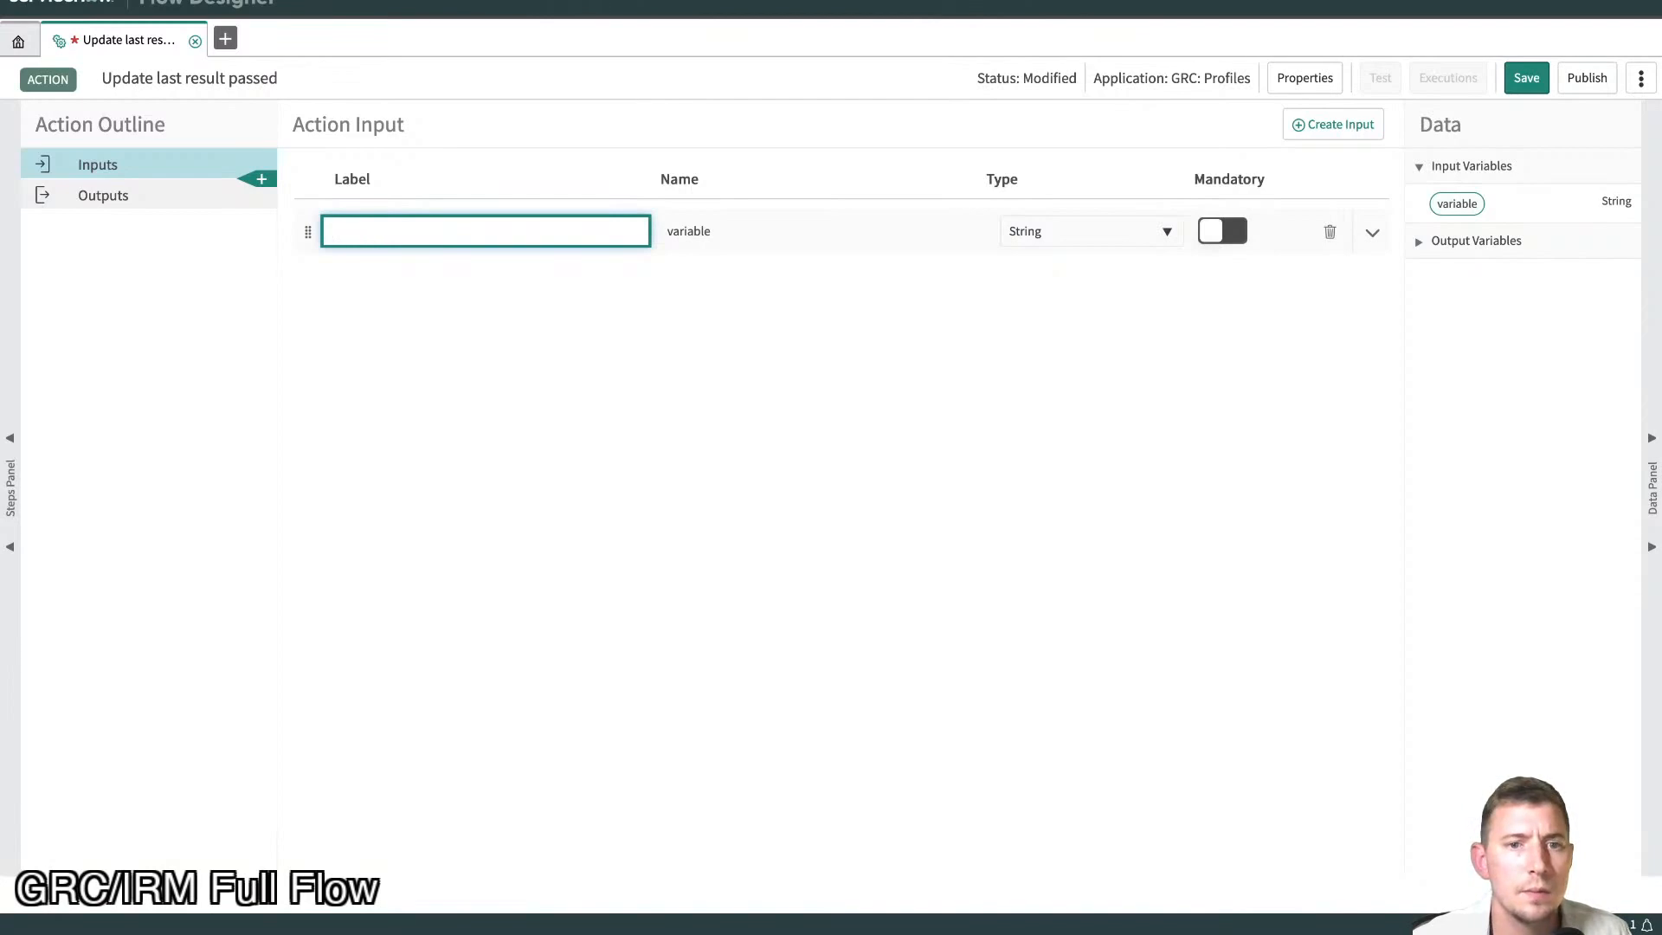
text(Indicator Res)
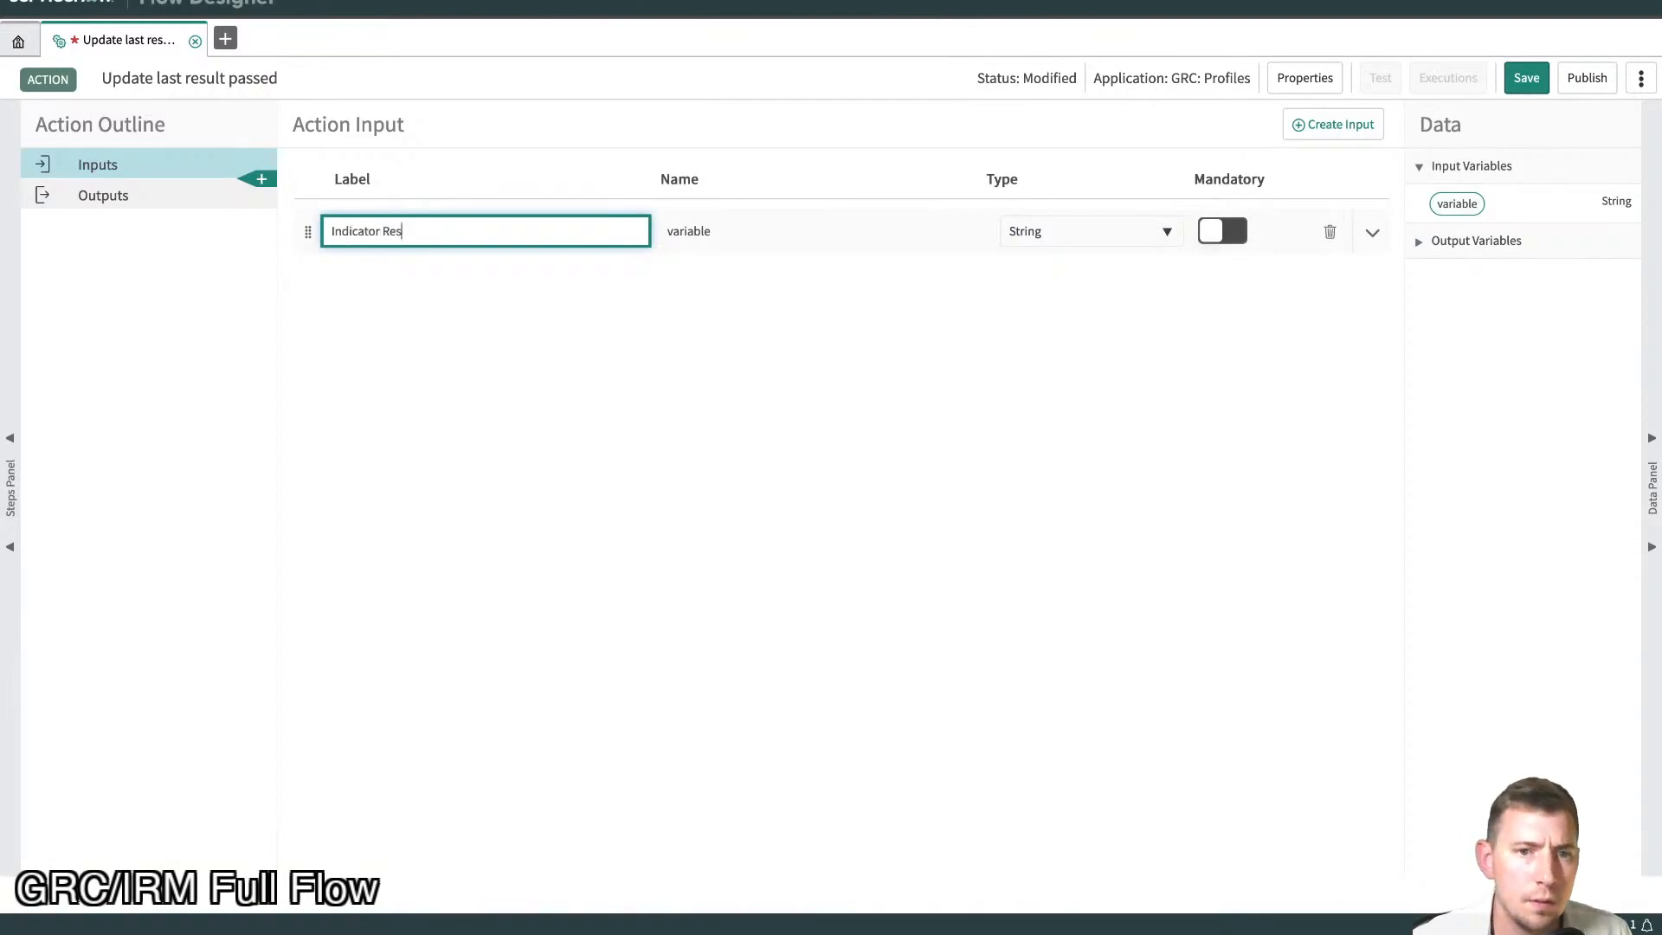
text(ult)
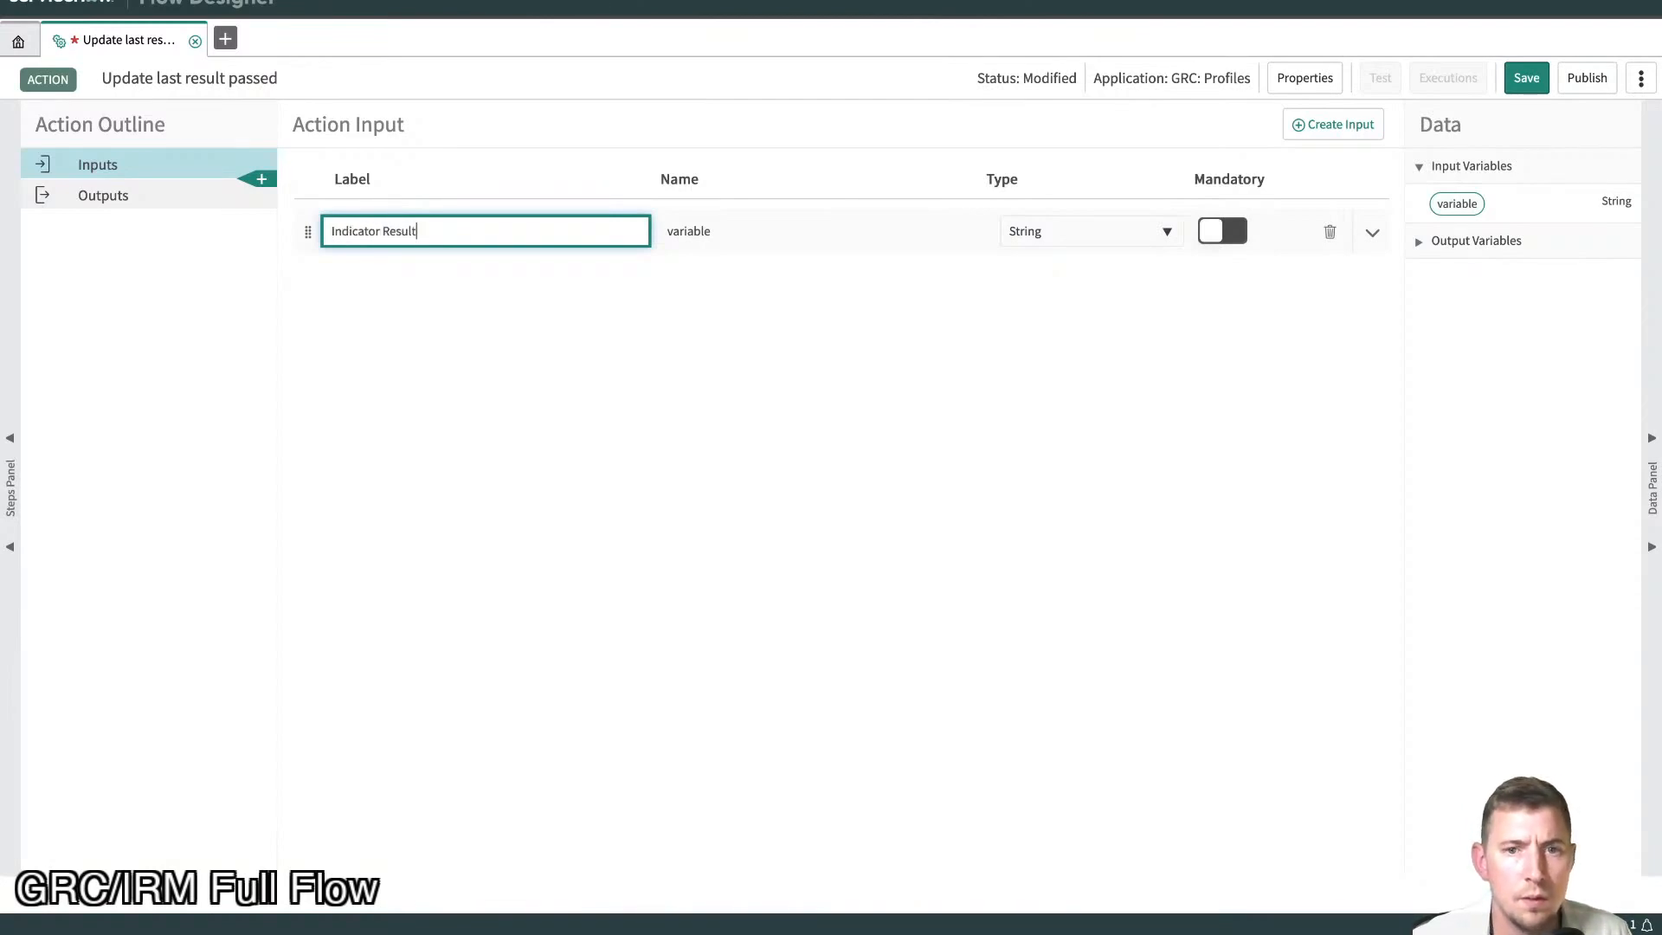
key(Tab)
key(Tab)
- Set the Indicator Result input's type to a reference to the Indicator Result table and make it mandatory
click(1039, 234)
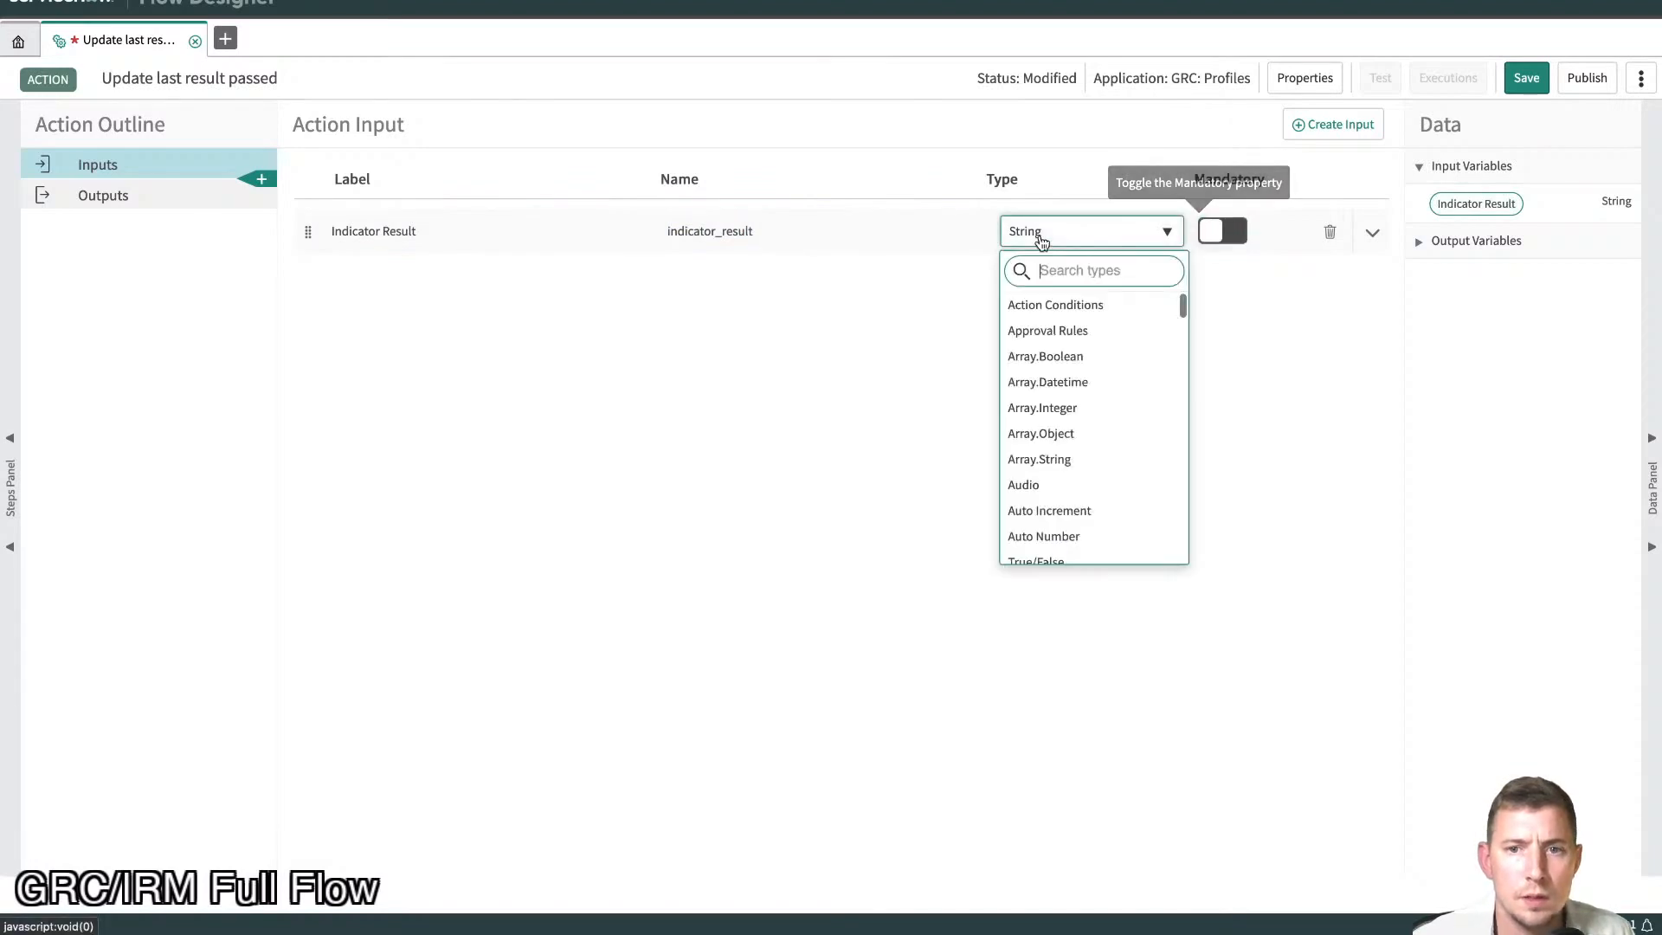
text(reference)
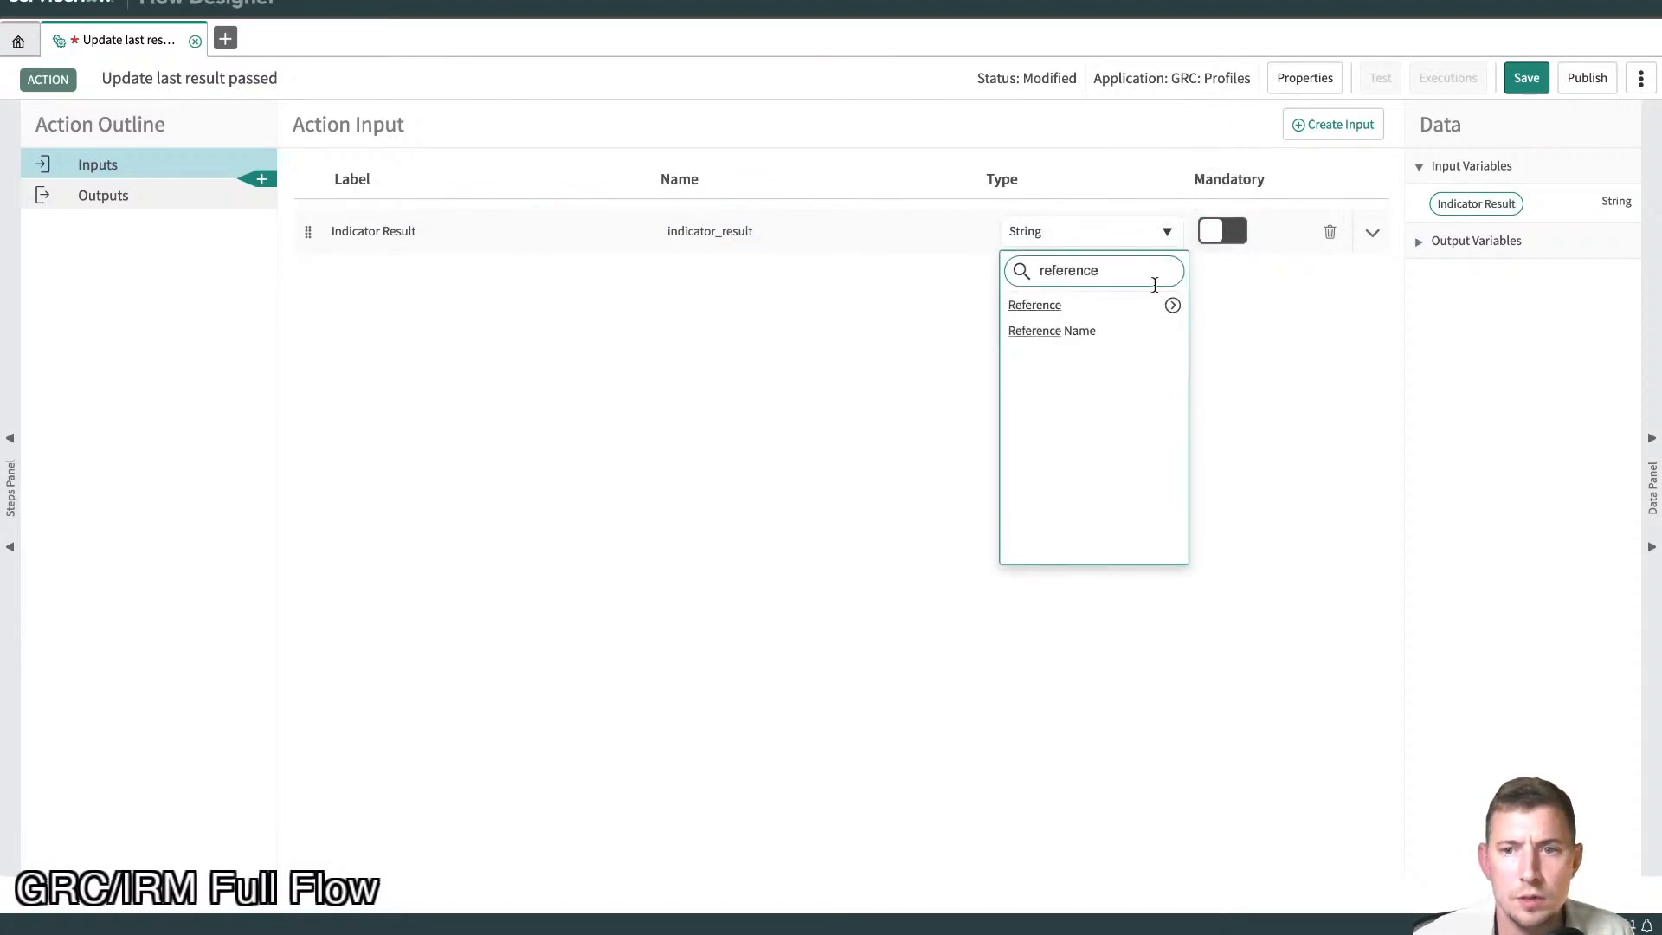
click(1172, 304)
text(ind)
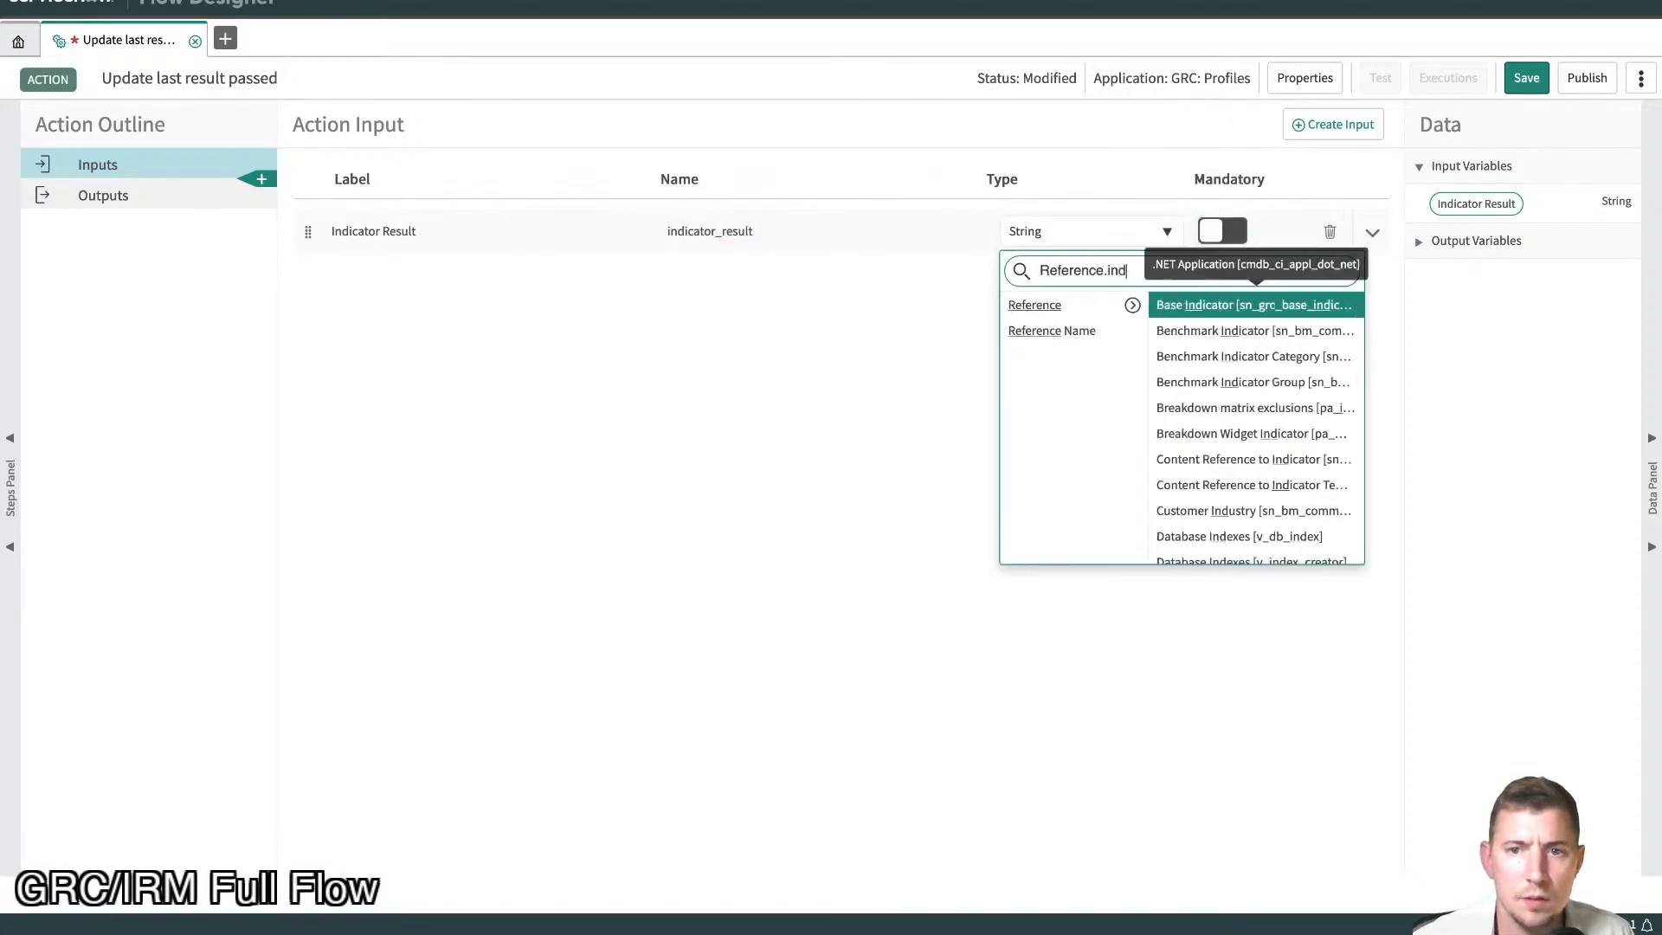
text(icator)
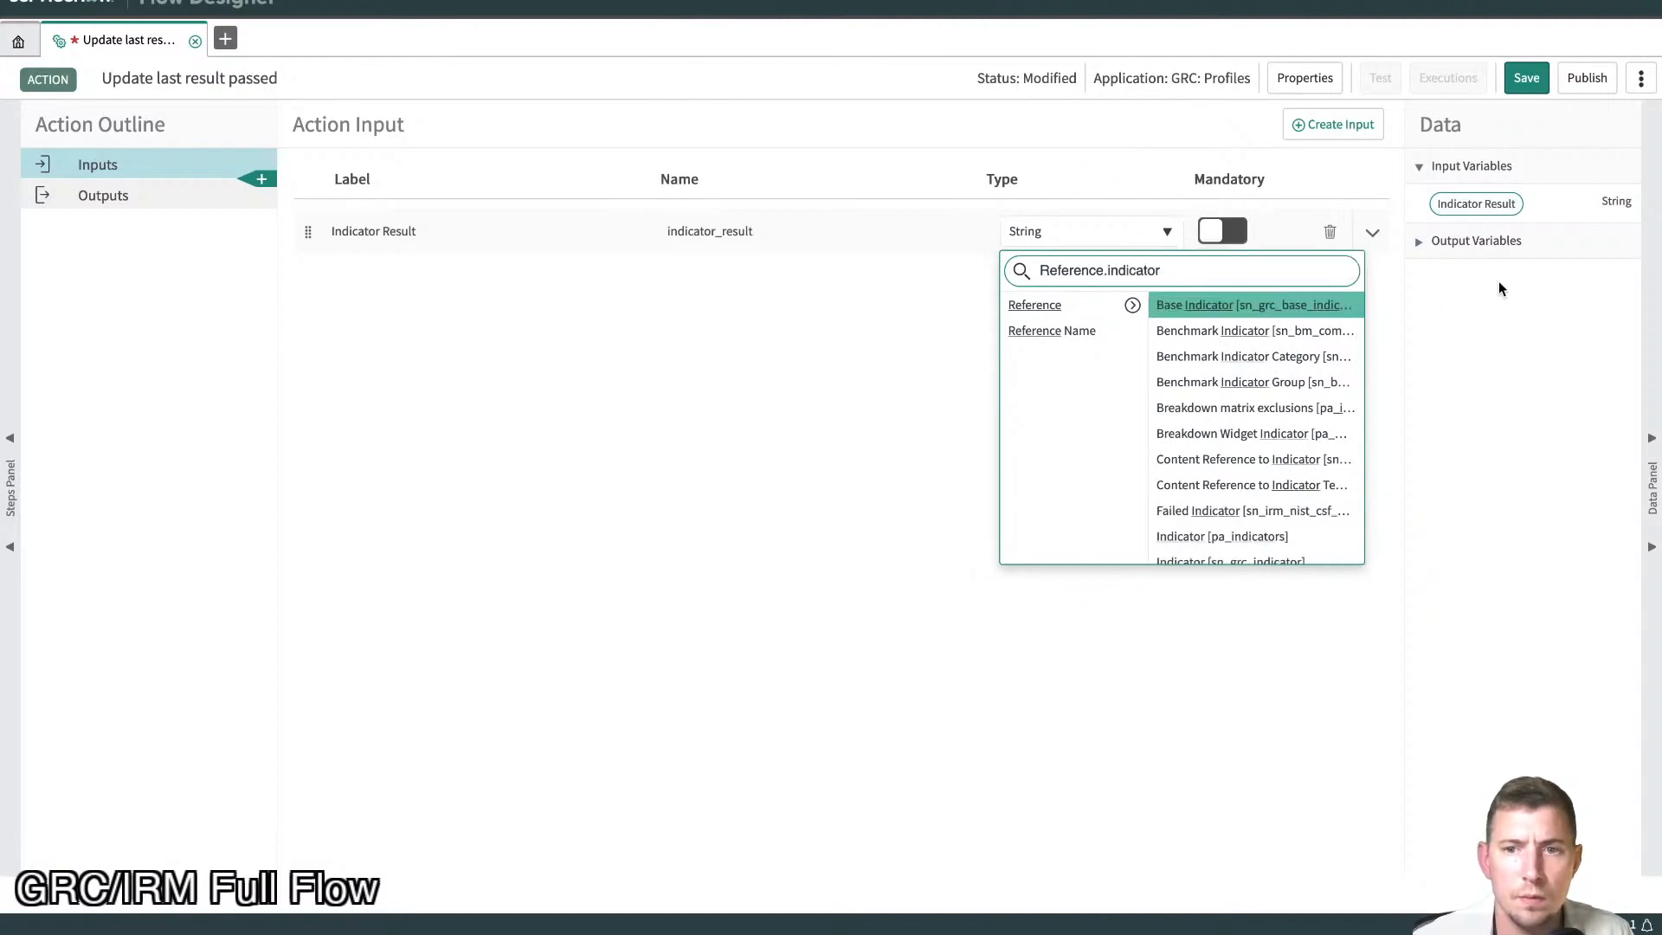
text( res)
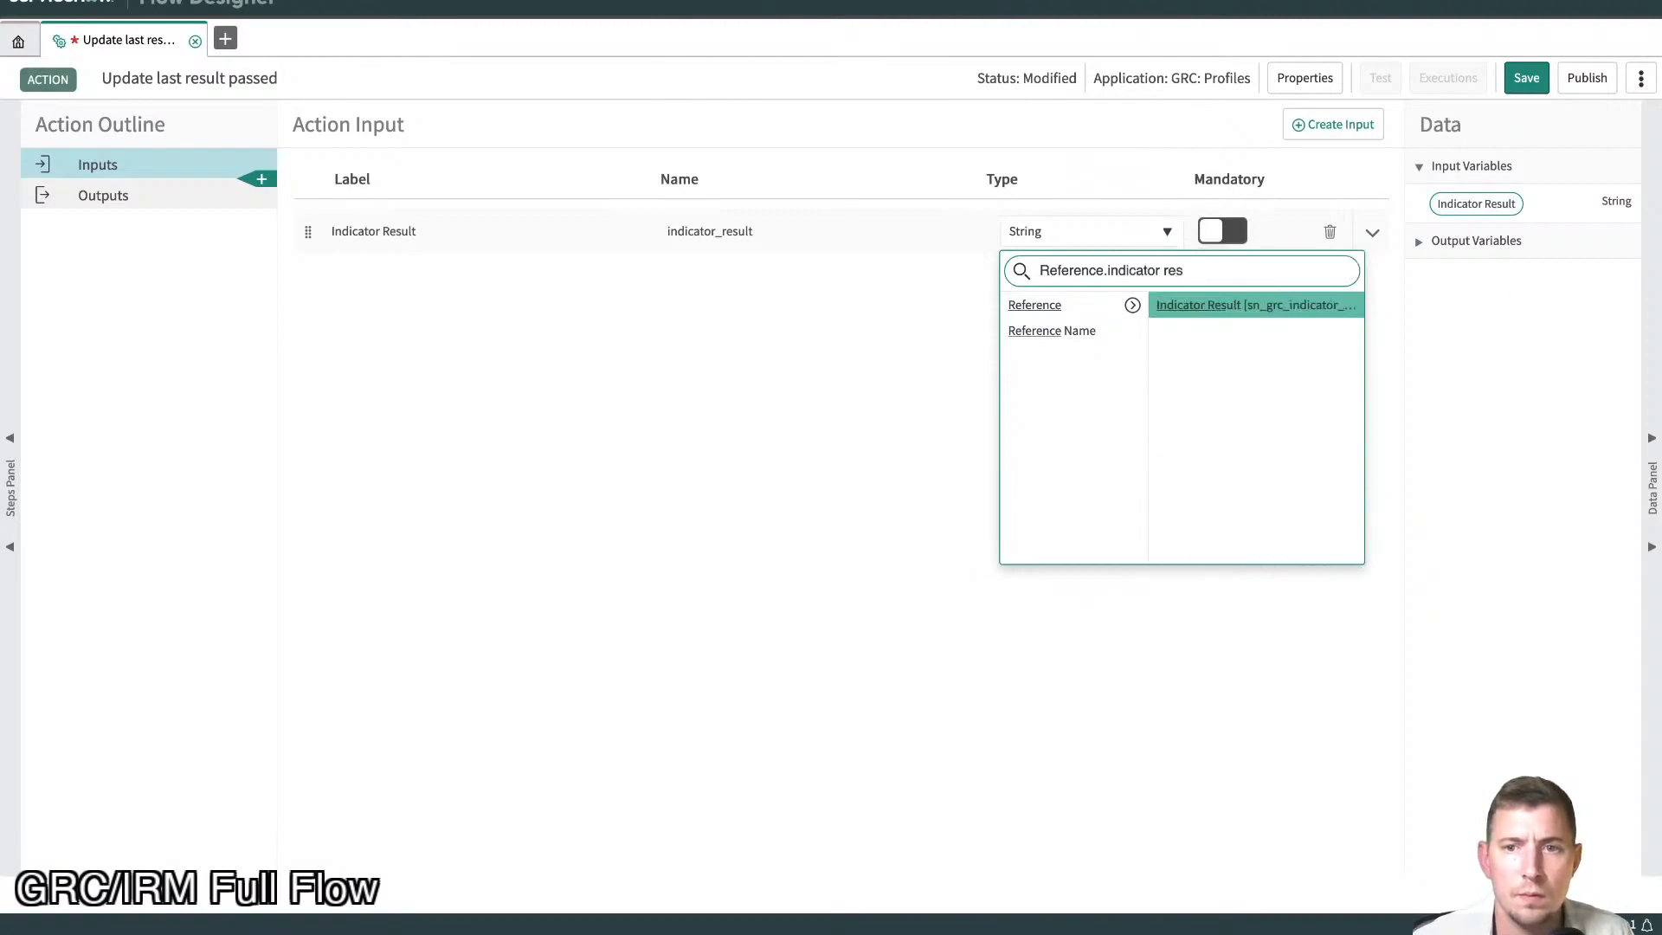
click(1297, 303)
click(1236, 231)
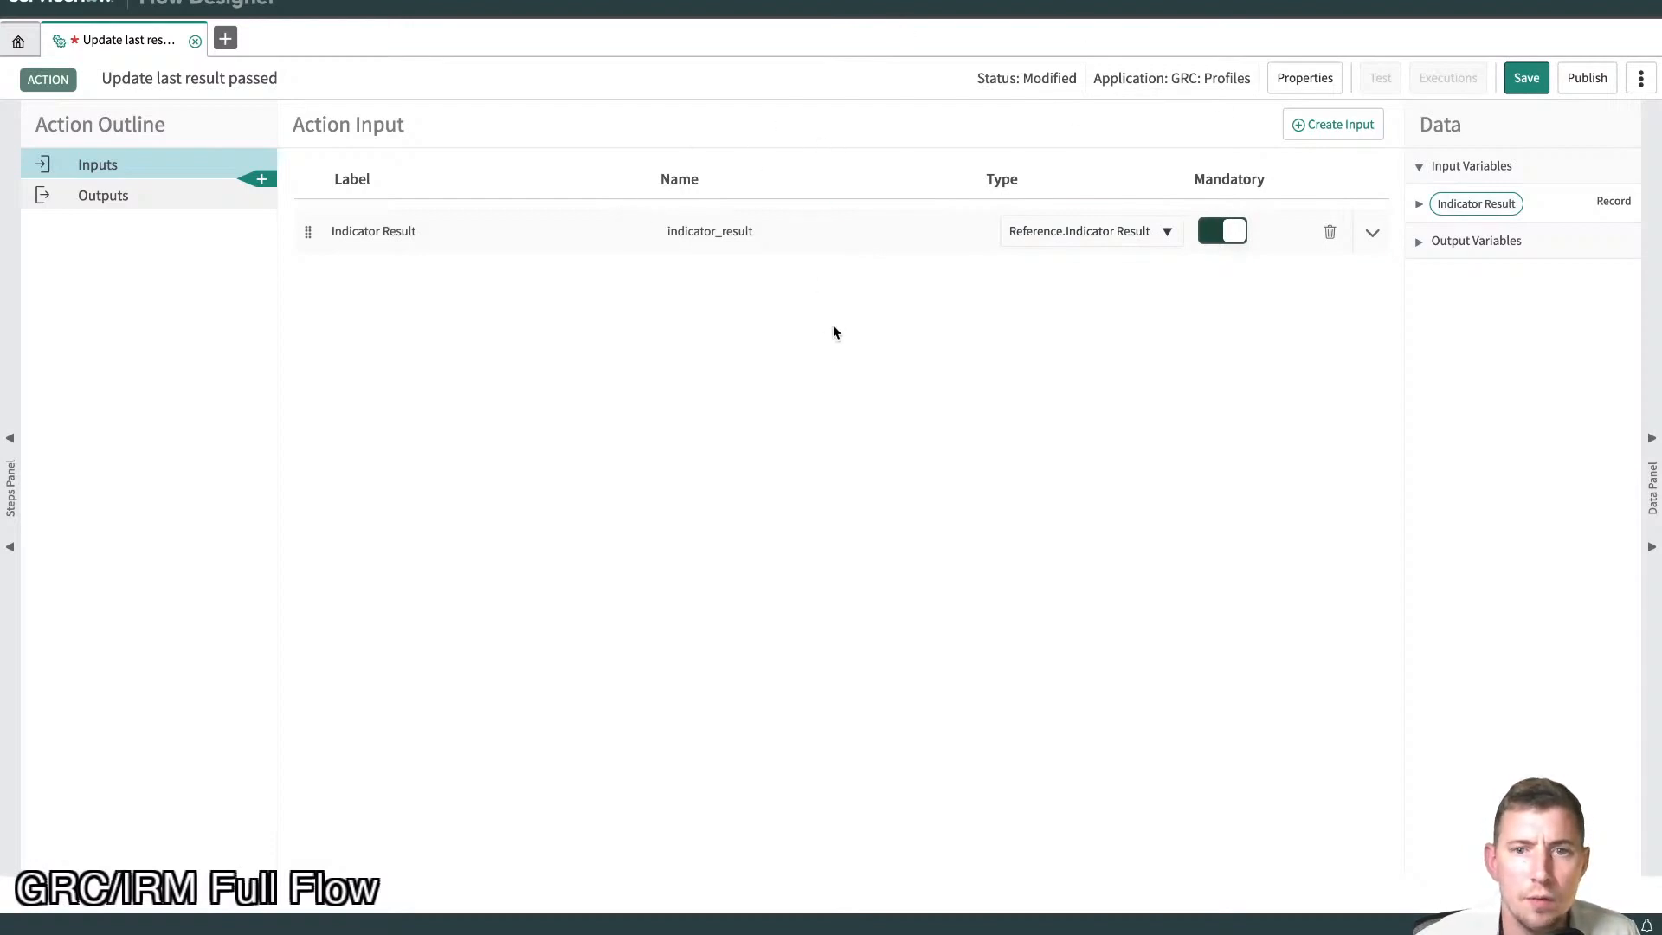
- Examine the business rule's script, including its indicator update line, and compare the action's input and output definitions
click(168, 199)
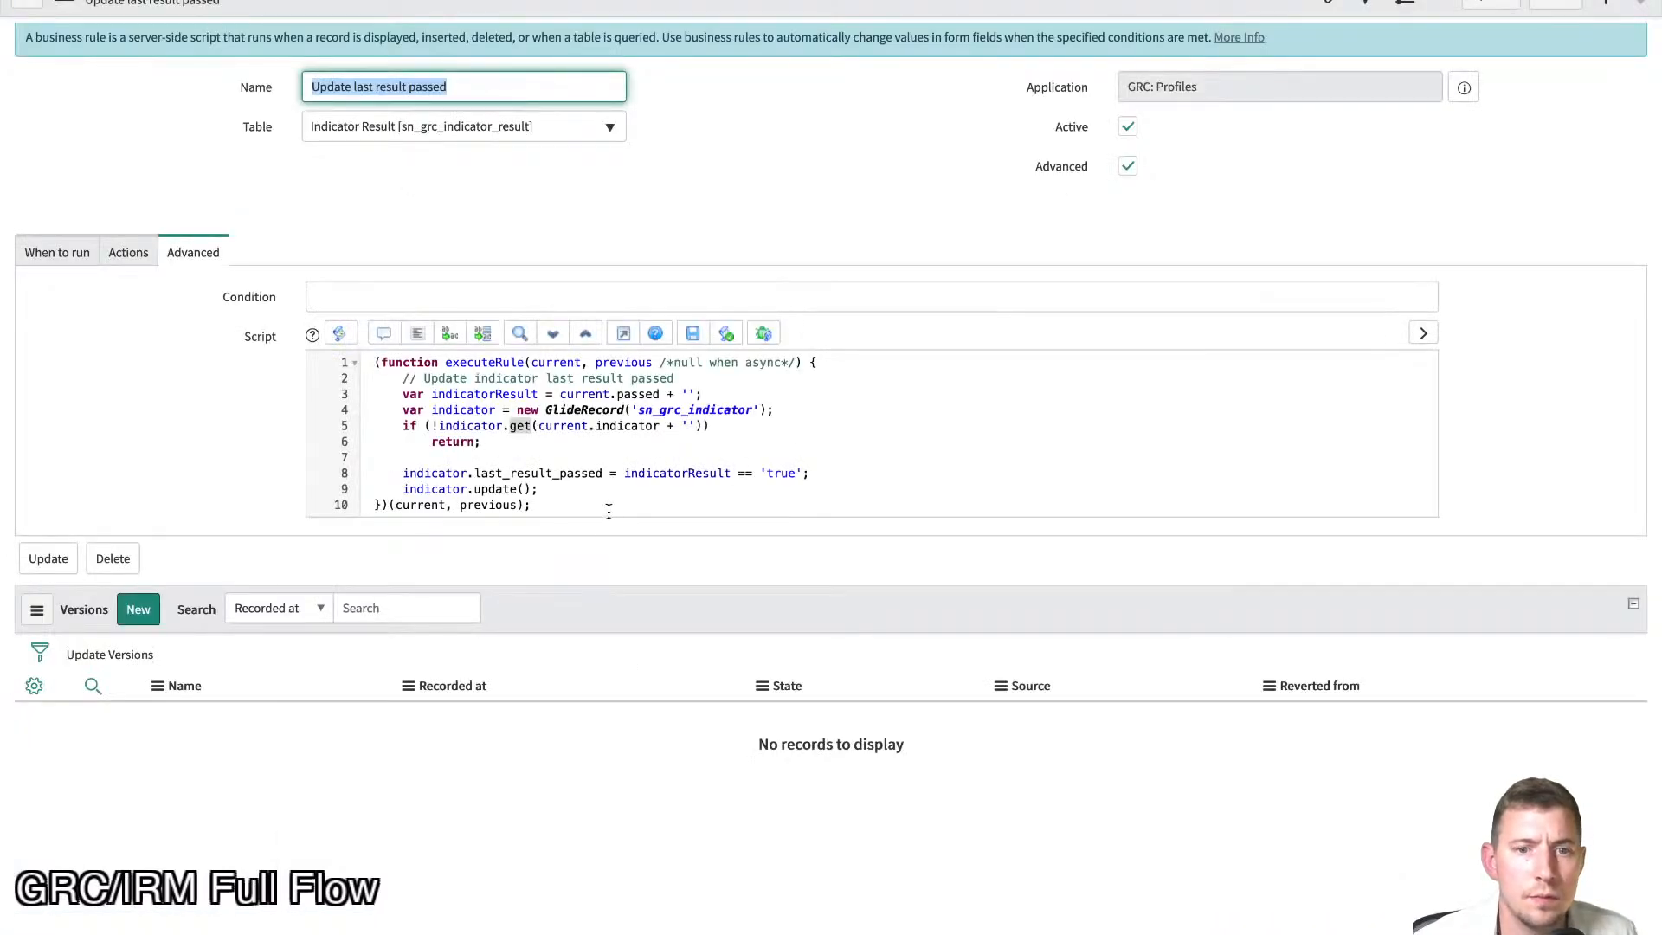
scroll(608, 512, down, 1)
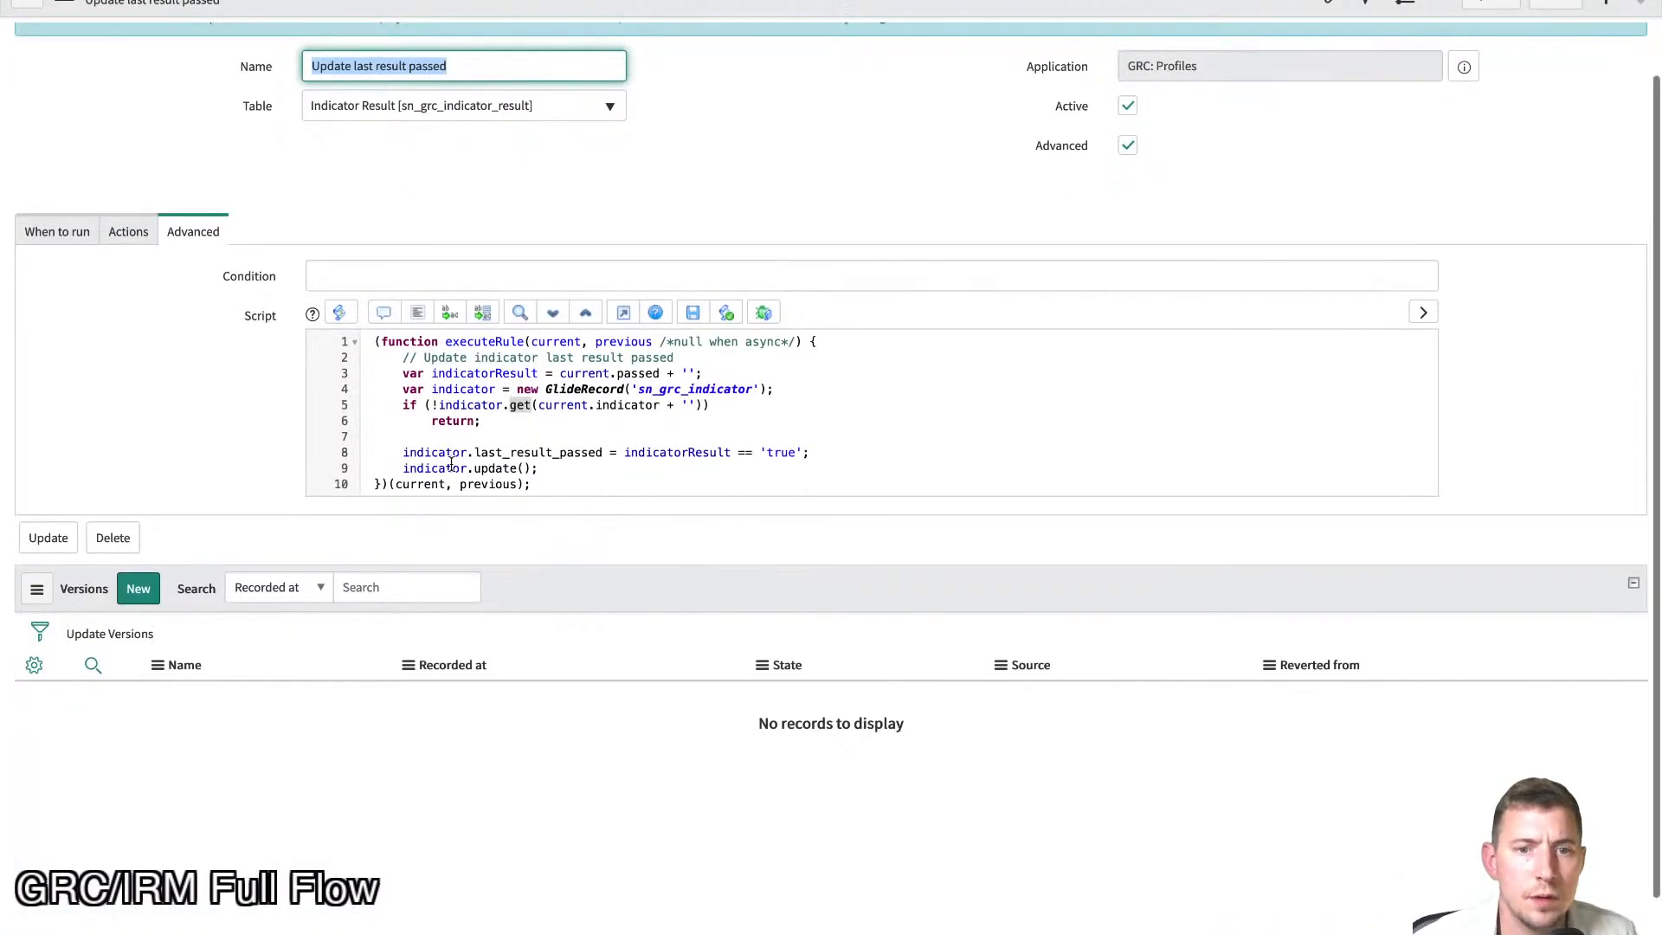
drag(538, 468, 374, 468)
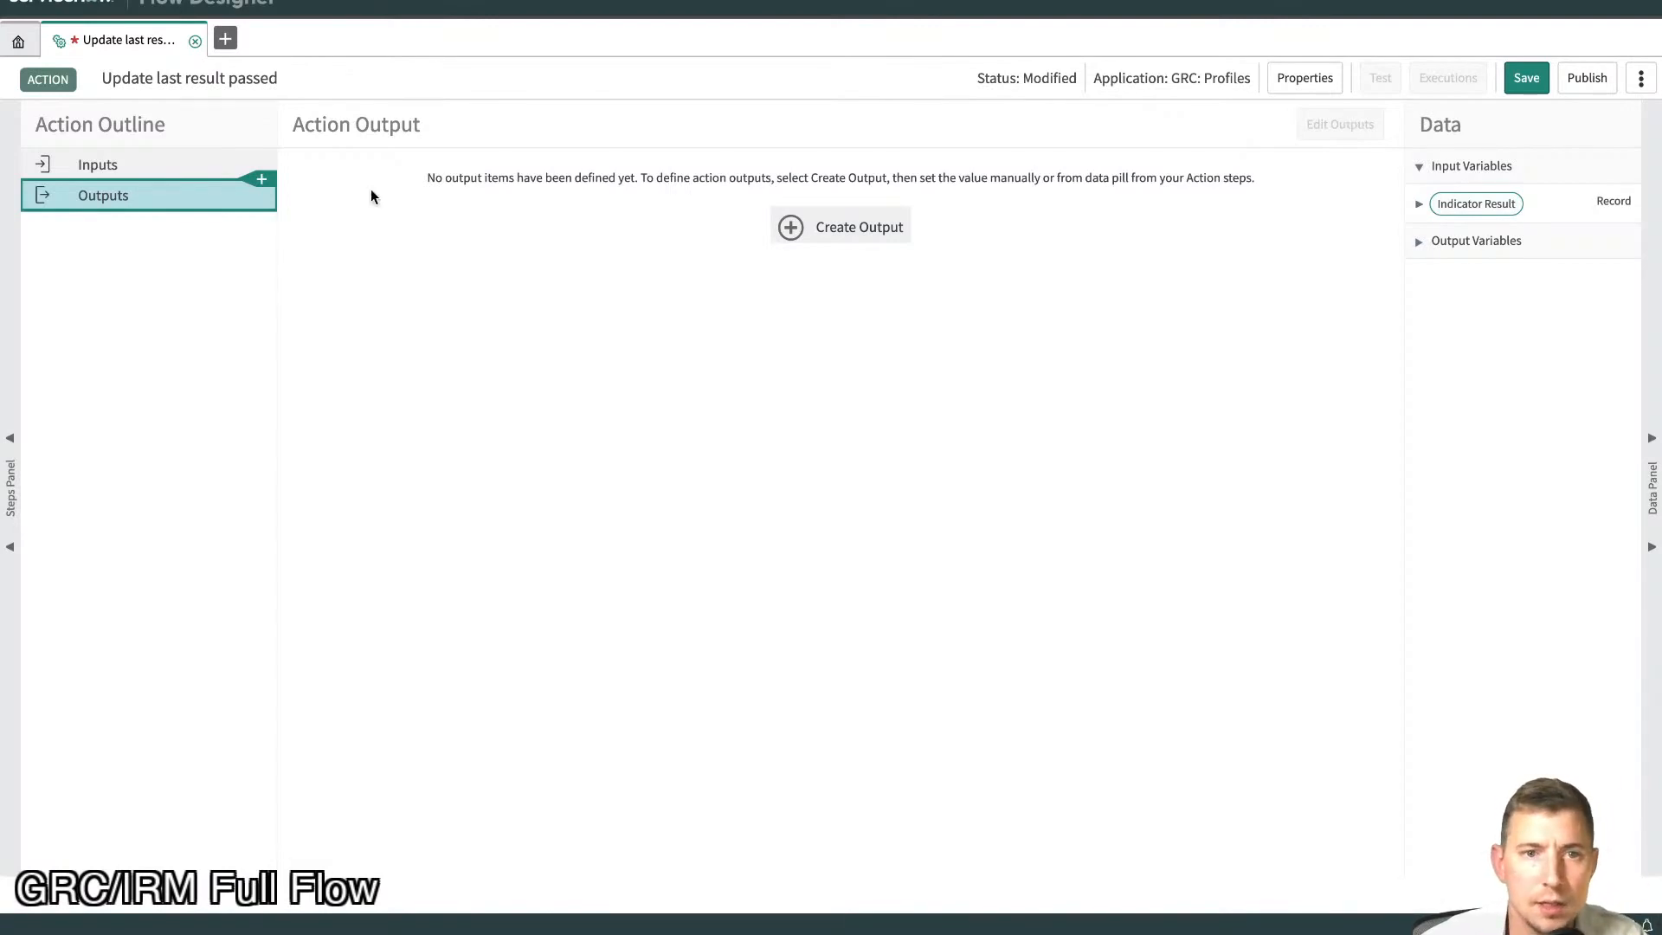
click(144, 162)
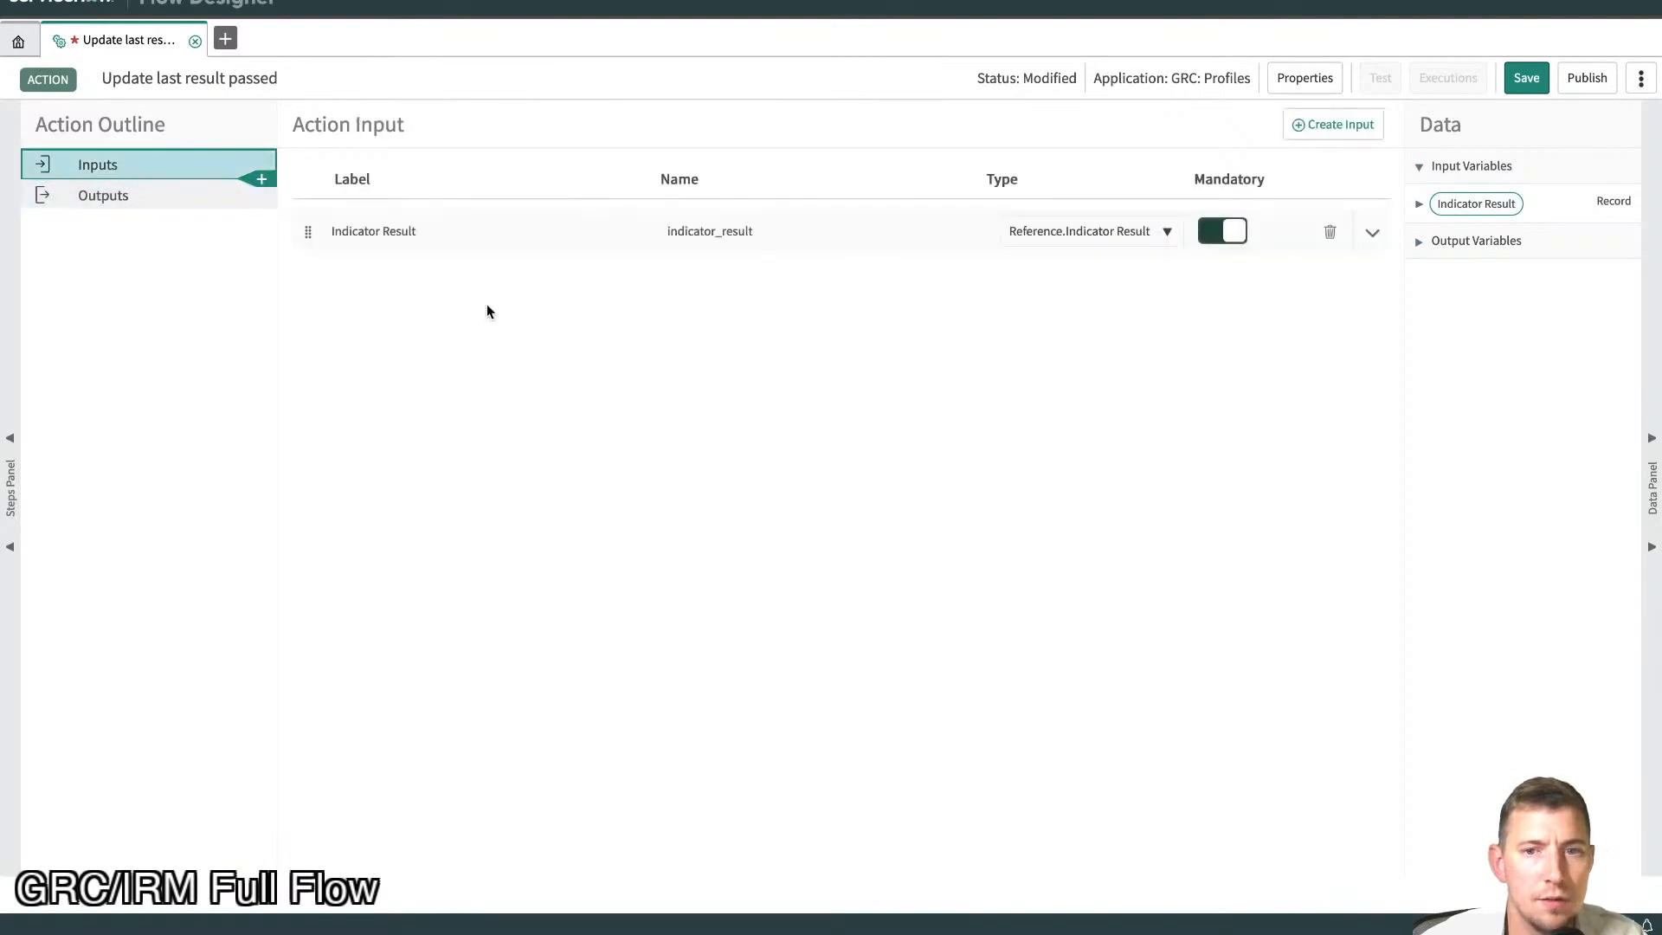
click(142, 201)
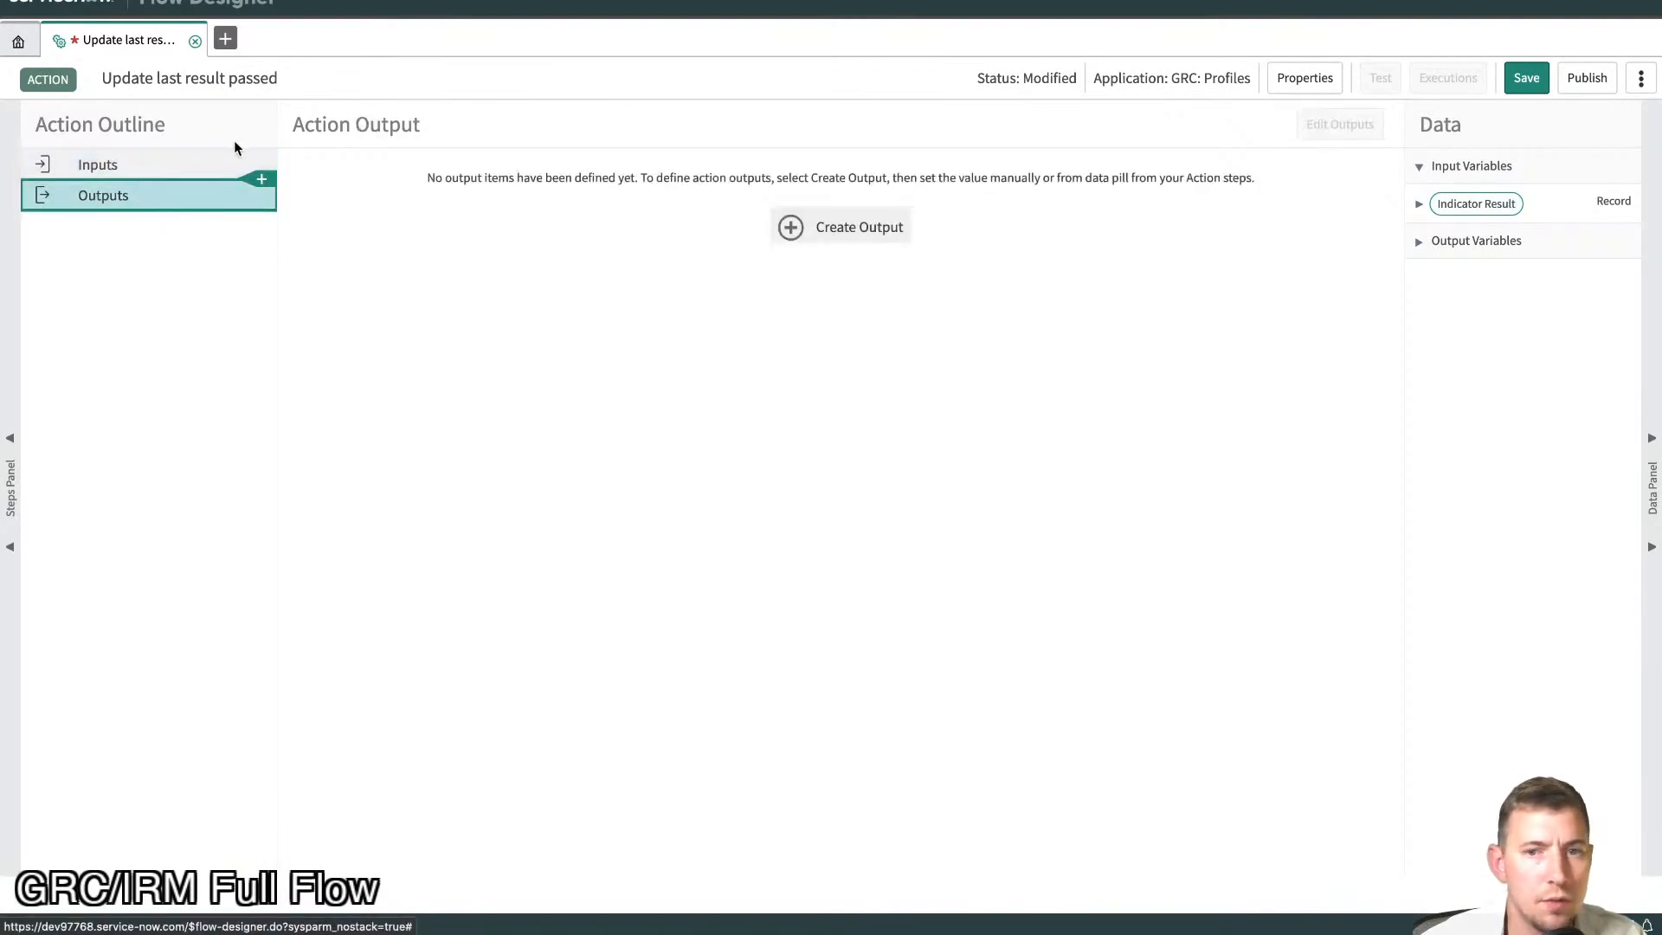
- Add a Script step between the action's inputs and outputs and name it "Update last result passed"
click(191, 162)
click(261, 180)
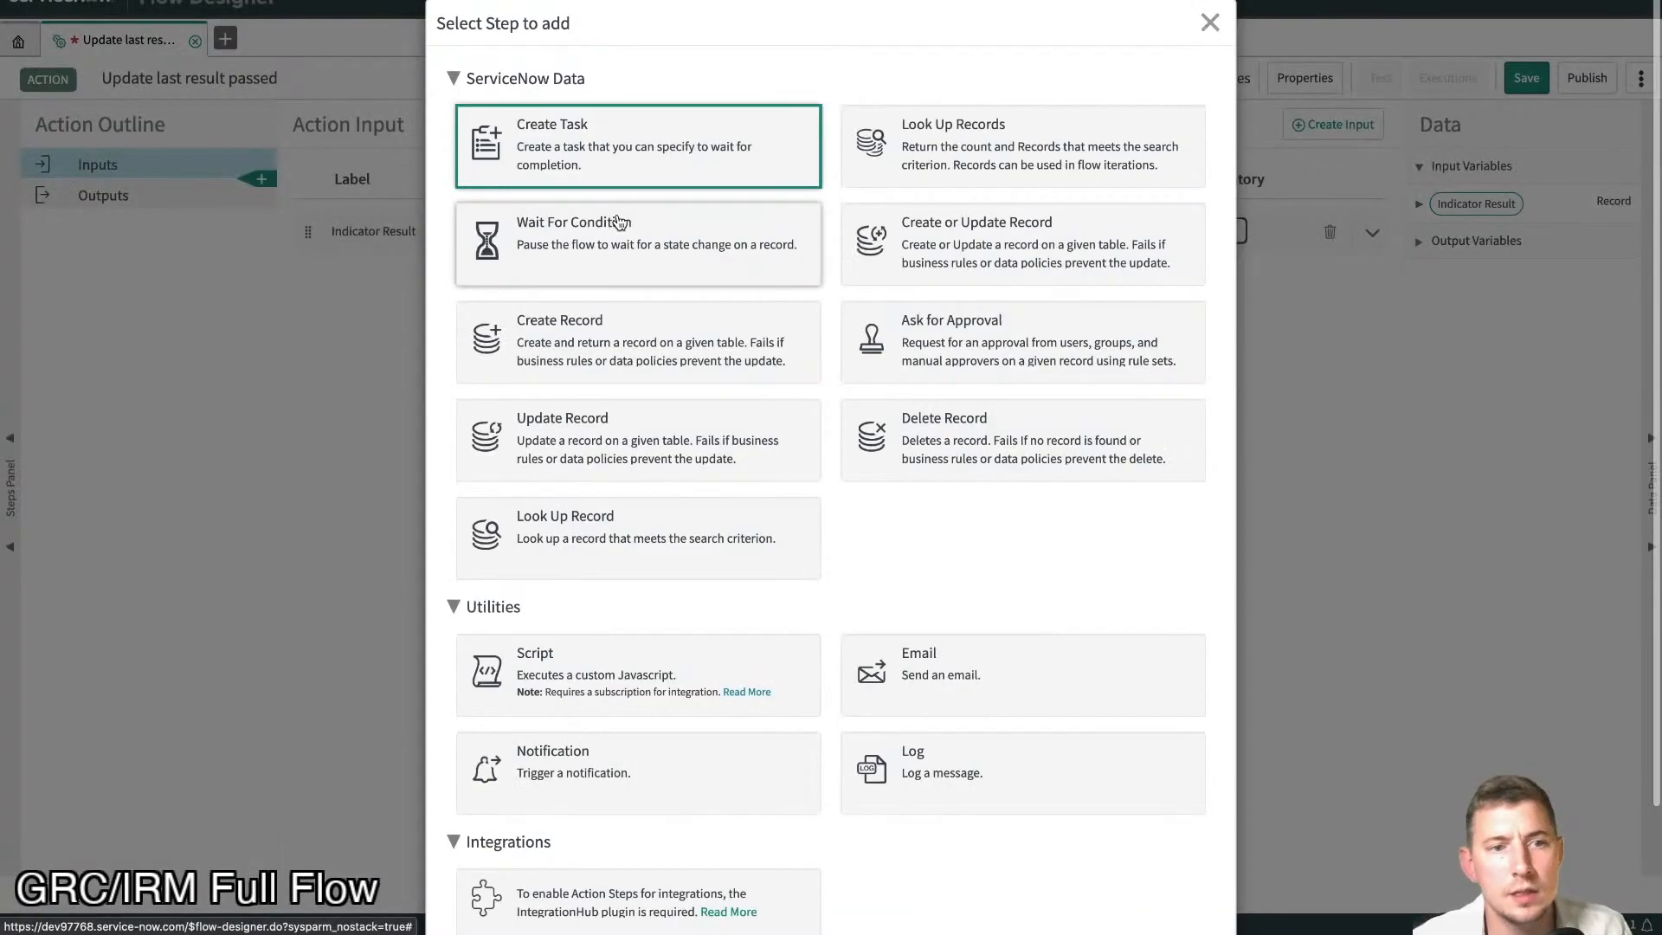
click(562, 666)
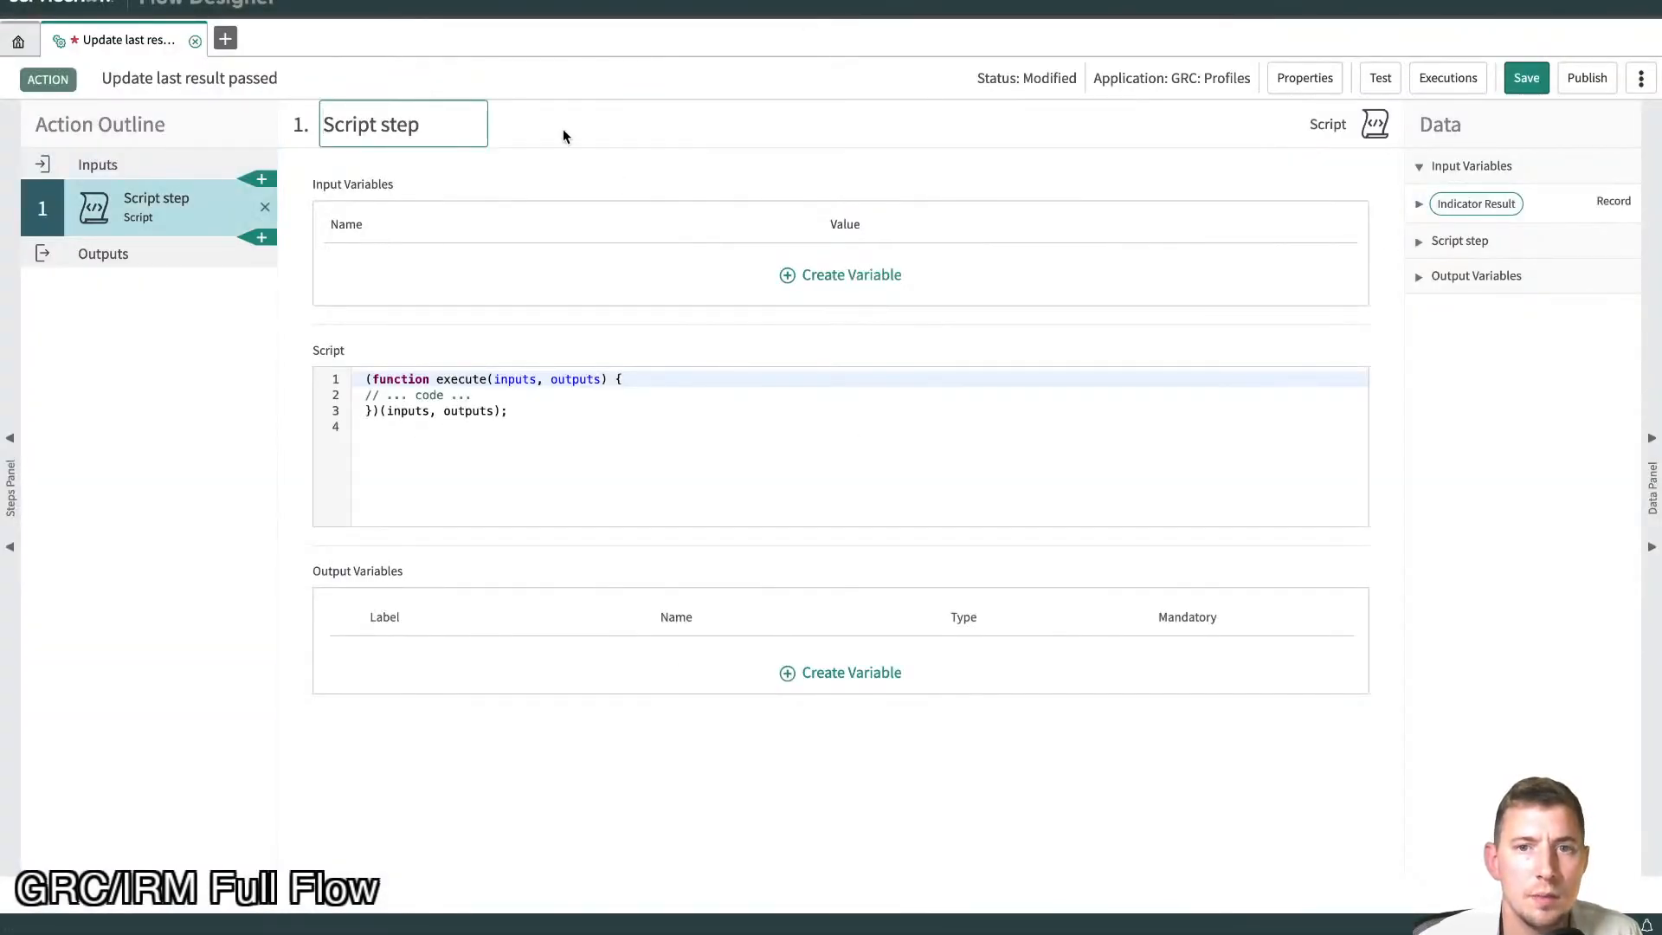
text(Upd)
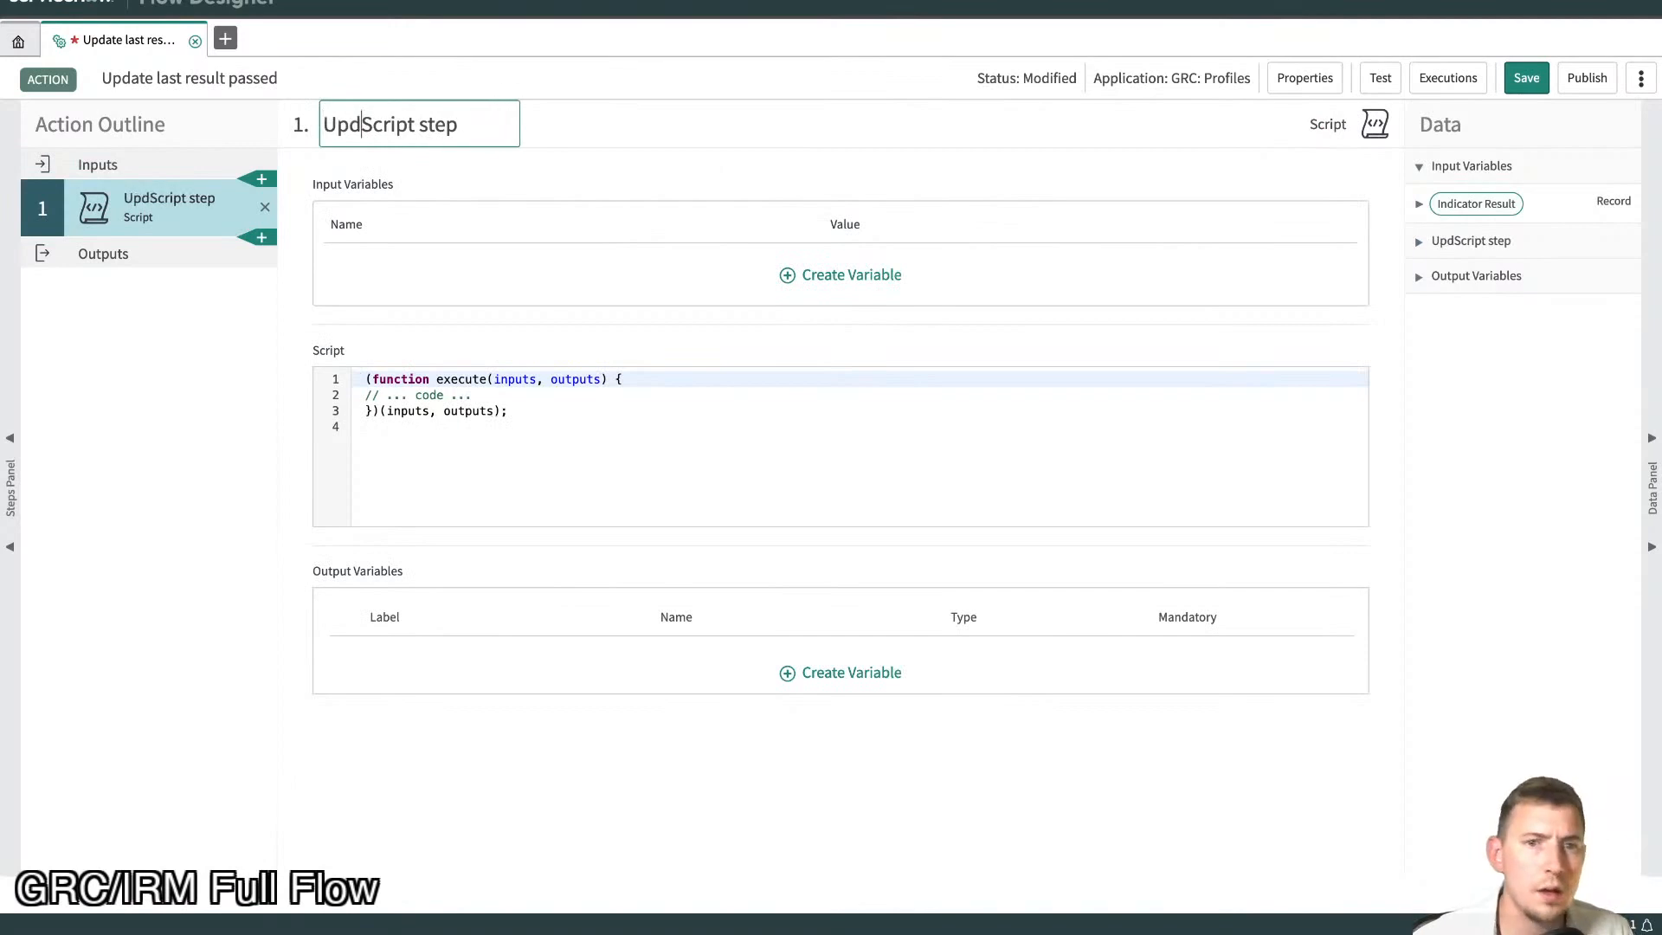
key(ctrl+a)
text(Update last)
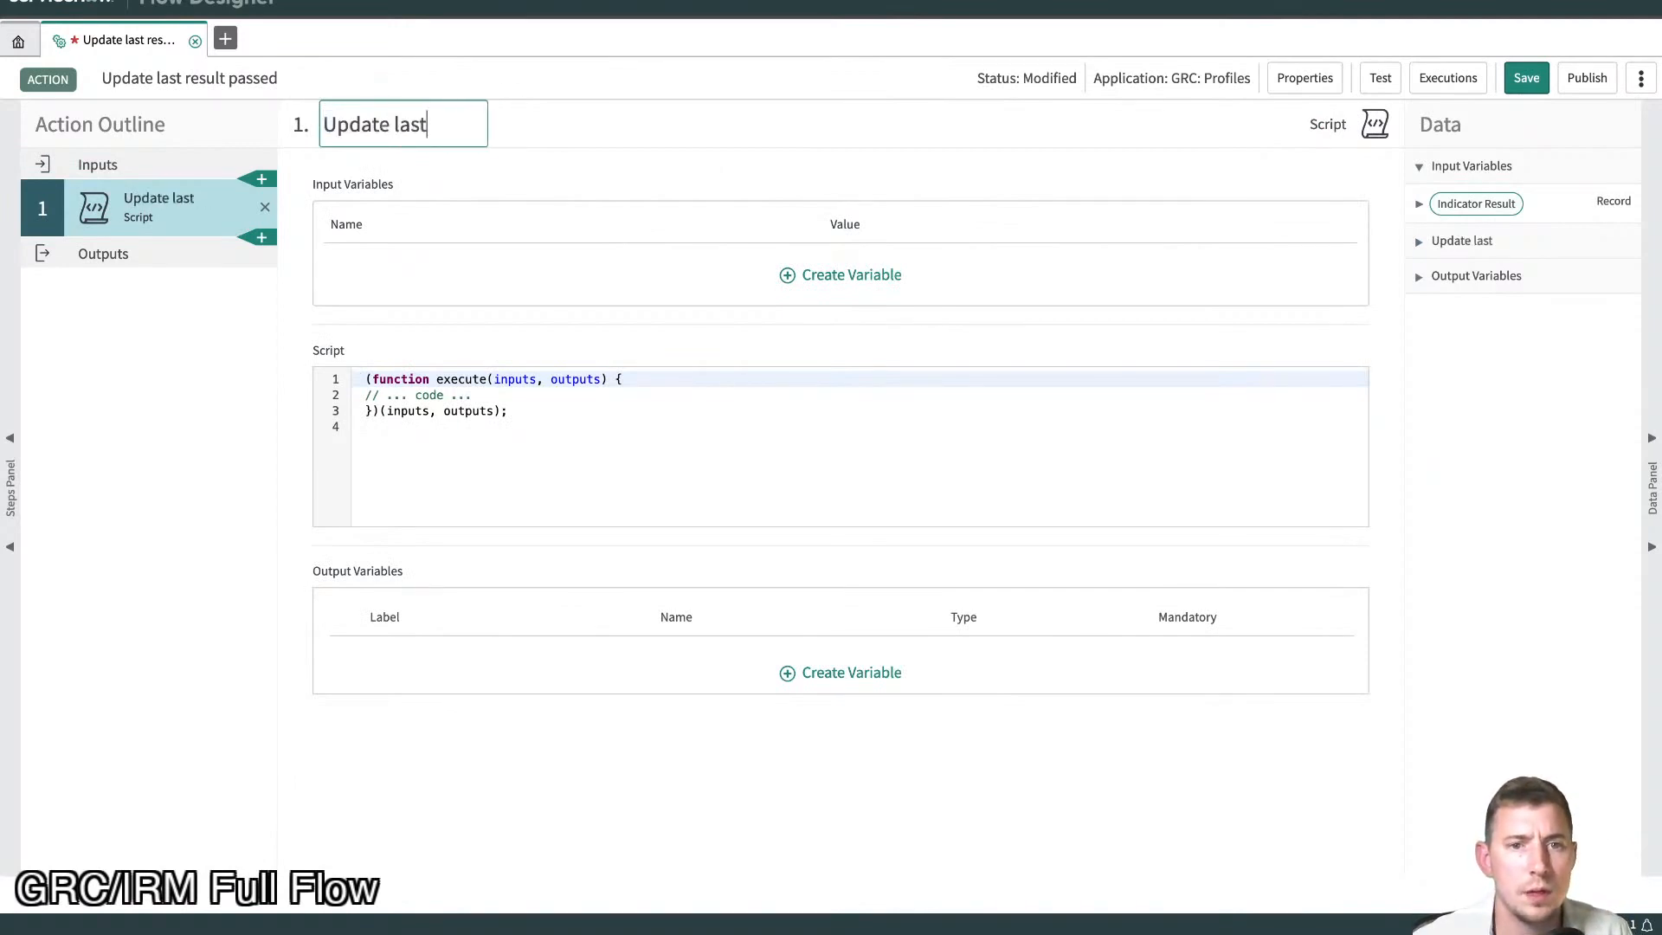
text( result passed)
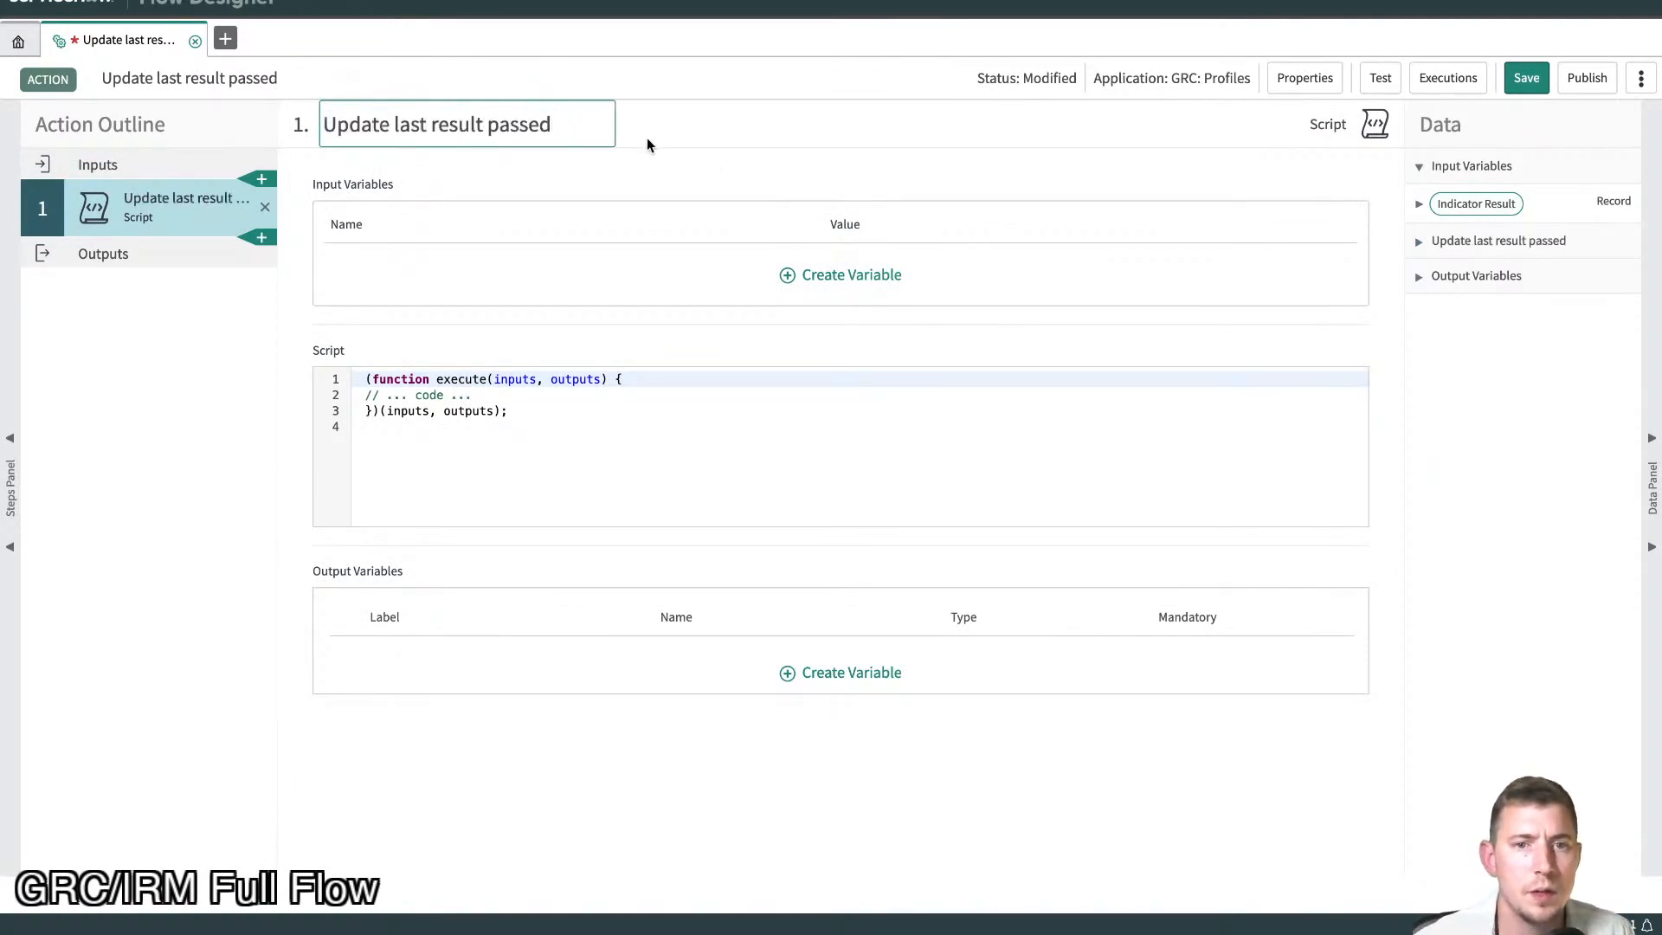
- Create an input variable named indicator_record in the script step
click(829, 293)
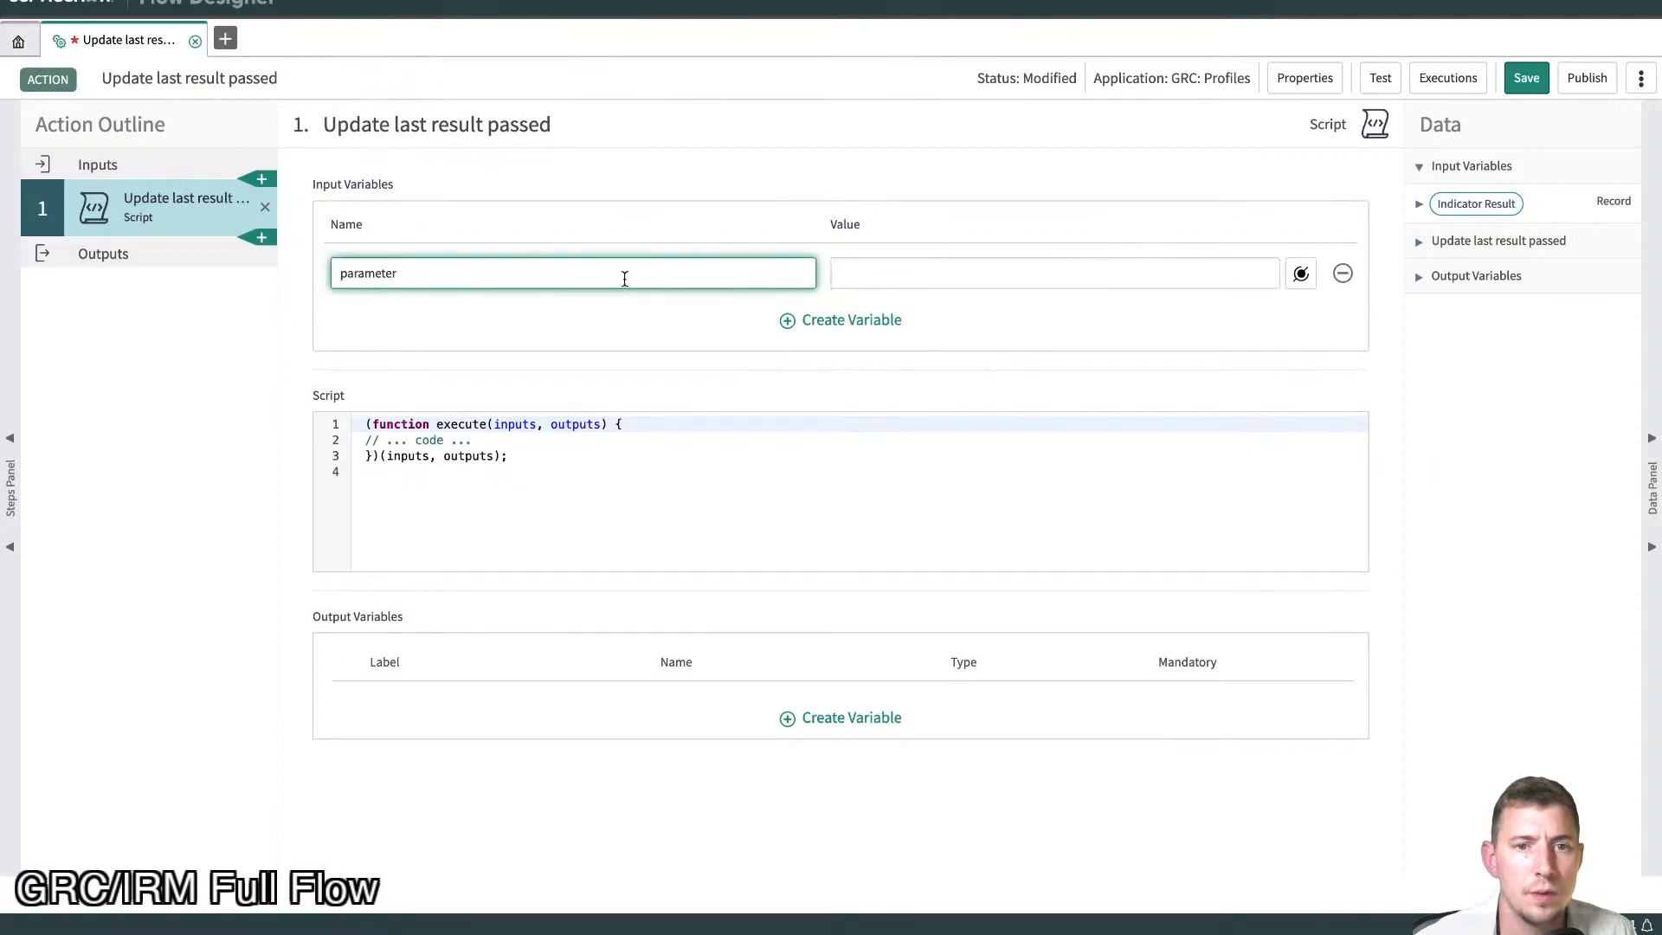
double_click(624, 279)
text(indi)
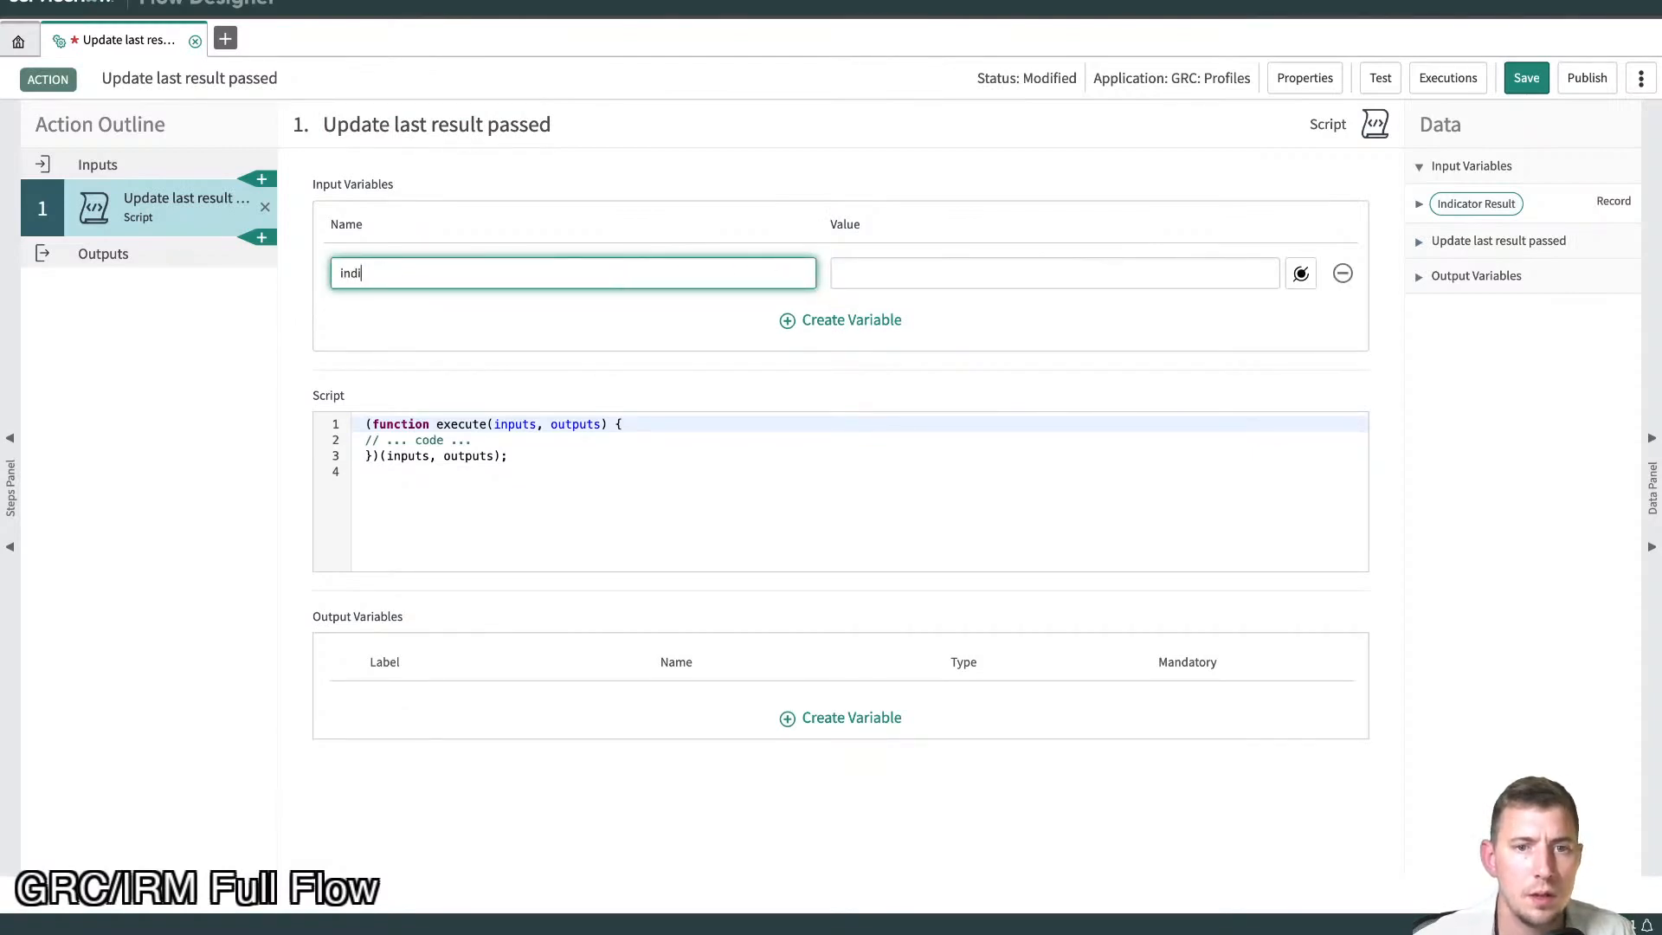
text(cator_record)
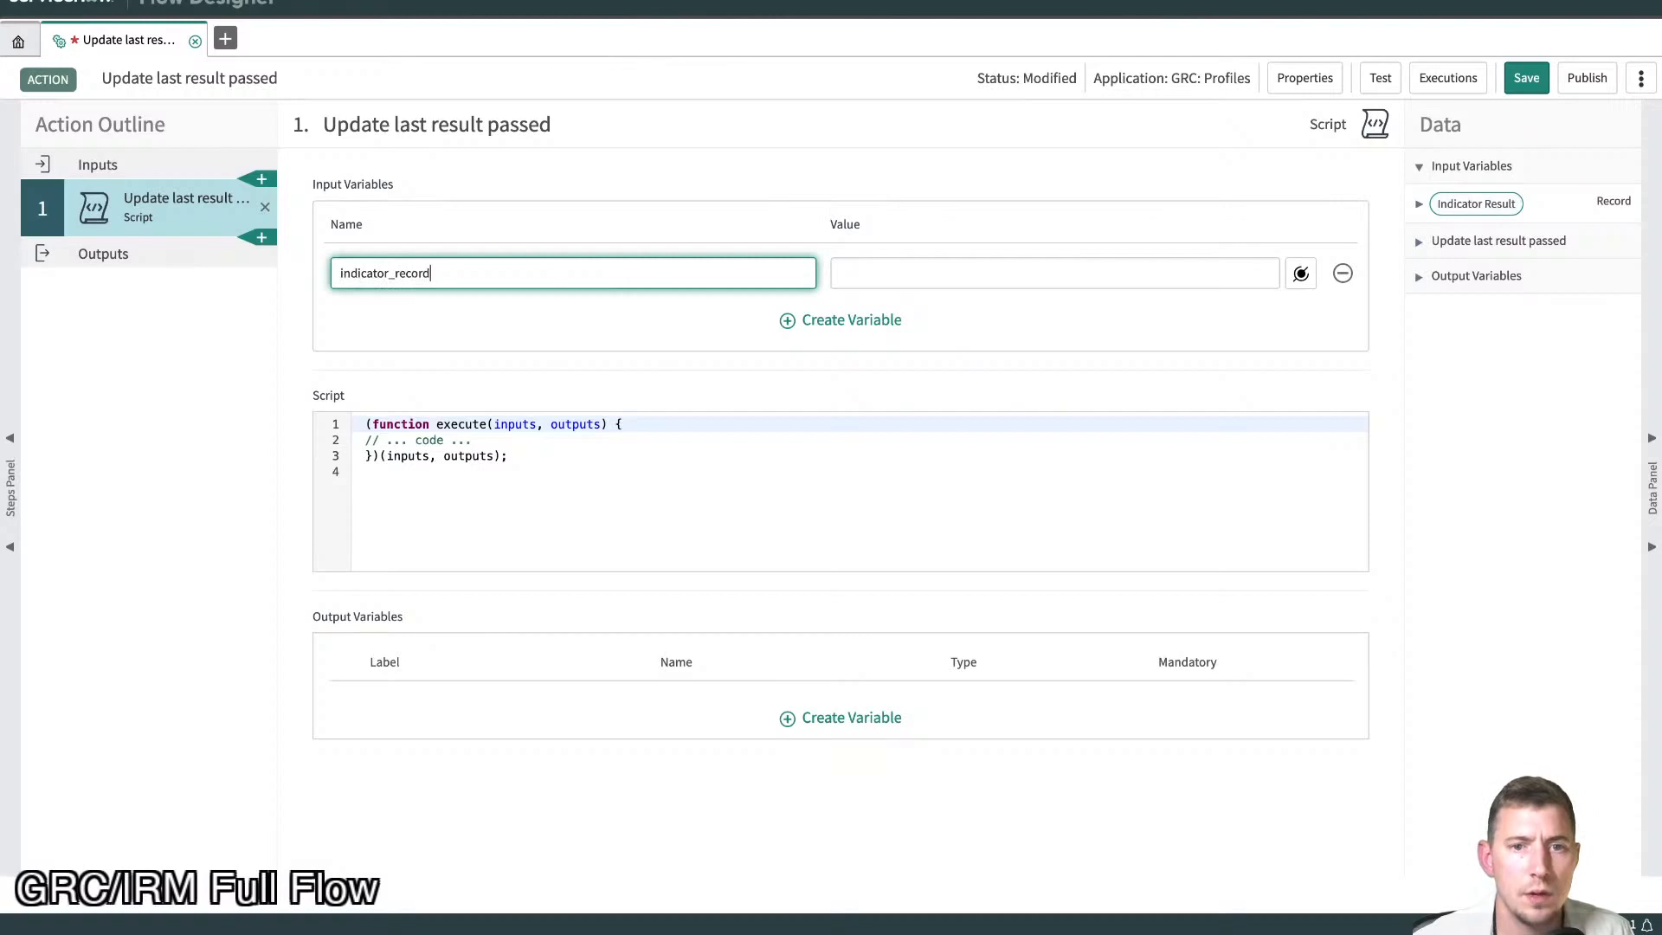
click(1050, 250)
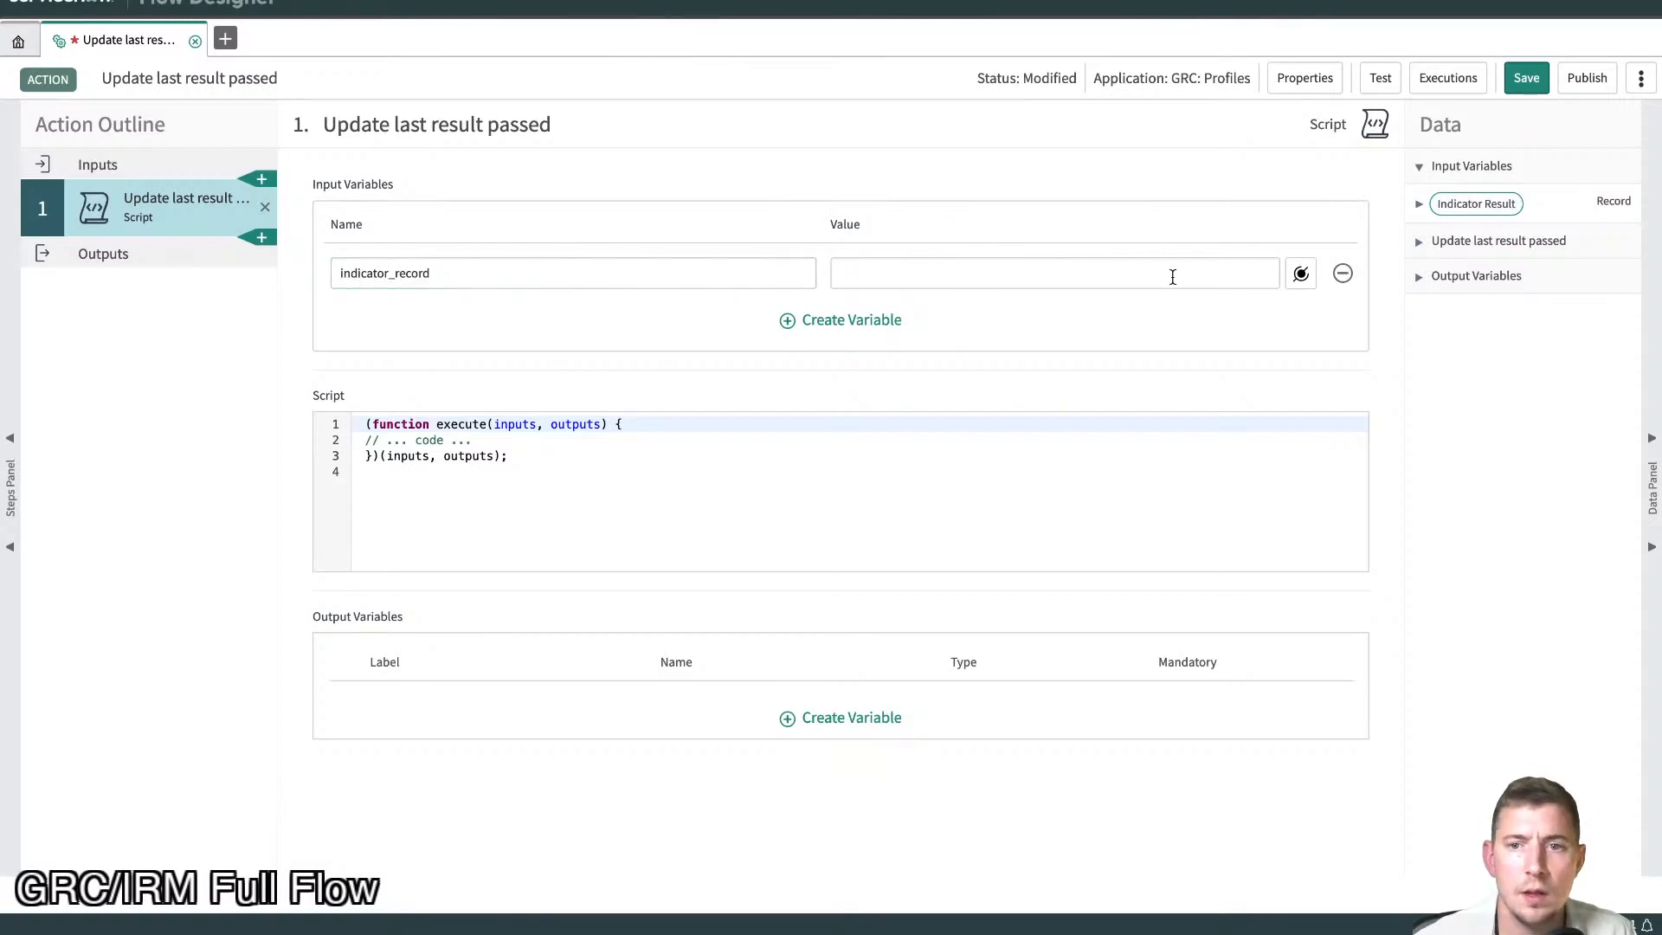
- Map the action's Indicator Result to indicator_record and replace the script's placeholder comment with the code inside the business rule's function
drag(1471, 203, 1078, 275)
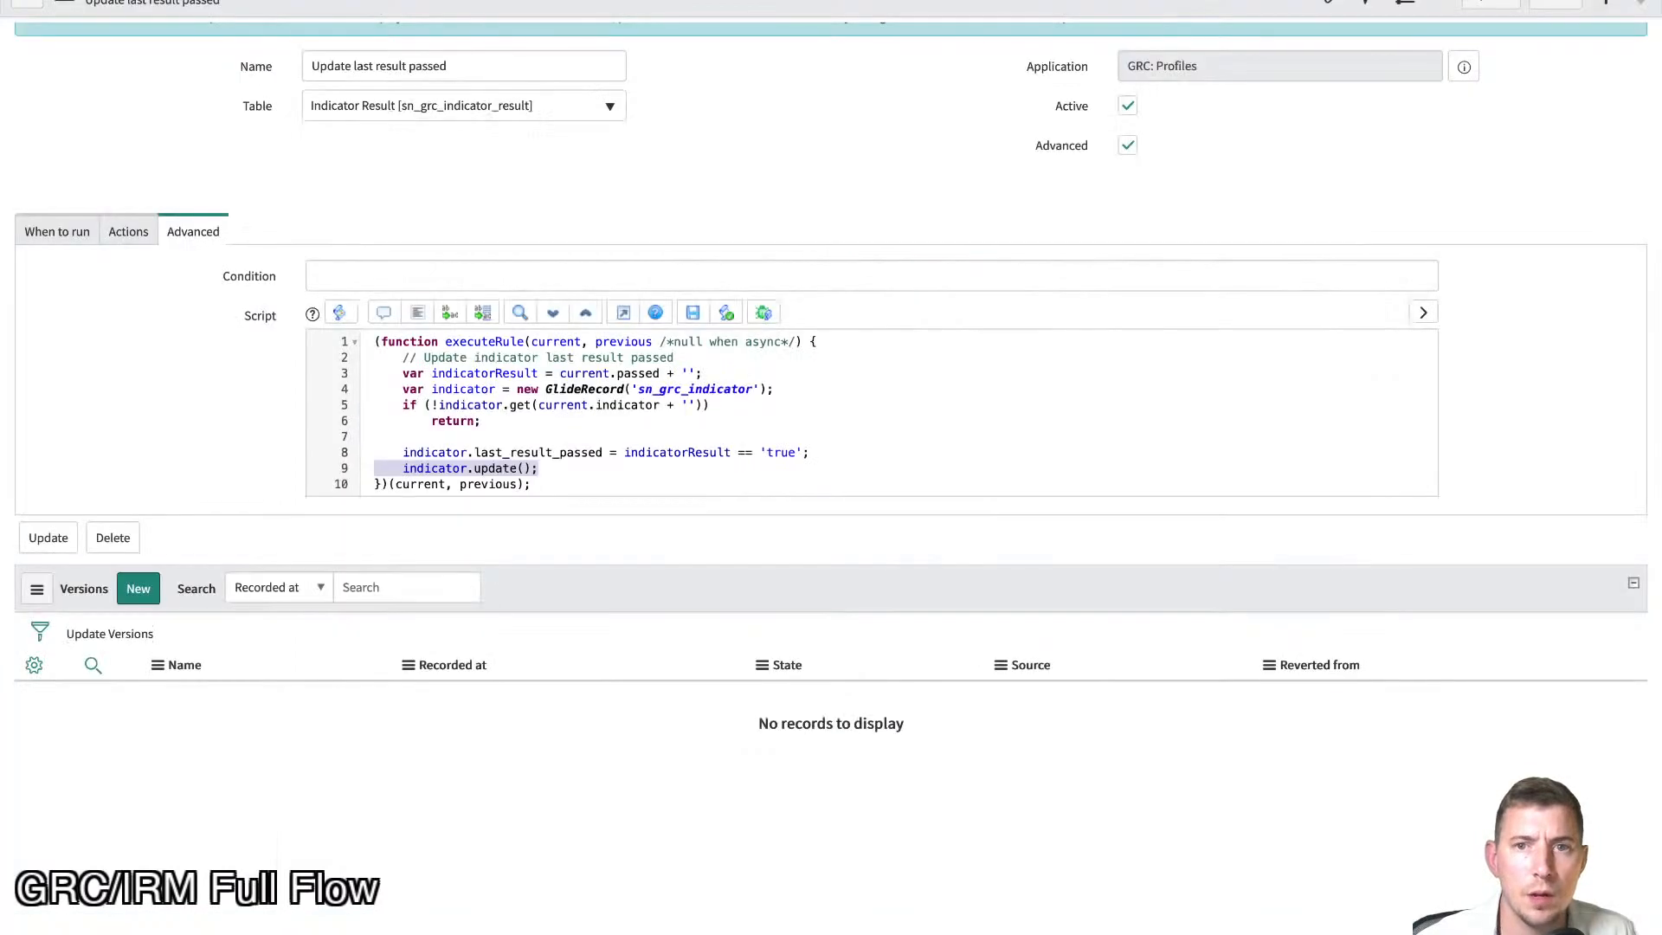
drag(538, 469, 220, 362)
key(ctrl+c)
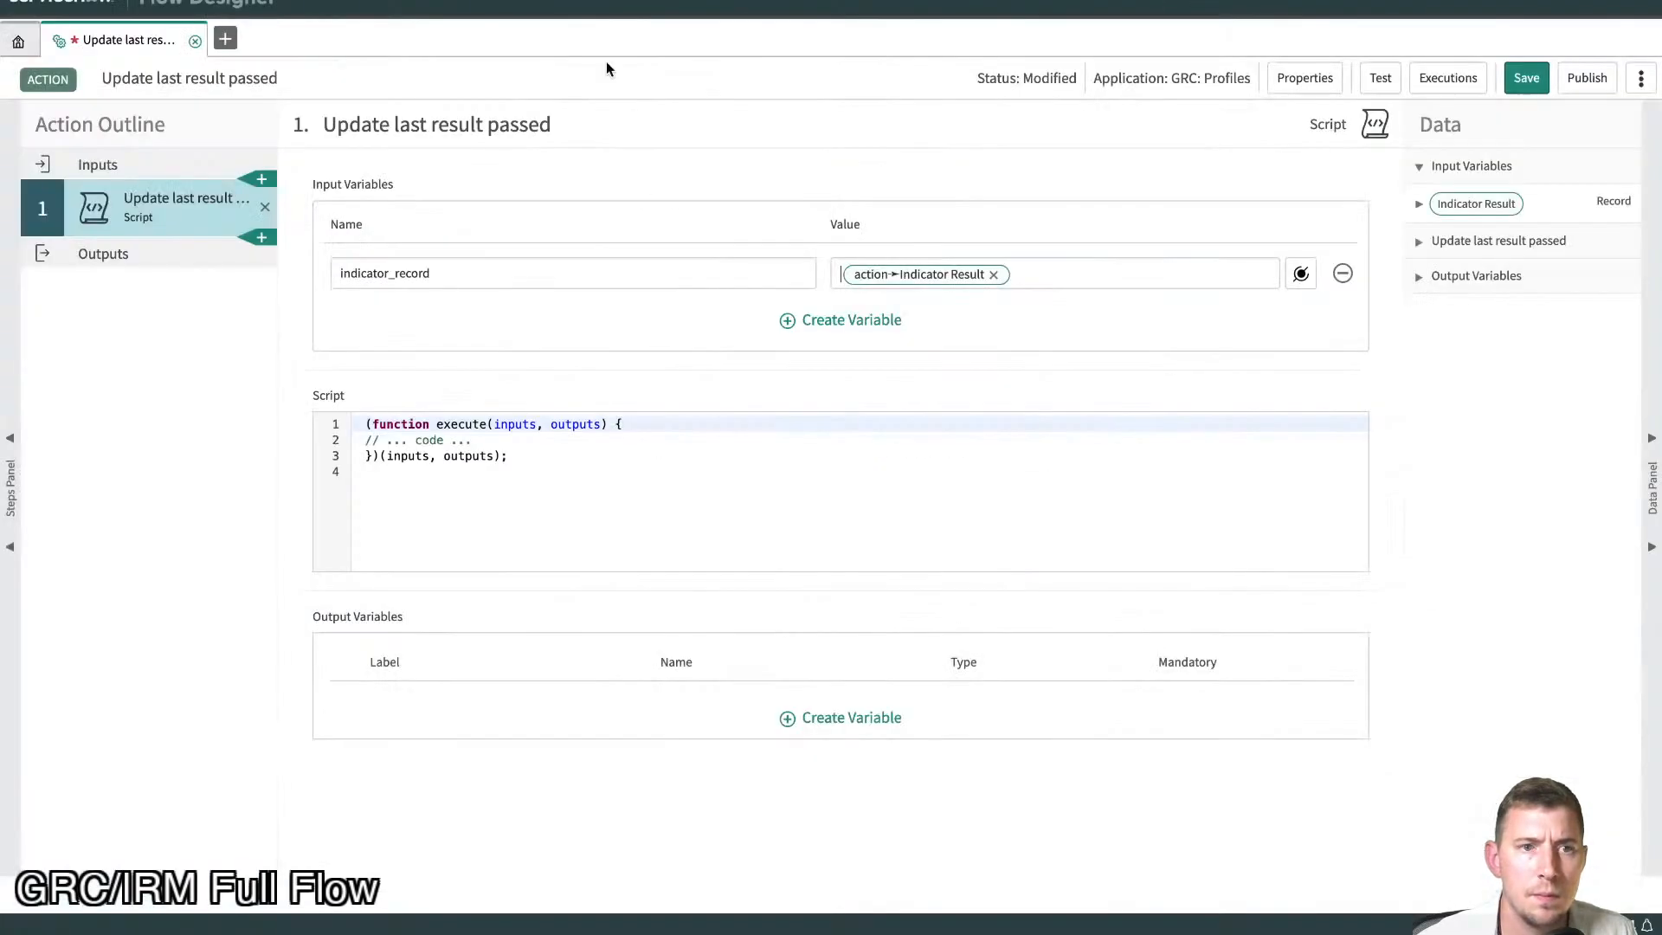
click(558, 440)
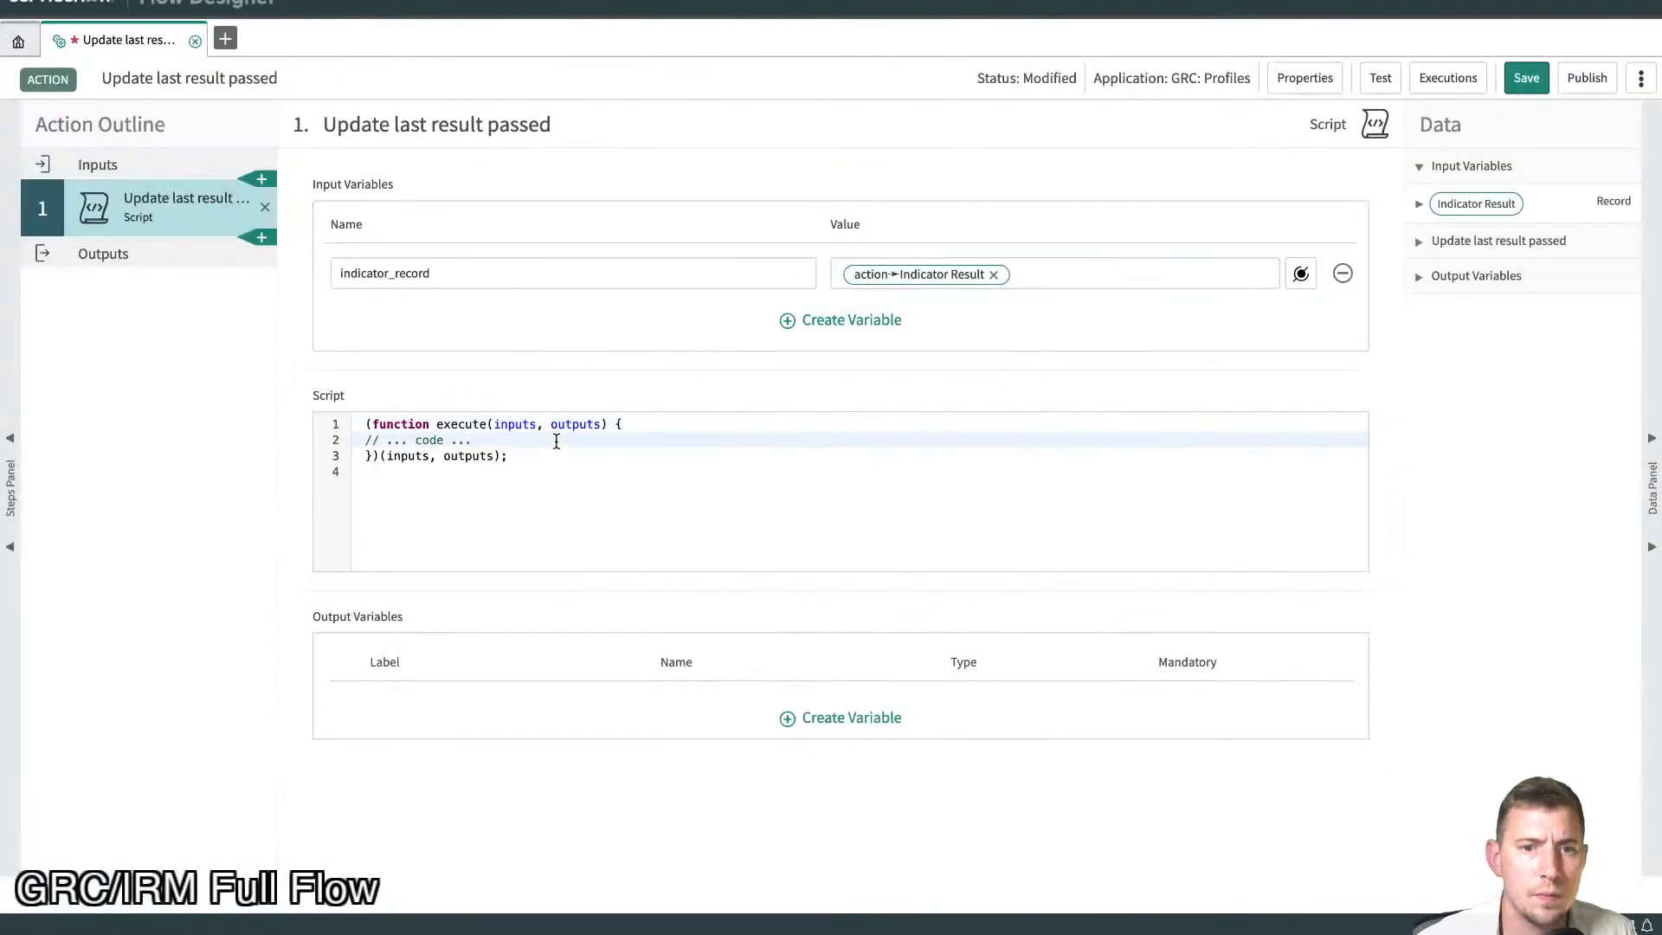
key(shift+Home)
key(ctrl+v)
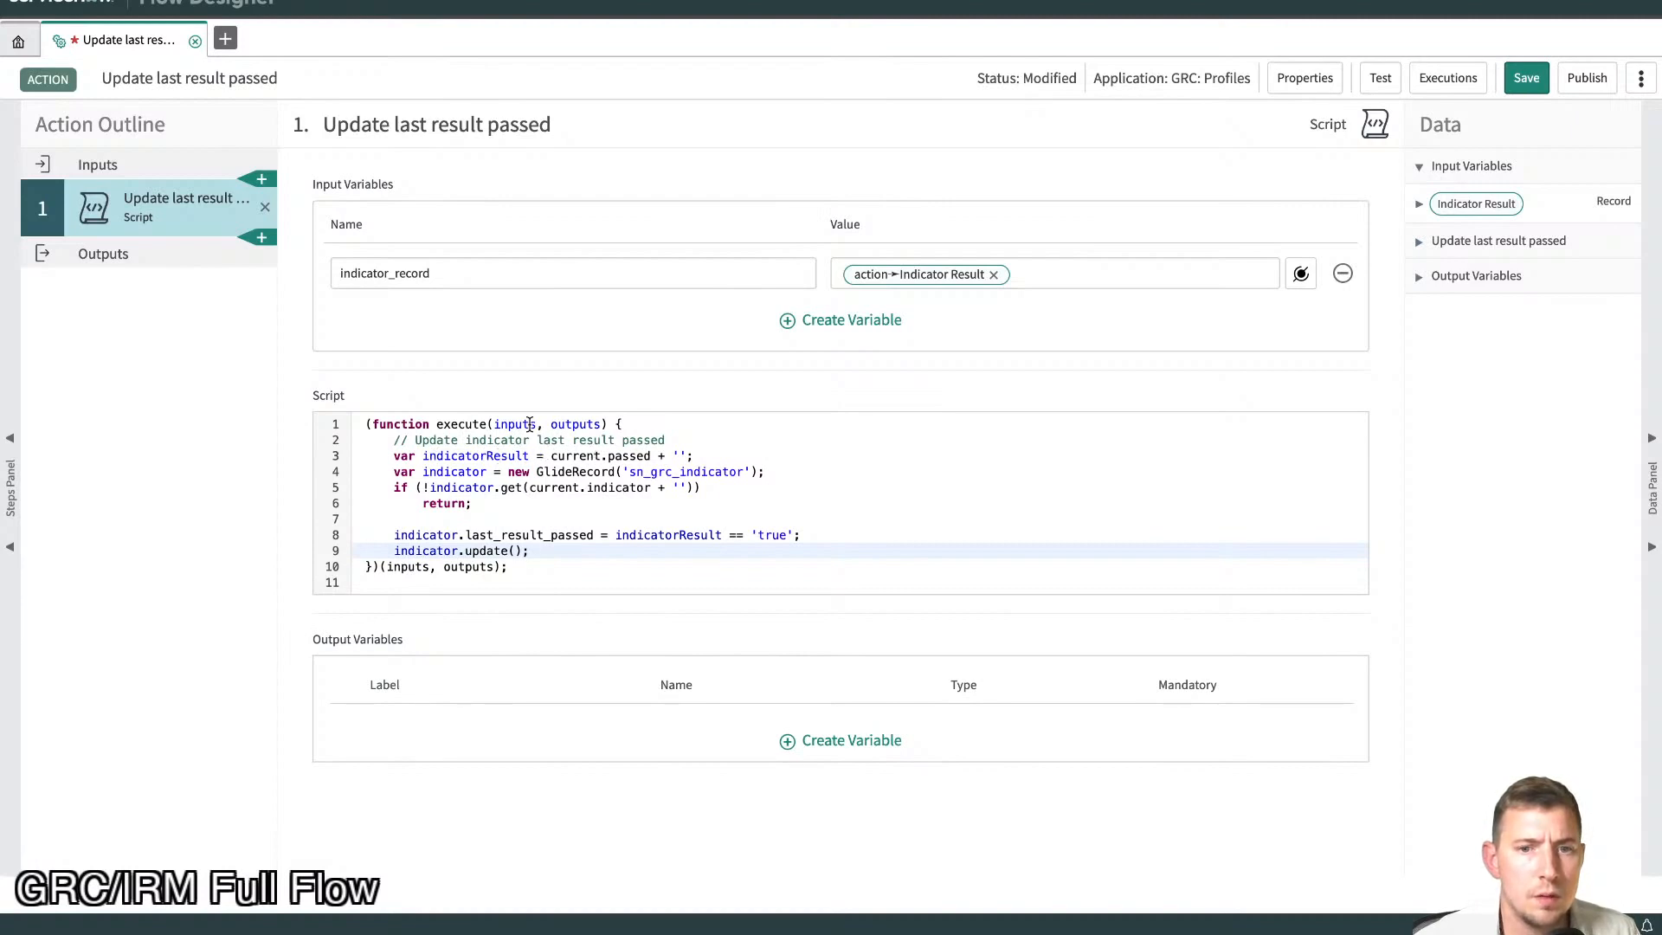
- Below the script's comment, add a line declaring var grIndicatorResult = inputs.indicator_record
click(674, 425)
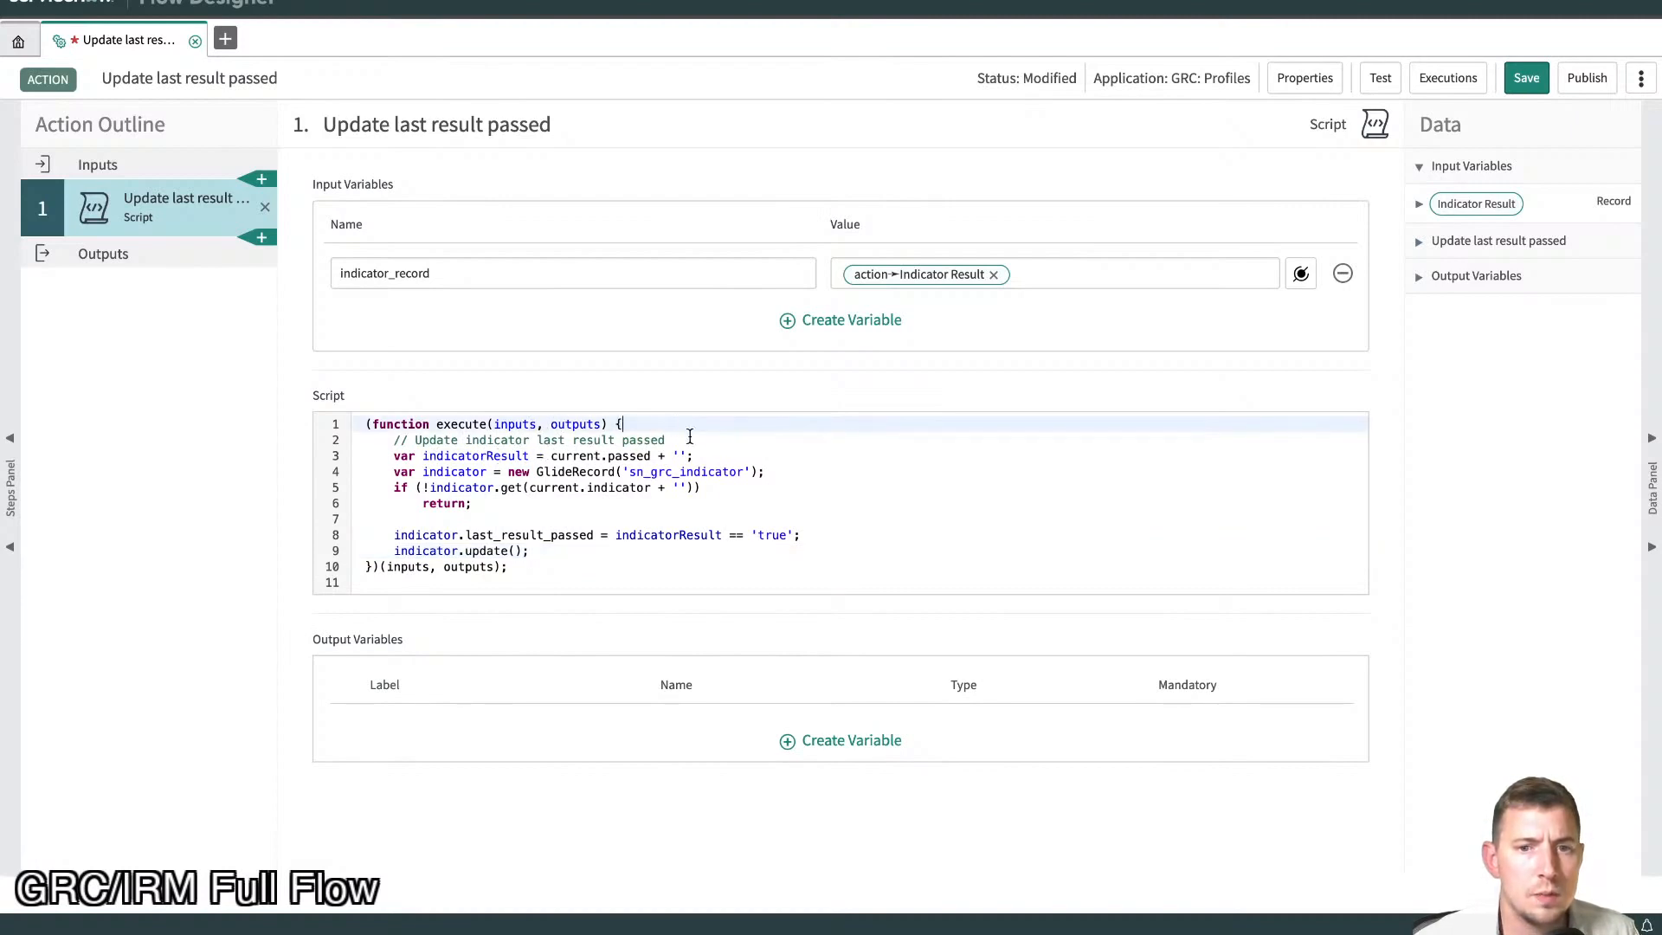
click(697, 438)
key(Return)
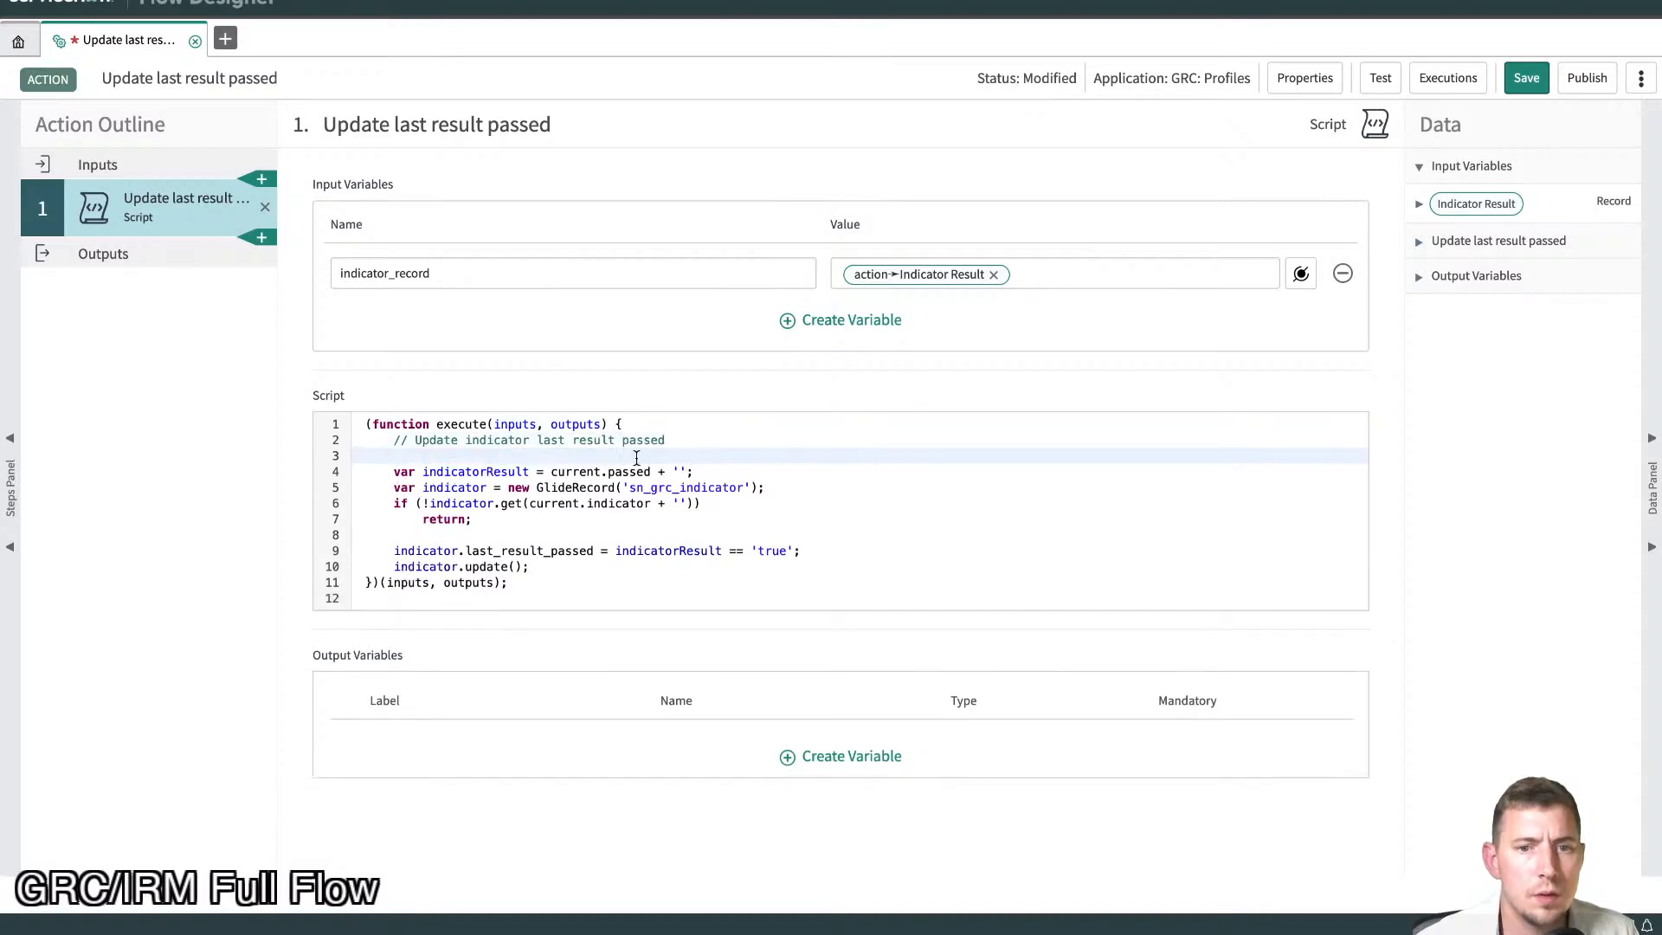
double_click(571, 472)
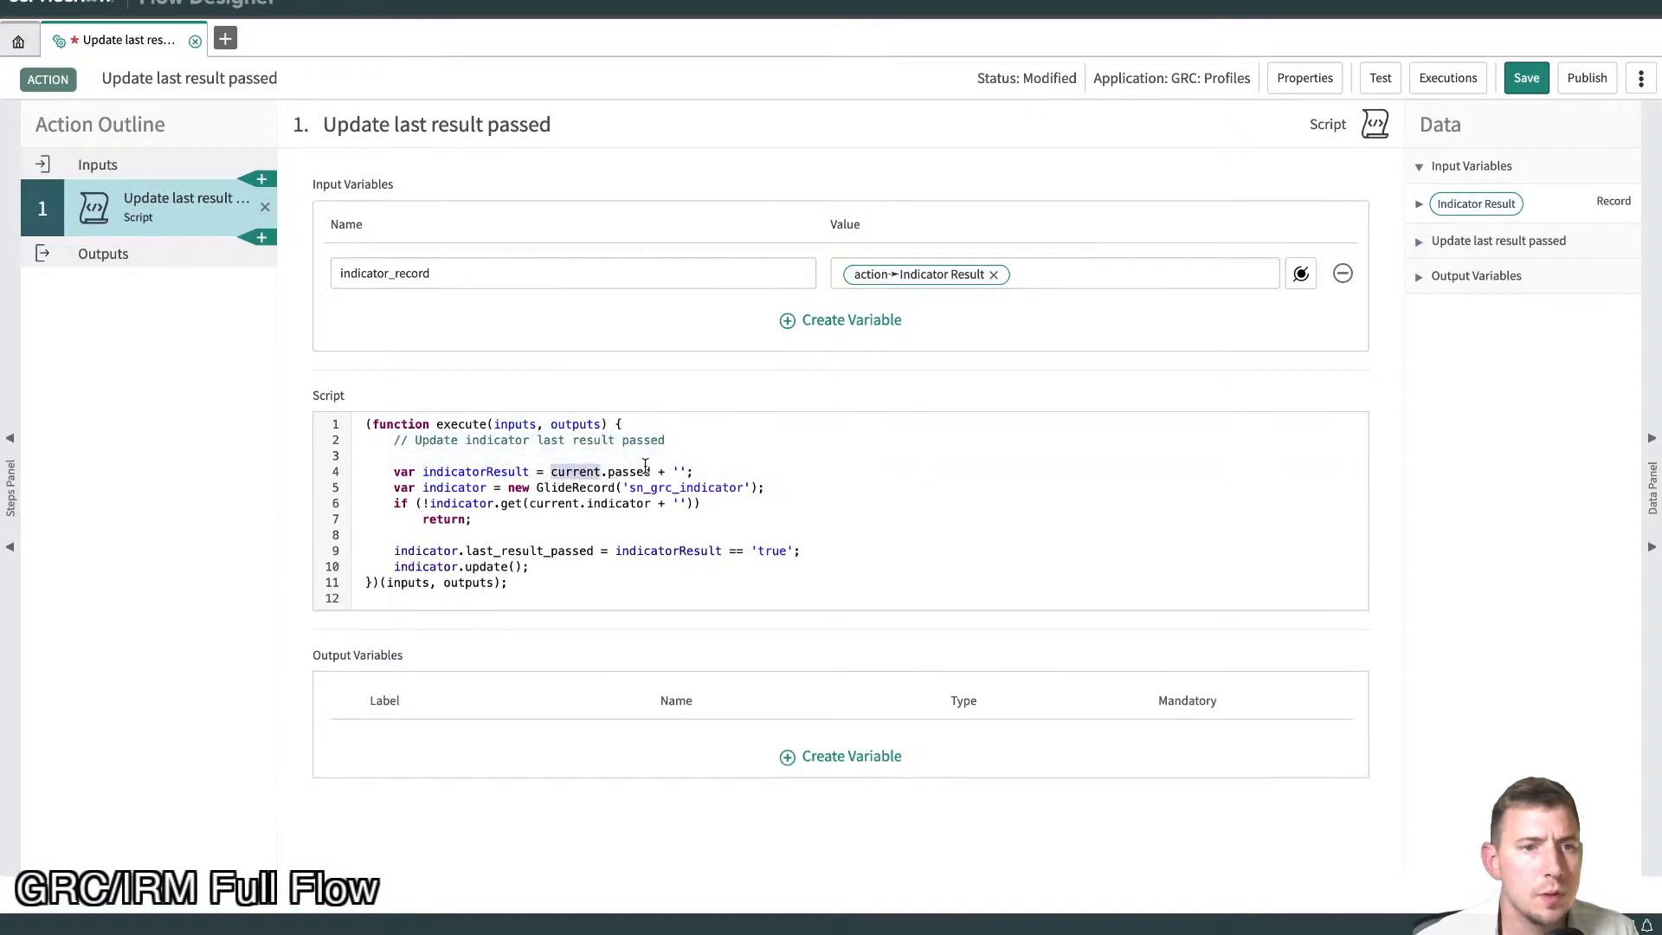
click(519, 456)
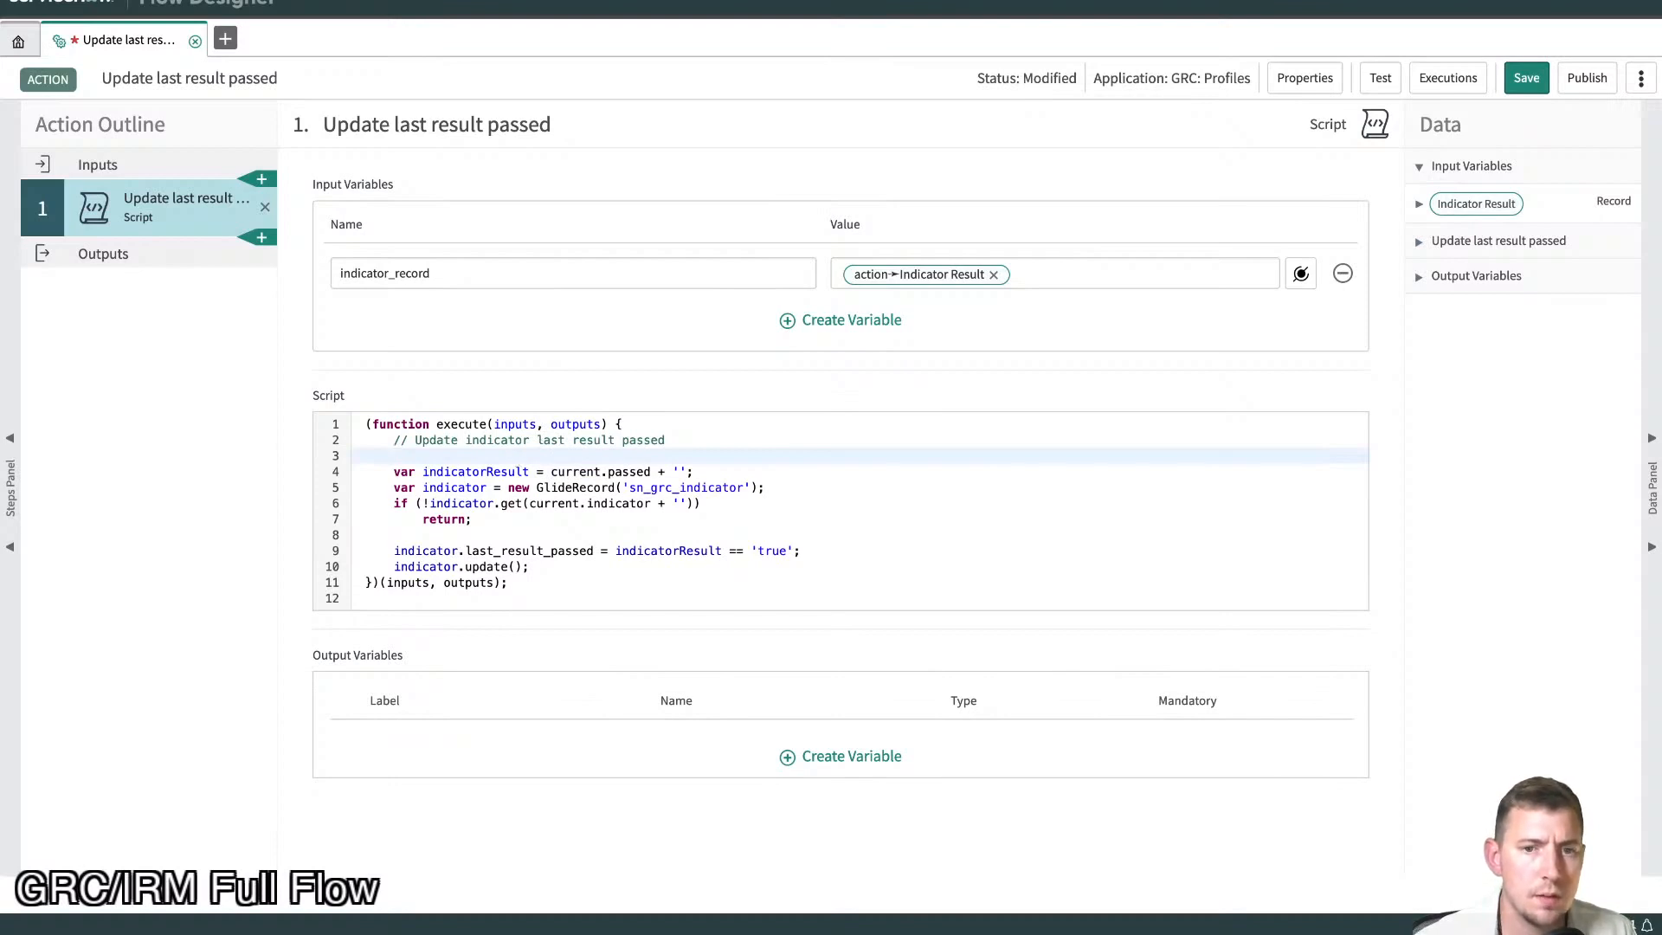
double_click(481, 472)
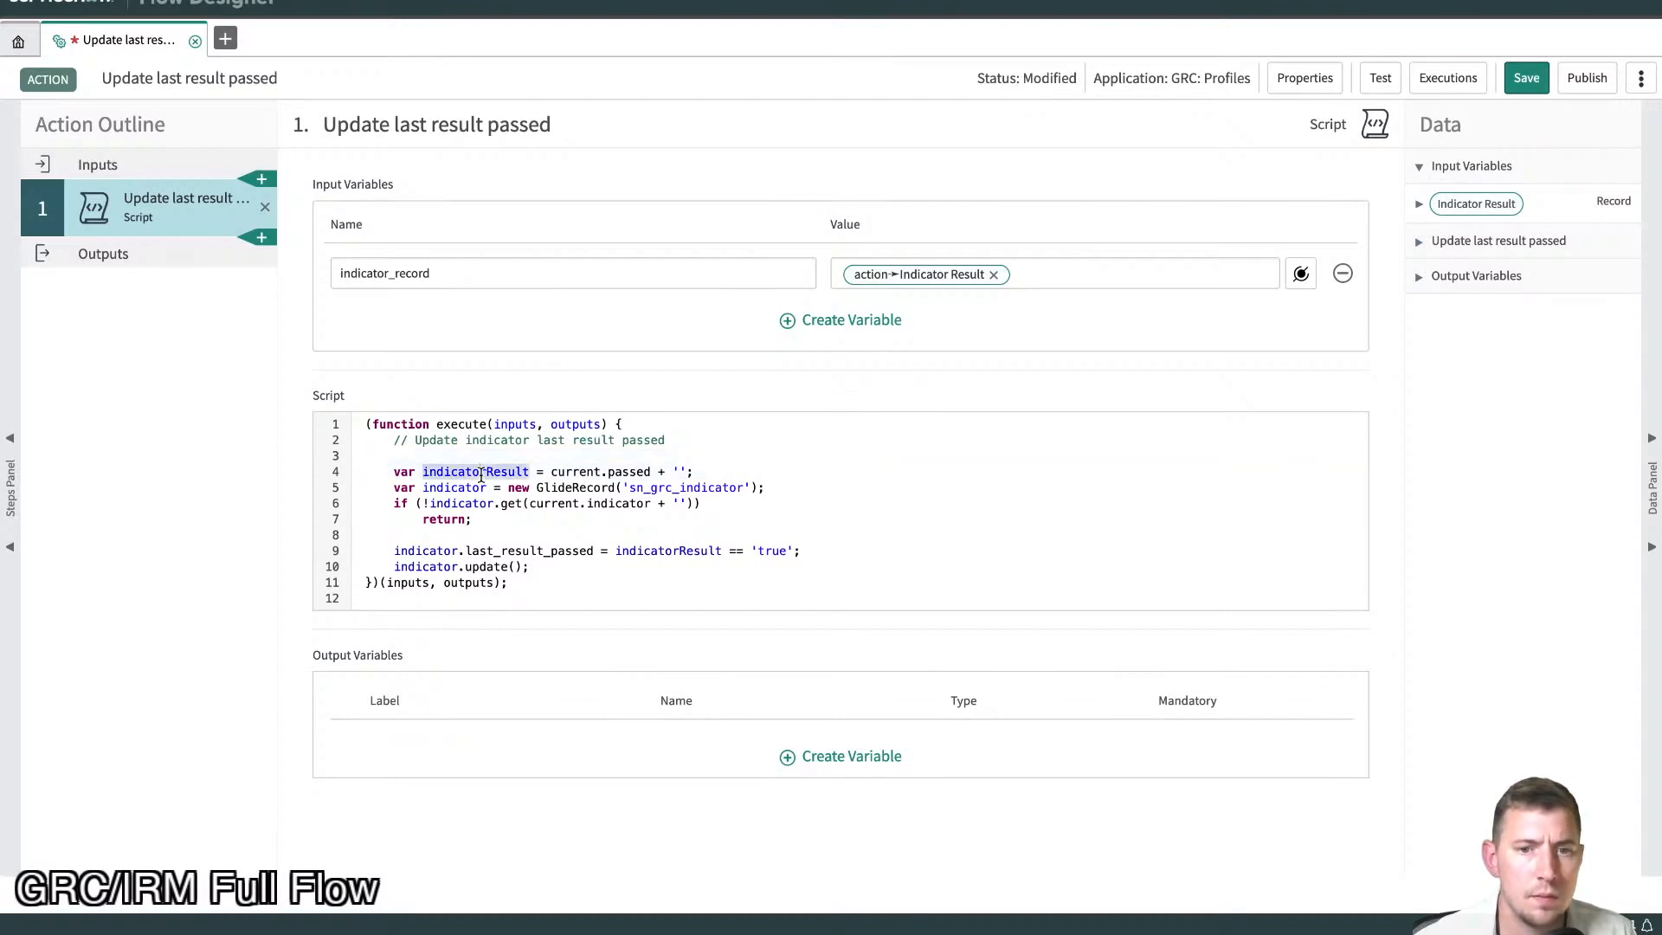
click(537, 456)
text(var gr)
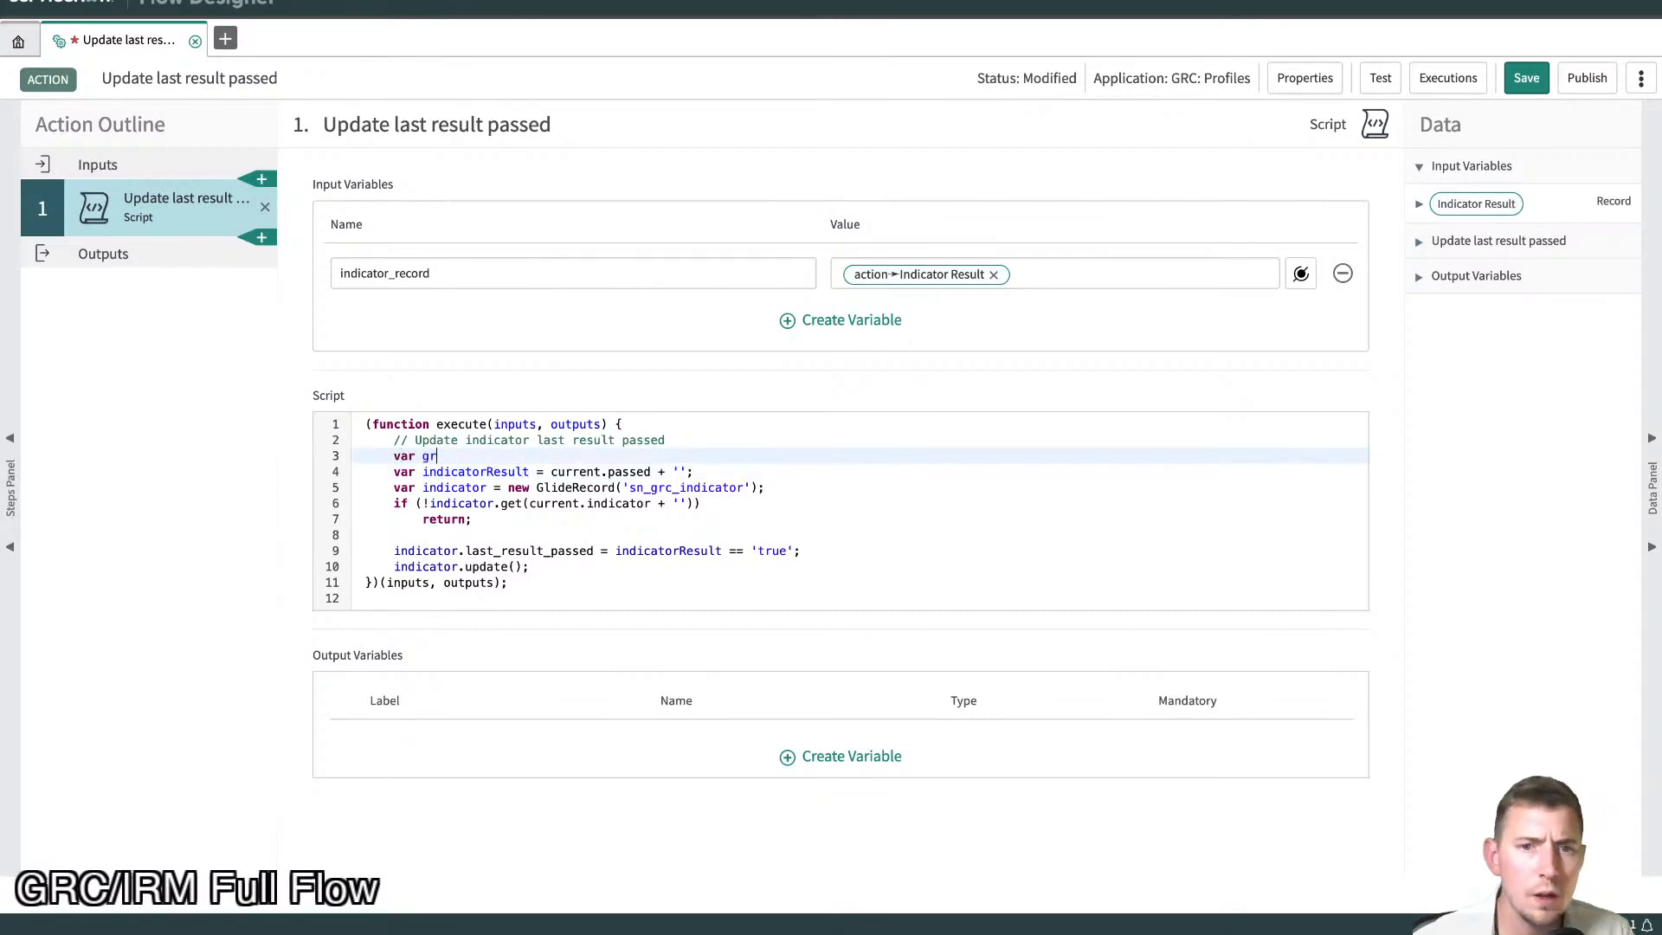
text(Indicato)
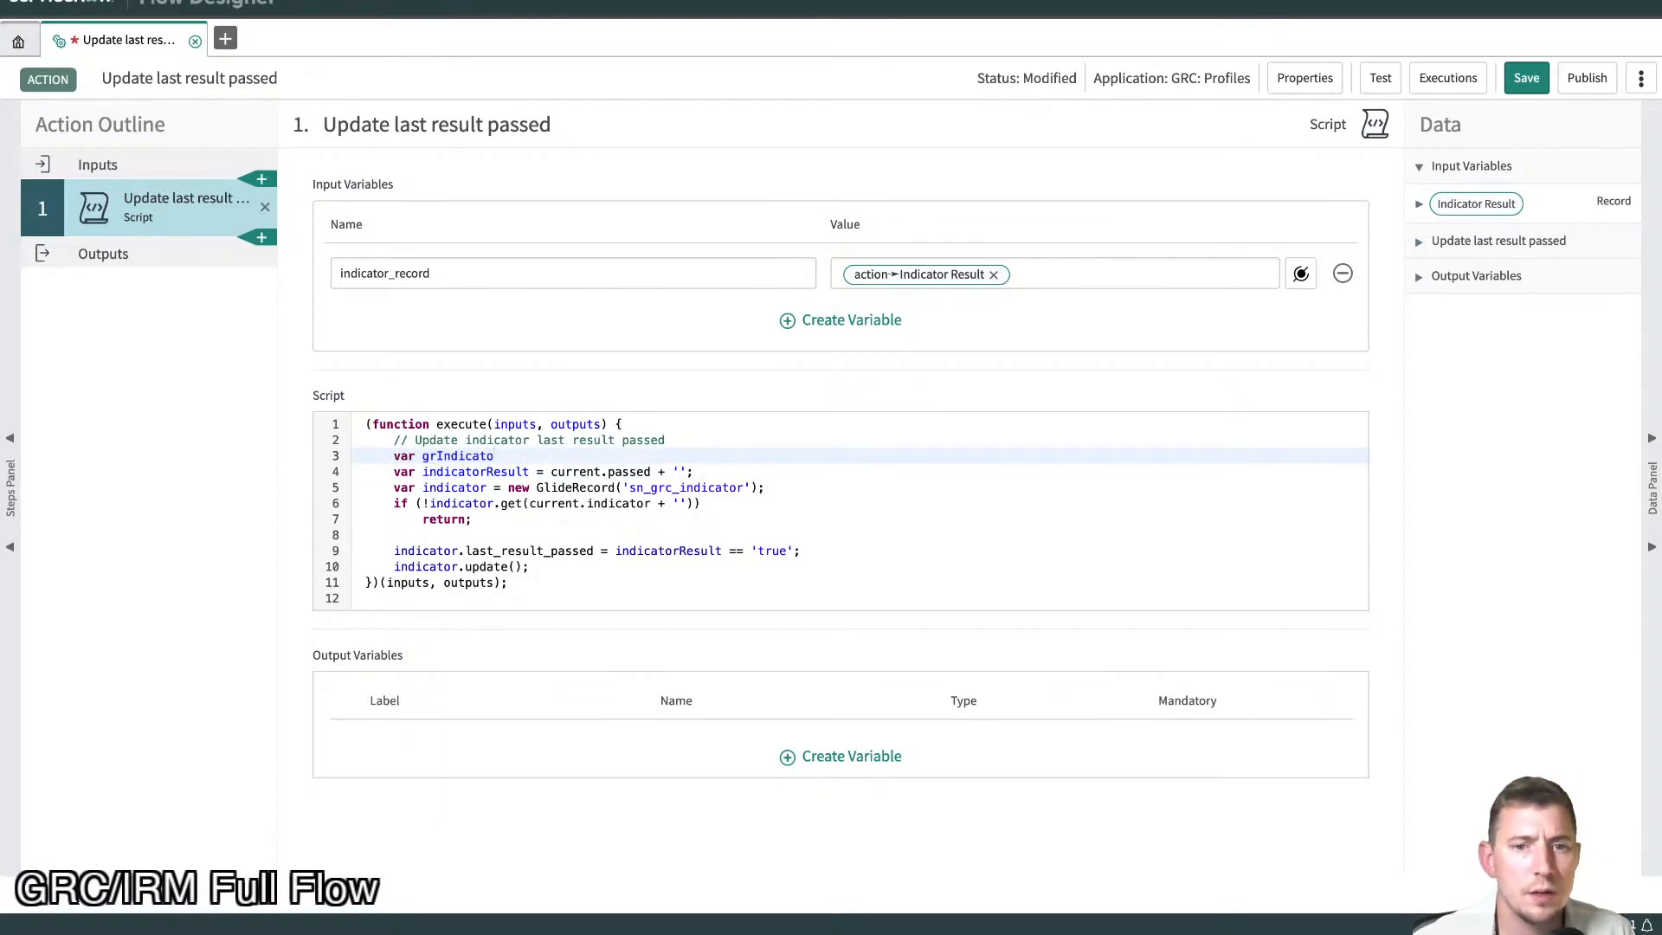
text(rResult )
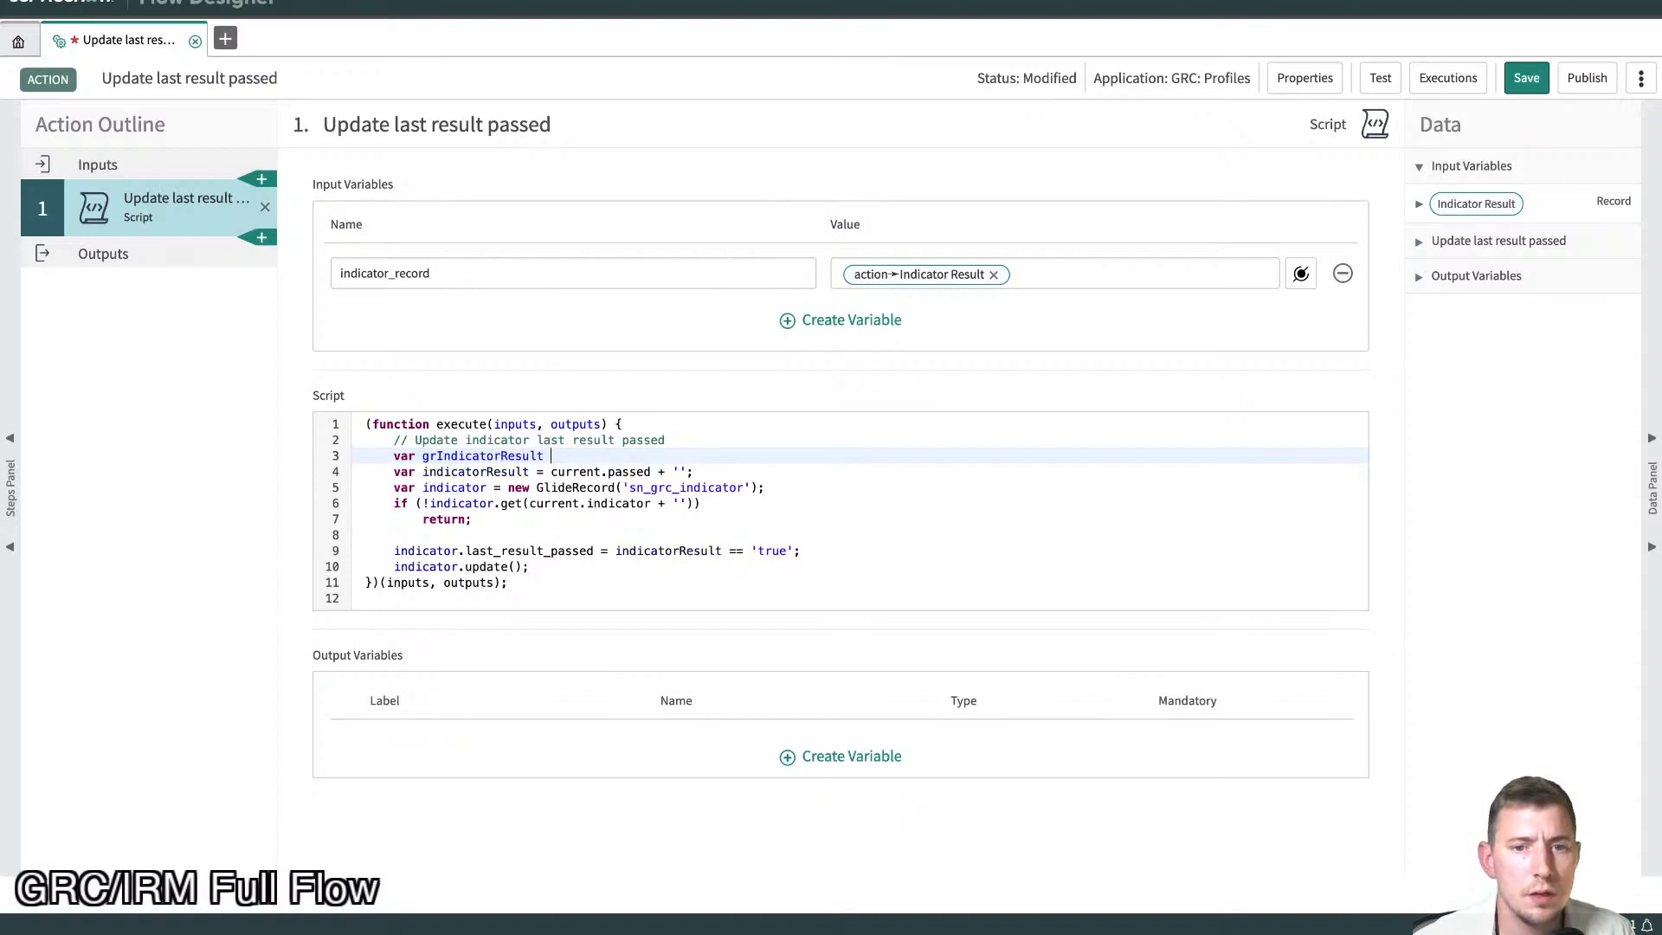
text(= inputs.indicato)
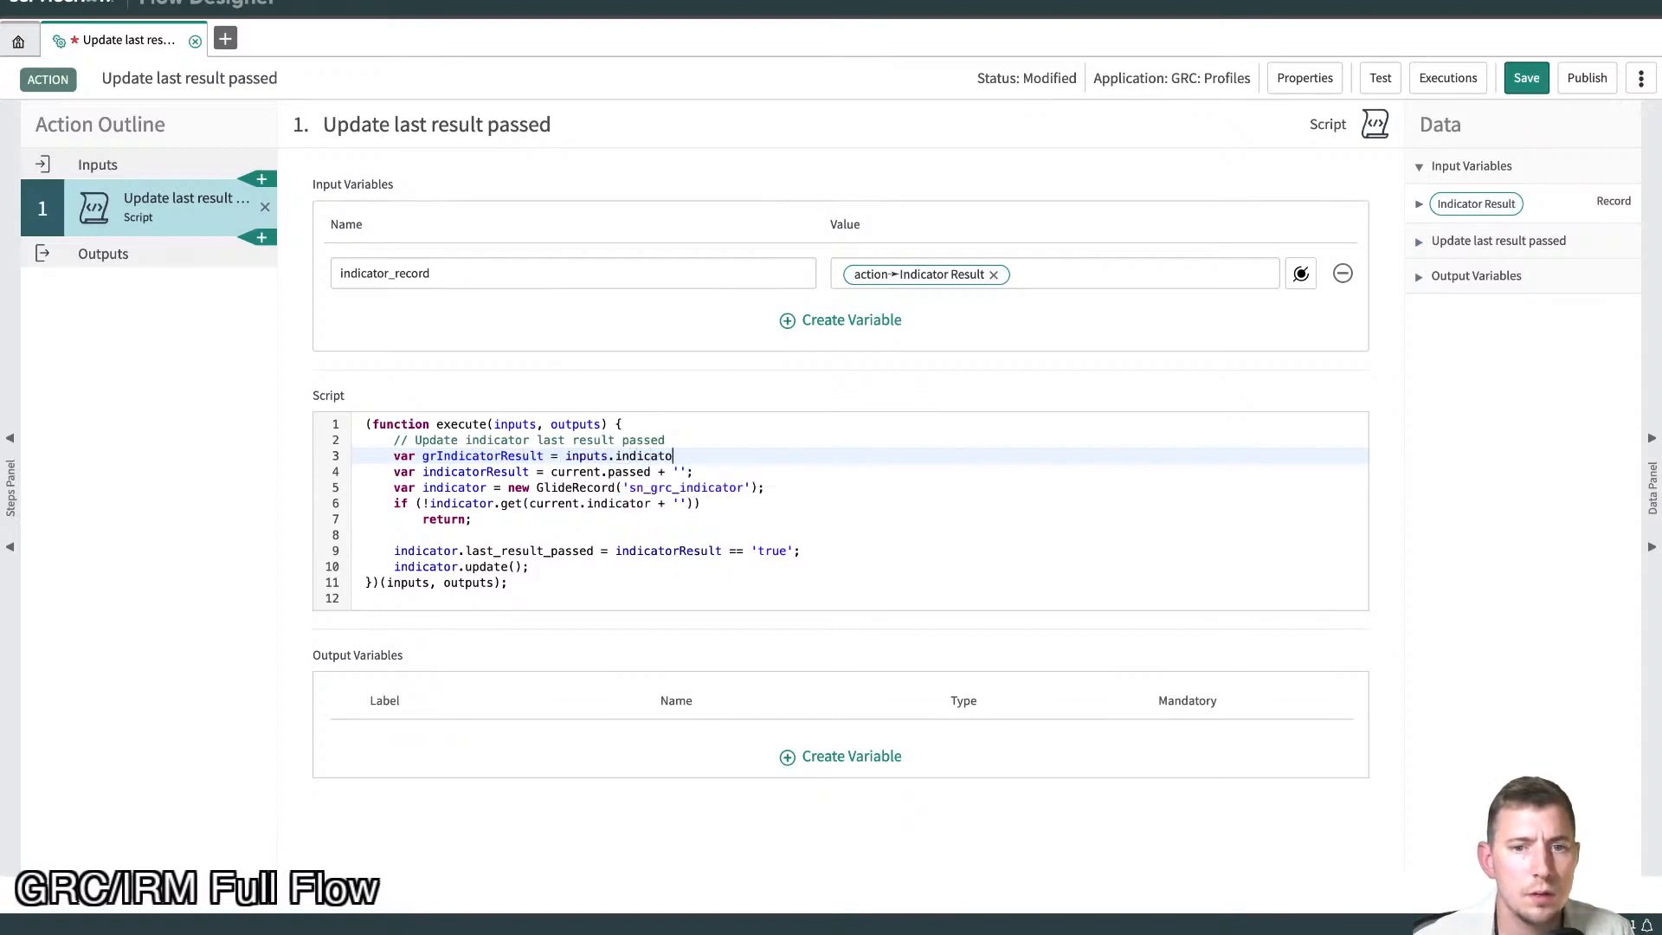
text(r_rec)
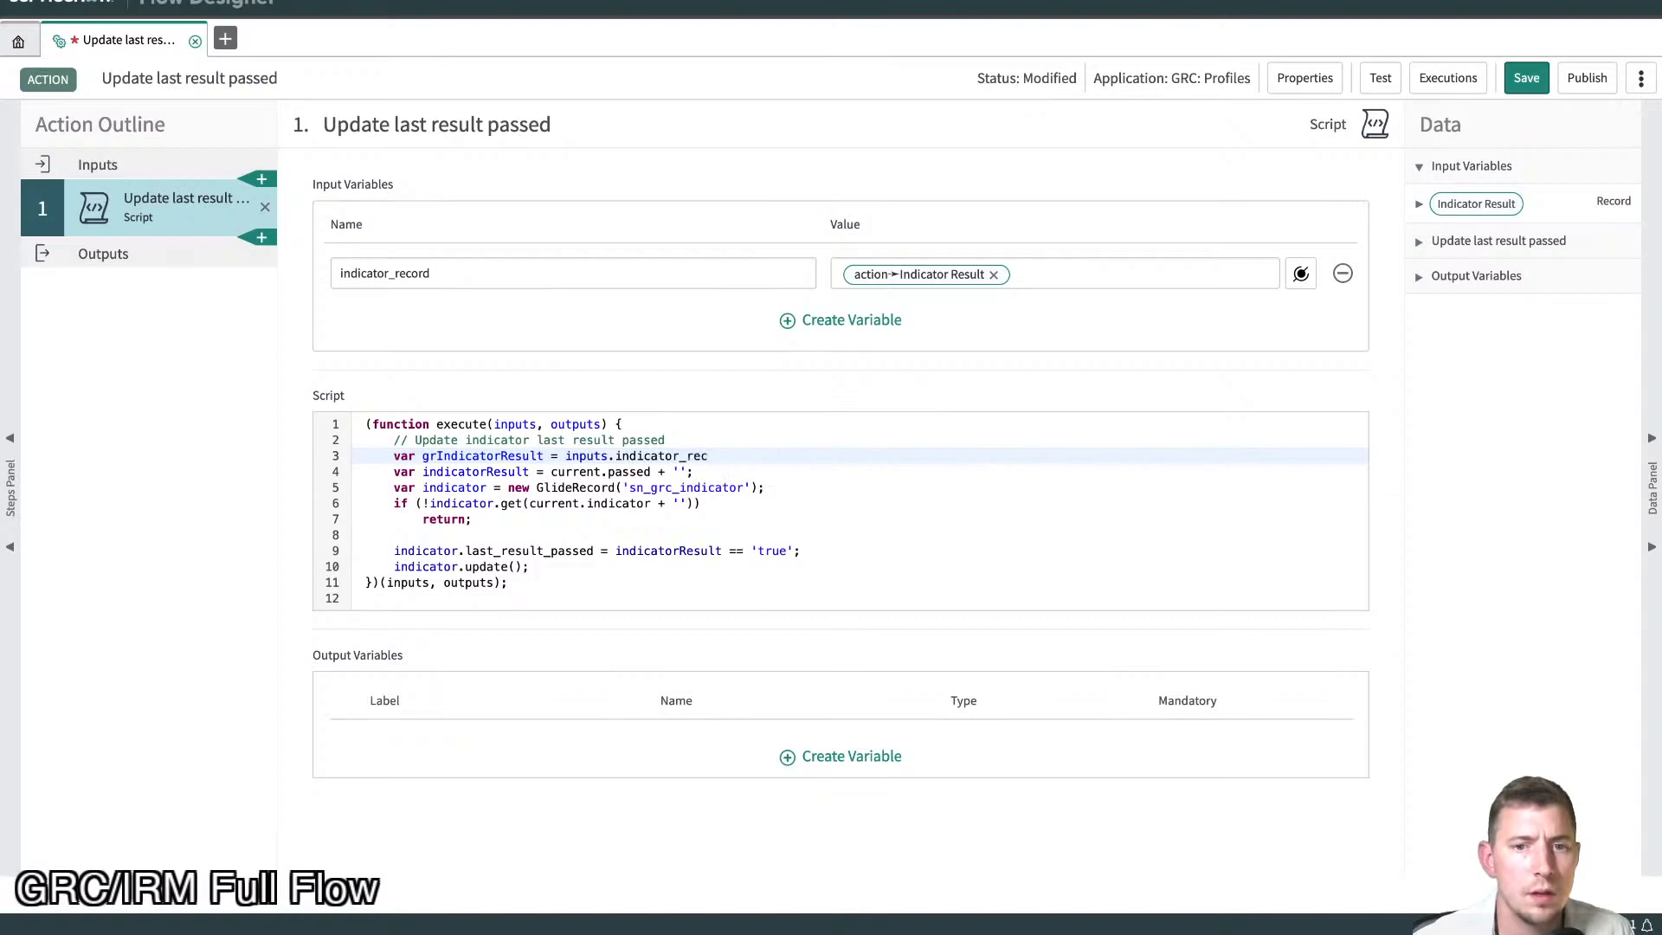
text(ord)
- Check the action input's name and rename the script step's input variable to indicator_result
click(98, 165)
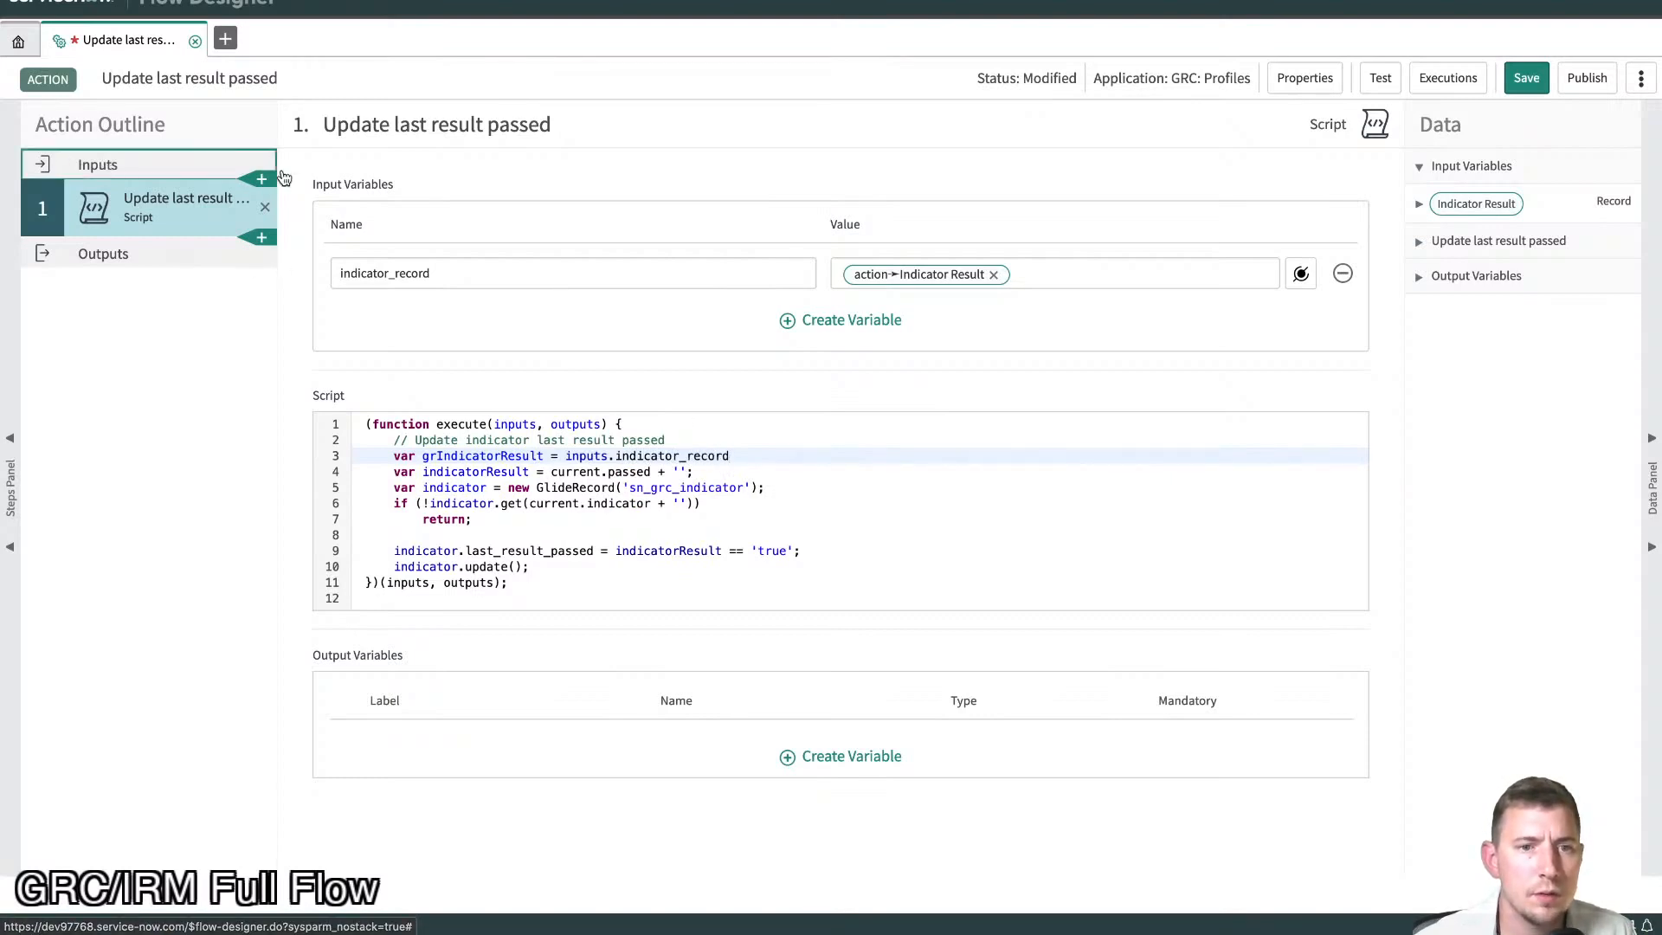
click(164, 214)
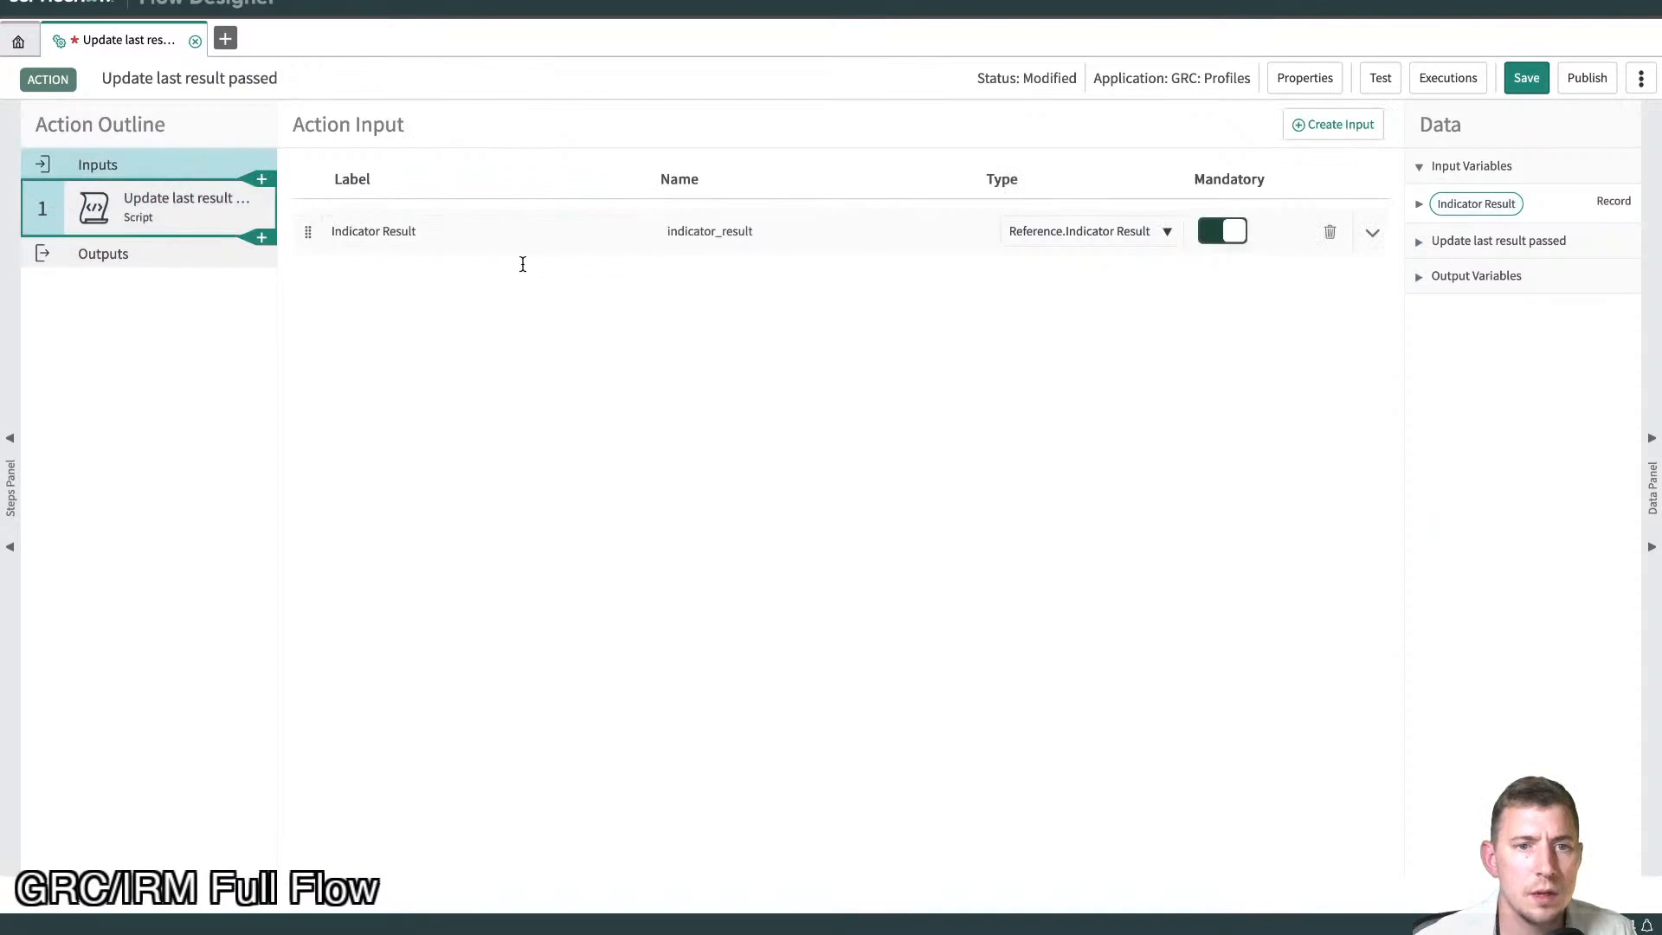
click(455, 271)
drag(399, 274, 531, 287)
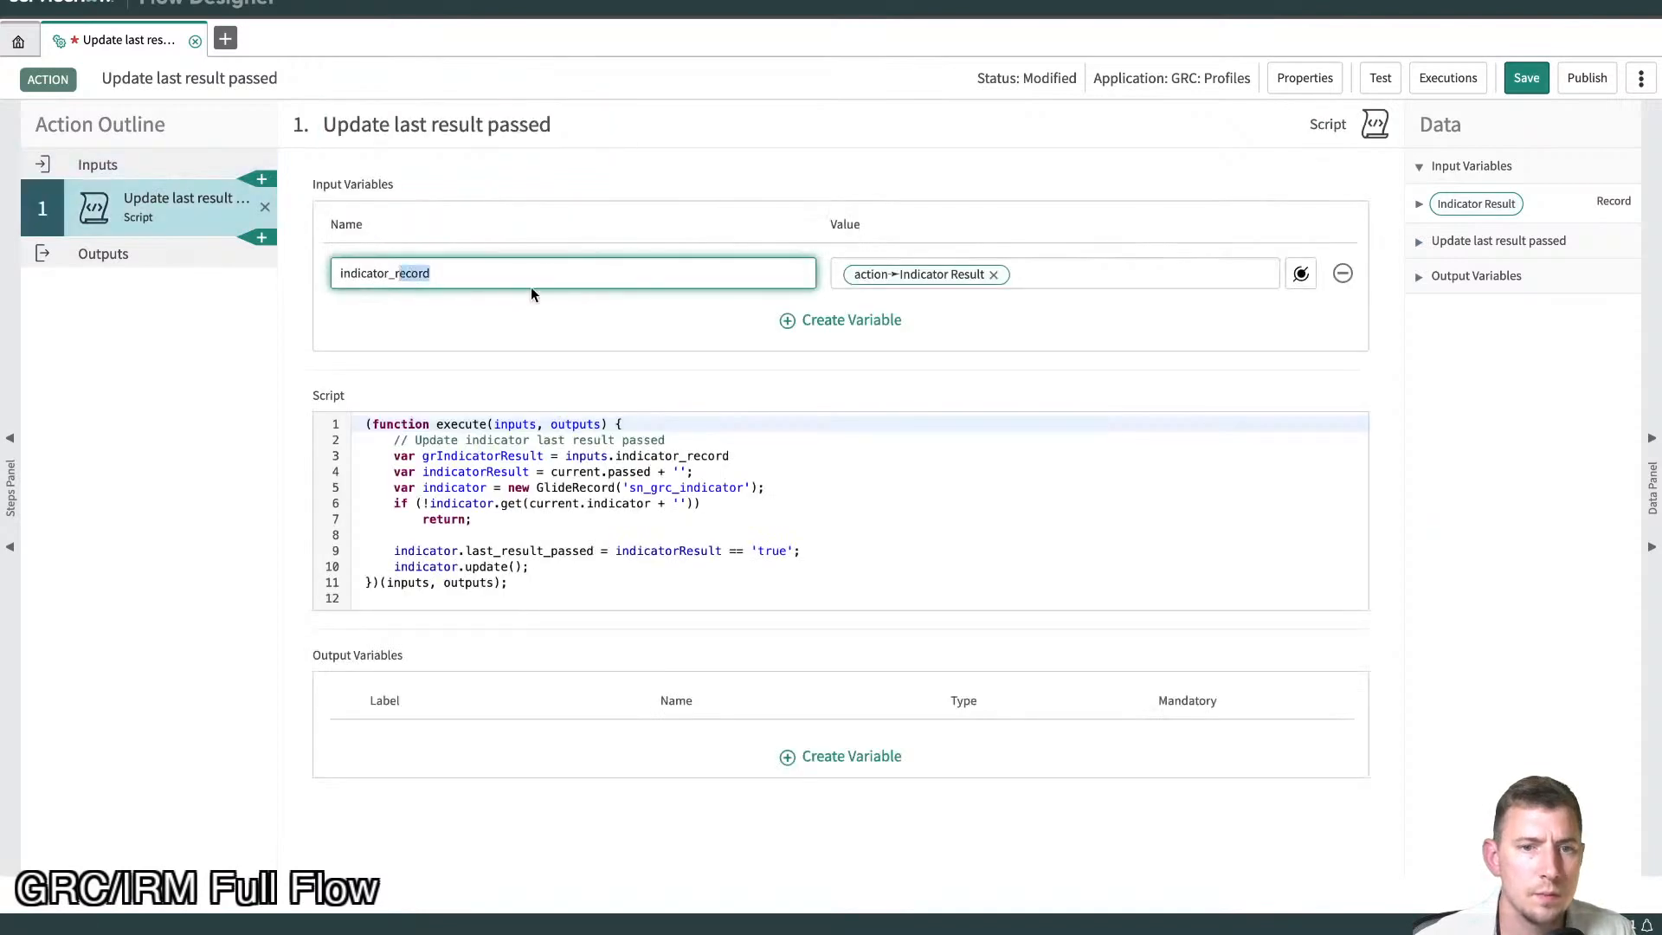
text(esult)
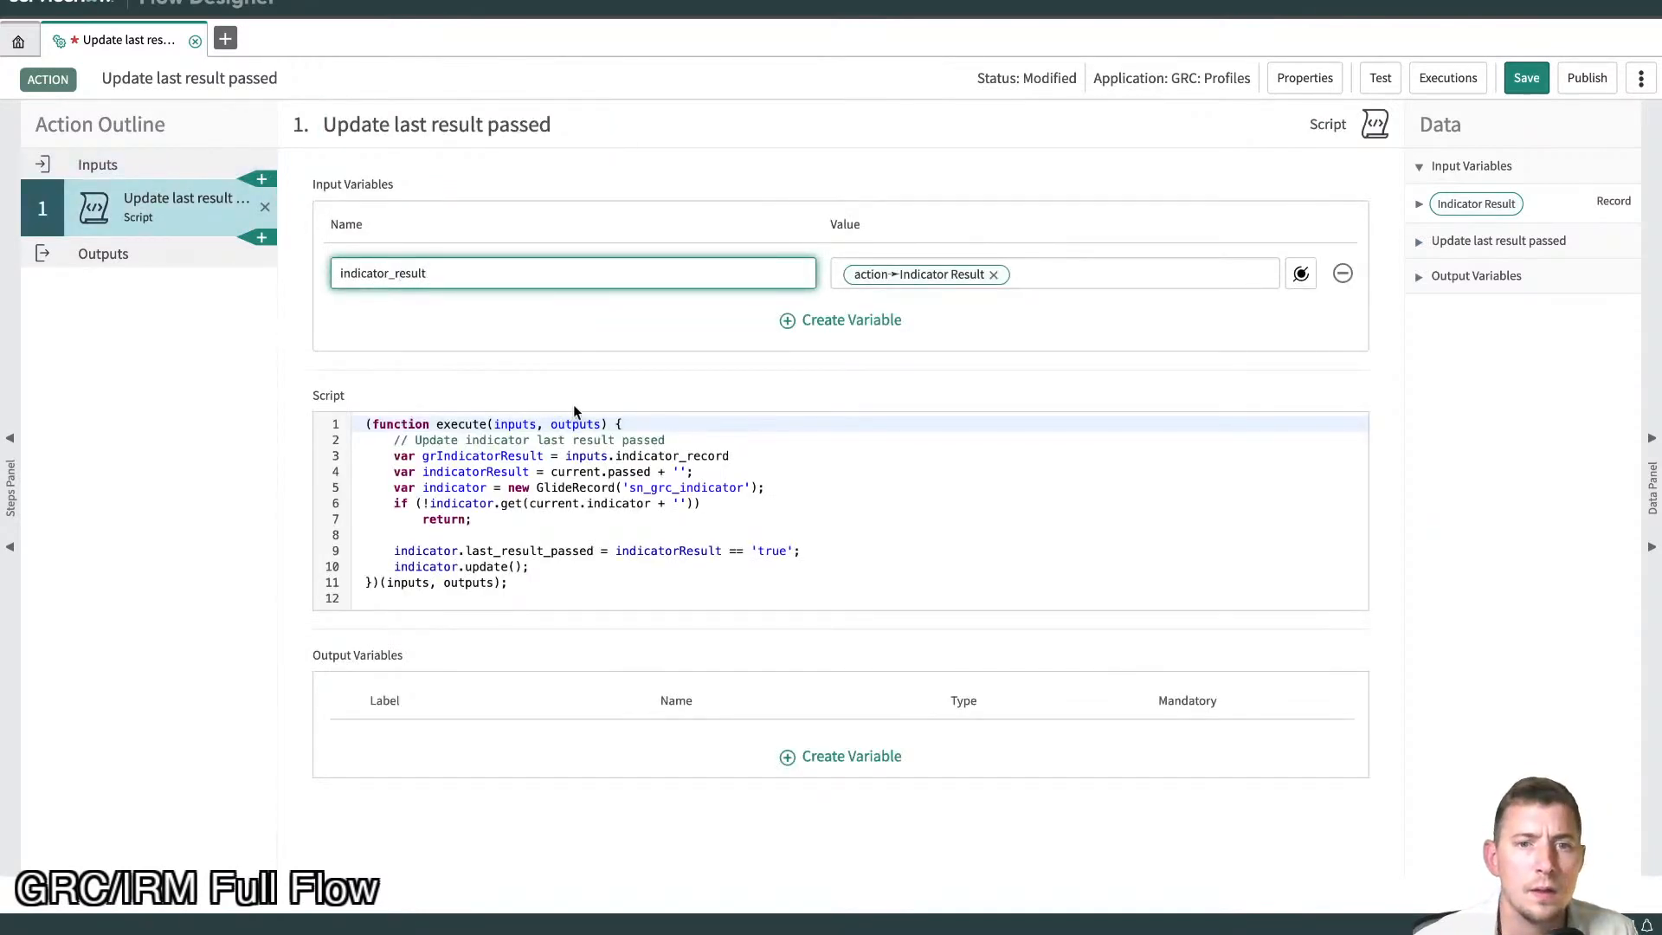
- Rename the declared indicatorResult variable to strPassed and replace current with grIndicatorResult in its assignment
click(703, 455)
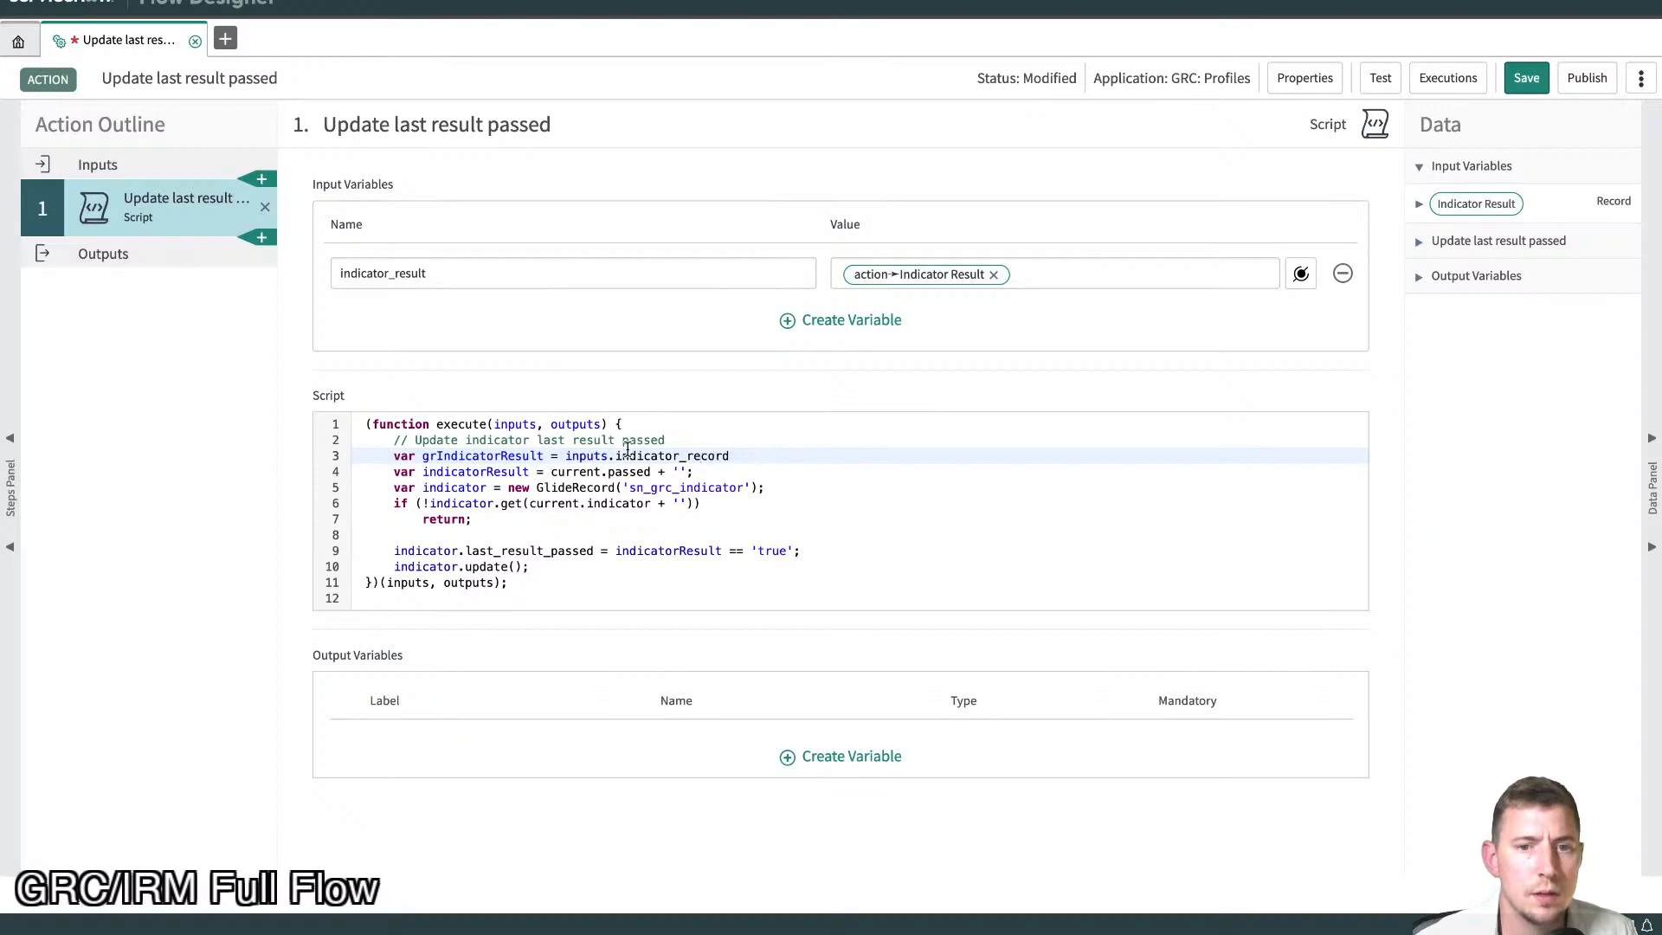
double_click(515, 470)
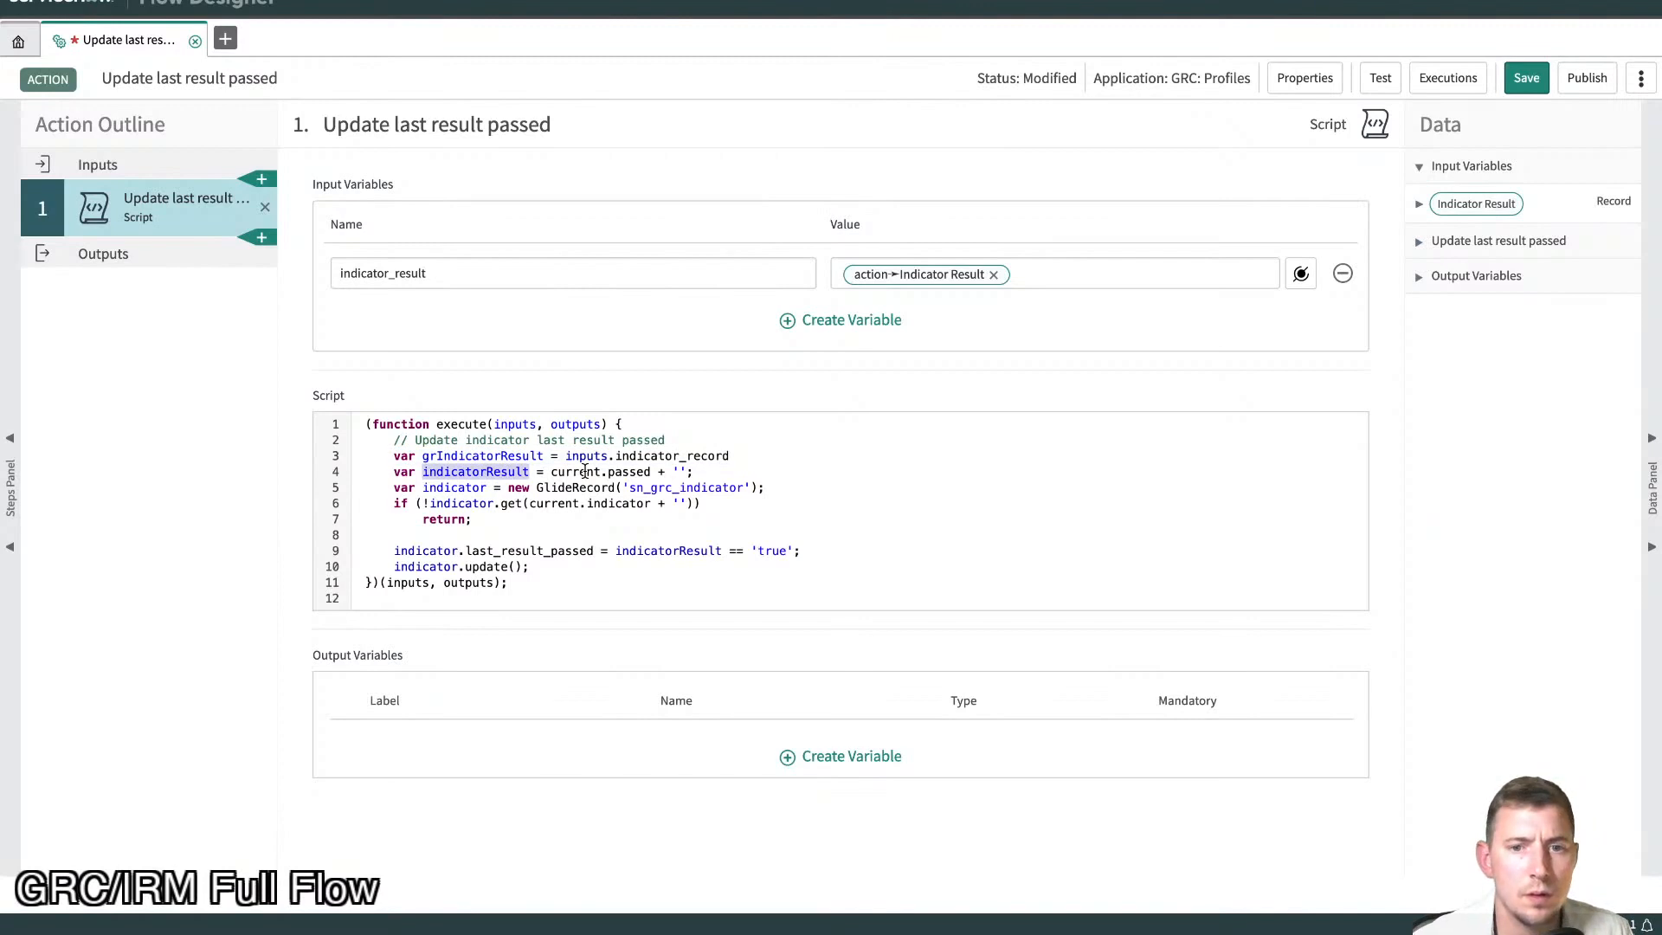
text(strPassed)
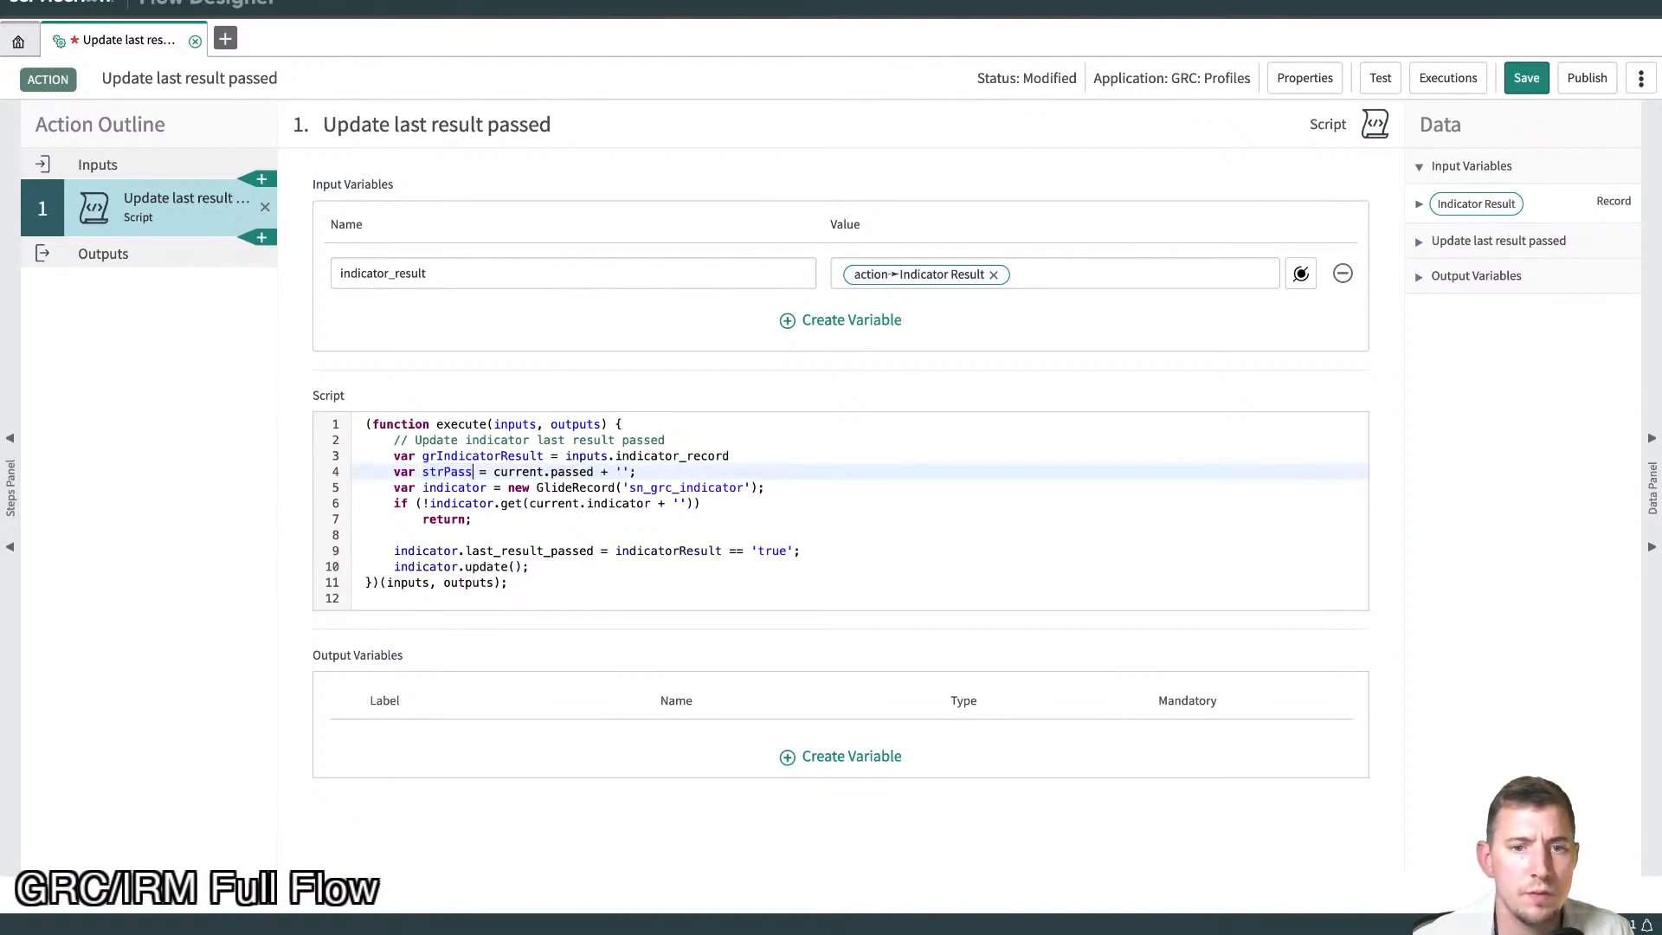
double_click(489, 456)
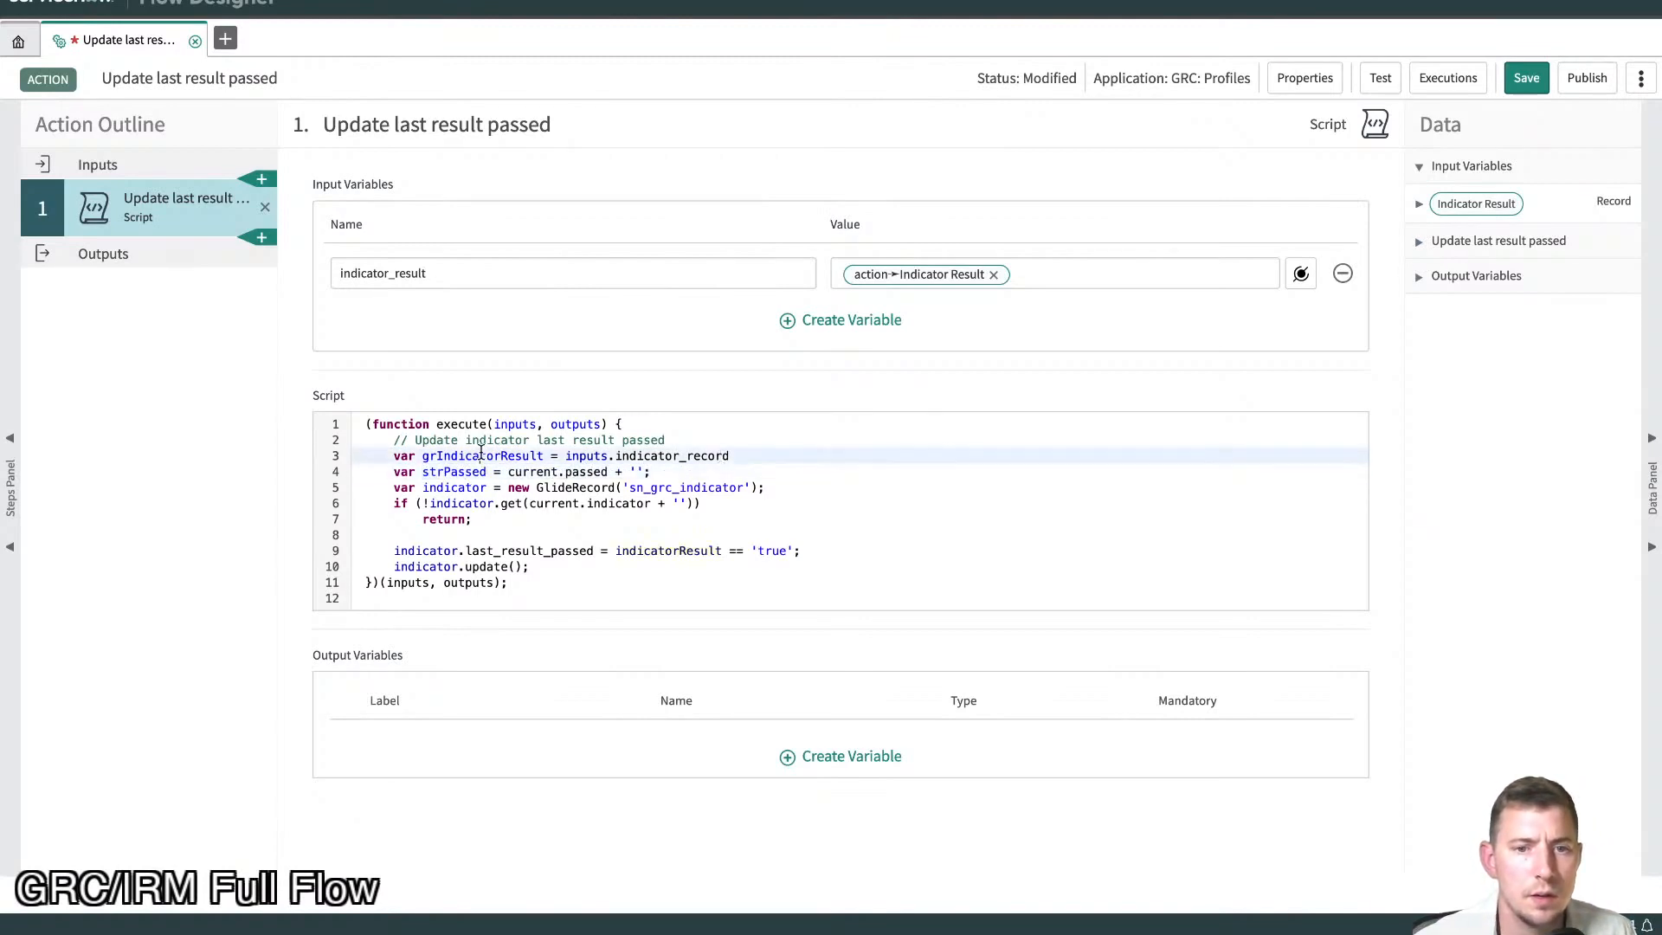
key(ctrl+c)
double_click(544, 471)
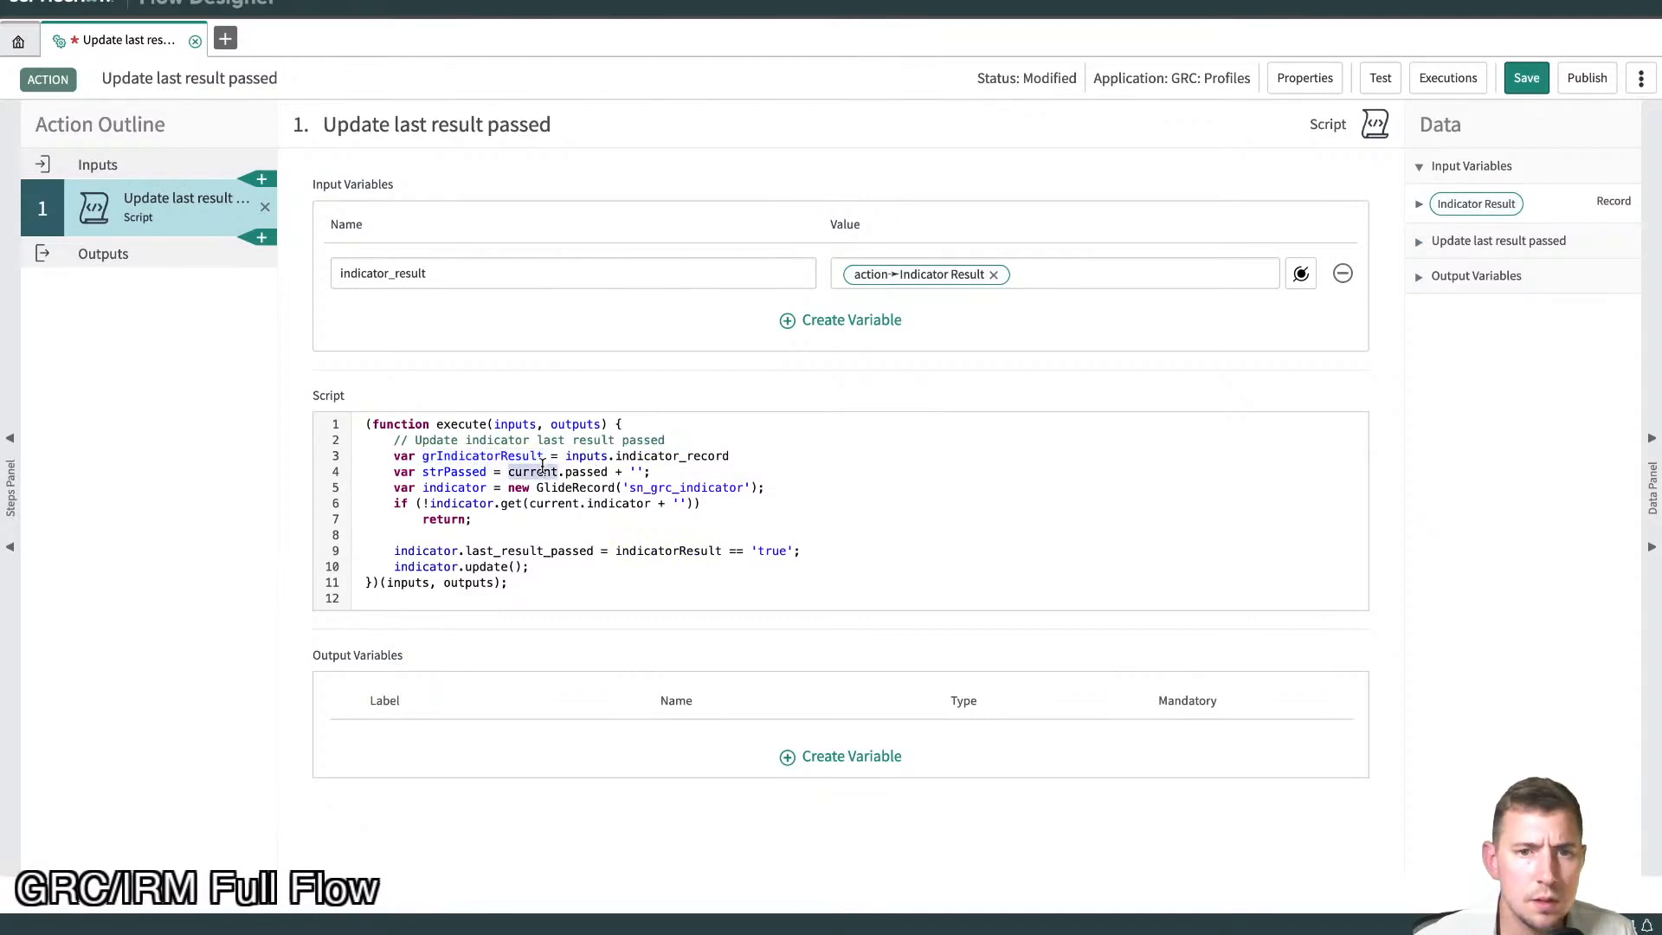
key(ctrl+v)
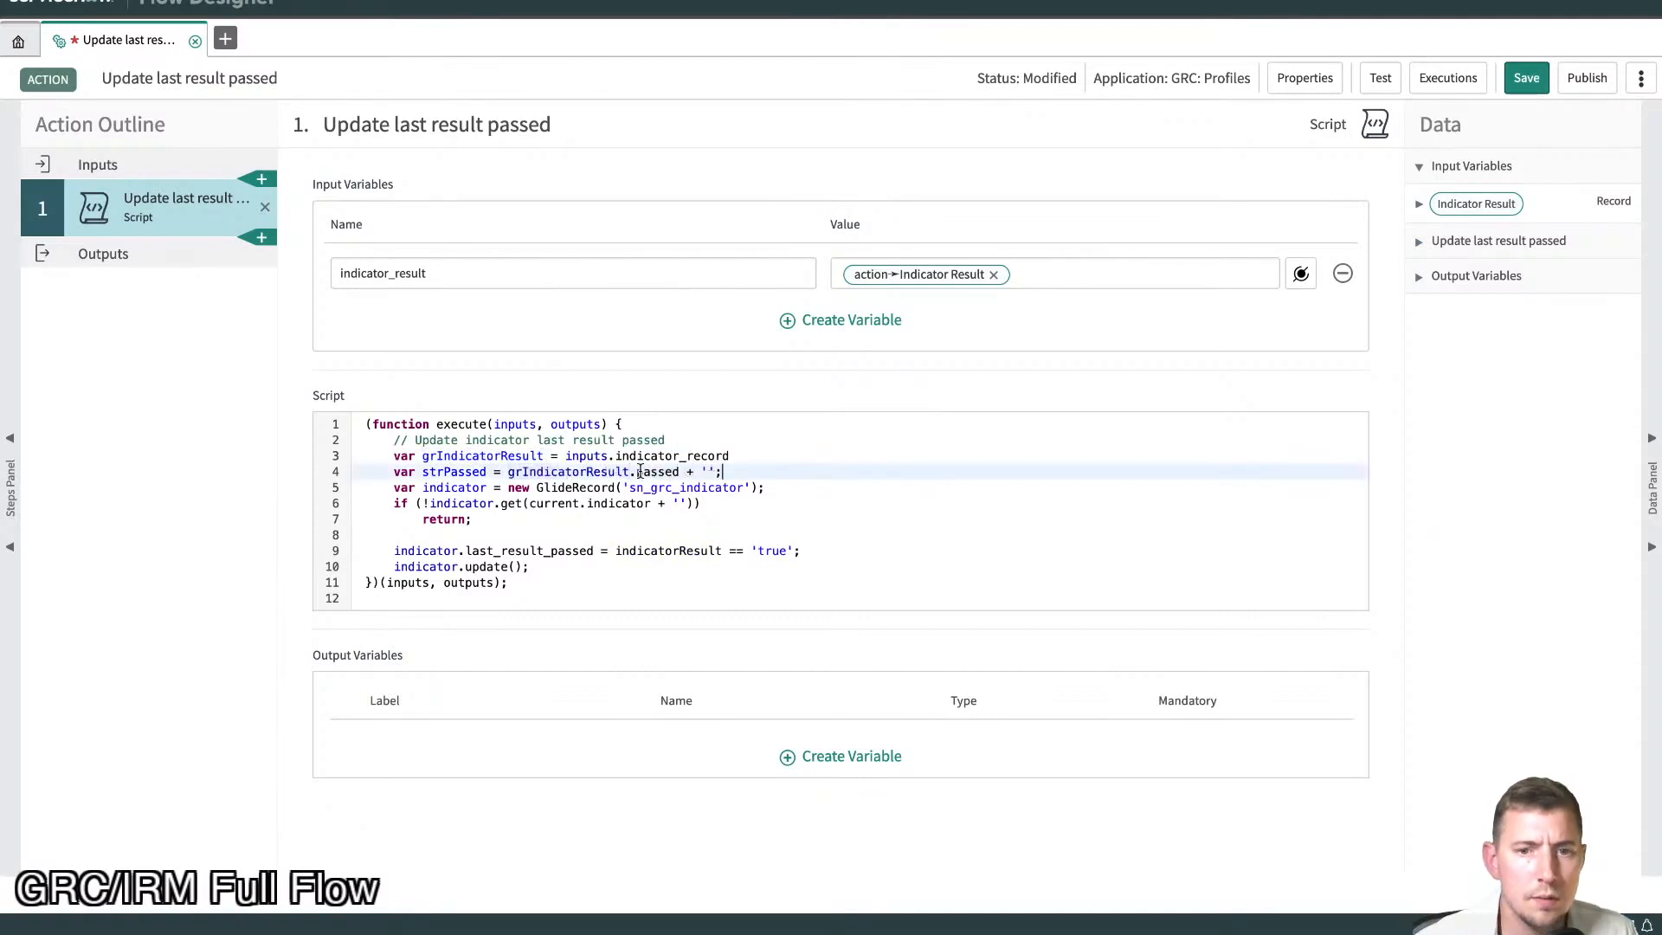
- Rewrite the strPassed assignment to use getValue('passed') in place of the empty-string concatenation, and add a blank line below it
click(639, 472)
text(getVal)
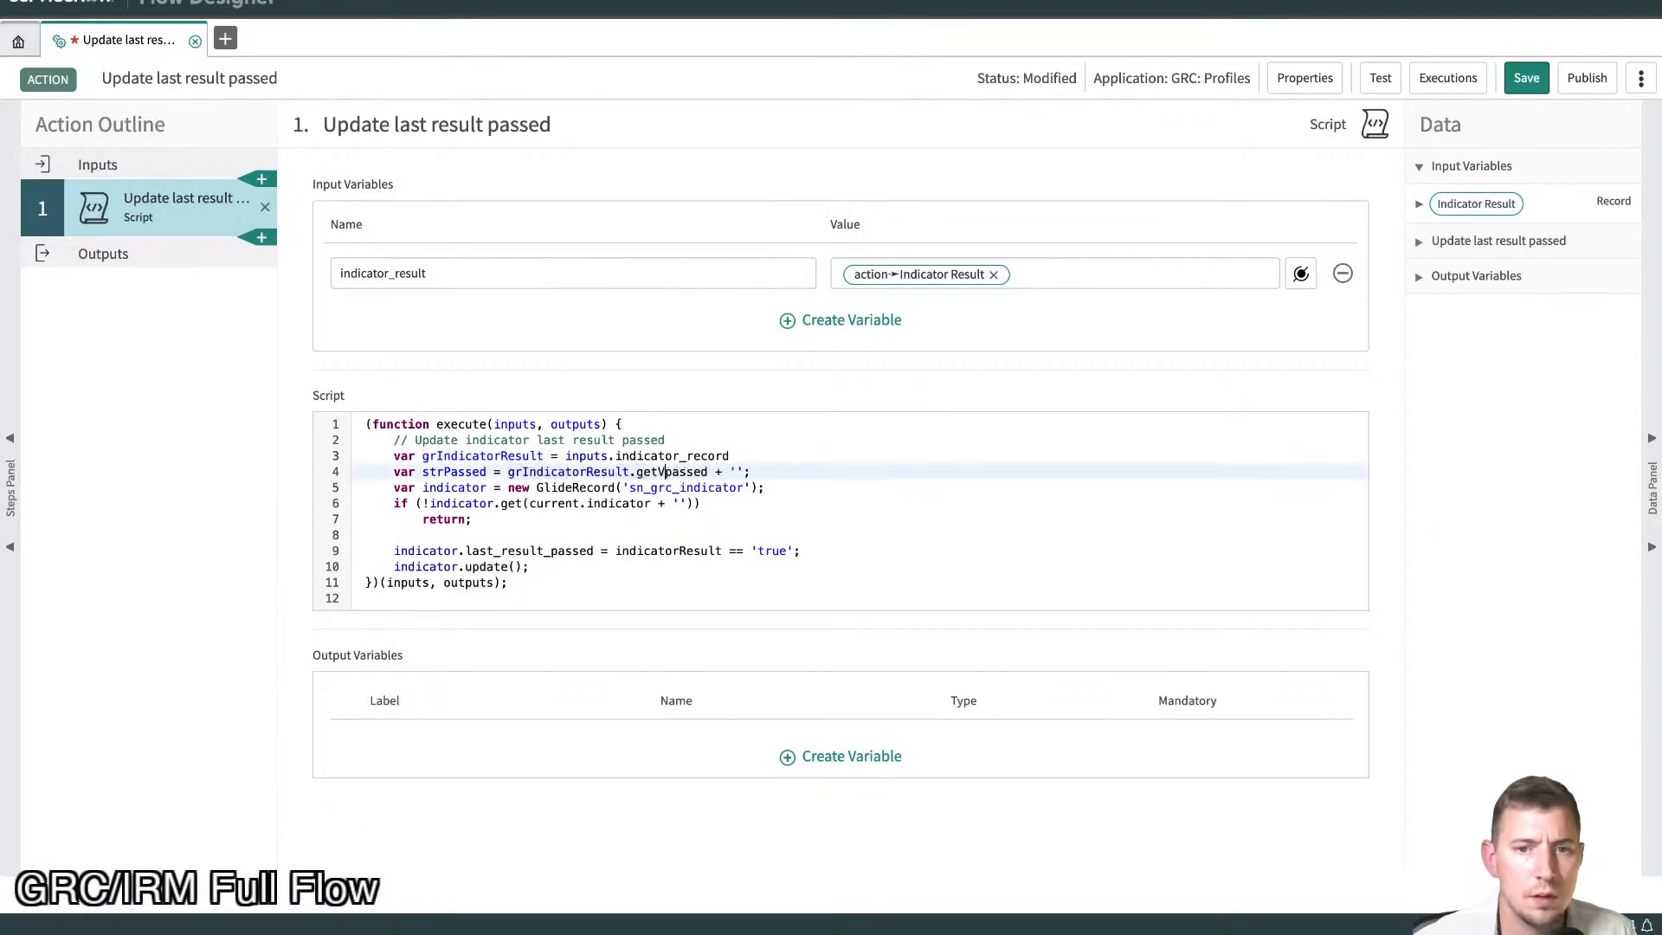
text(ue(')
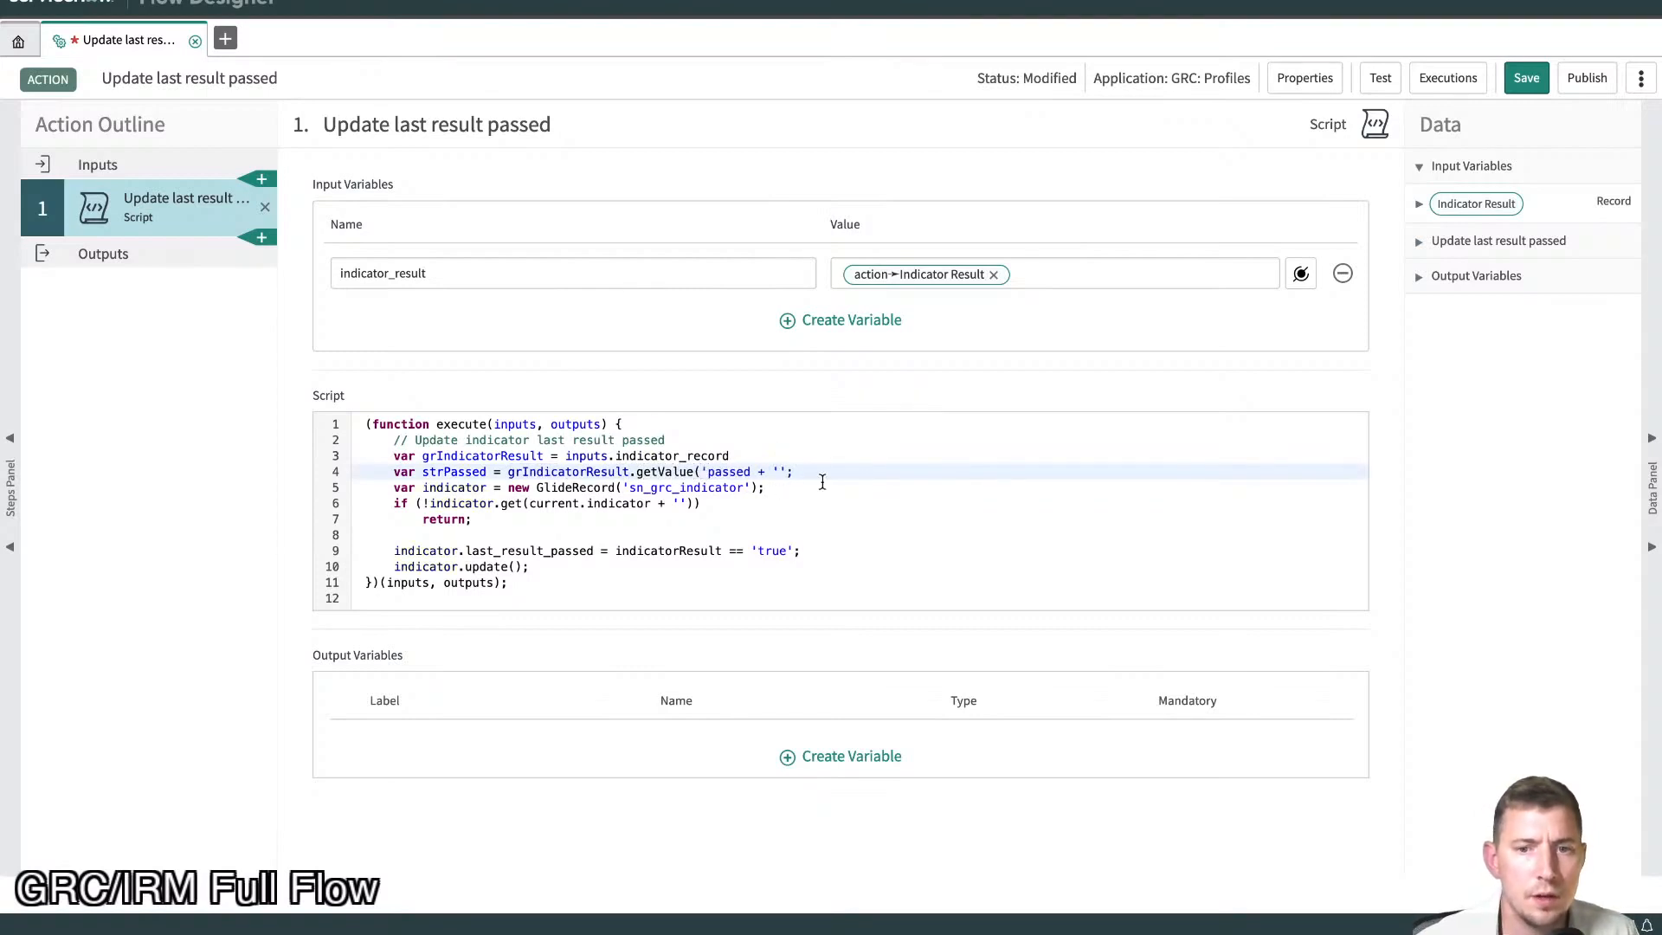
click(751, 471)
key(shift+End)
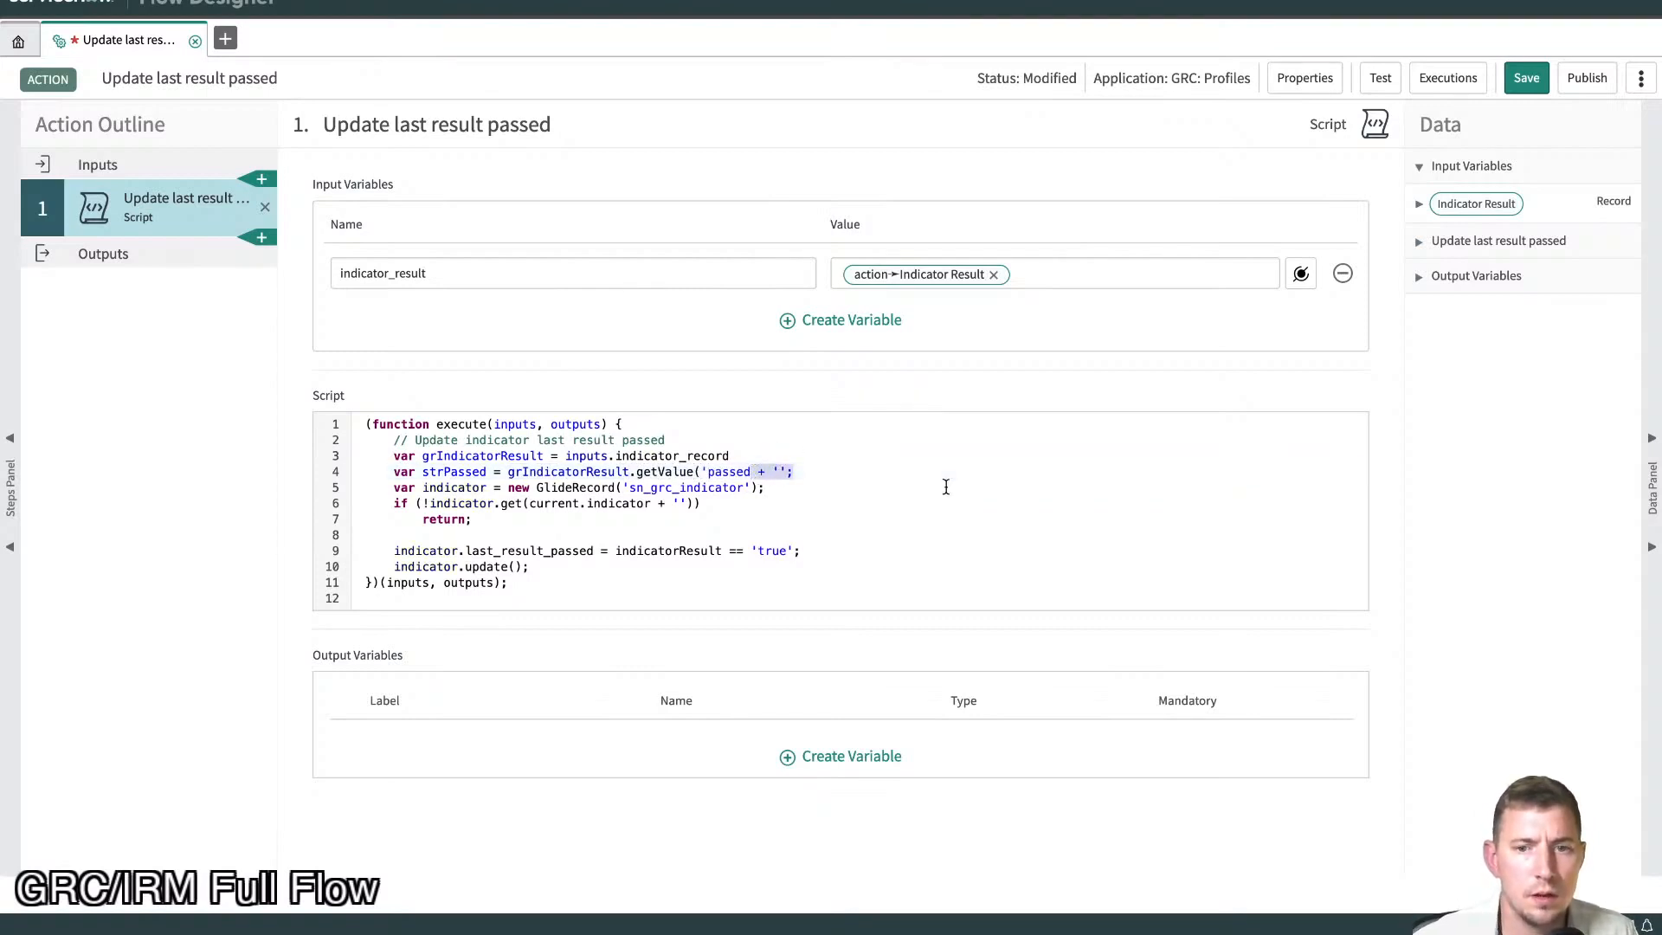
text('))
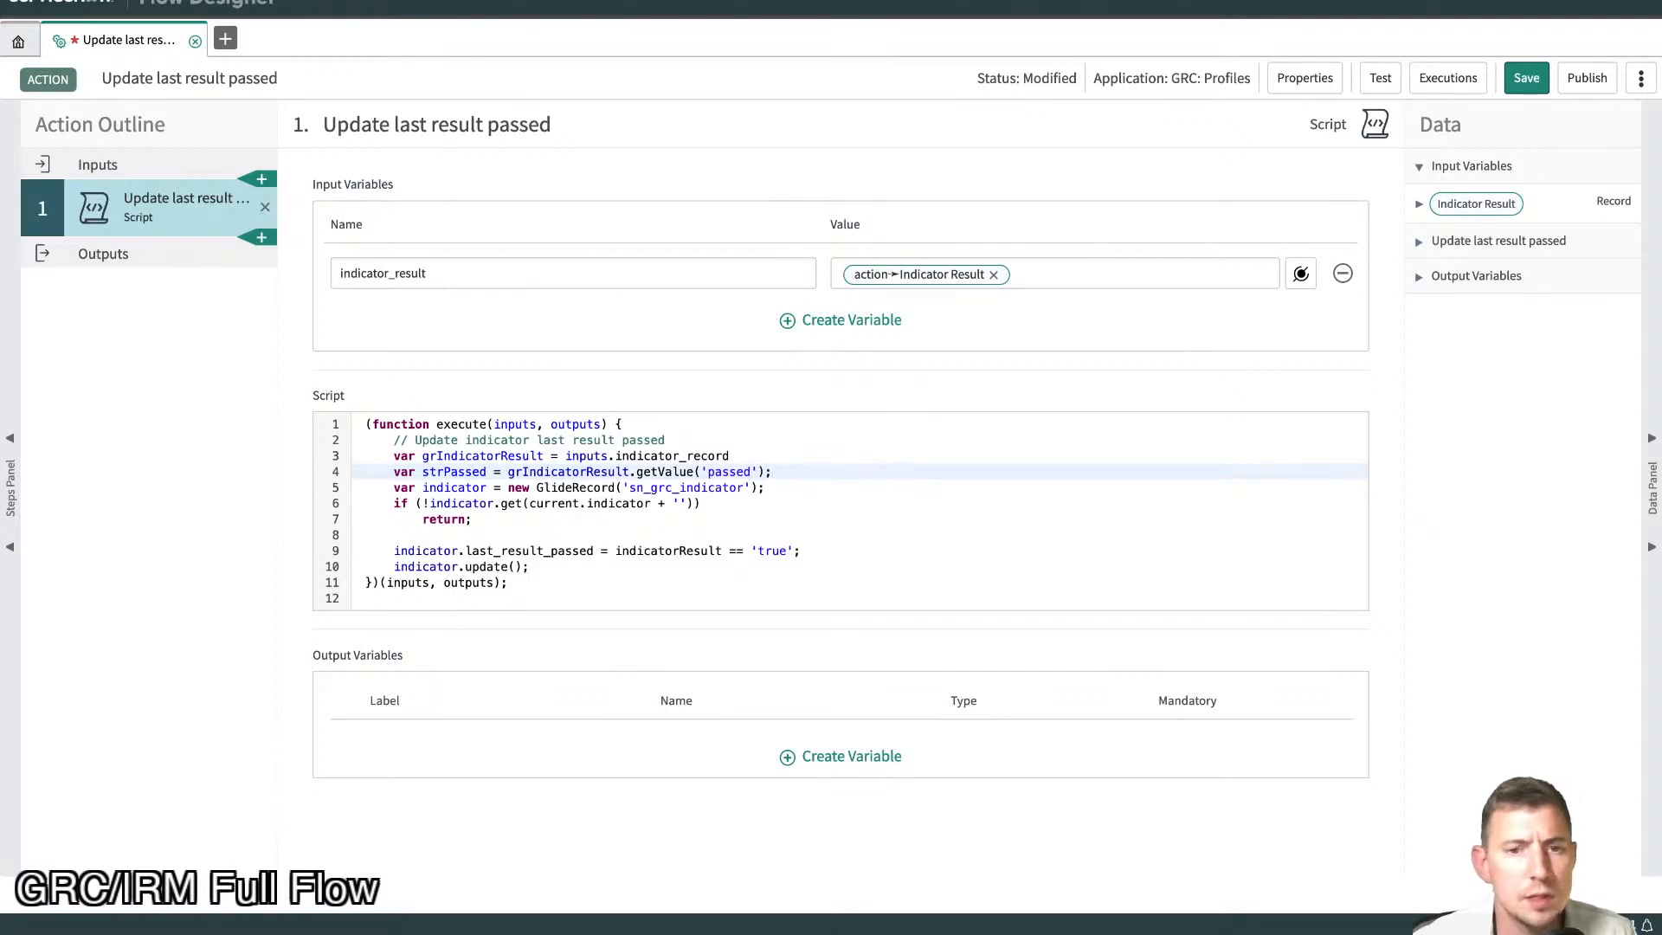
key(Return)
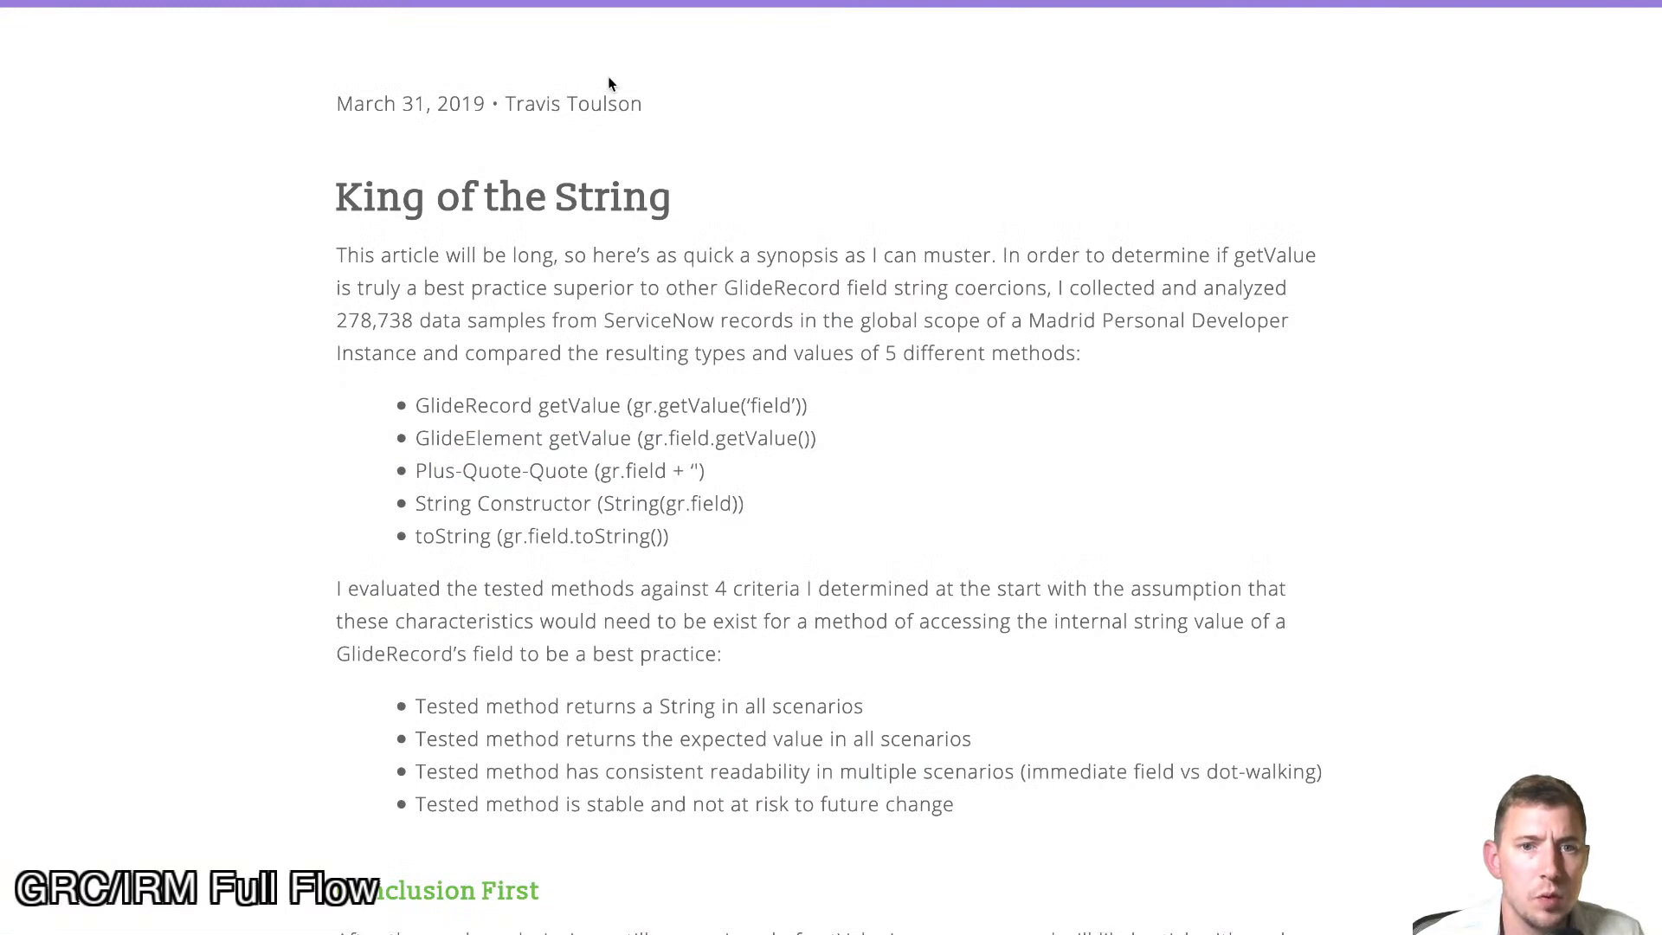
- Examine the plus-quote-quote method in the King of the String article and compare it with the script's getValue expression
click(751, 2)
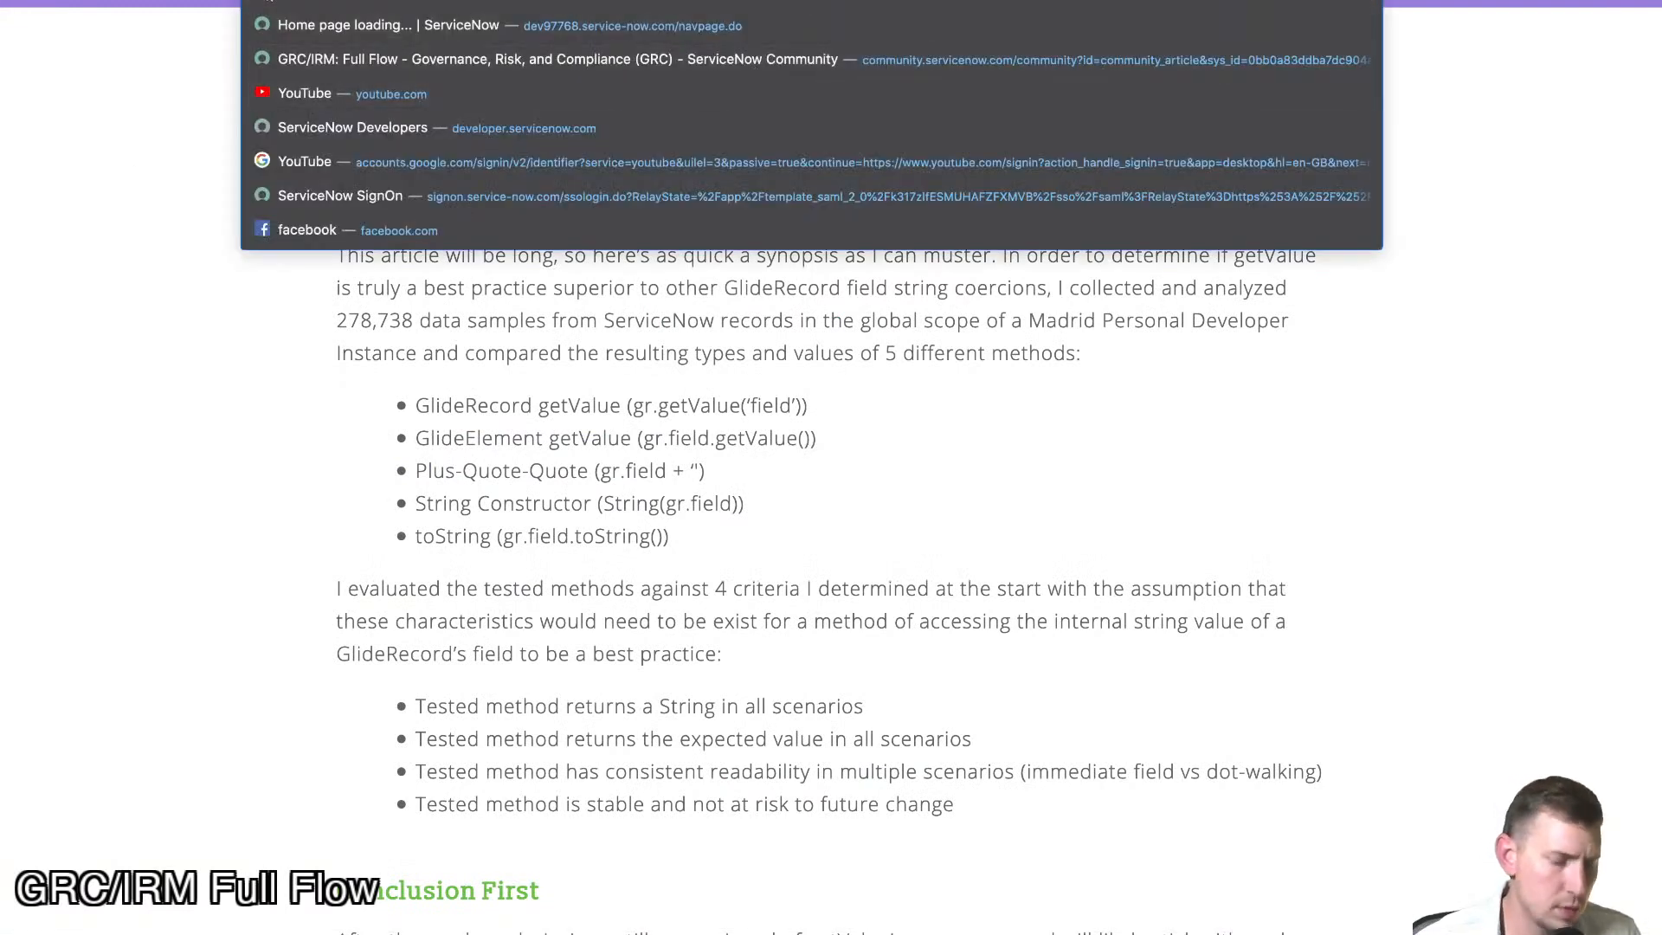
key(Escape)
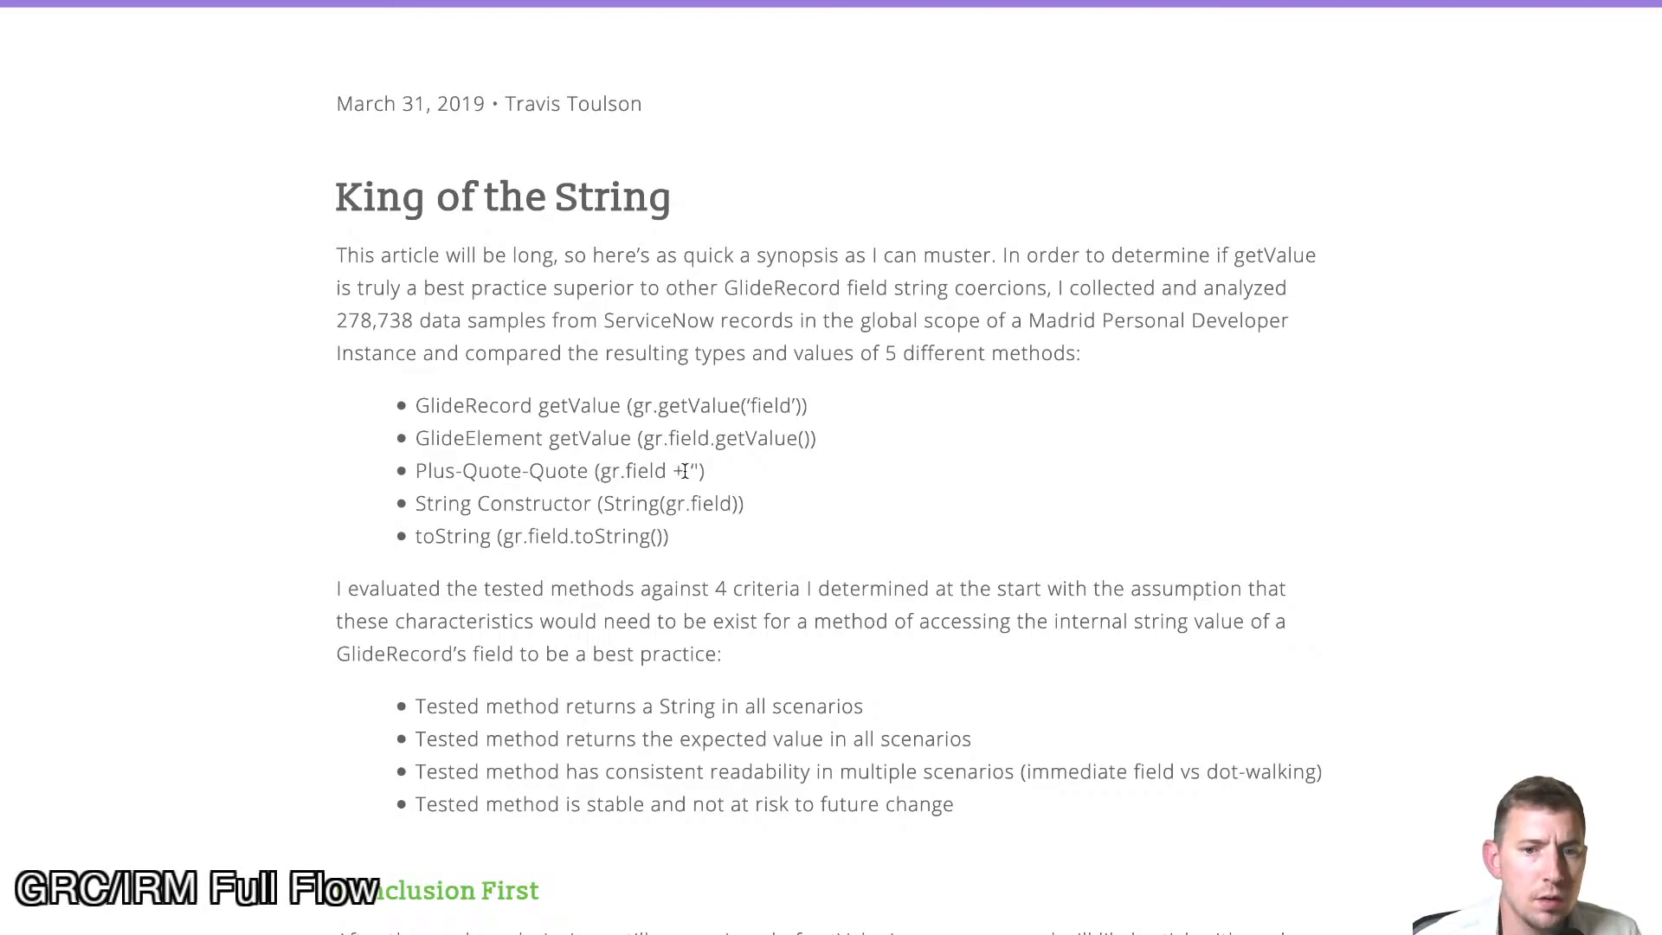
drag(700, 469, 620, 470)
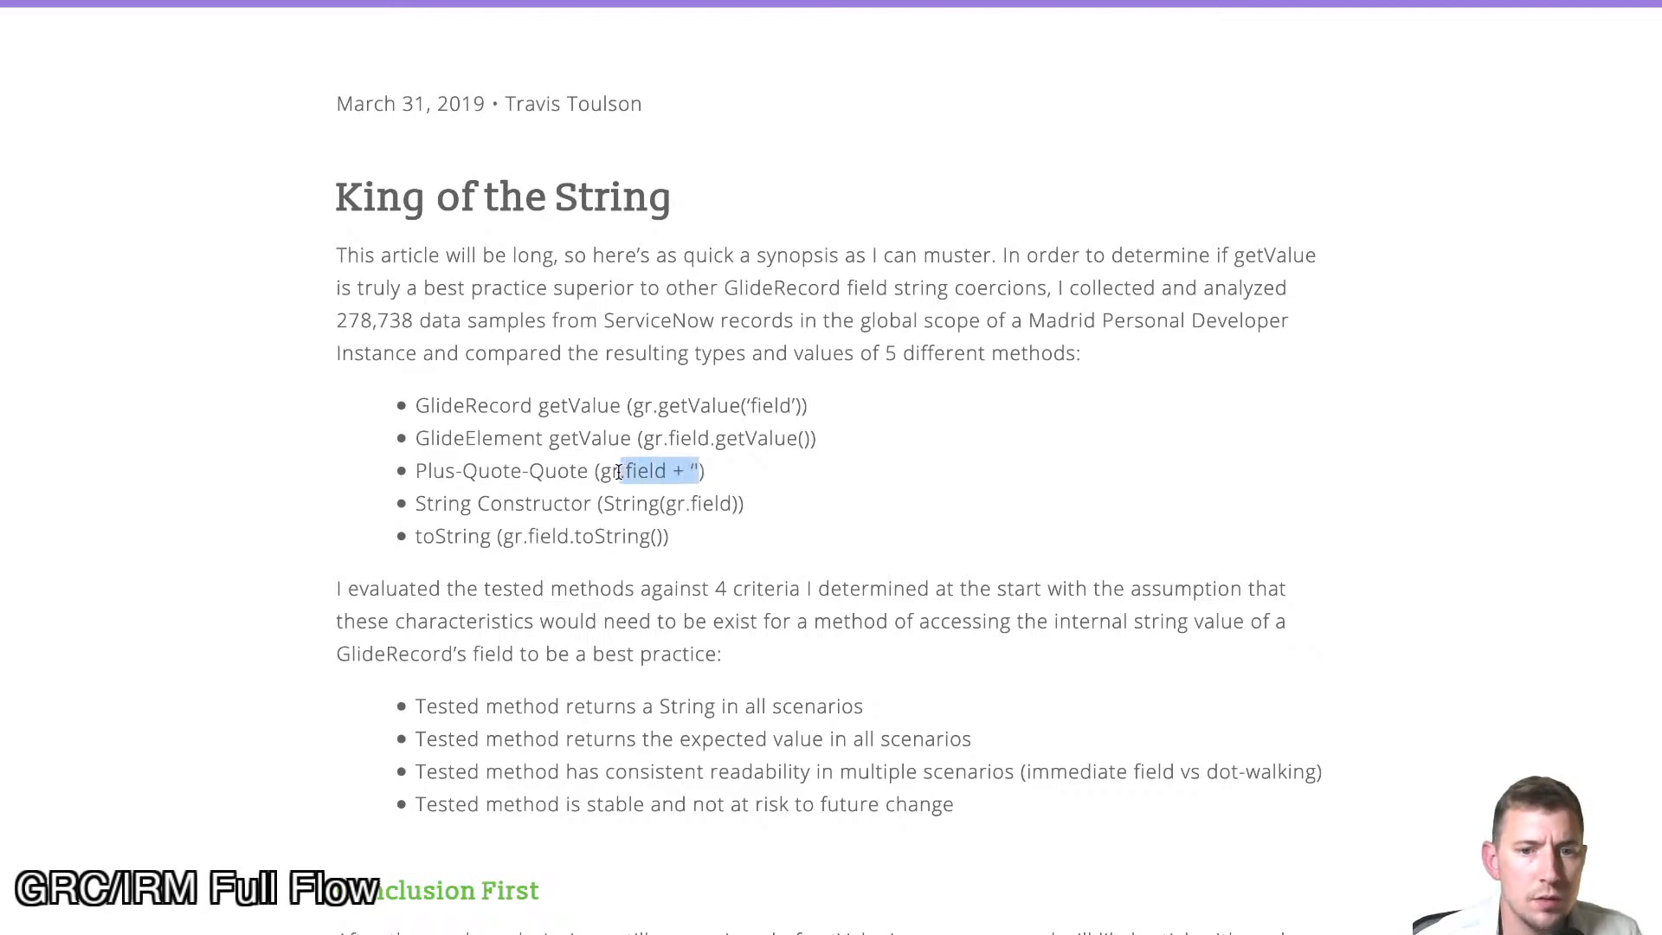
click(558, 470)
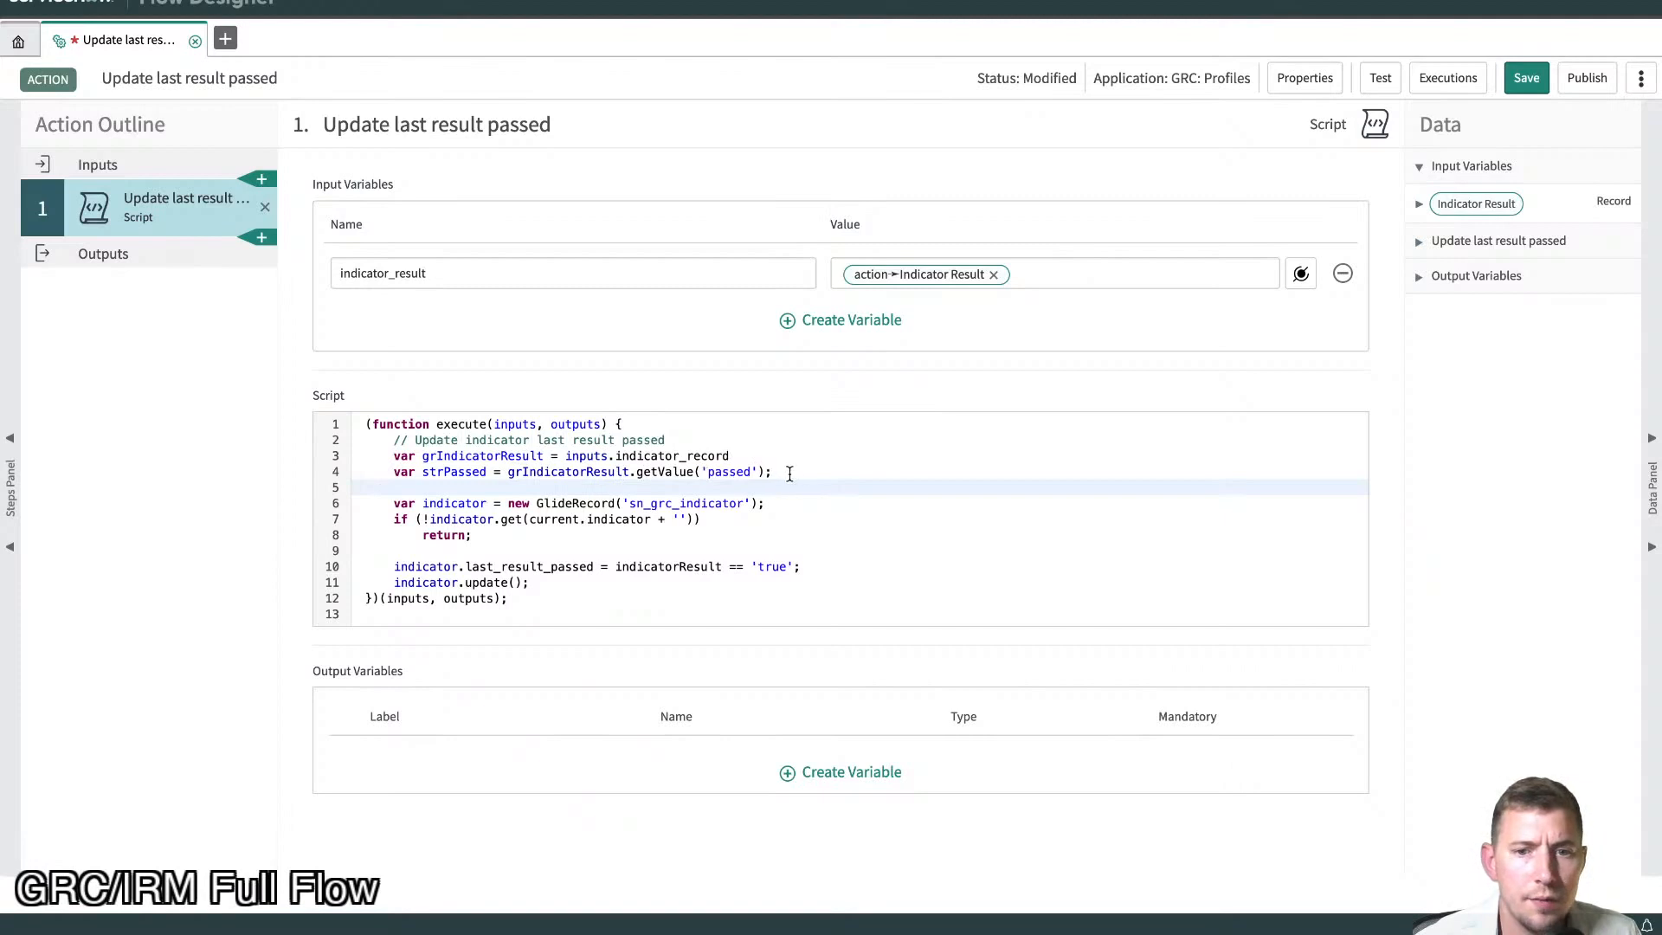
drag(785, 472, 509, 472)
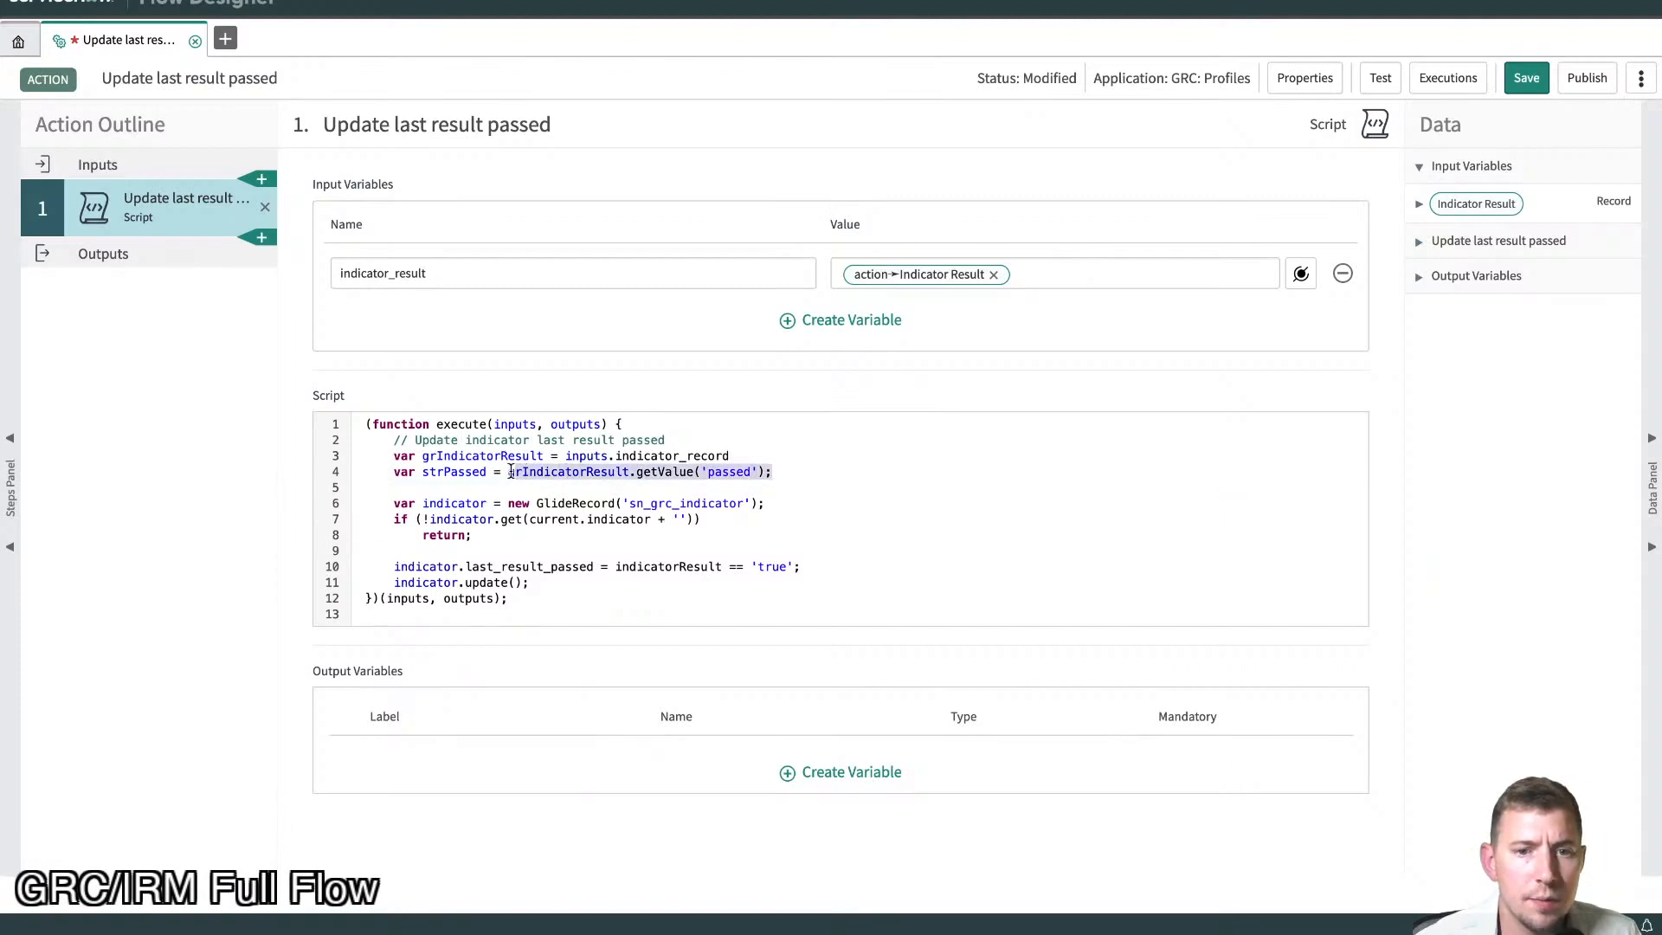
click(795, 472)
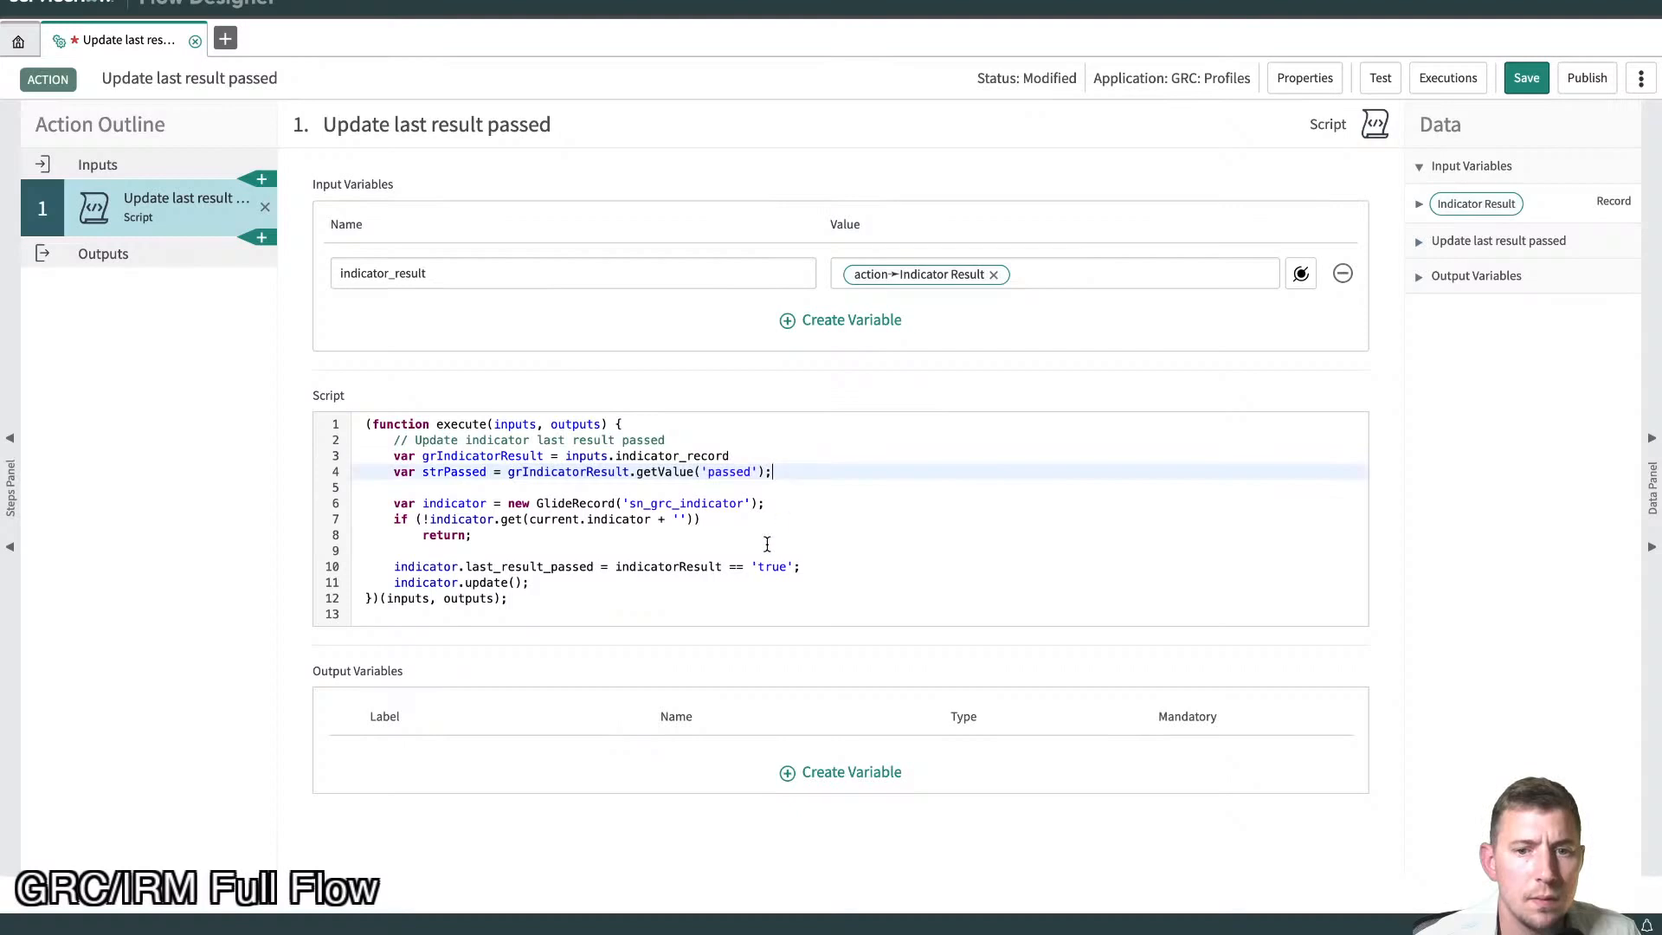
- Undo the getValue rewrite of the strPassed assignment to restore the empty-string concatenation, and add a blank line below it
double_click(667, 567)
double_click(762, 567)
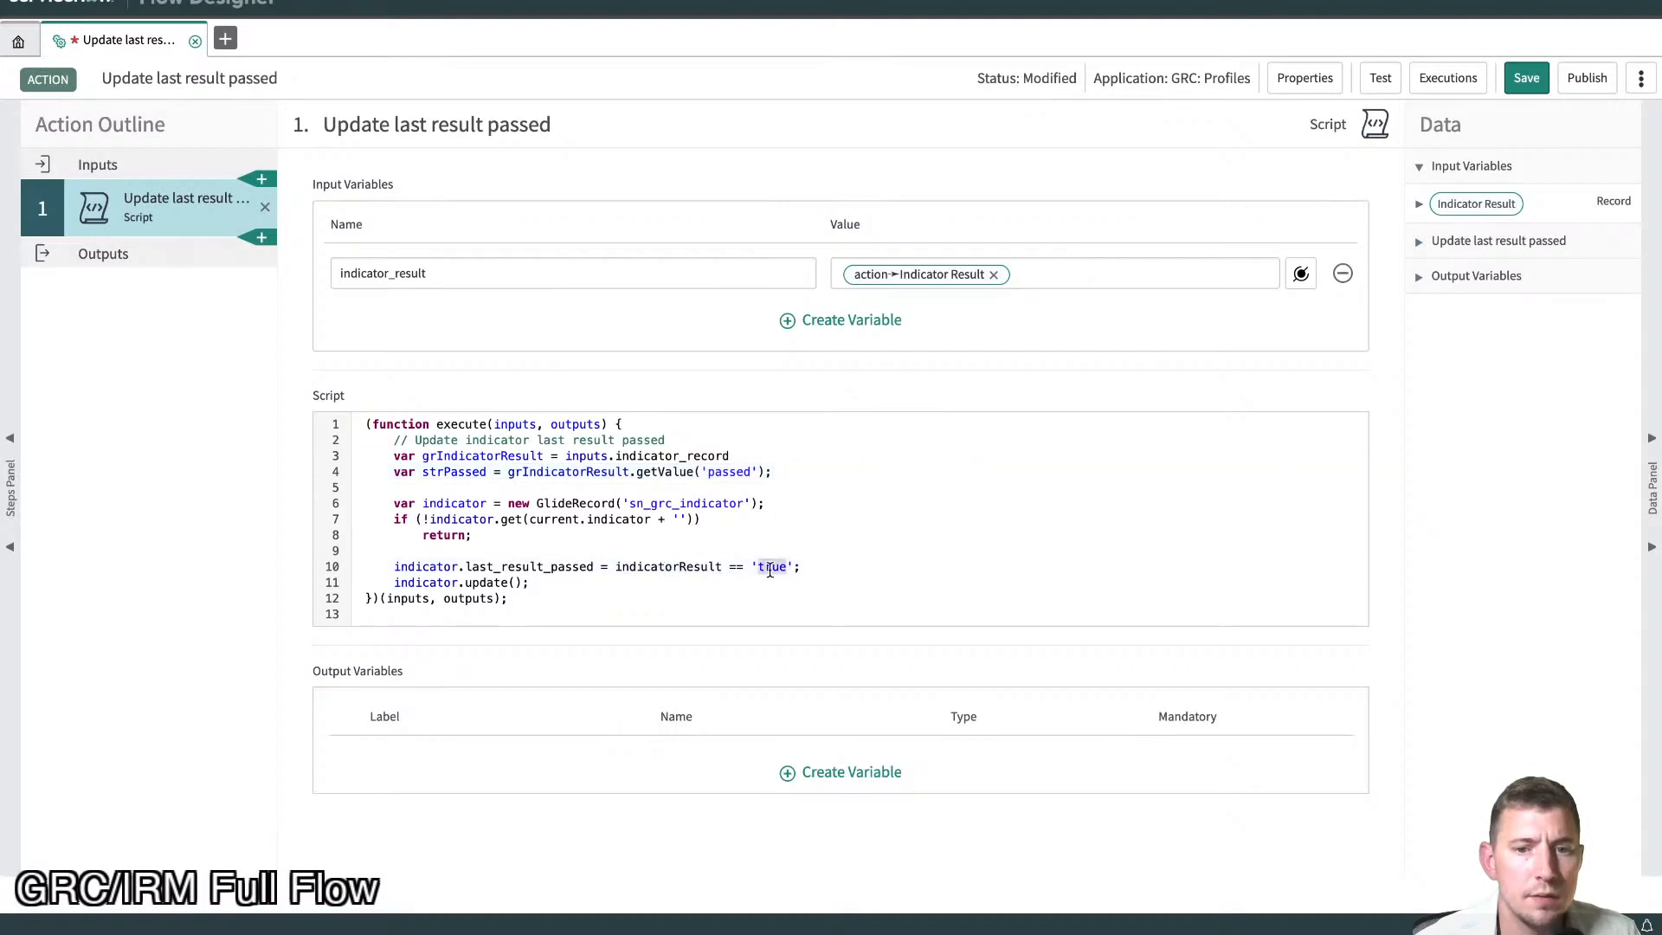
click(722, 472)
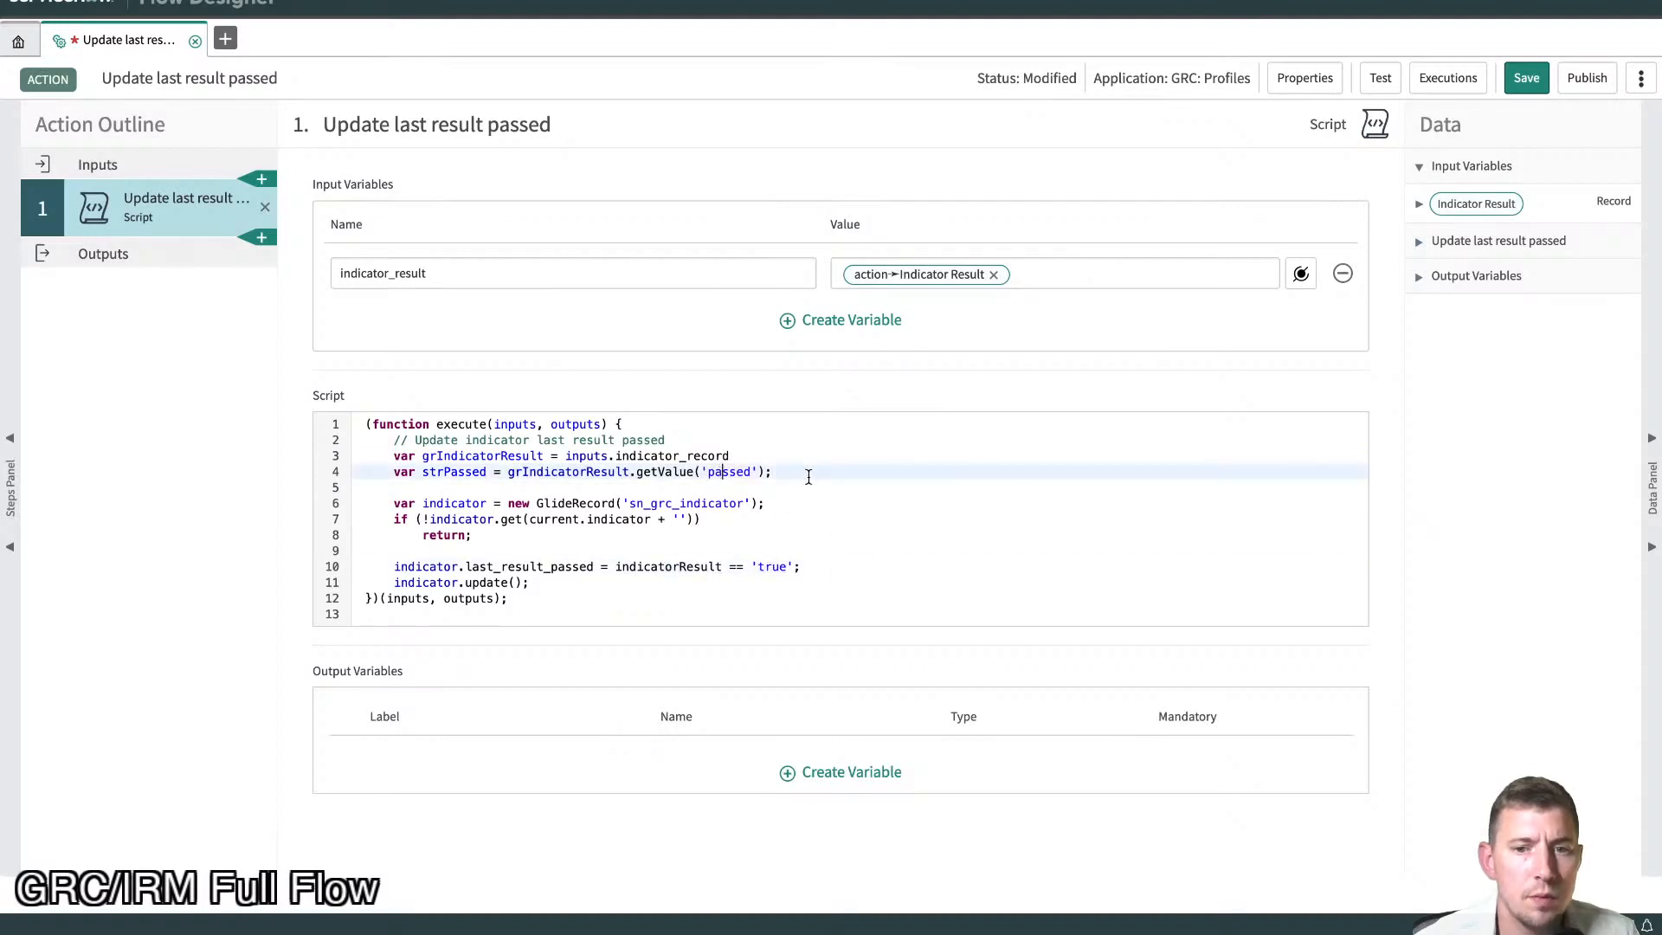
key(super+z)
key(super+z)
key(super+z)
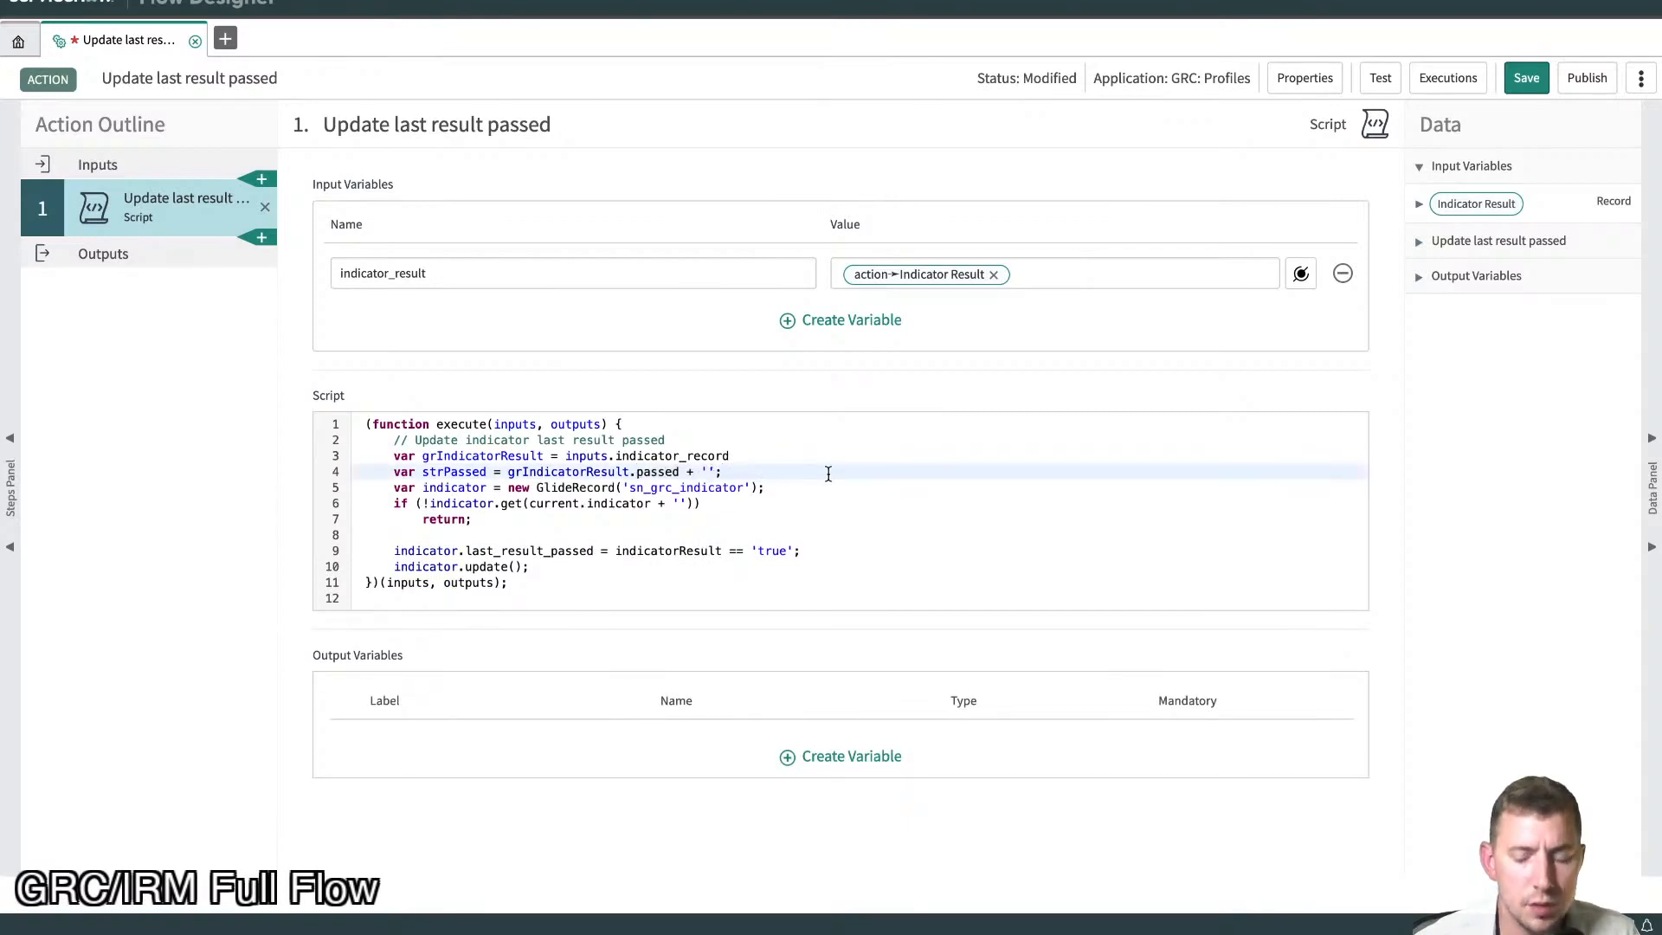
key(Return)
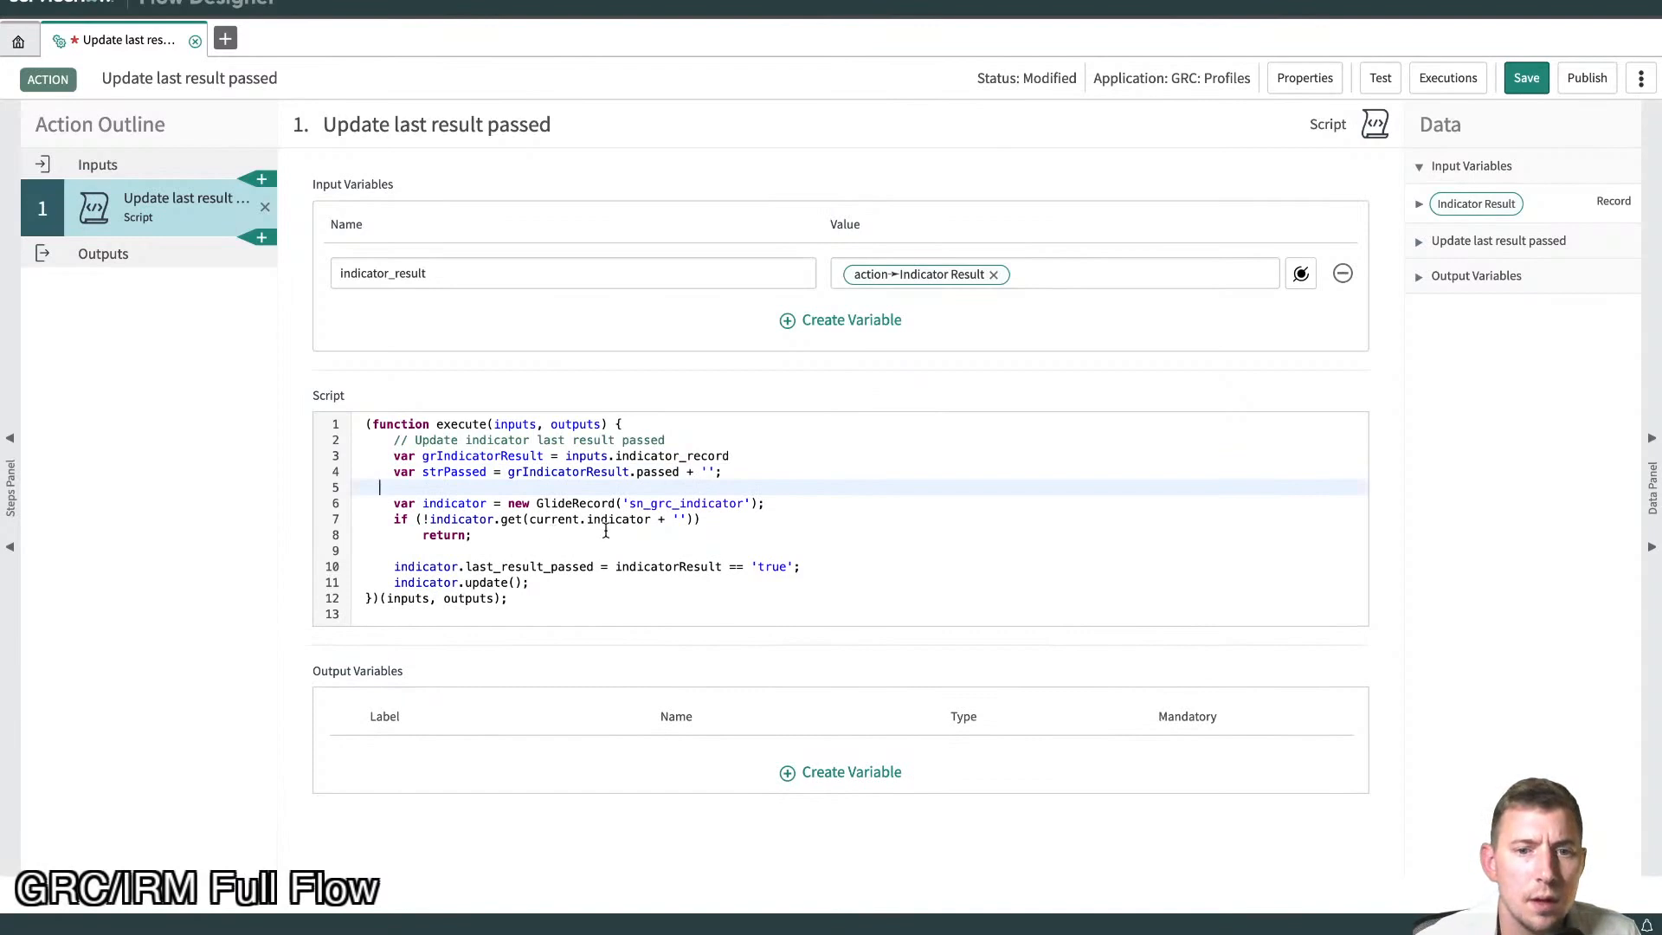
- Correct the grIndicatorResult assignment to read inputs.indicator_result and end the statement with a semicolon
double_click(514, 457)
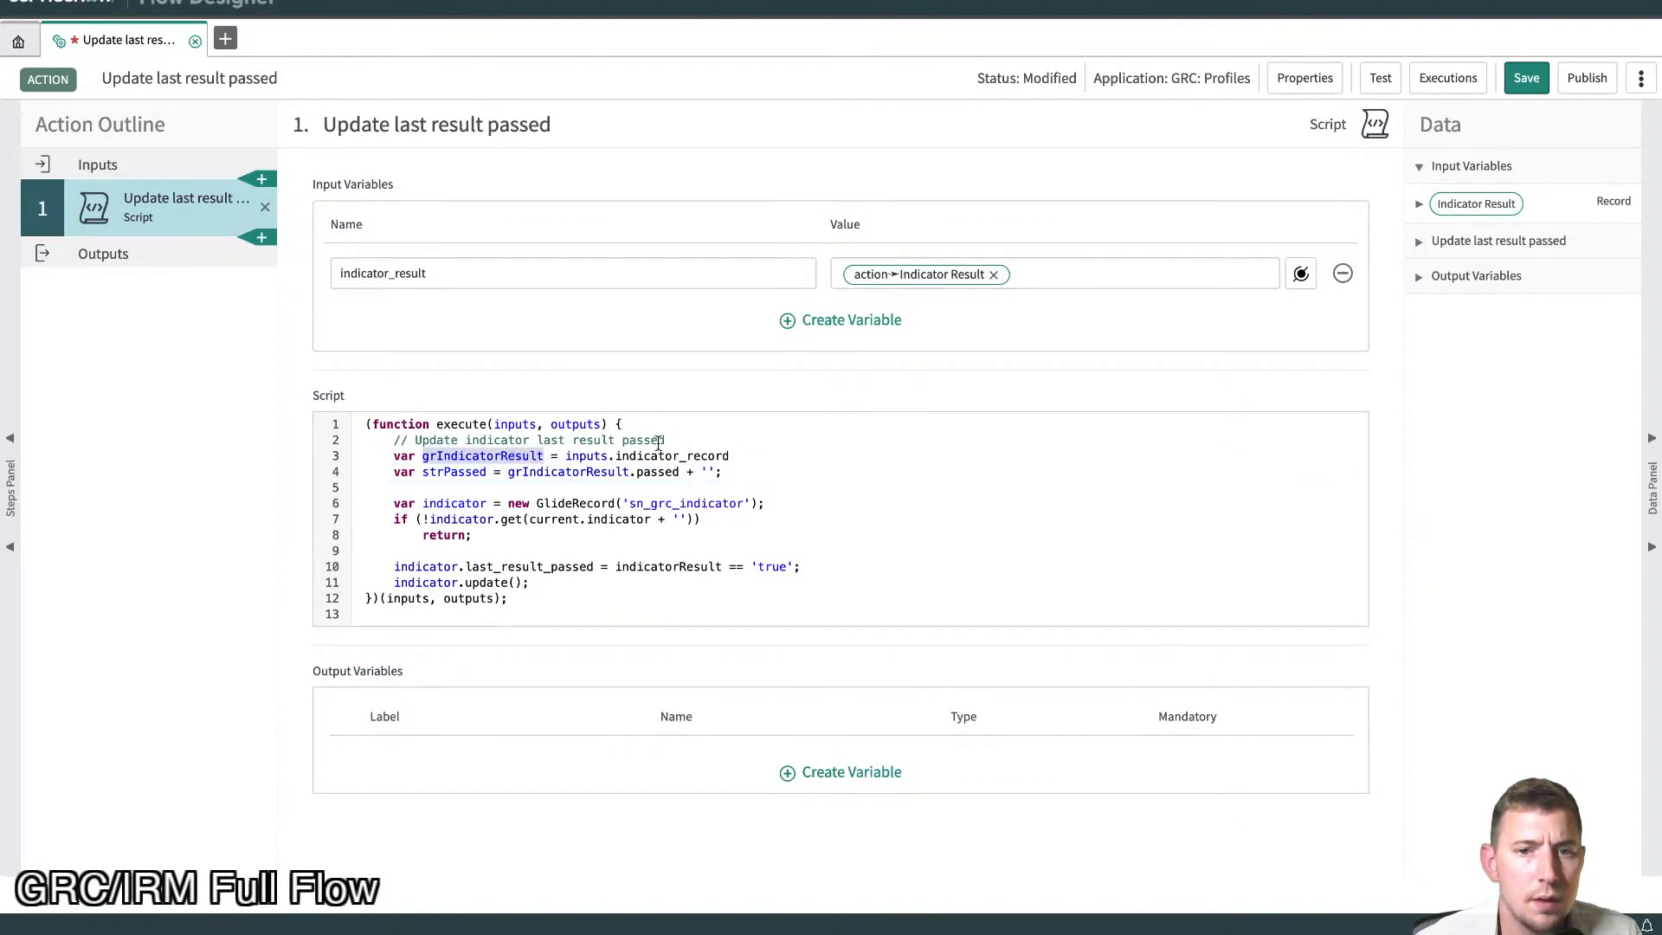
double_click(452, 273)
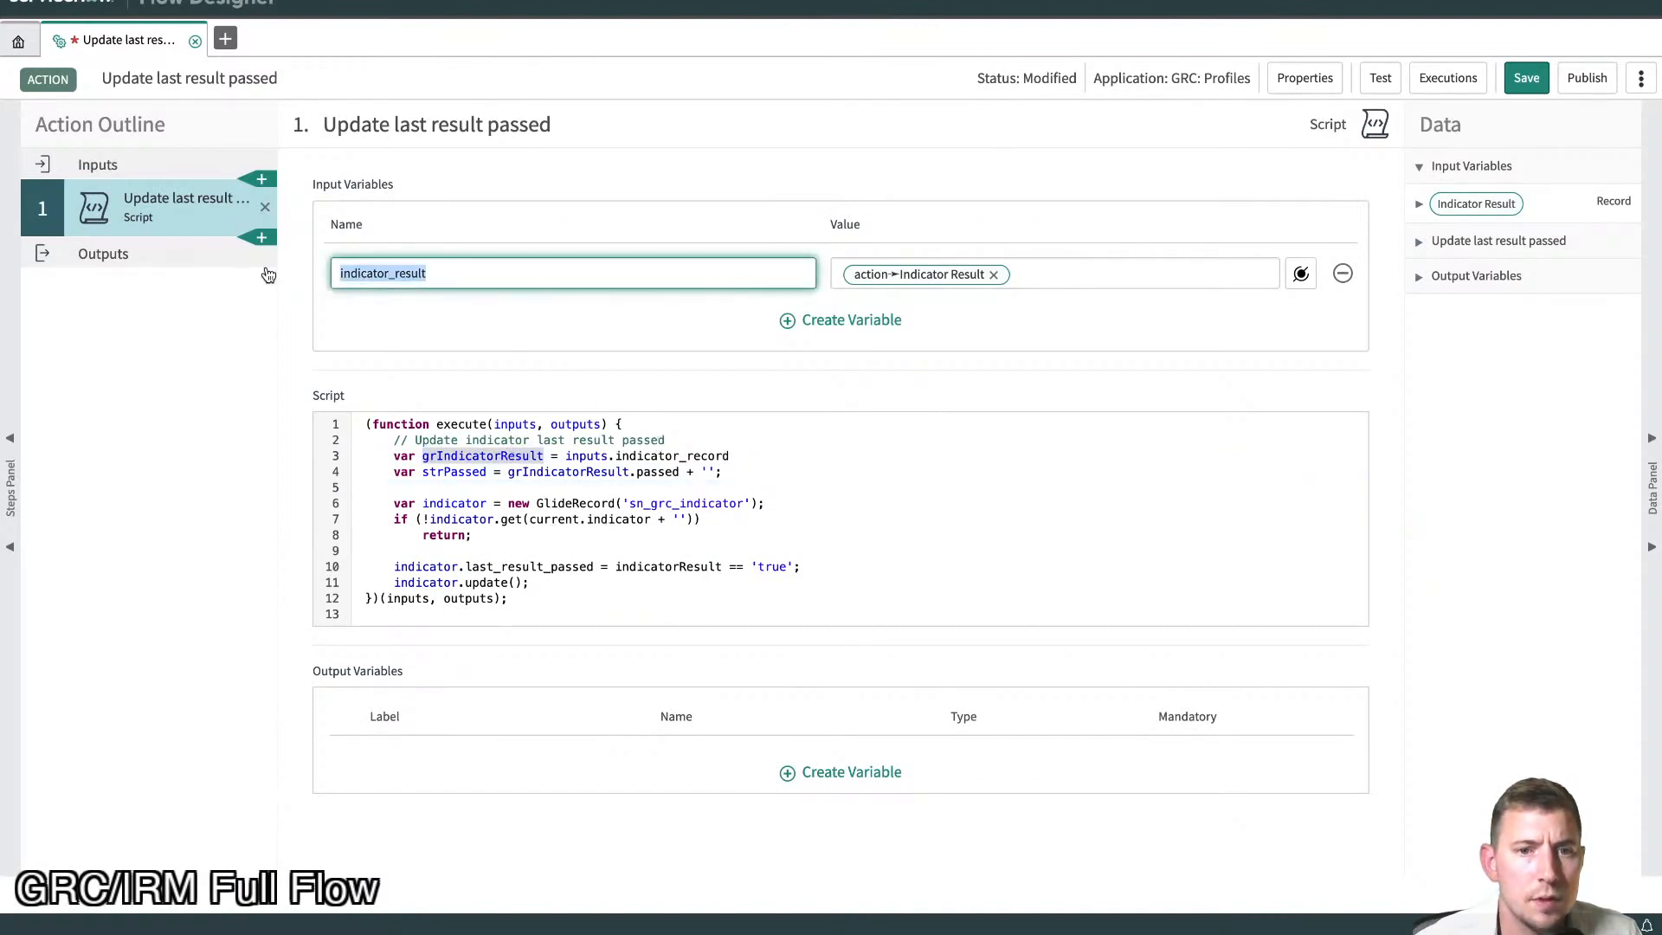
double_click(687, 455)
key(super+v)
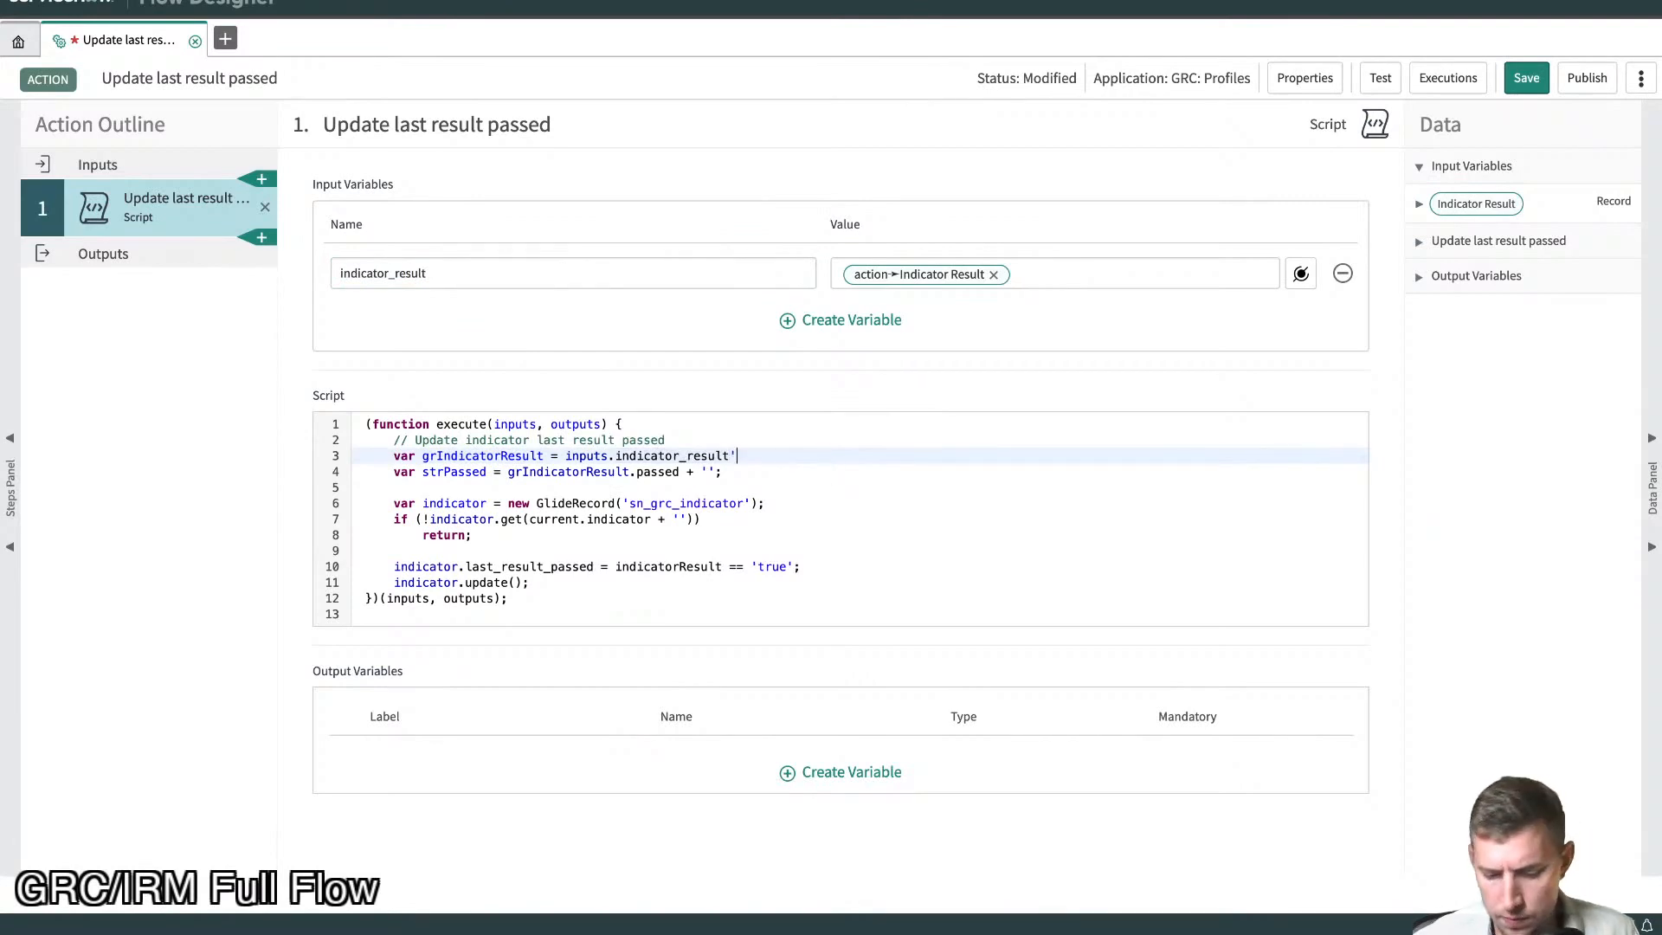
text(;)
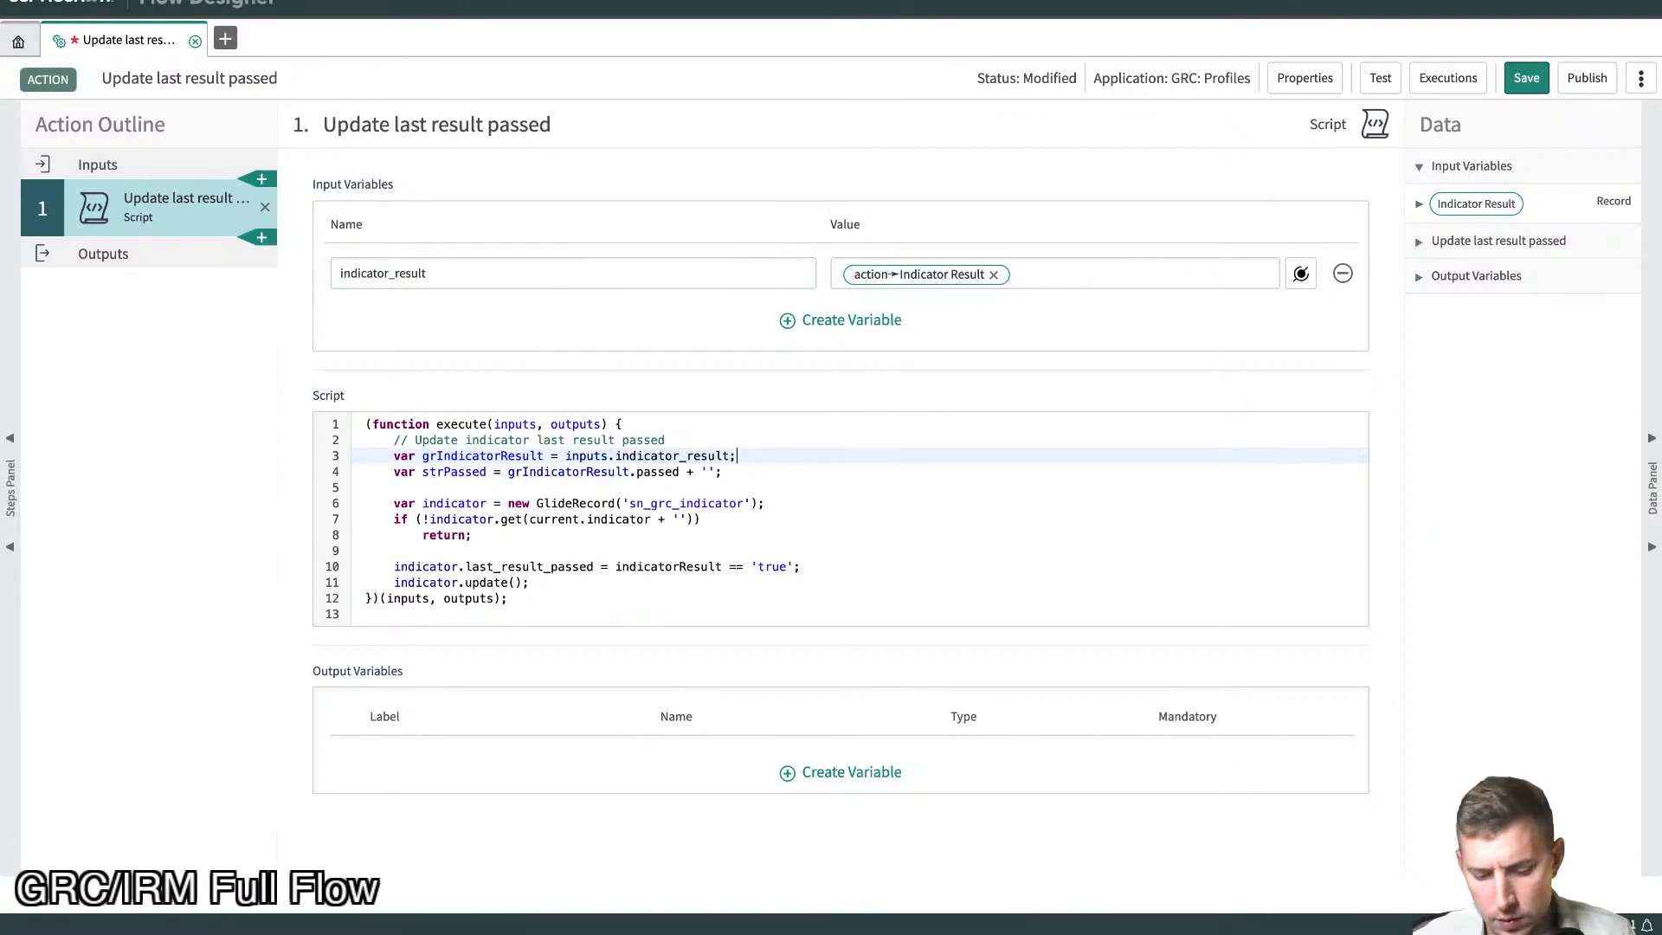
- Replace current with grIndicatorResult in the indicator.get condition of the script
click(460, 472)
double_click(496, 456)
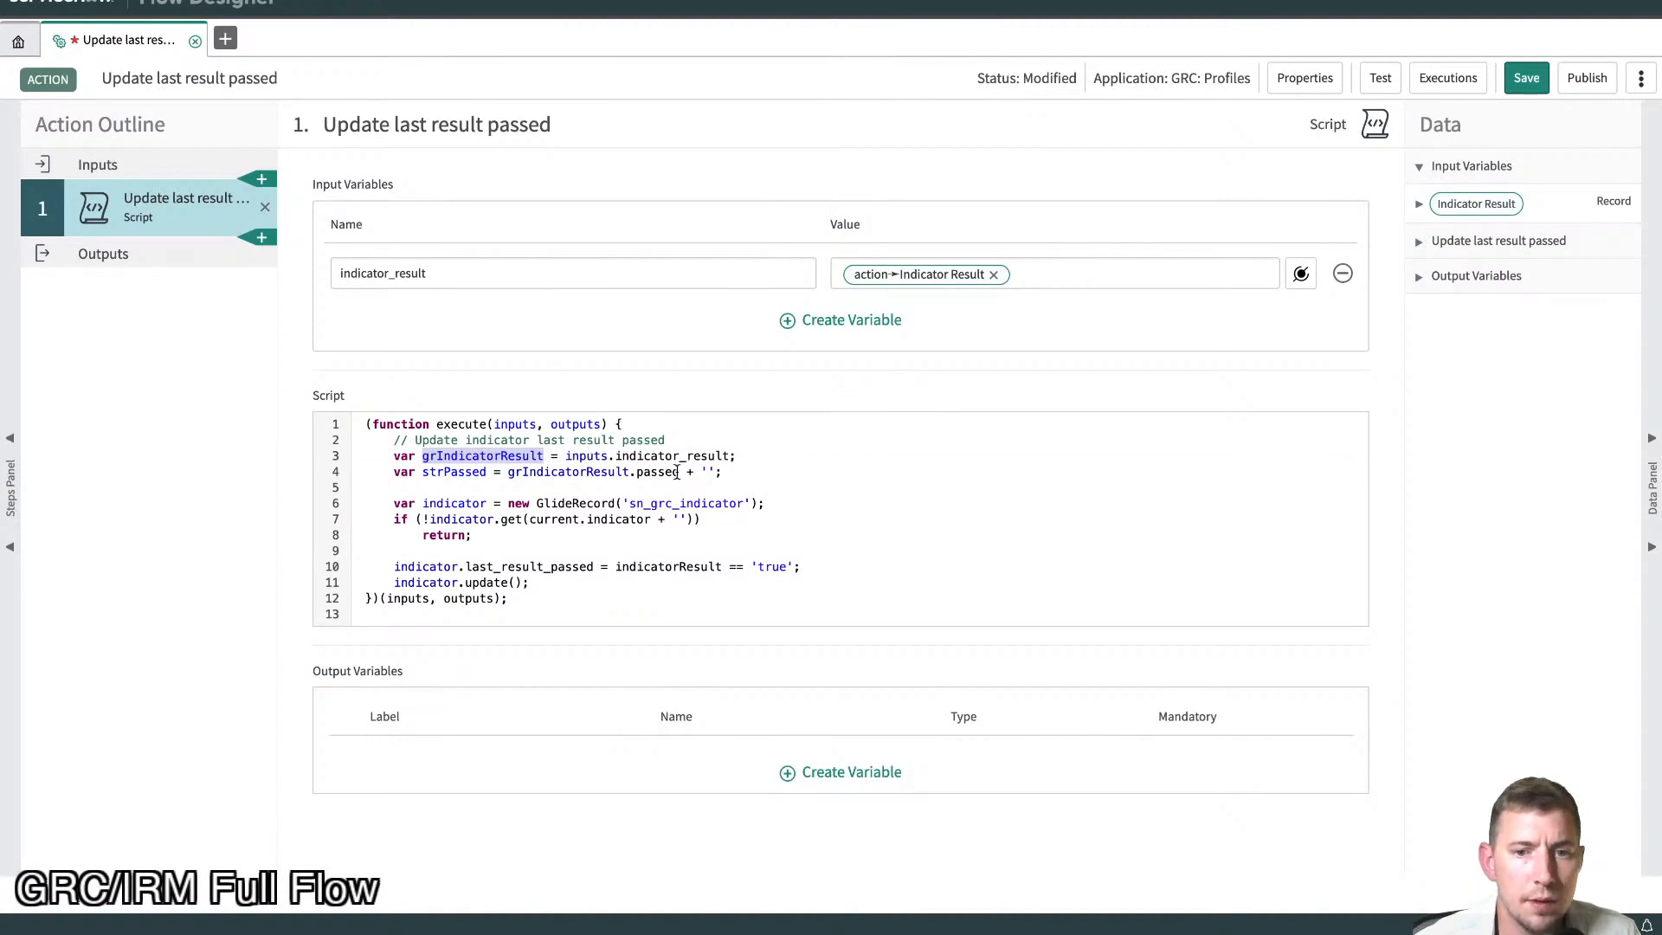
double_click(468, 471)
key(ctrl+c)
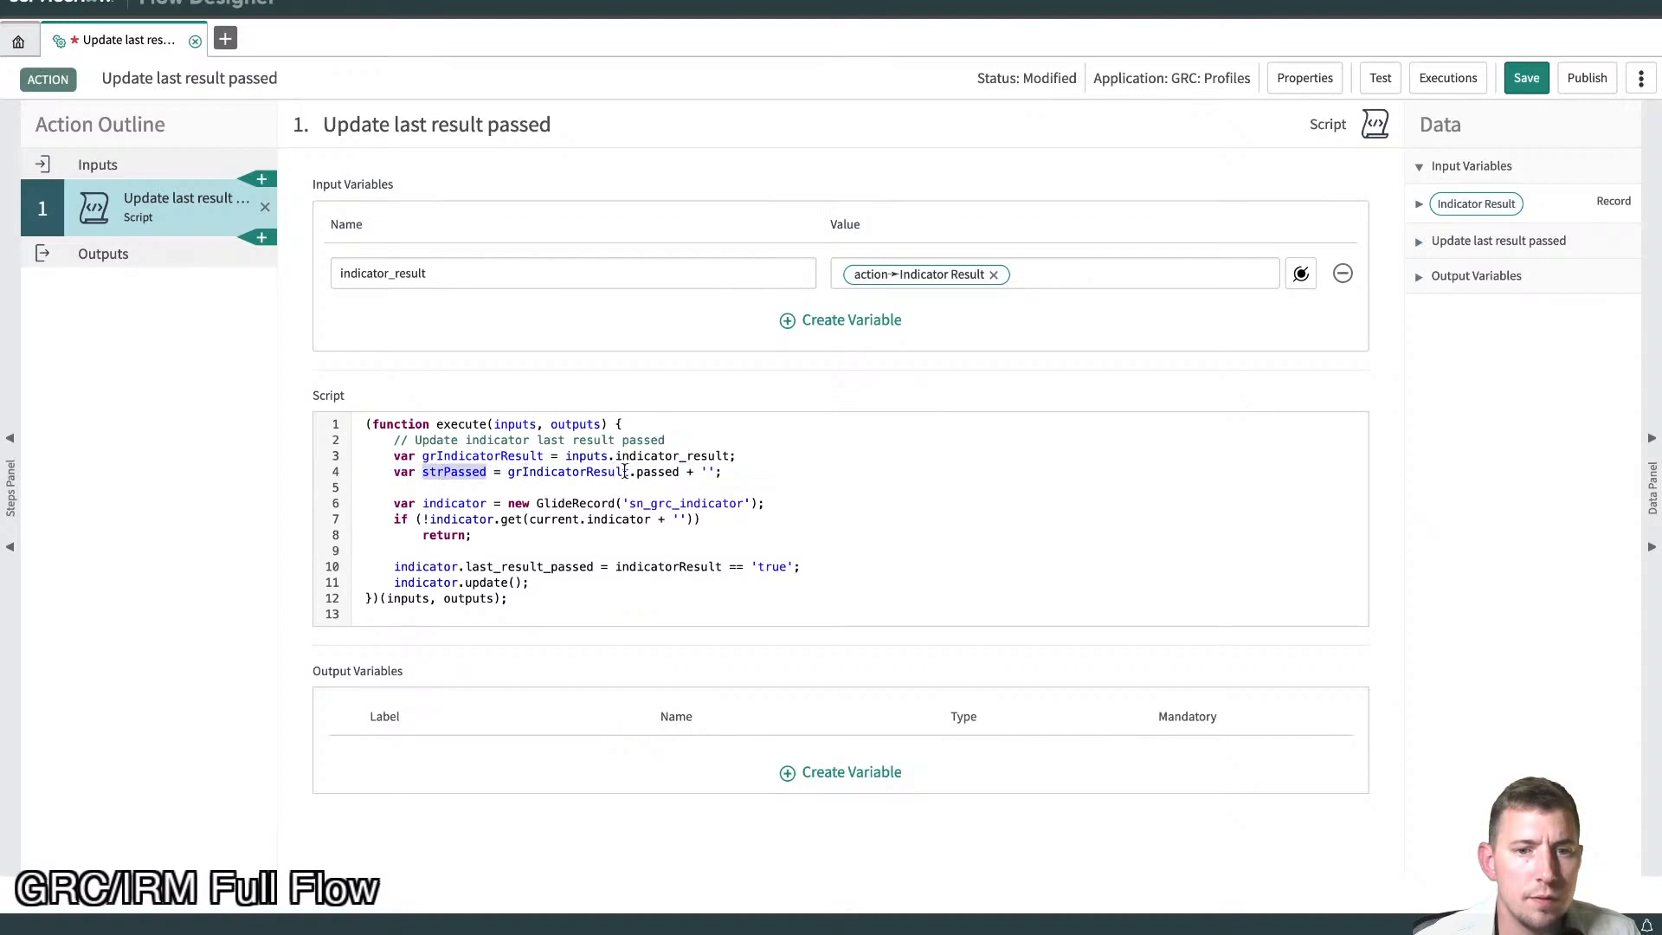
double_click(567, 471)
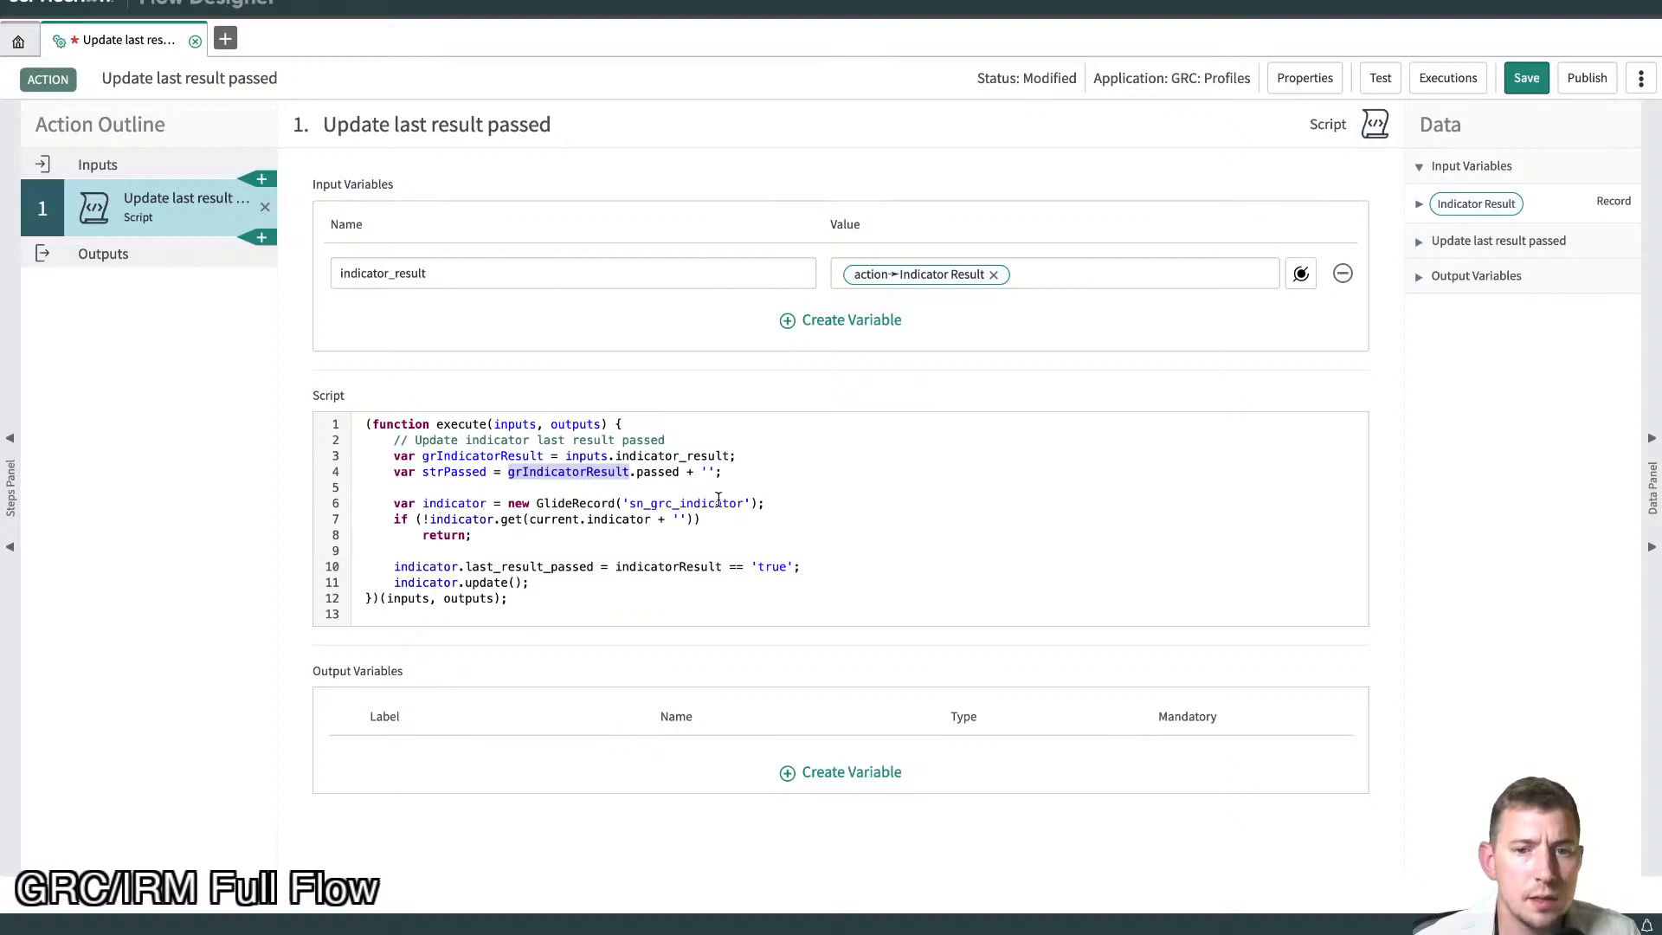
double_click(464, 456)
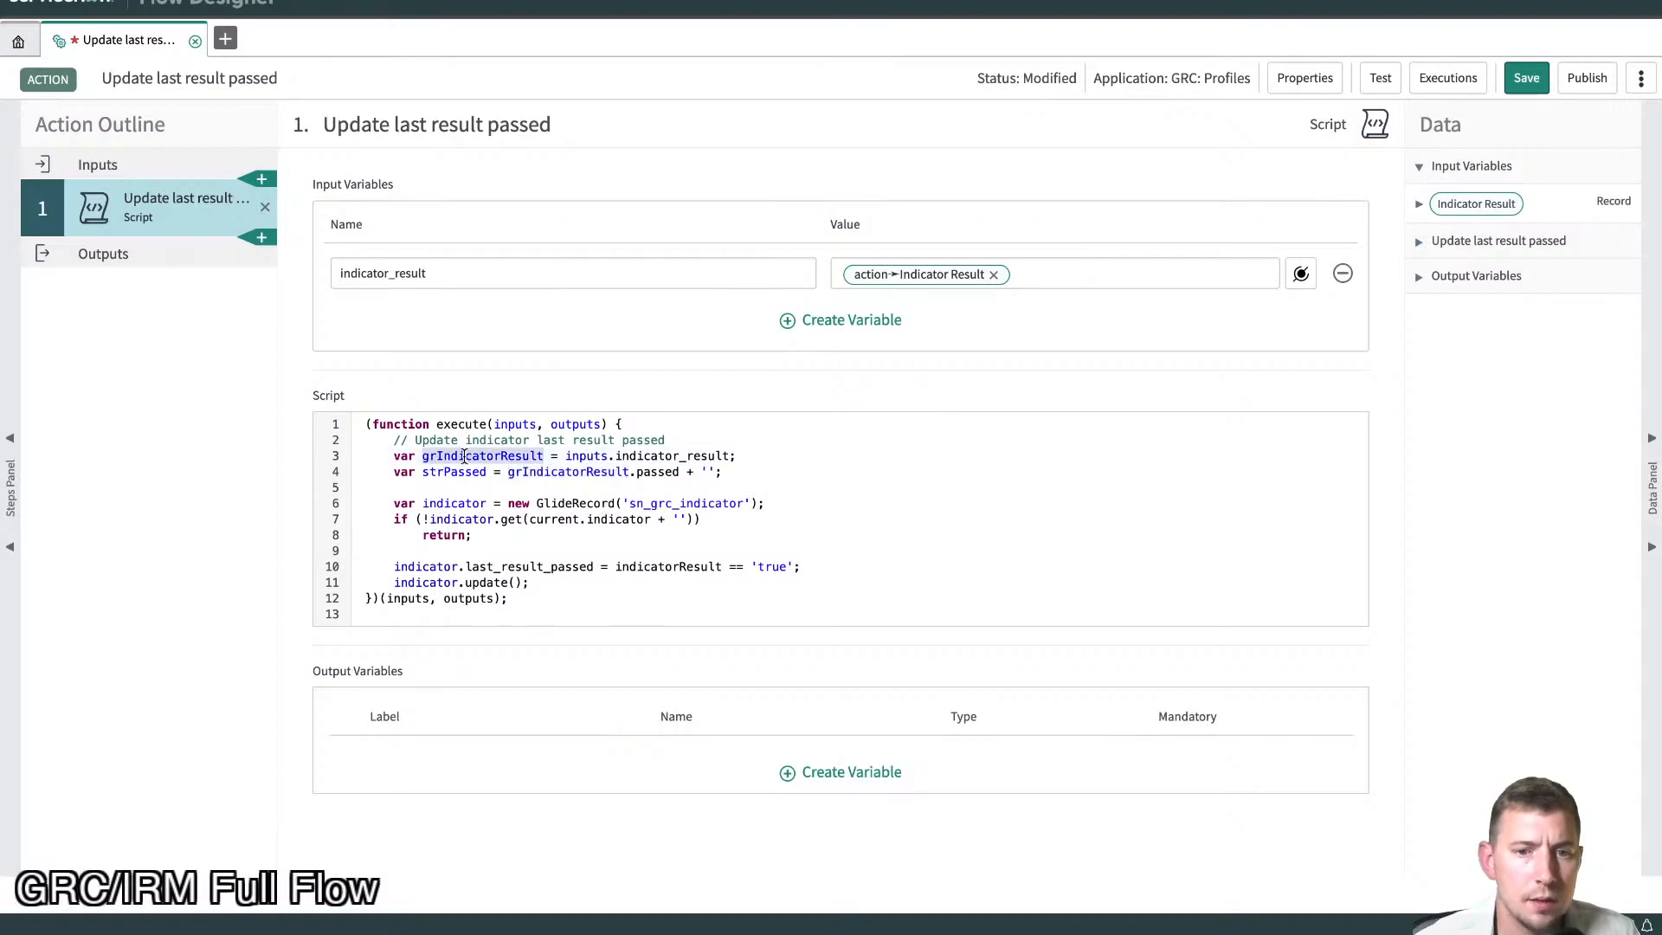
double_click(558, 519)
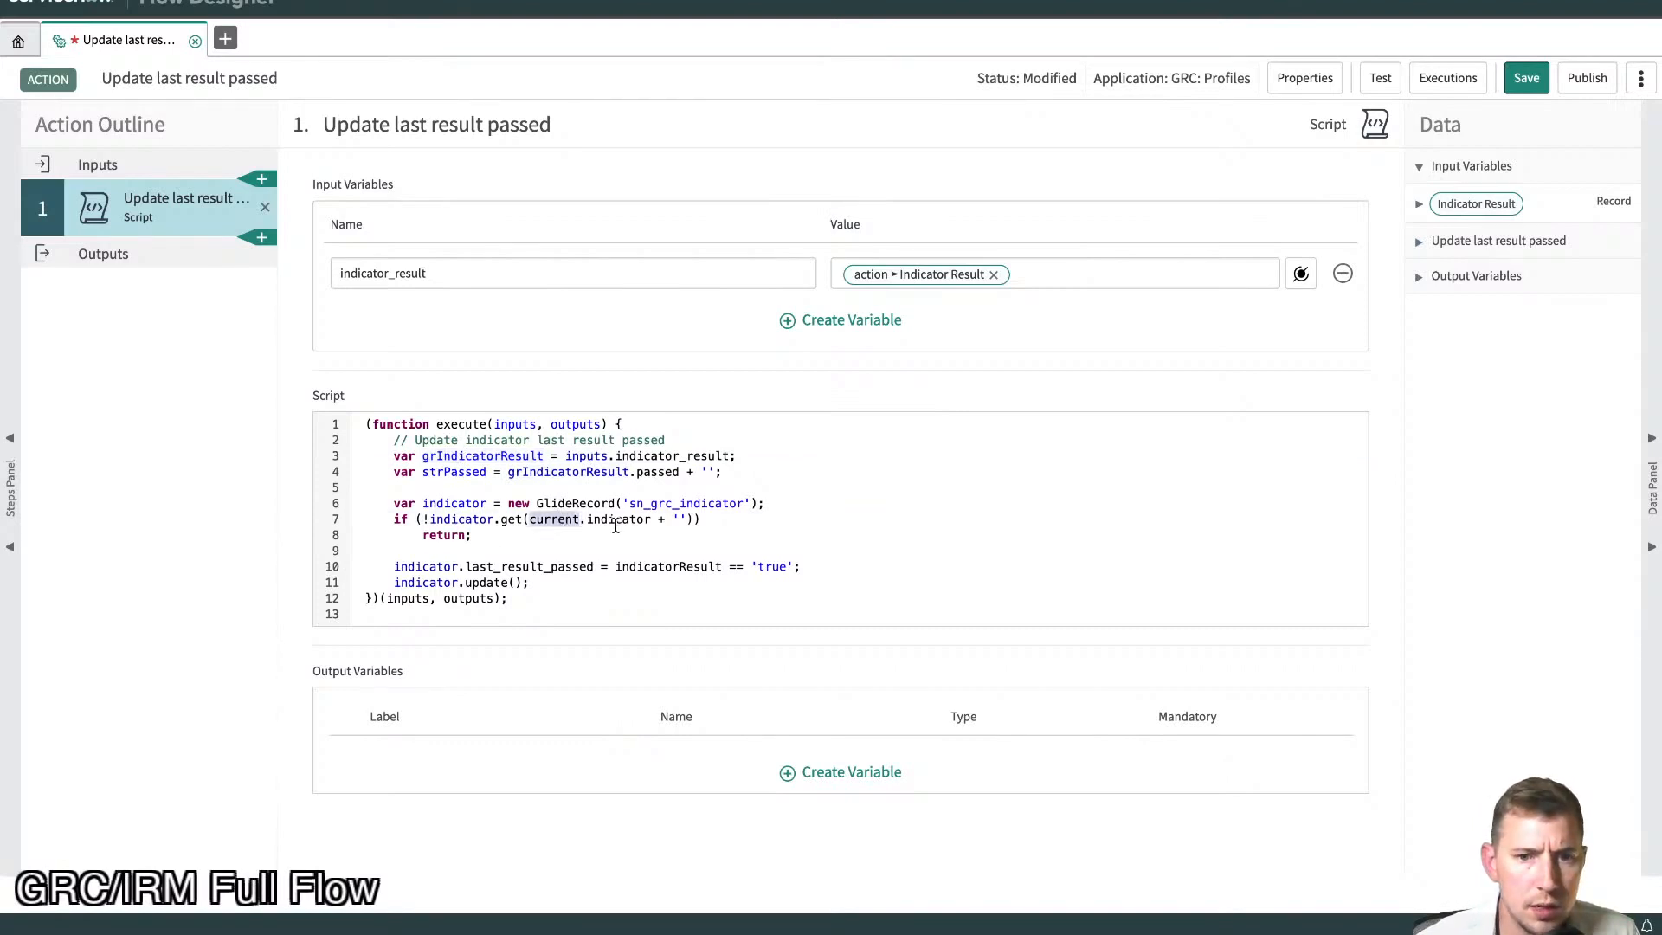
key(ctrl+v)
click(751, 535)
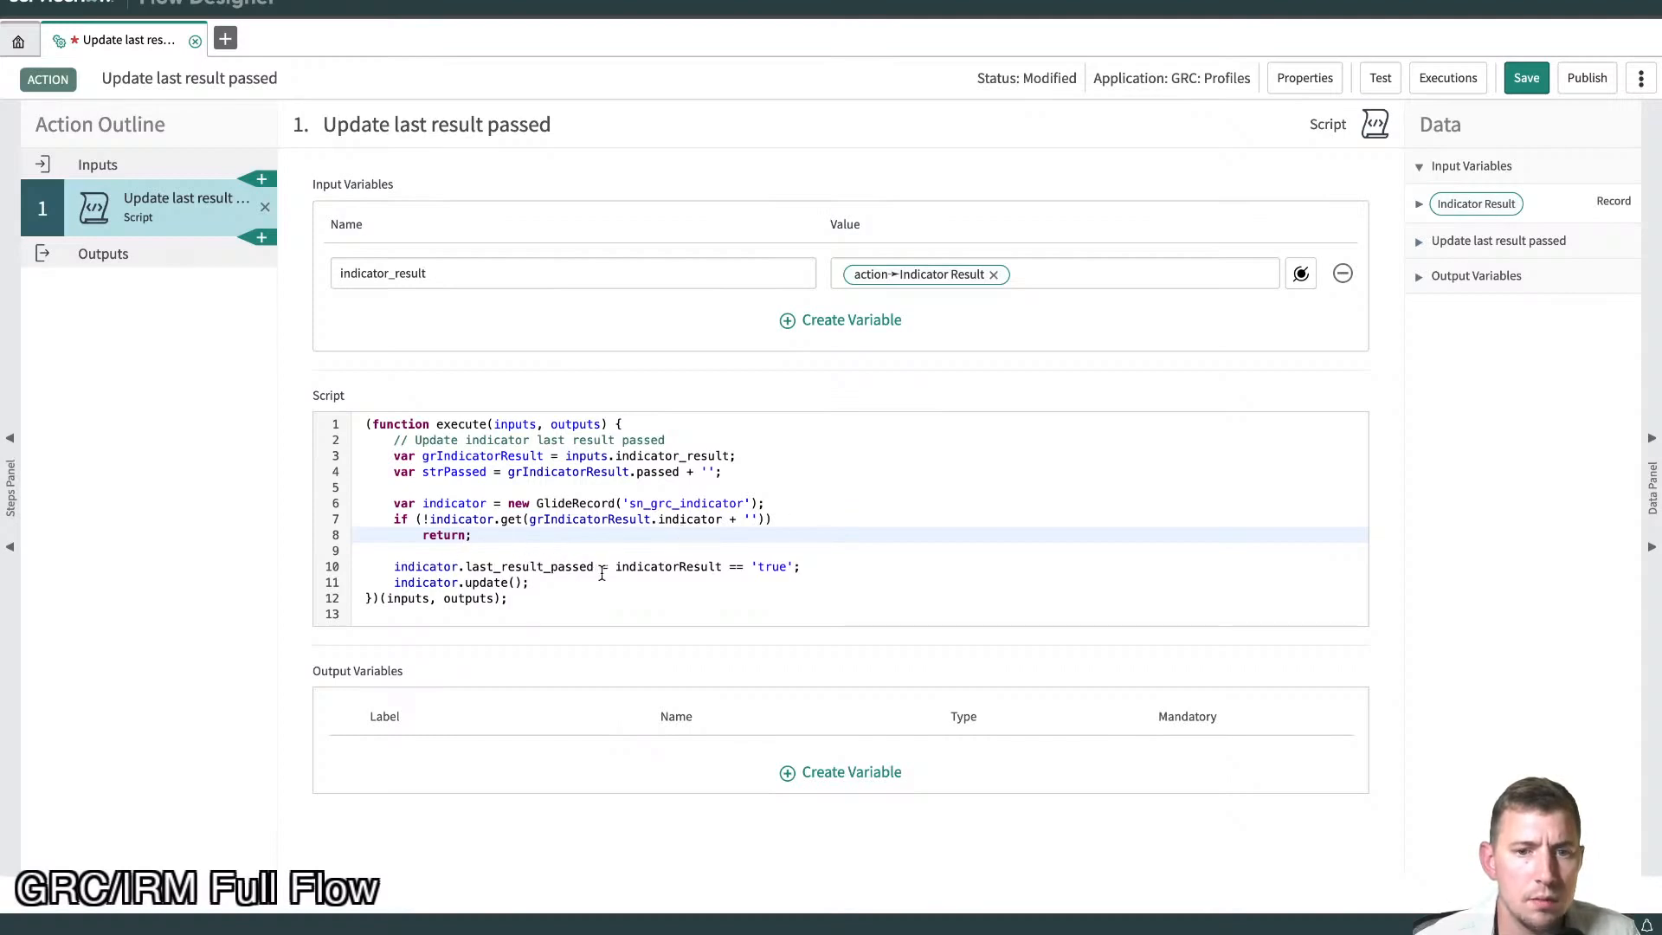
- Replace indicatorResult with strPassed in the last_result_passed comparison against 'true'
drag(466, 568, 594, 569)
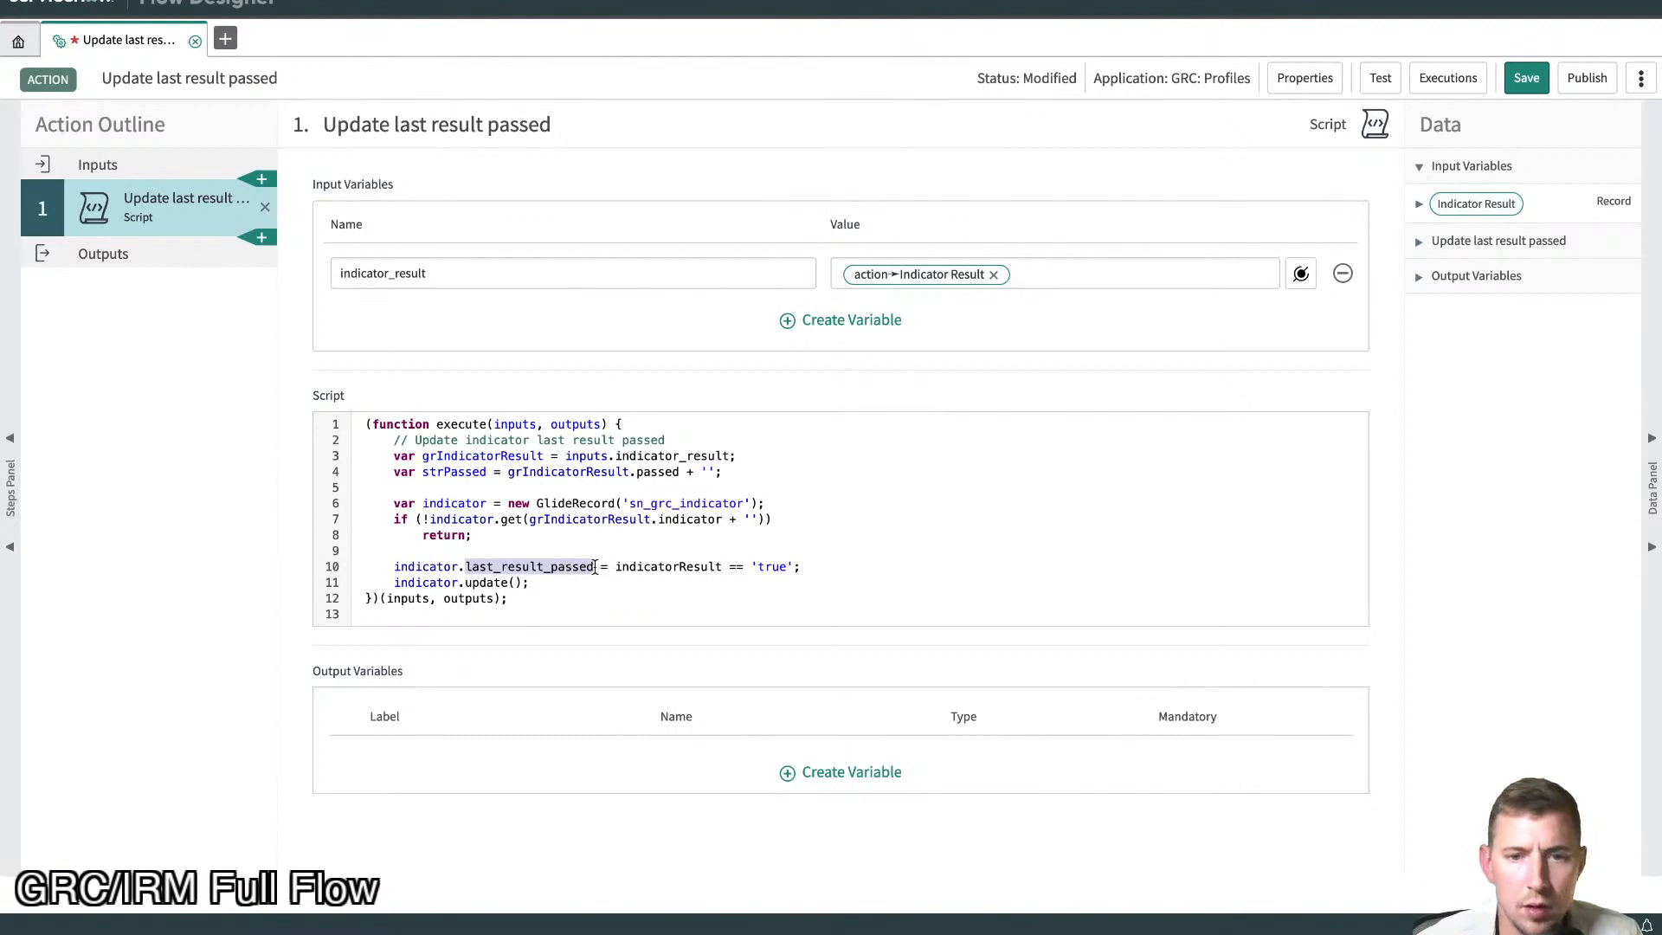
click(599, 567)
click(659, 567)
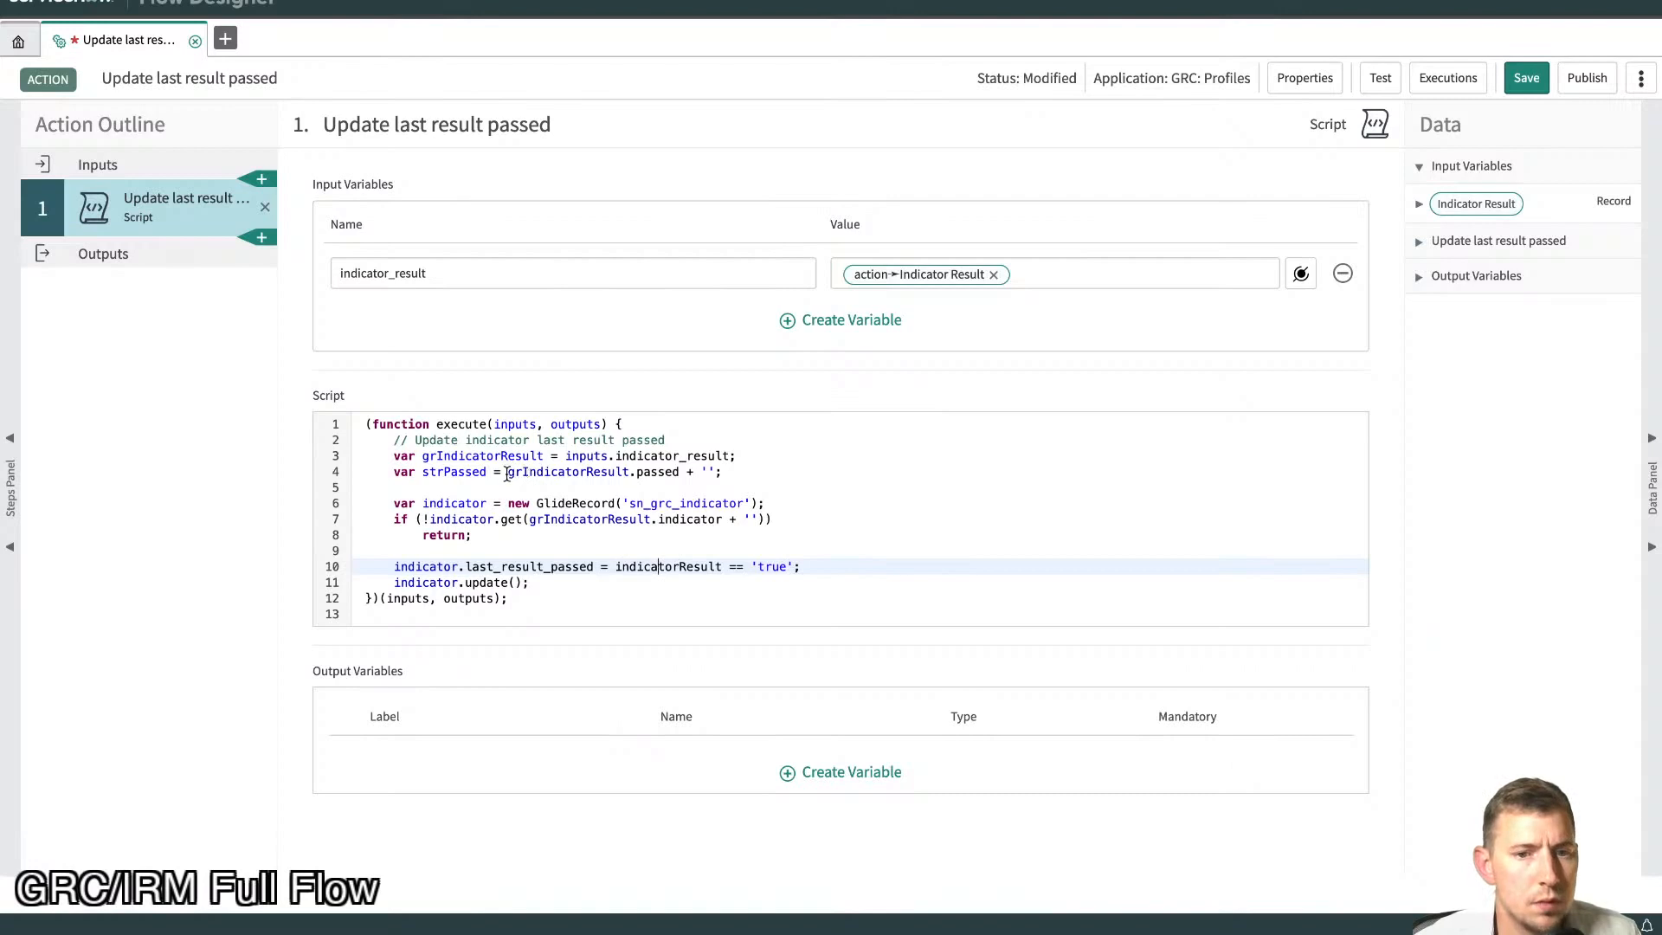
click(456, 472)
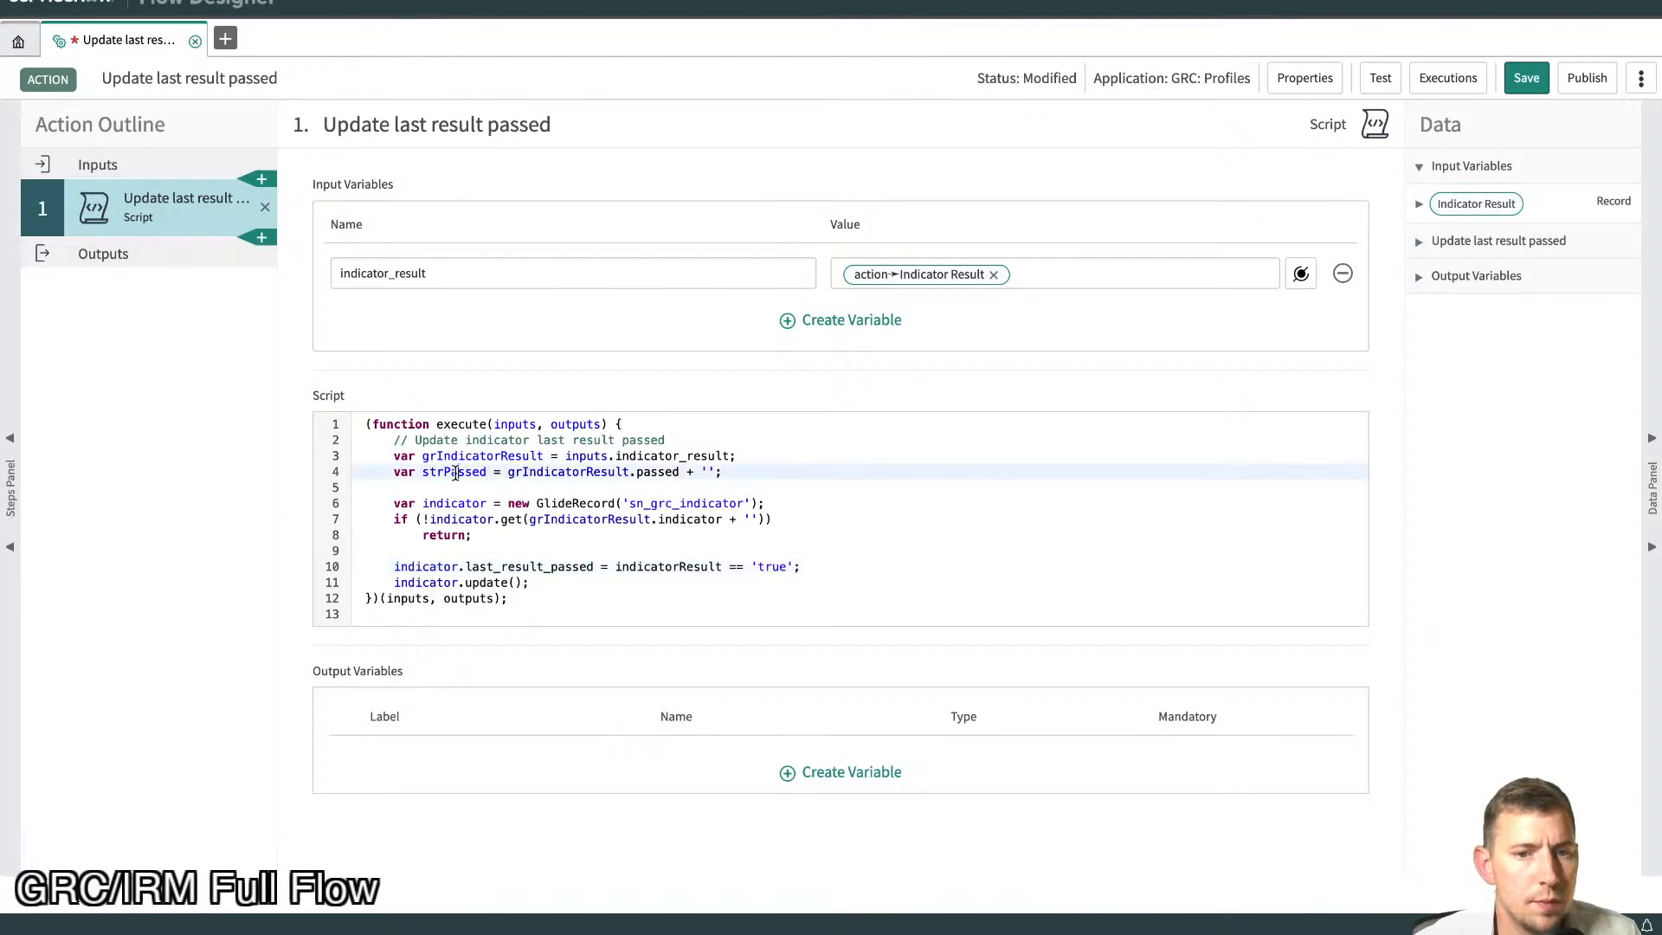
click(656, 565)
double_click(655, 565)
key(ctrl+v)
click(774, 576)
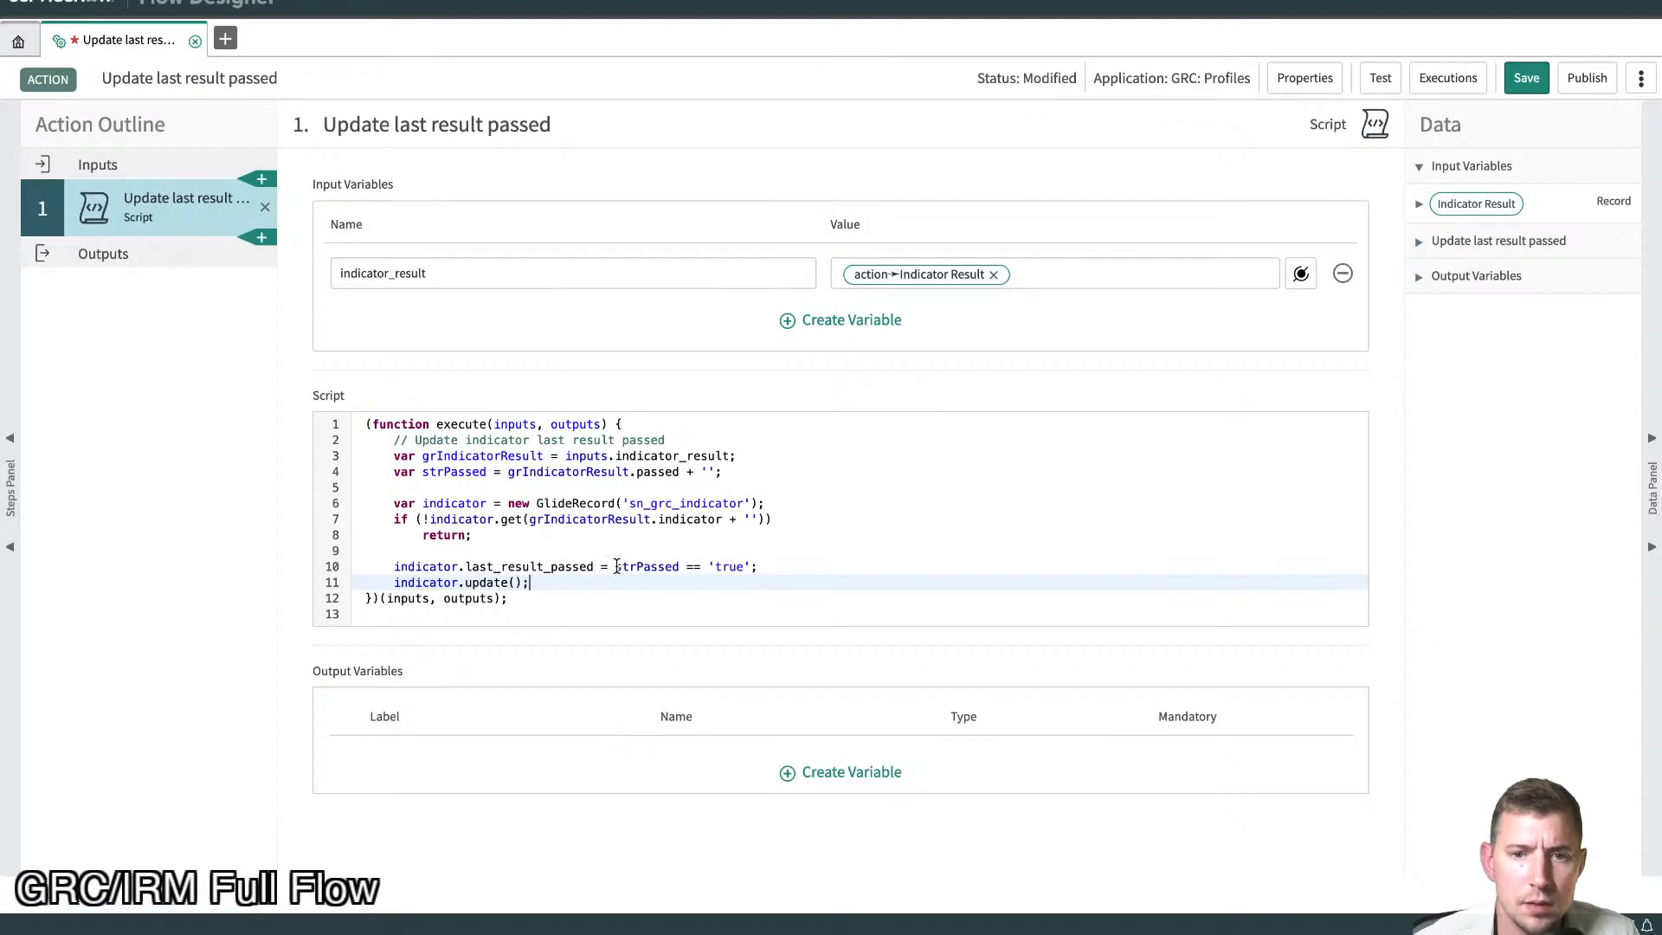
- Check the script's last_result_passed assignment and indicator.update() call, and save the action
drag(615, 566, 762, 566)
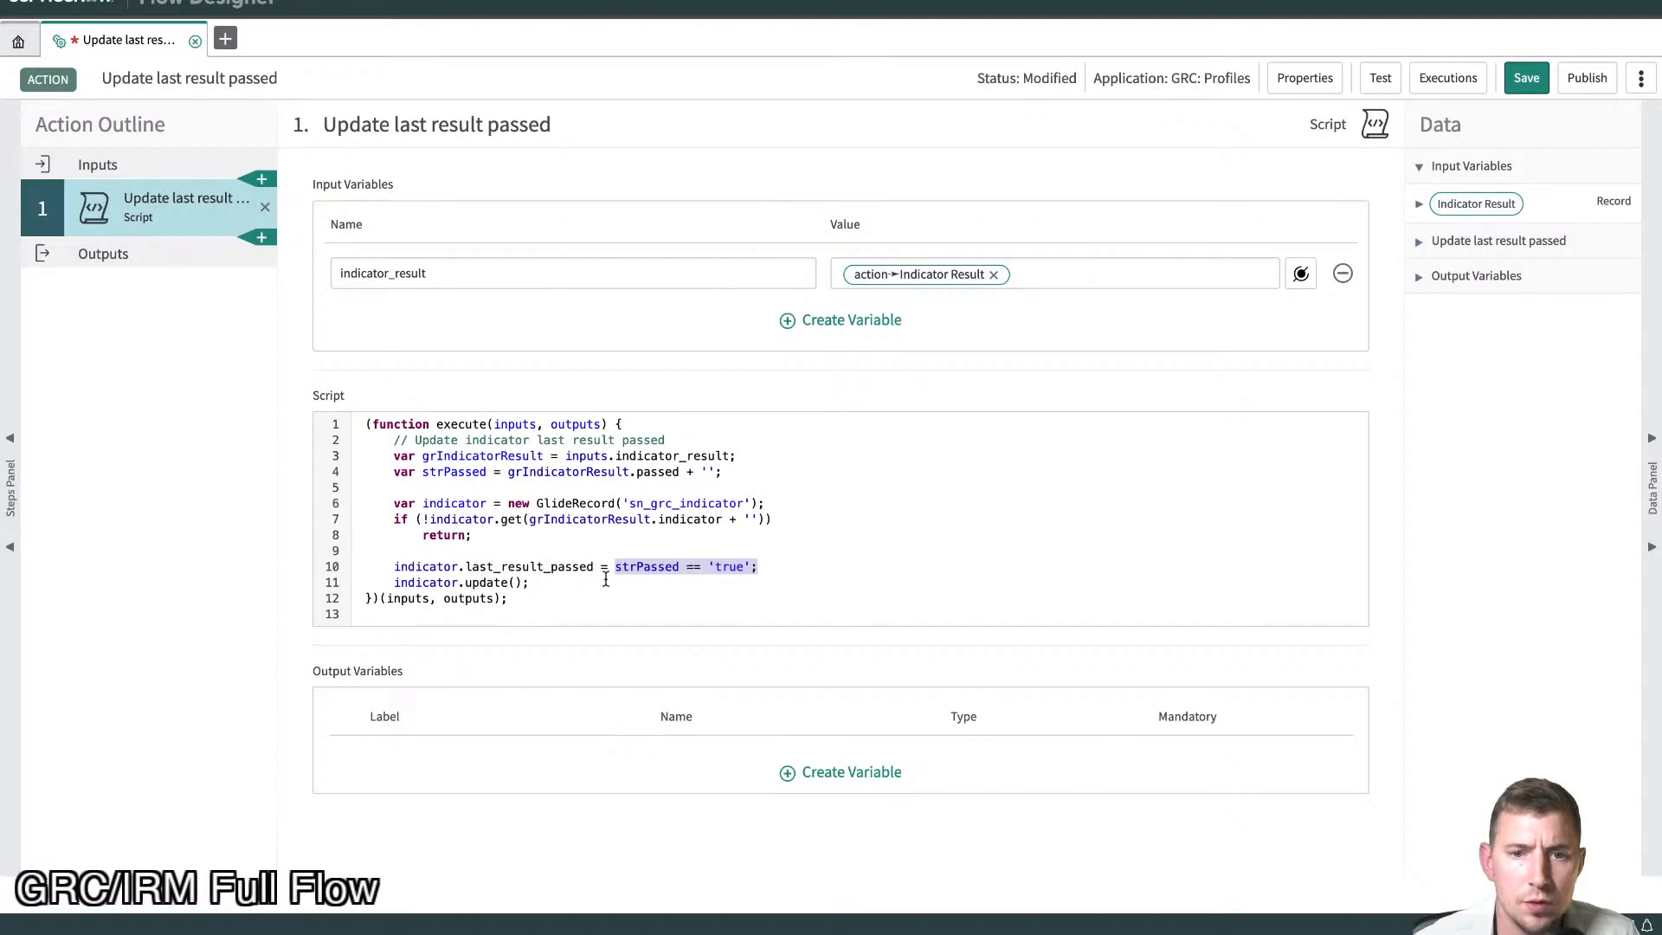
double_click(573, 566)
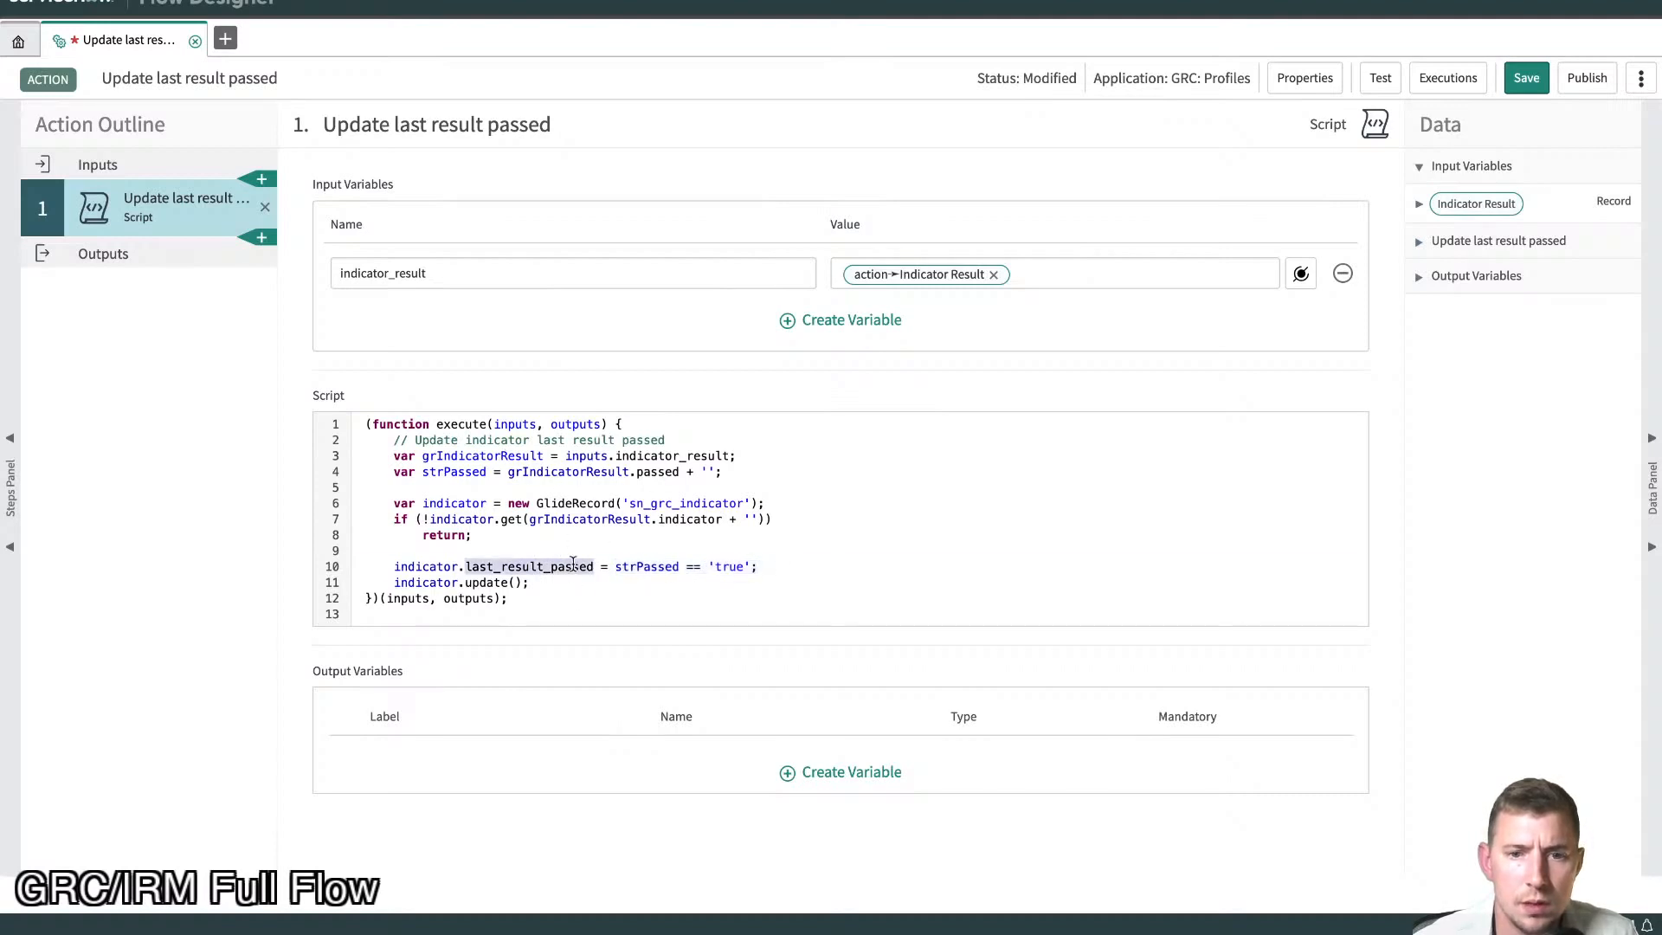
click(483, 586)
double_click(485, 584)
click(424, 584)
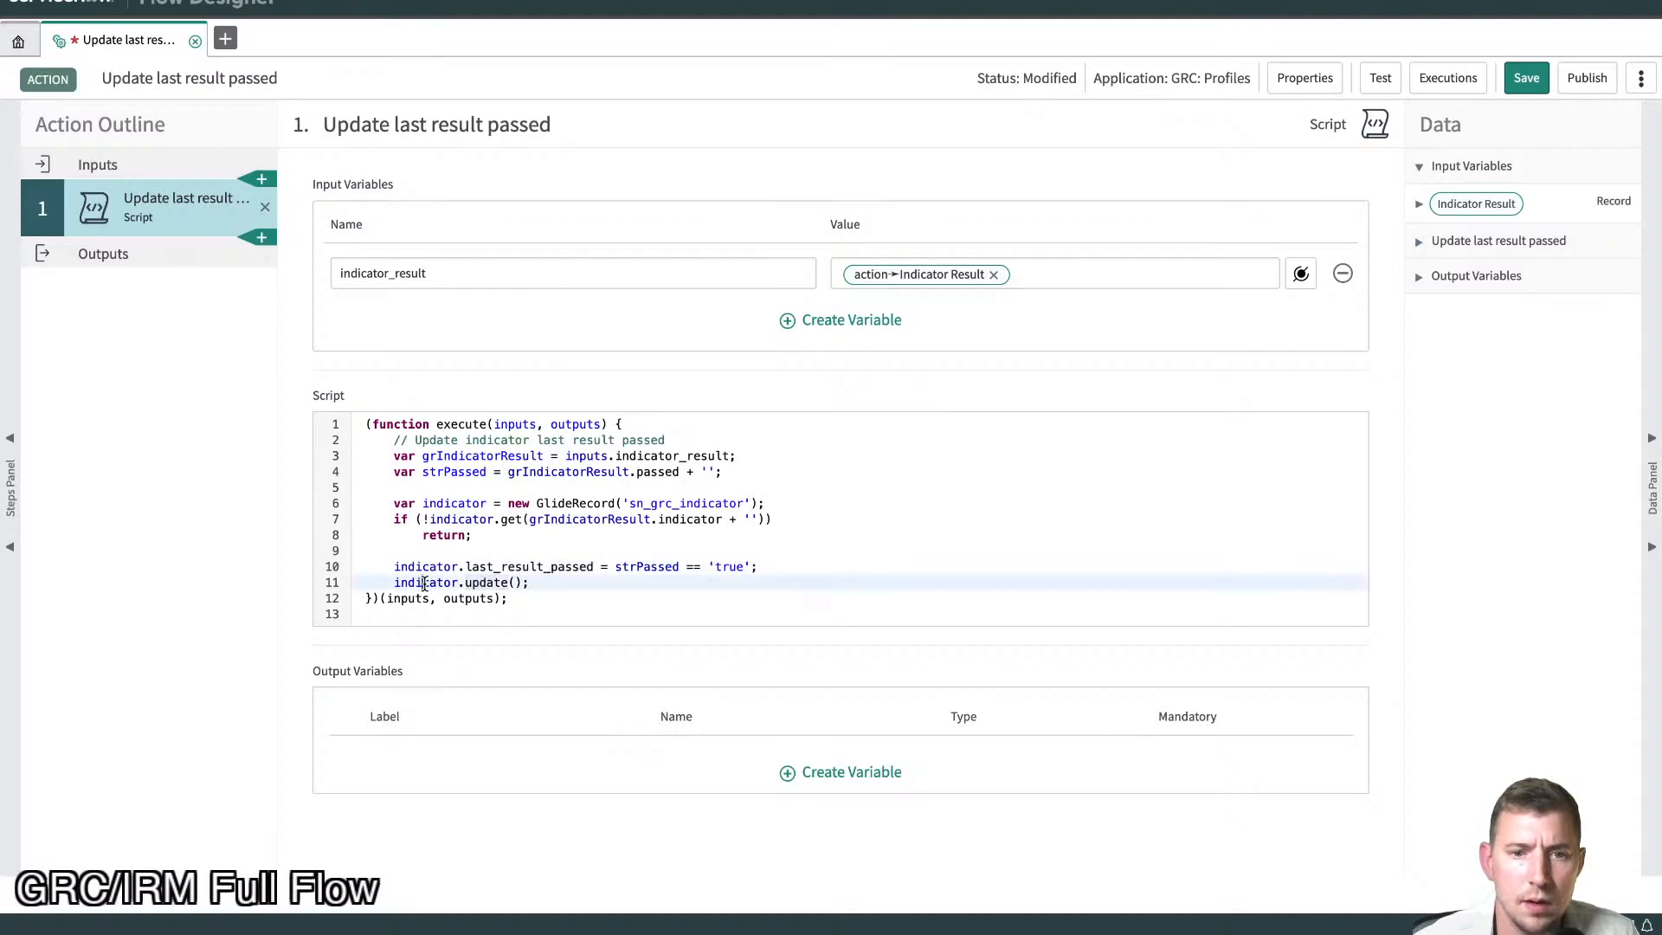
click(582, 590)
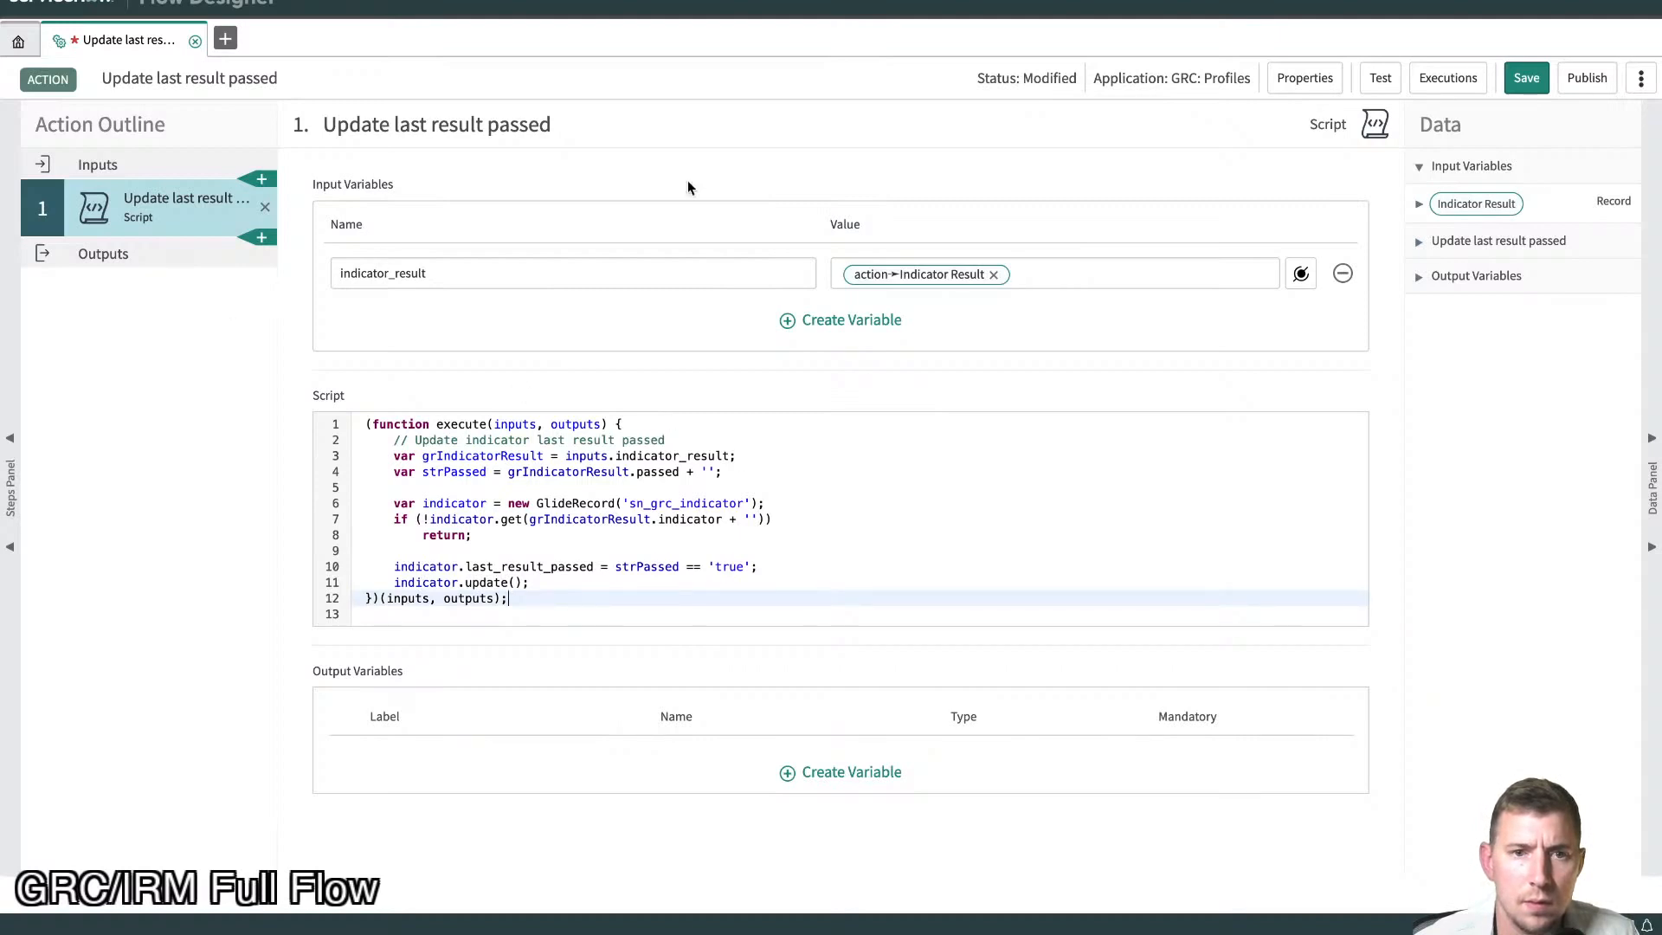
click(1526, 81)
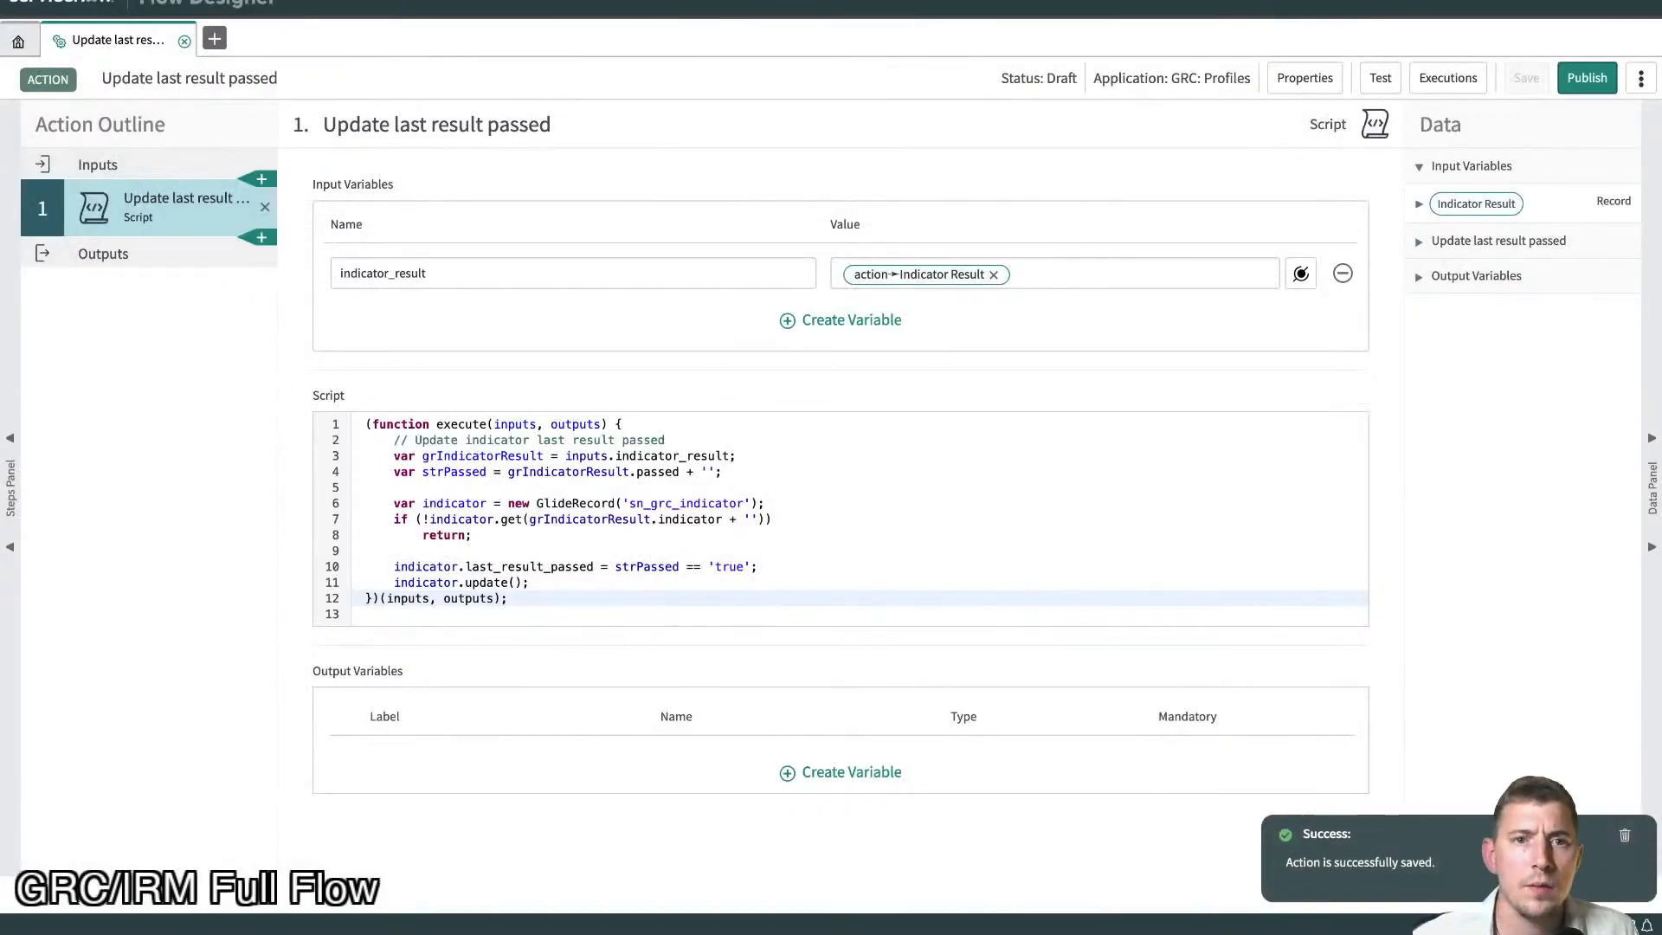
- Switch to the ServiceNow instance and open the Manual Test indicator record from the navigation history
click(217, 2)
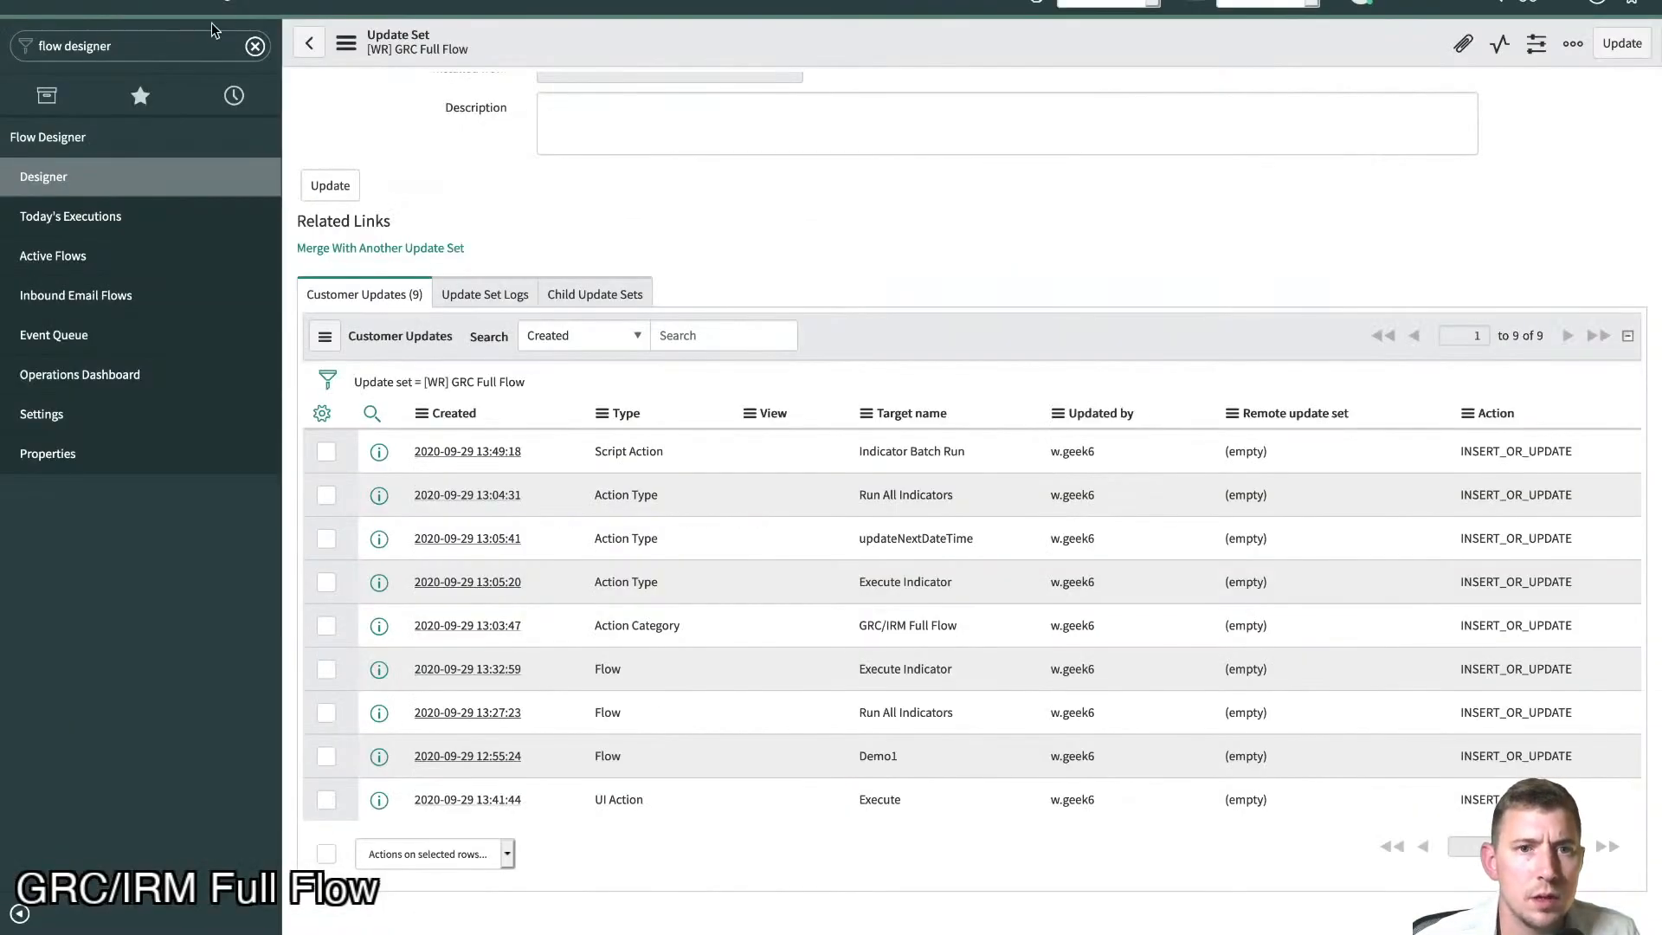
click(131, 44)
text(indicators)
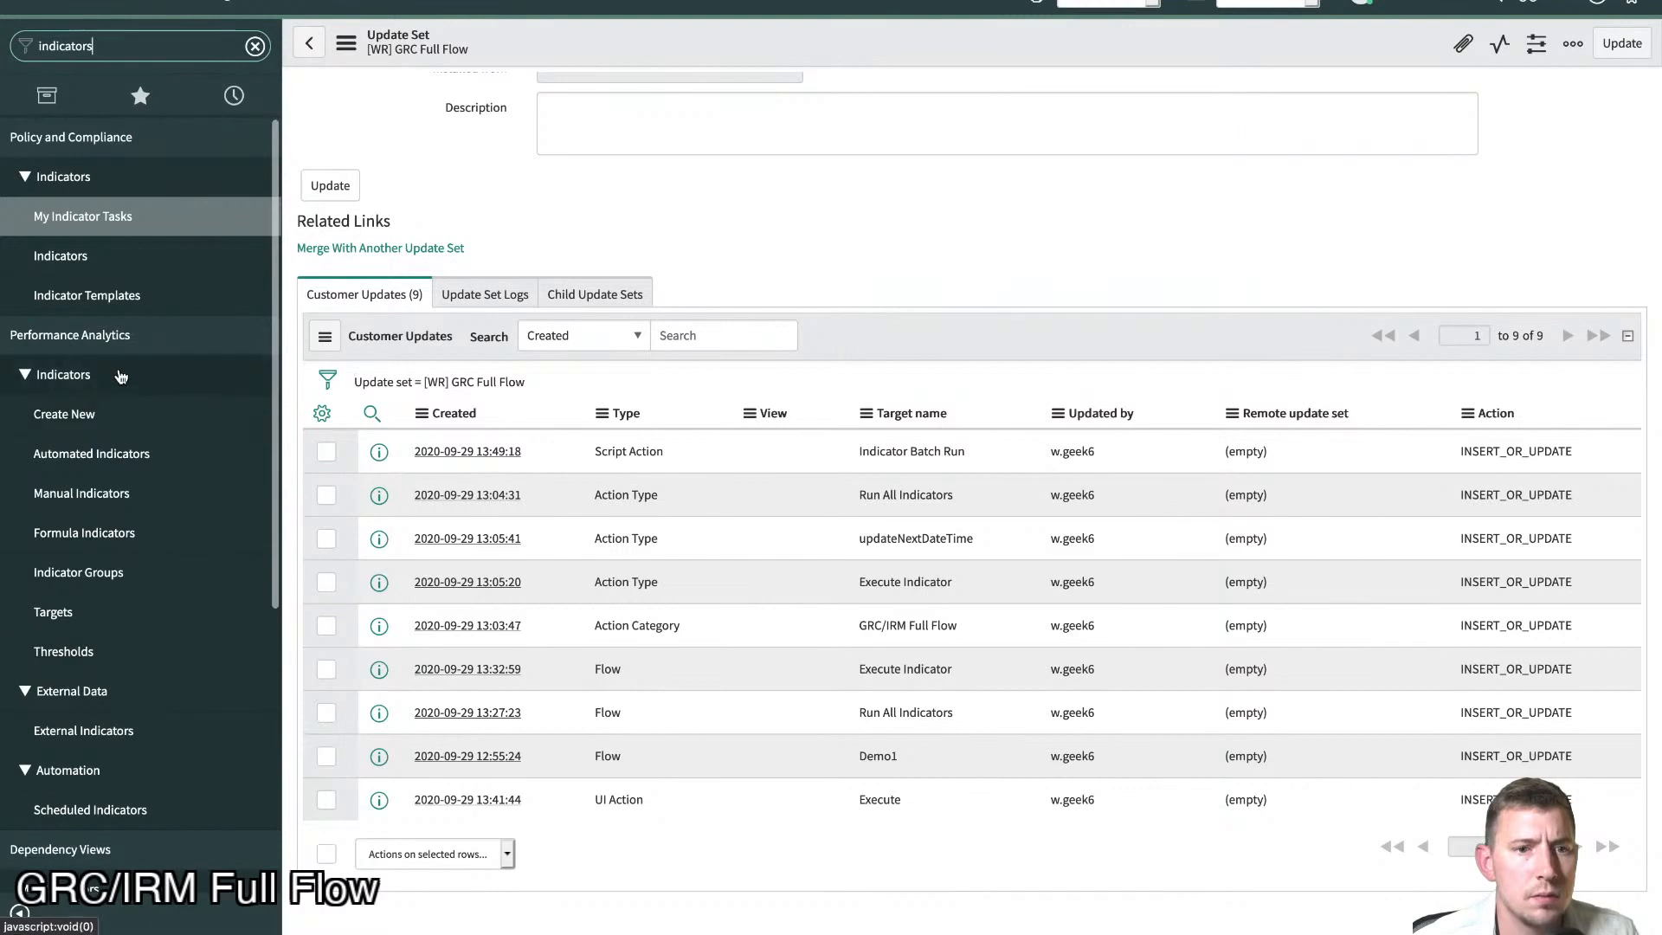
scroll(198, 432, down, 5)
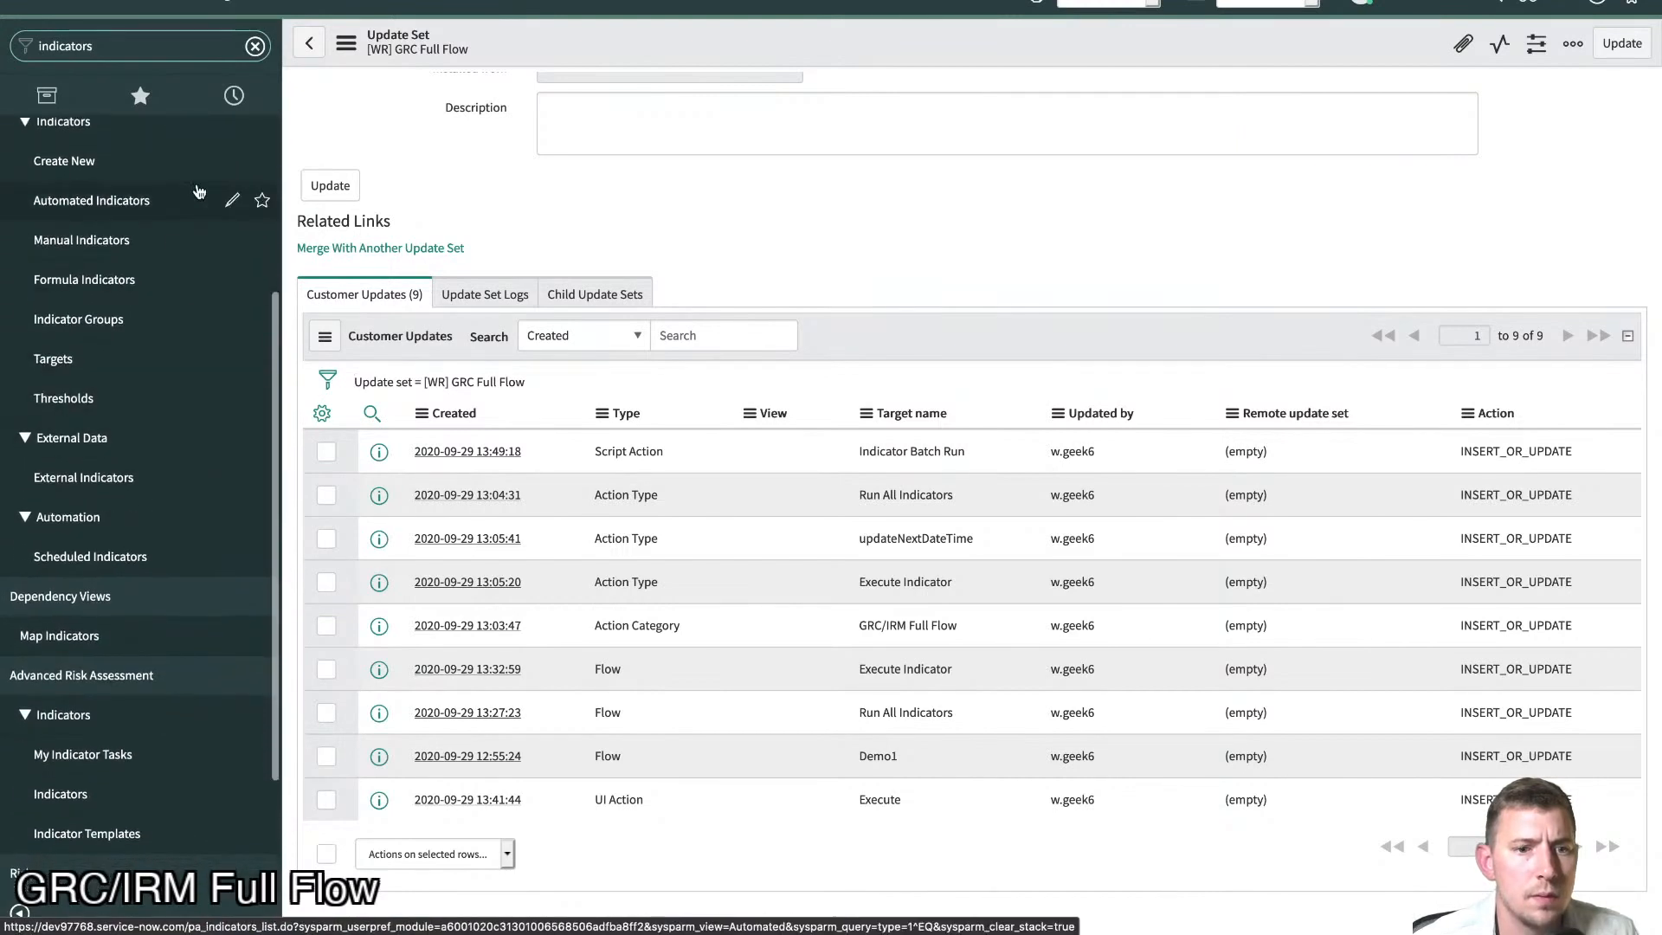
click(233, 95)
scroll(113, 543, down, 1)
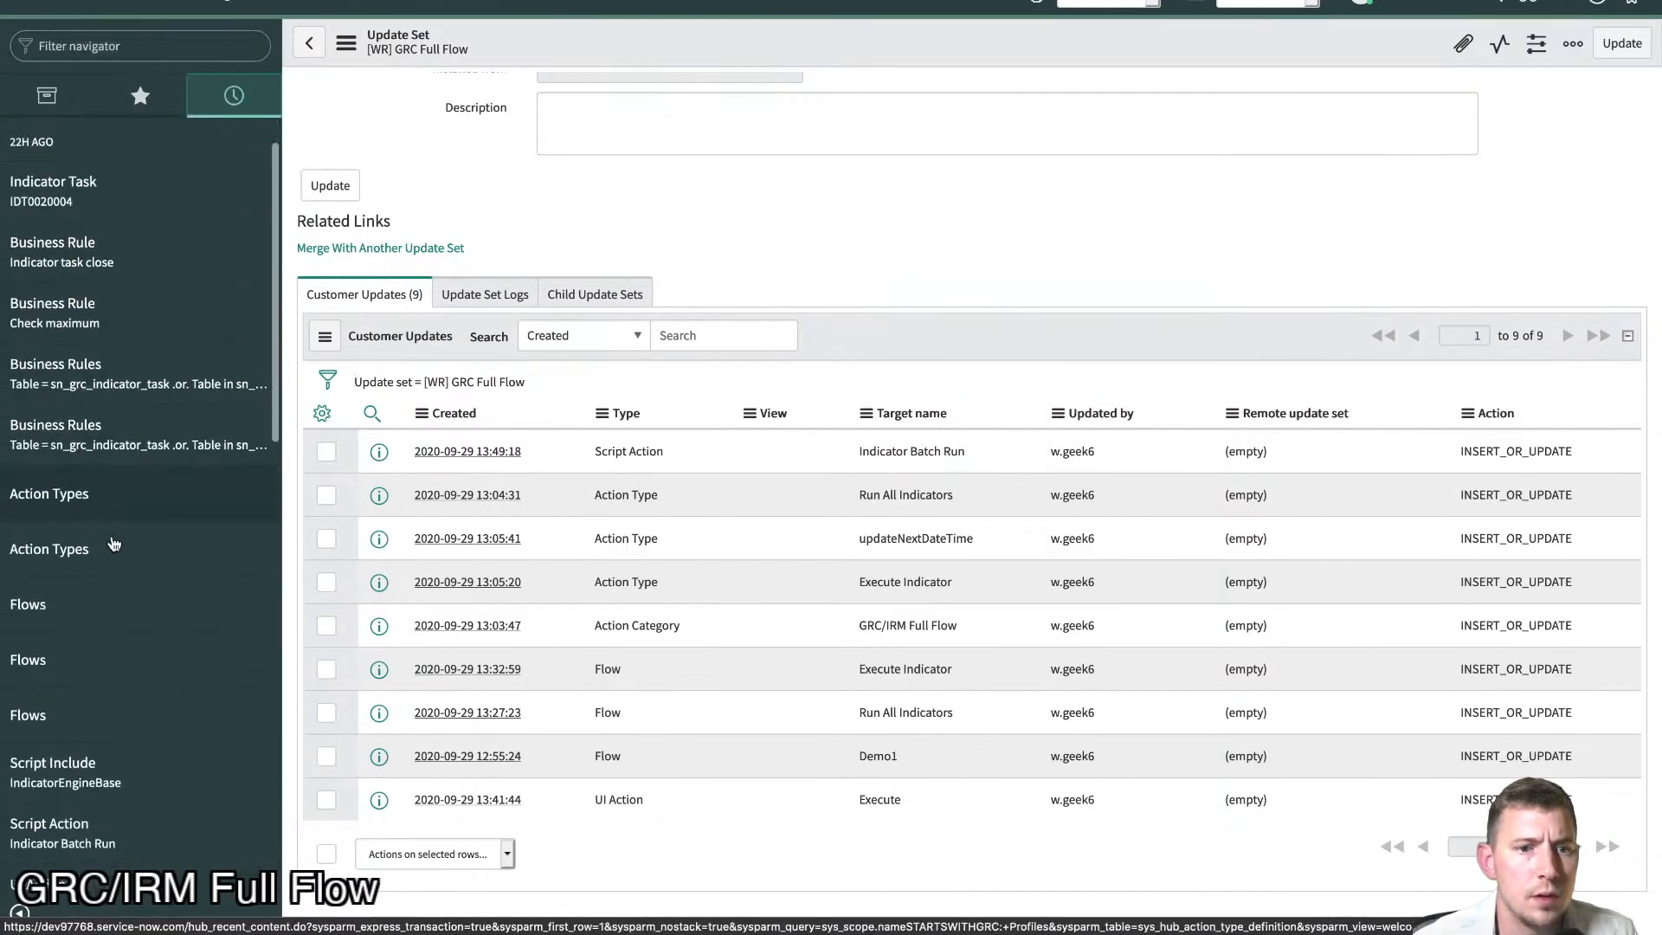
scroll(113, 544, down, 9)
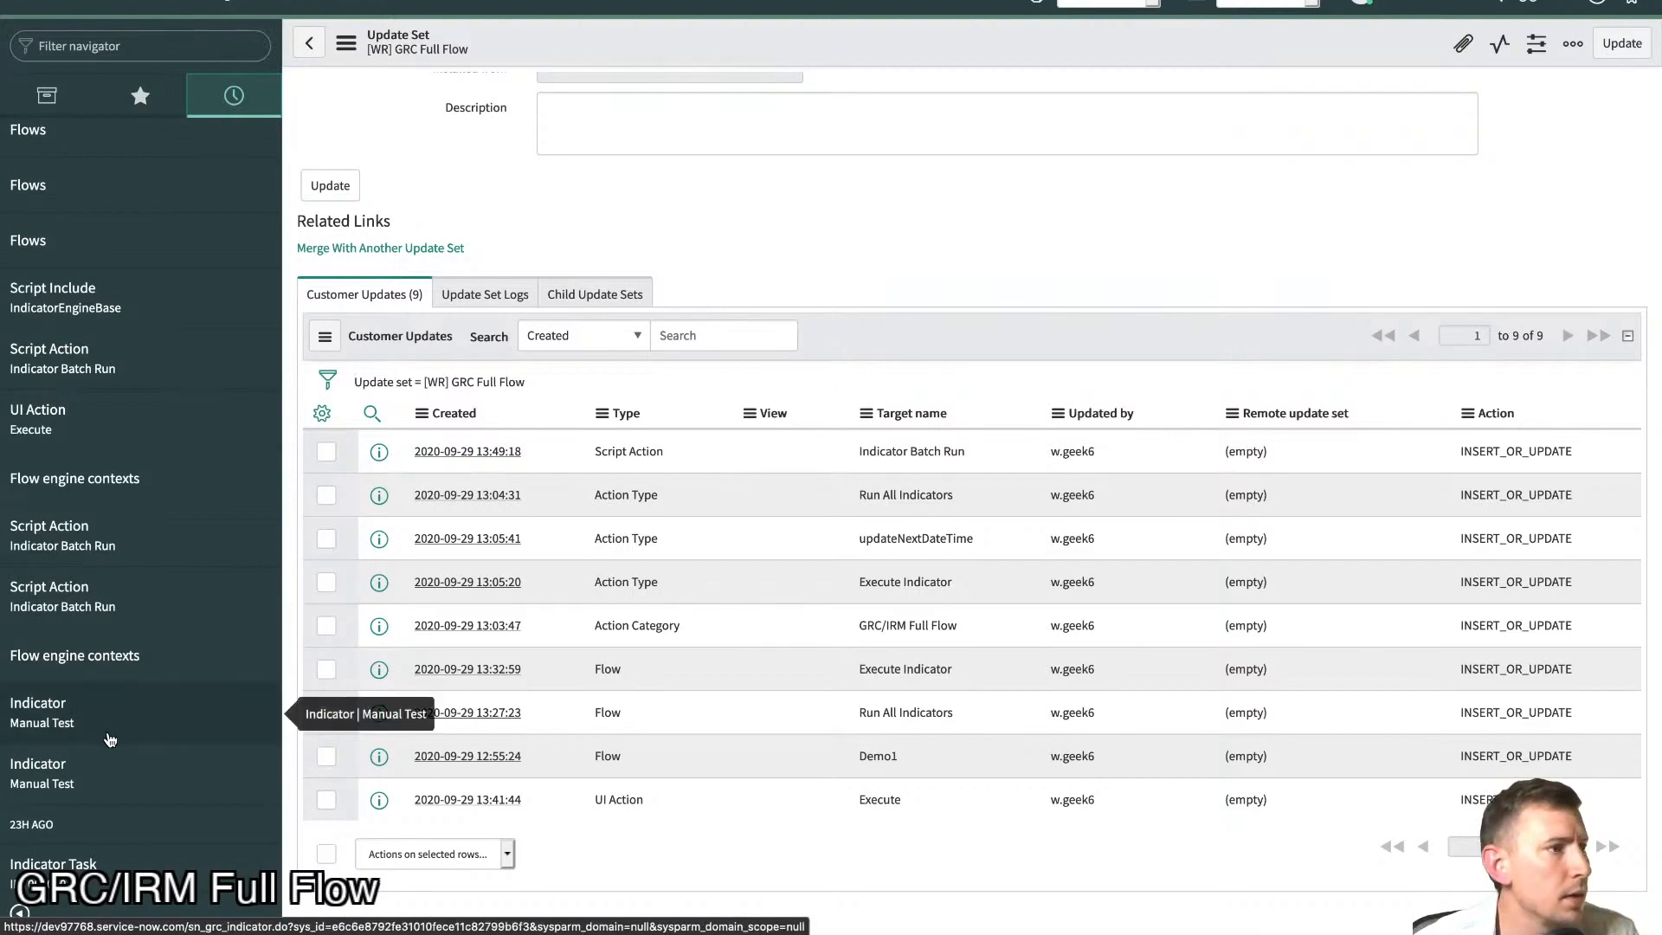
click(173, 727)
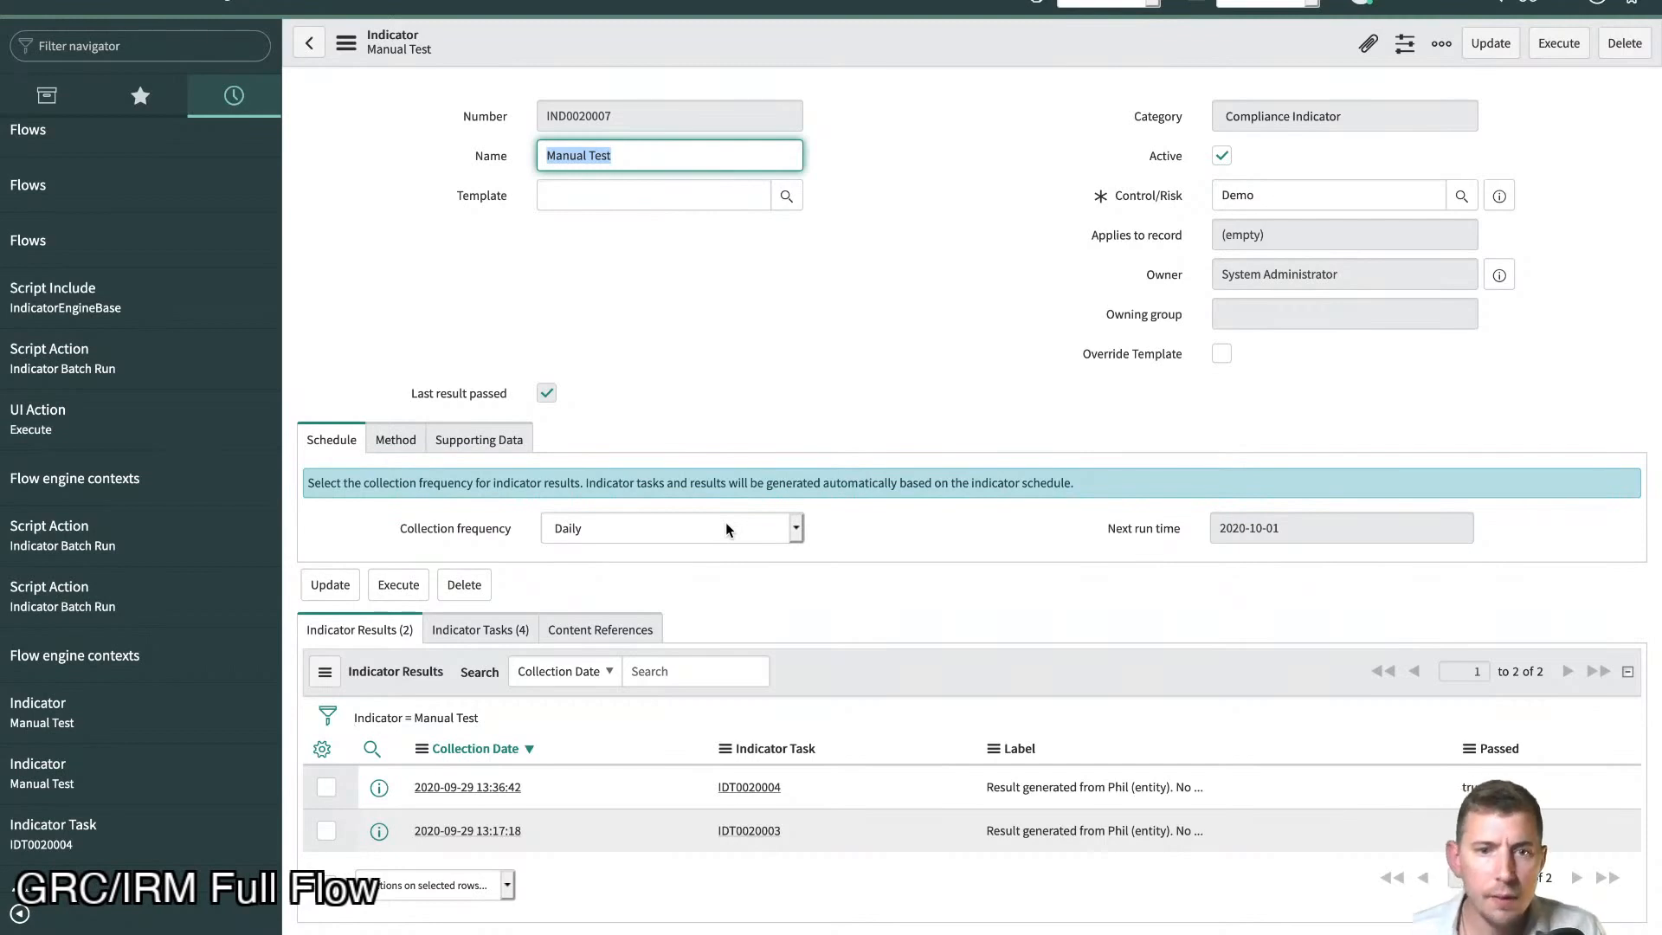
- Open the Manual Test indicator in Xplore and run the generated GlideRecord script to list its fields
click(564, 396)
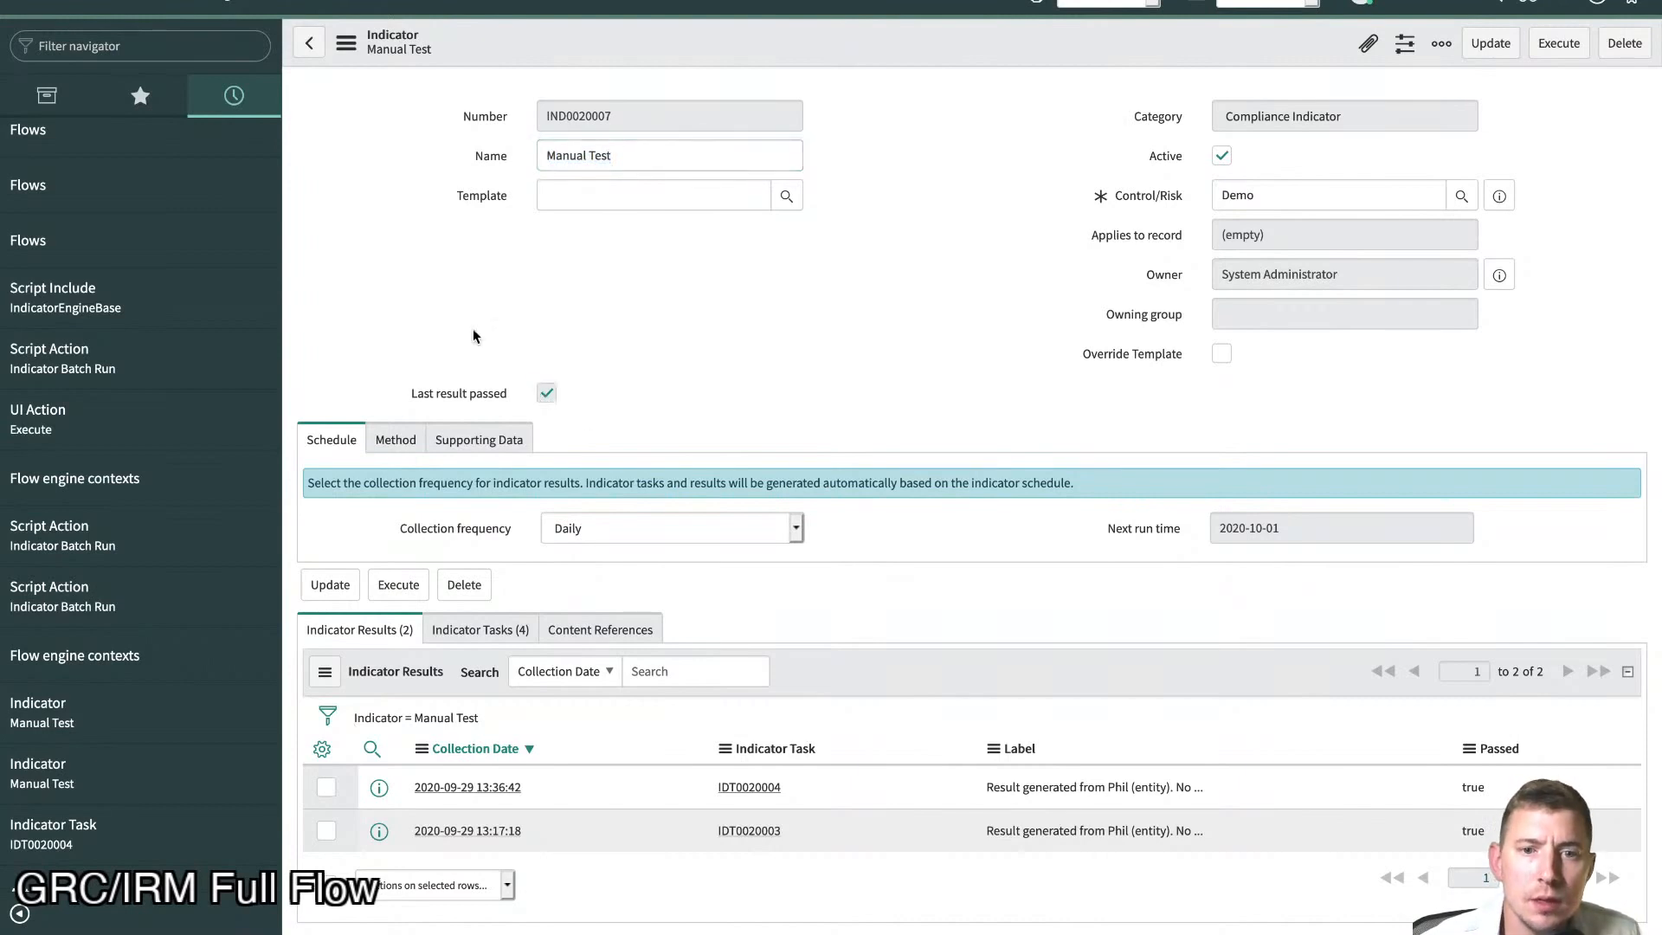
click(345, 43)
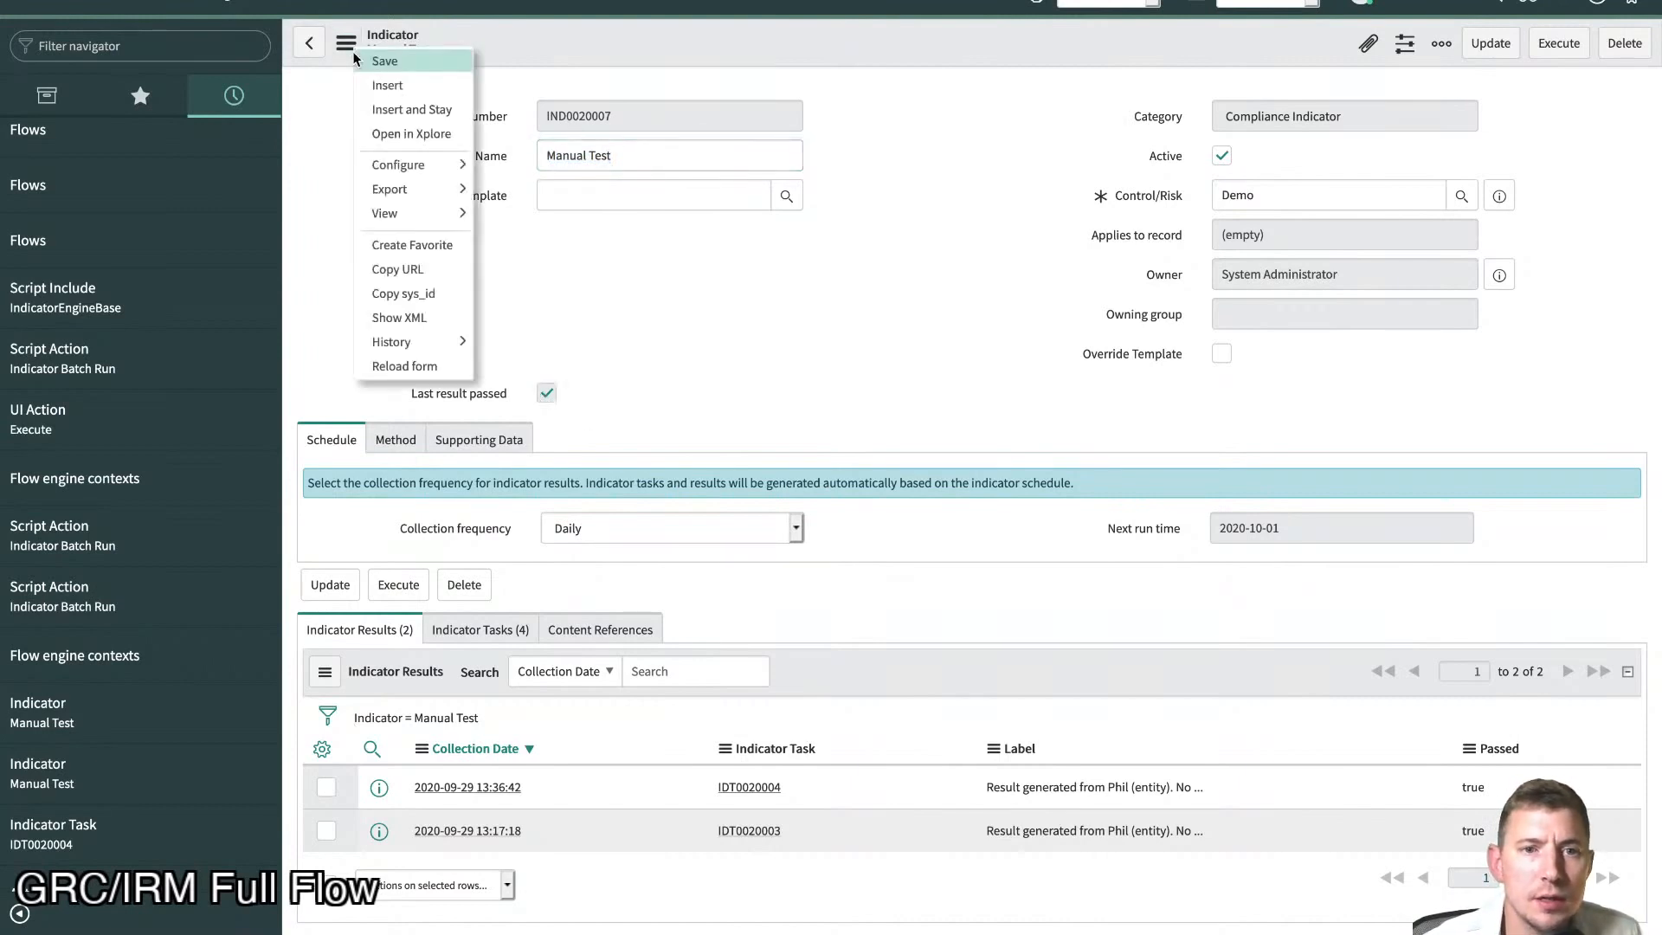
click(419, 114)
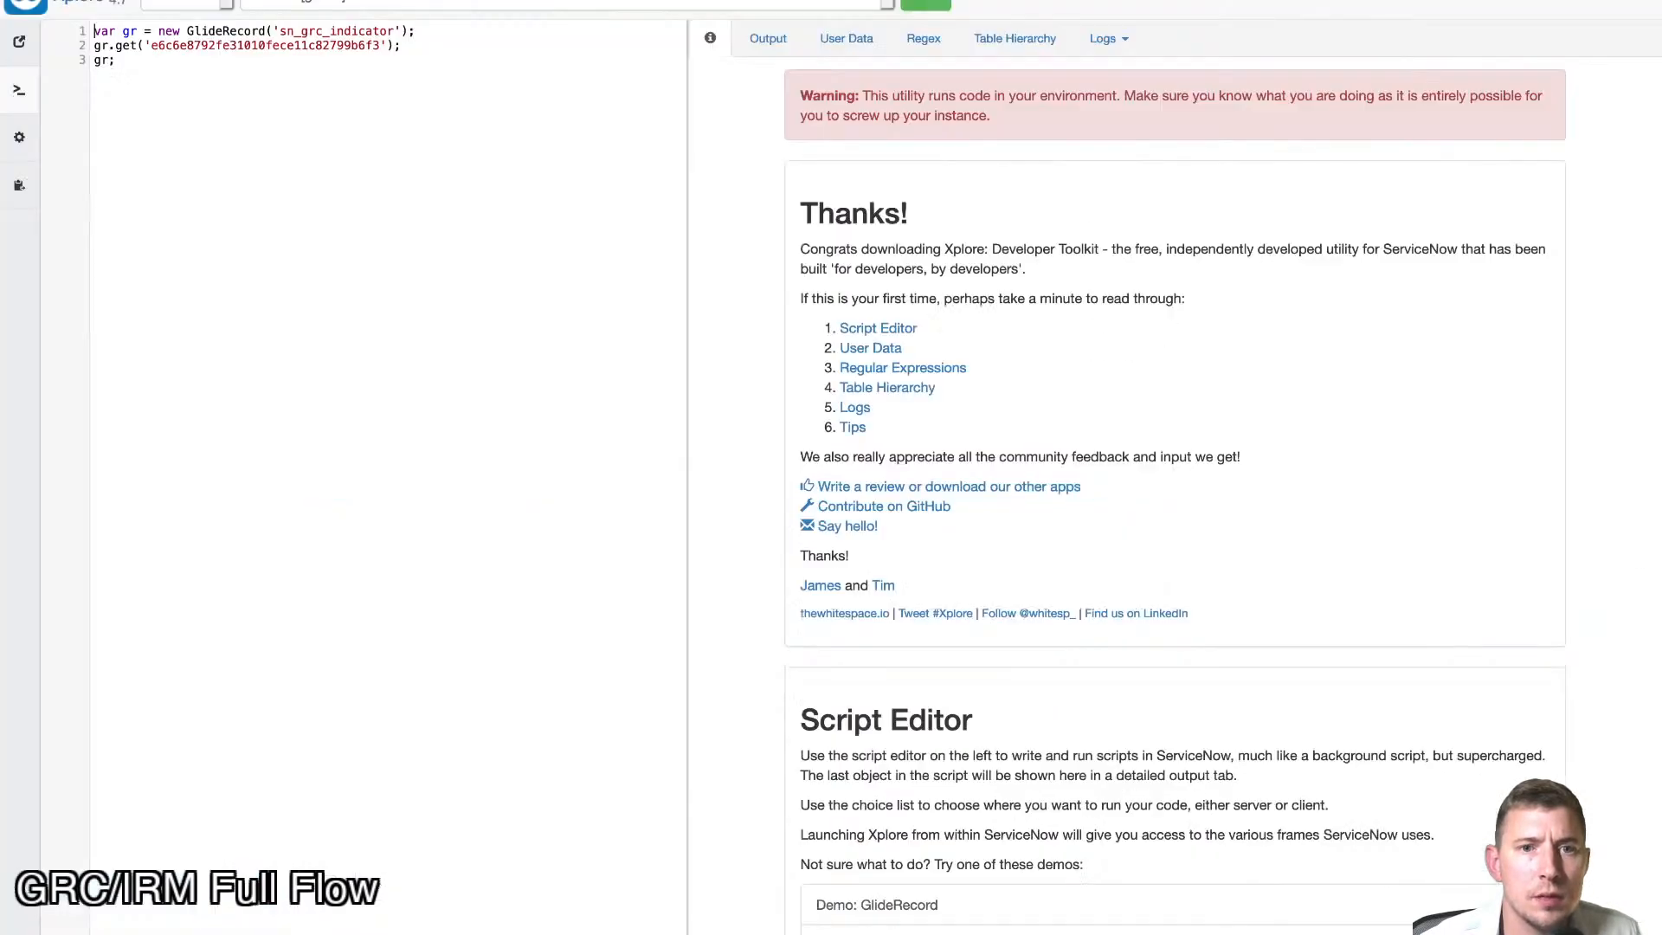
click(925, 4)
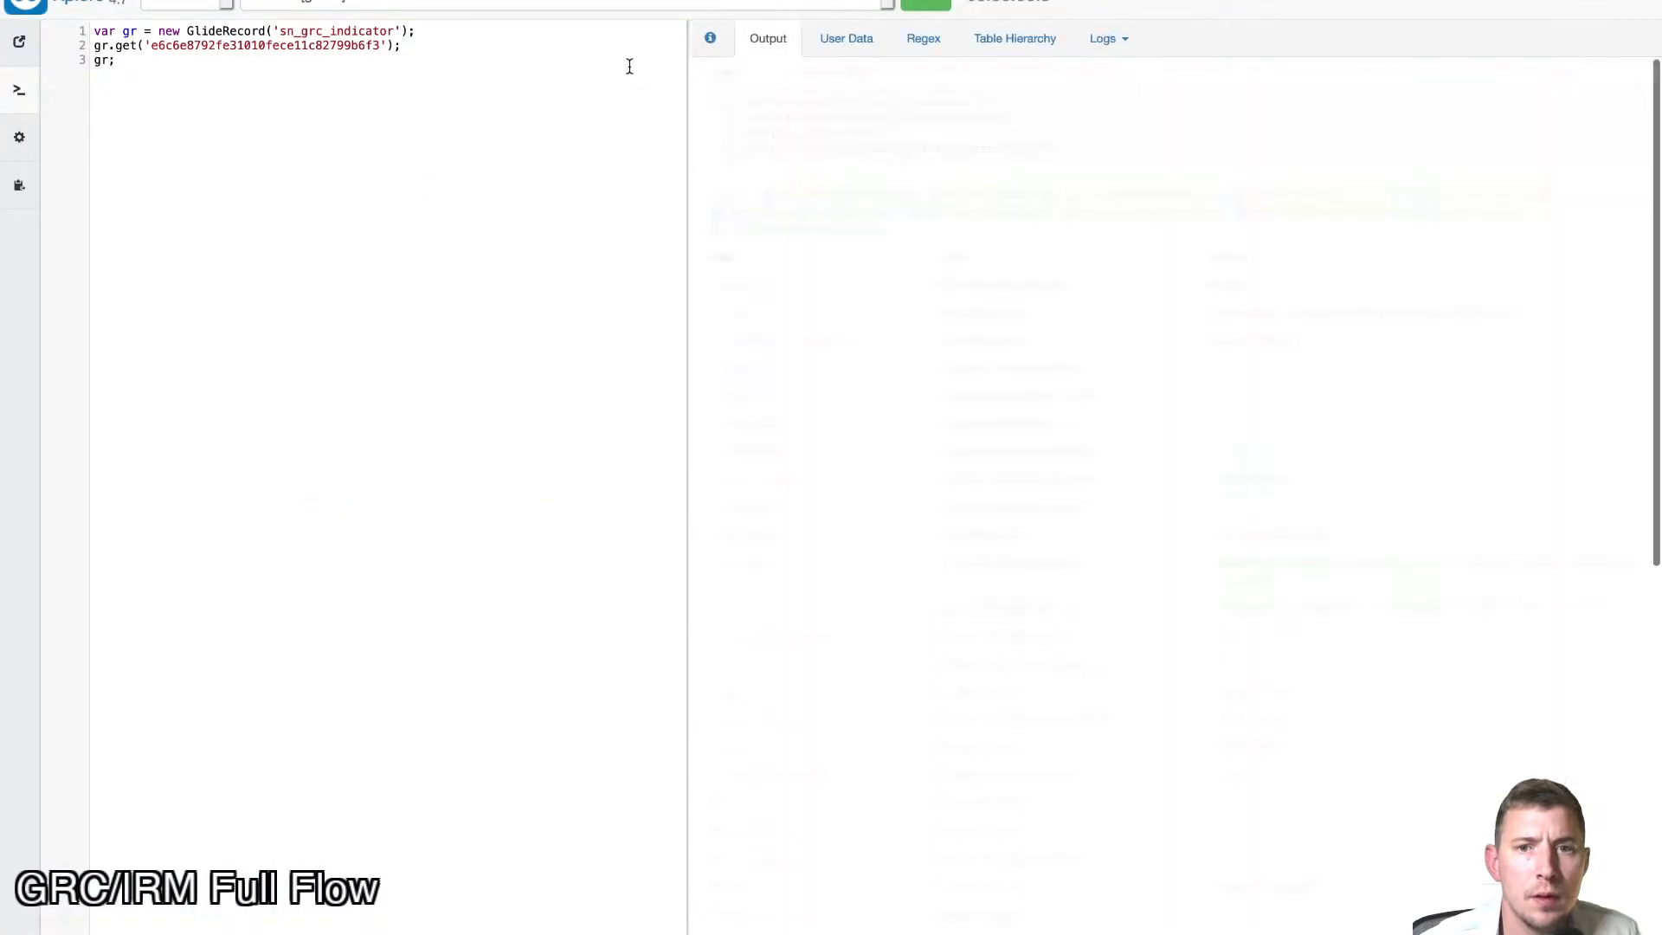
- Choose a different application scope for running the Xplore script
click(531, 3)
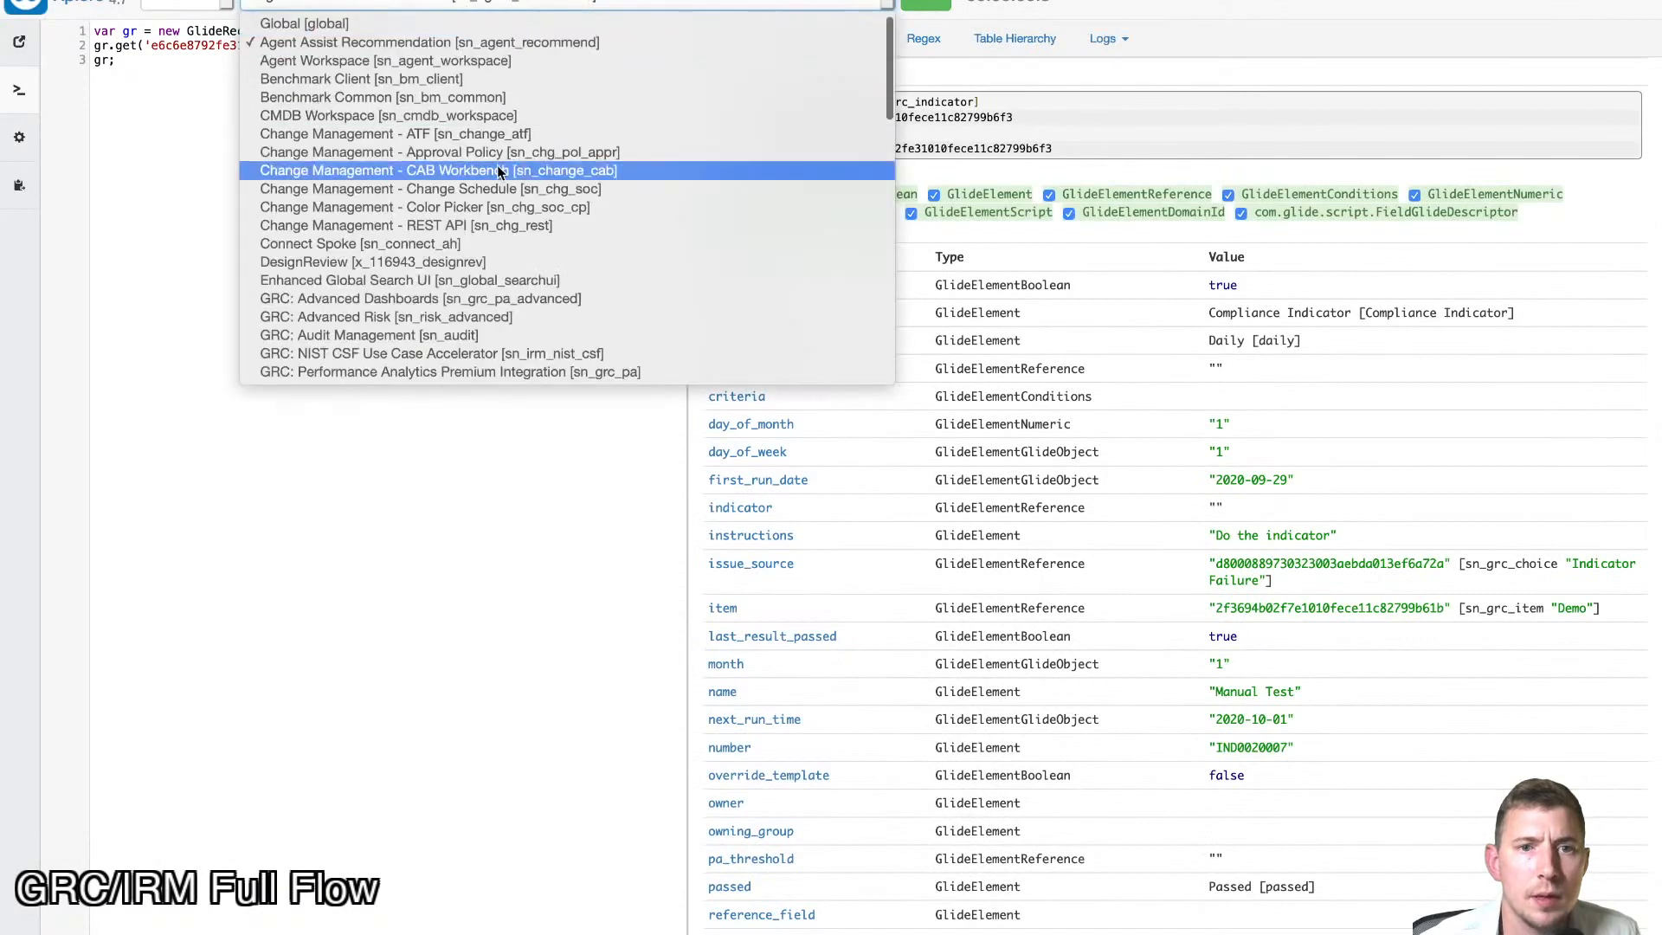
scroll(490, 270, down, 2)
click(433, 347)
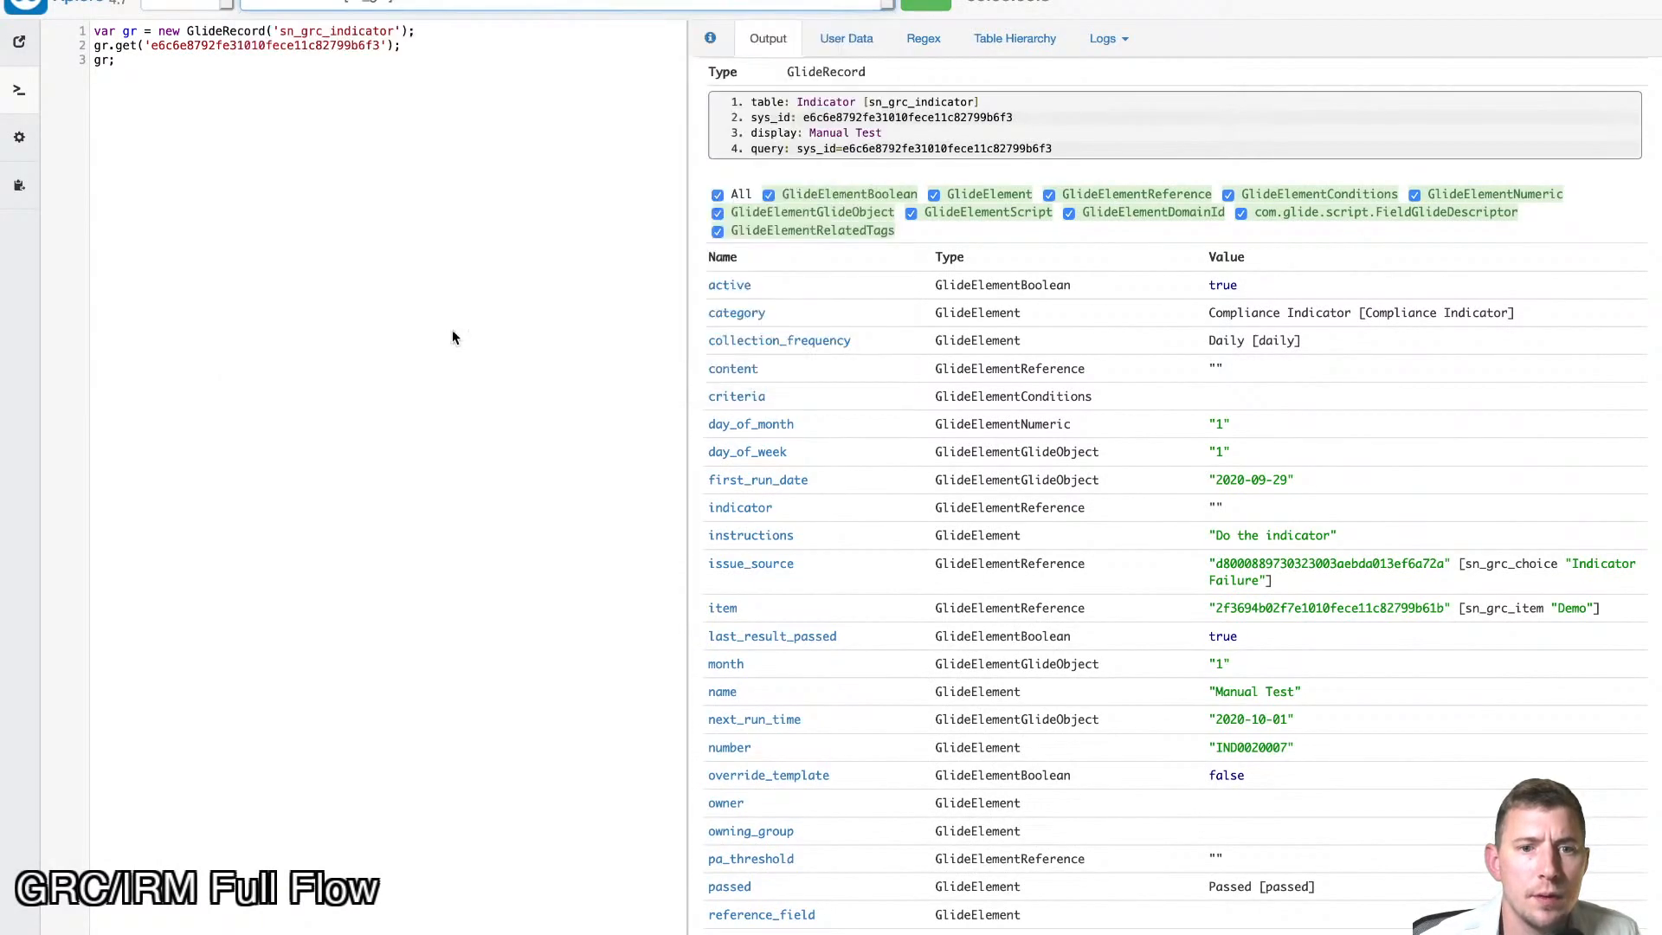
- Extend the Xplore script to set last_result_passed to false and update the record, run it, and reload the Manual Test indicator
scroll(876, 519, down, 1)
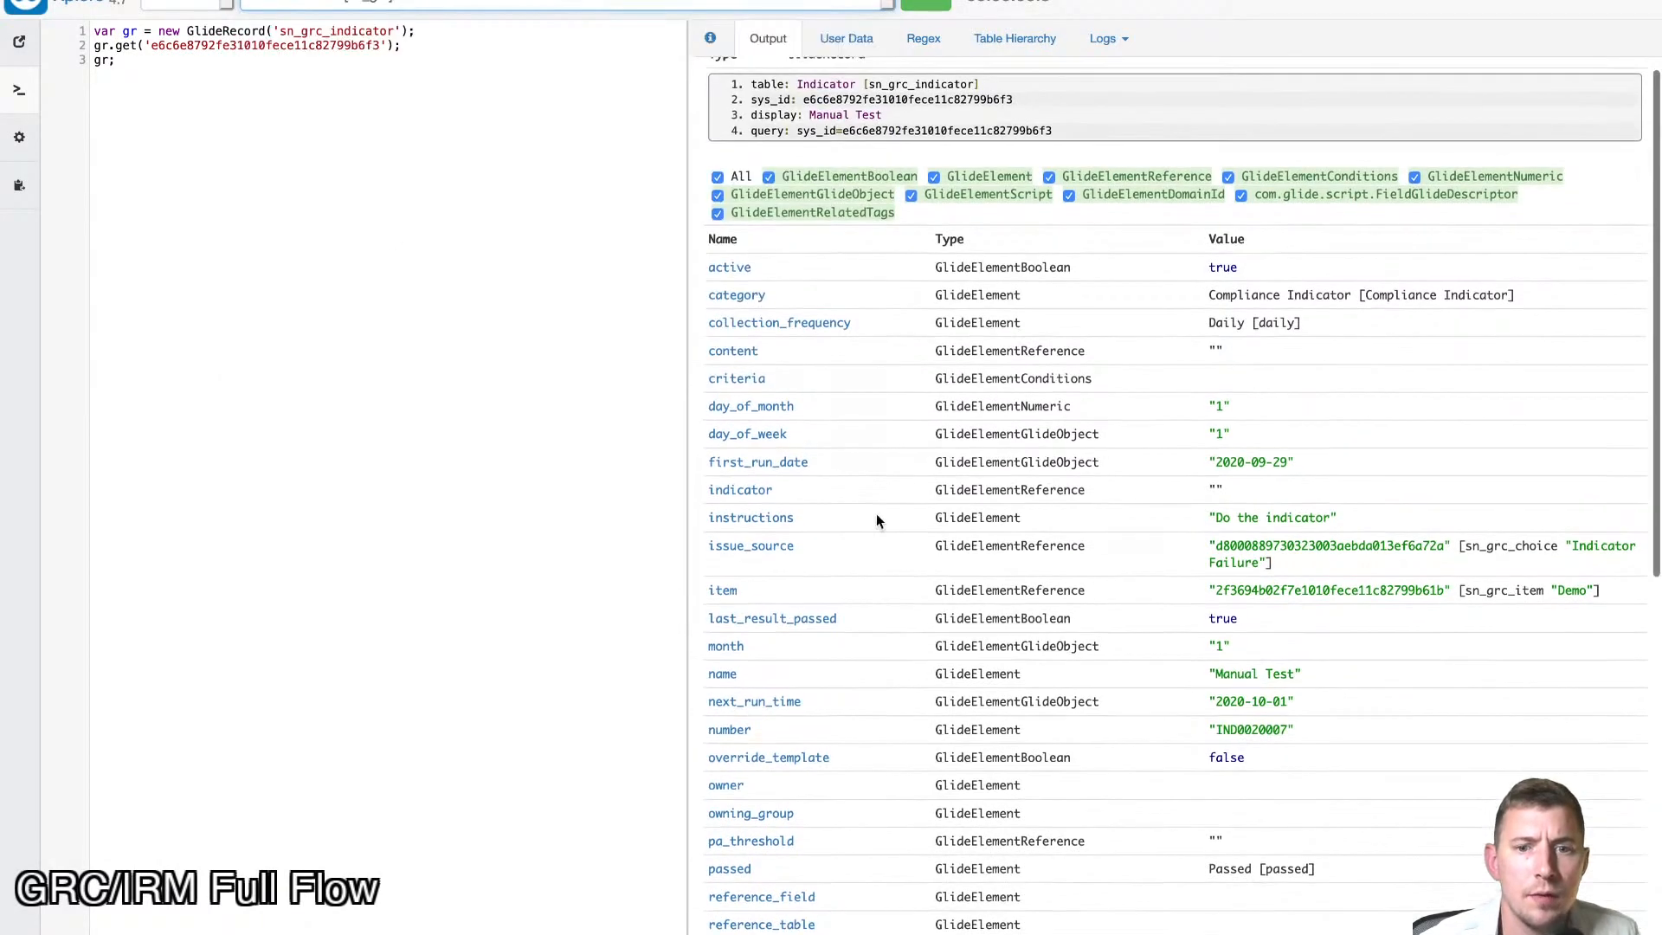
drag(840, 620, 705, 618)
key(super+c)
click(321, 260)
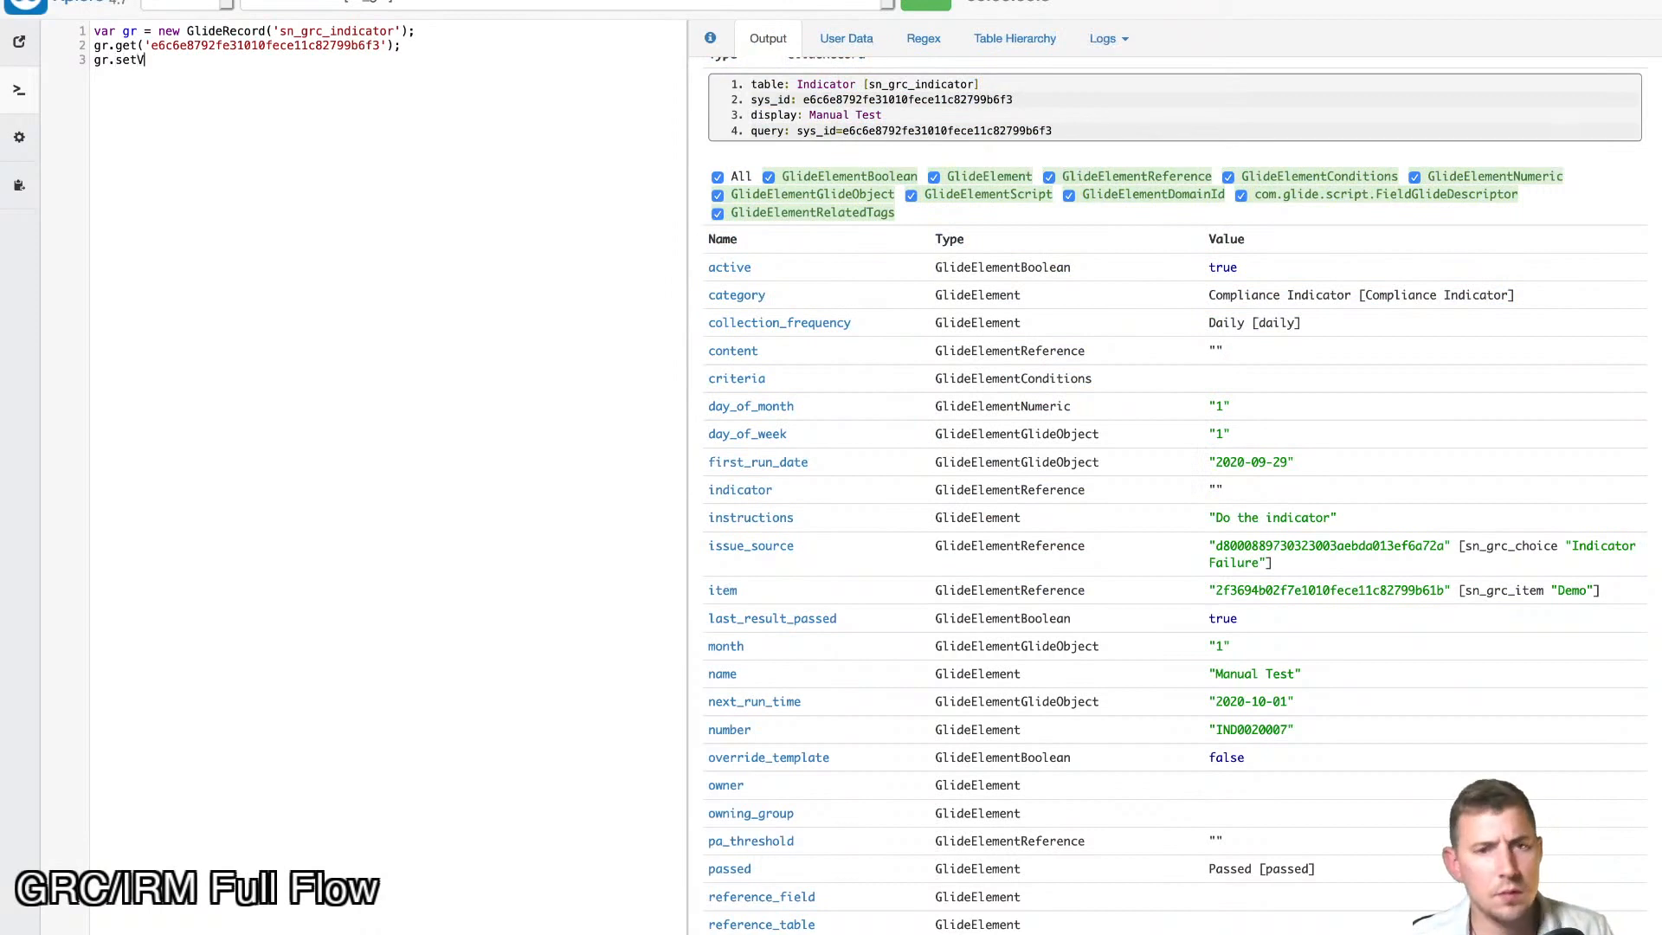
key(super+v)
text(')
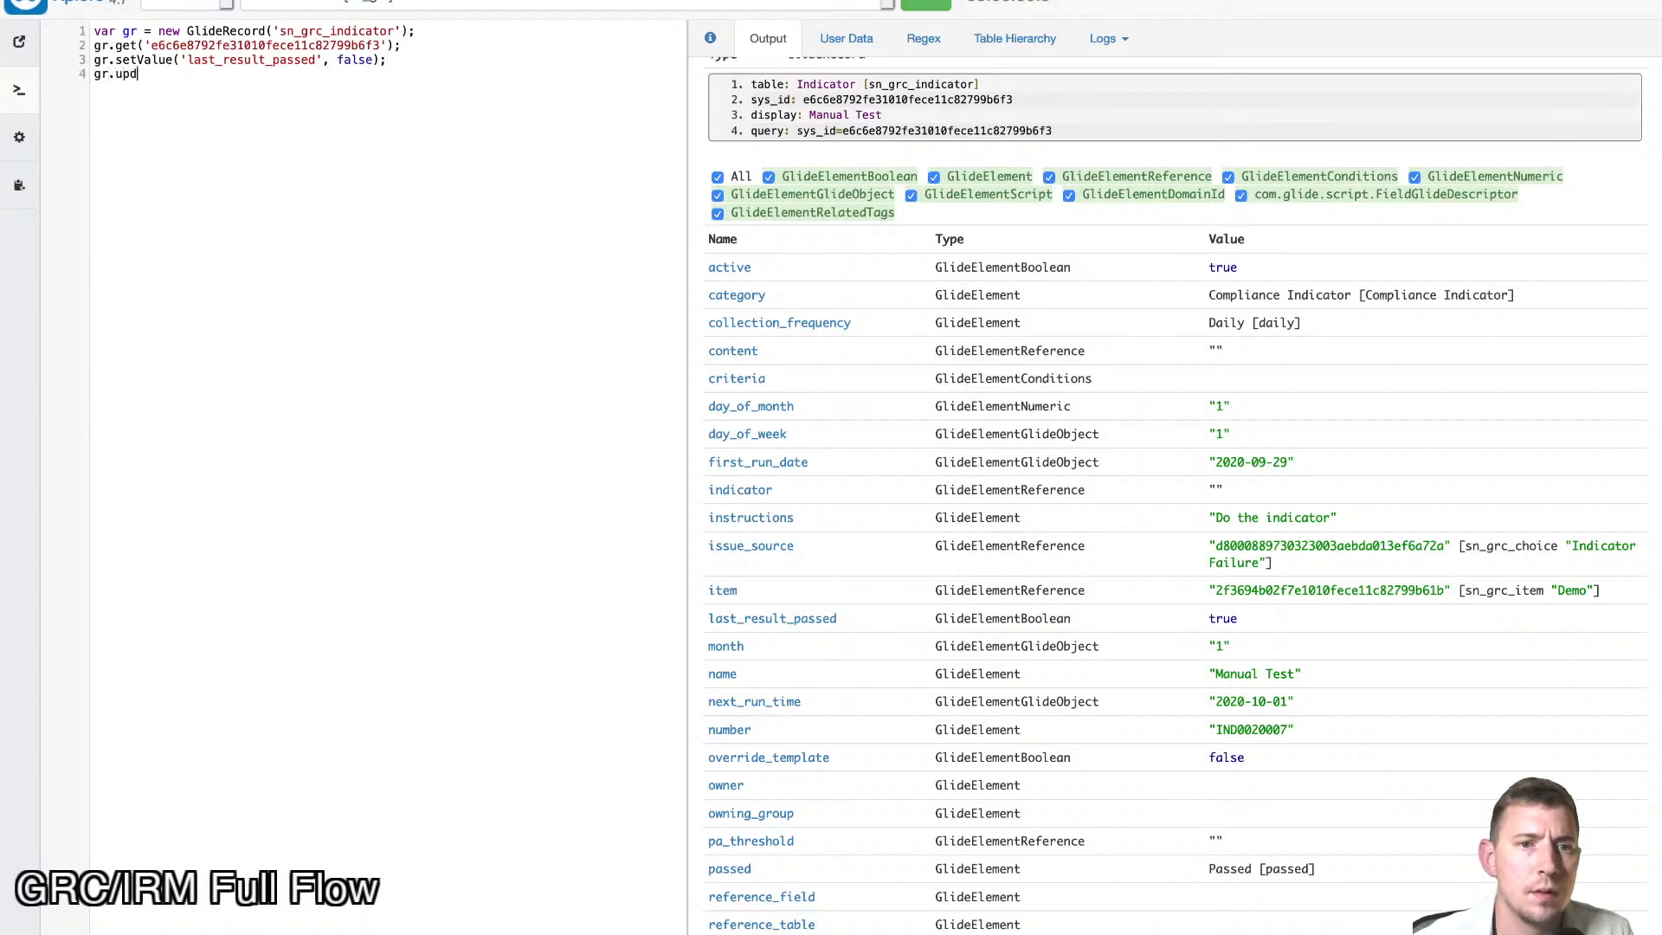
click(926, 5)
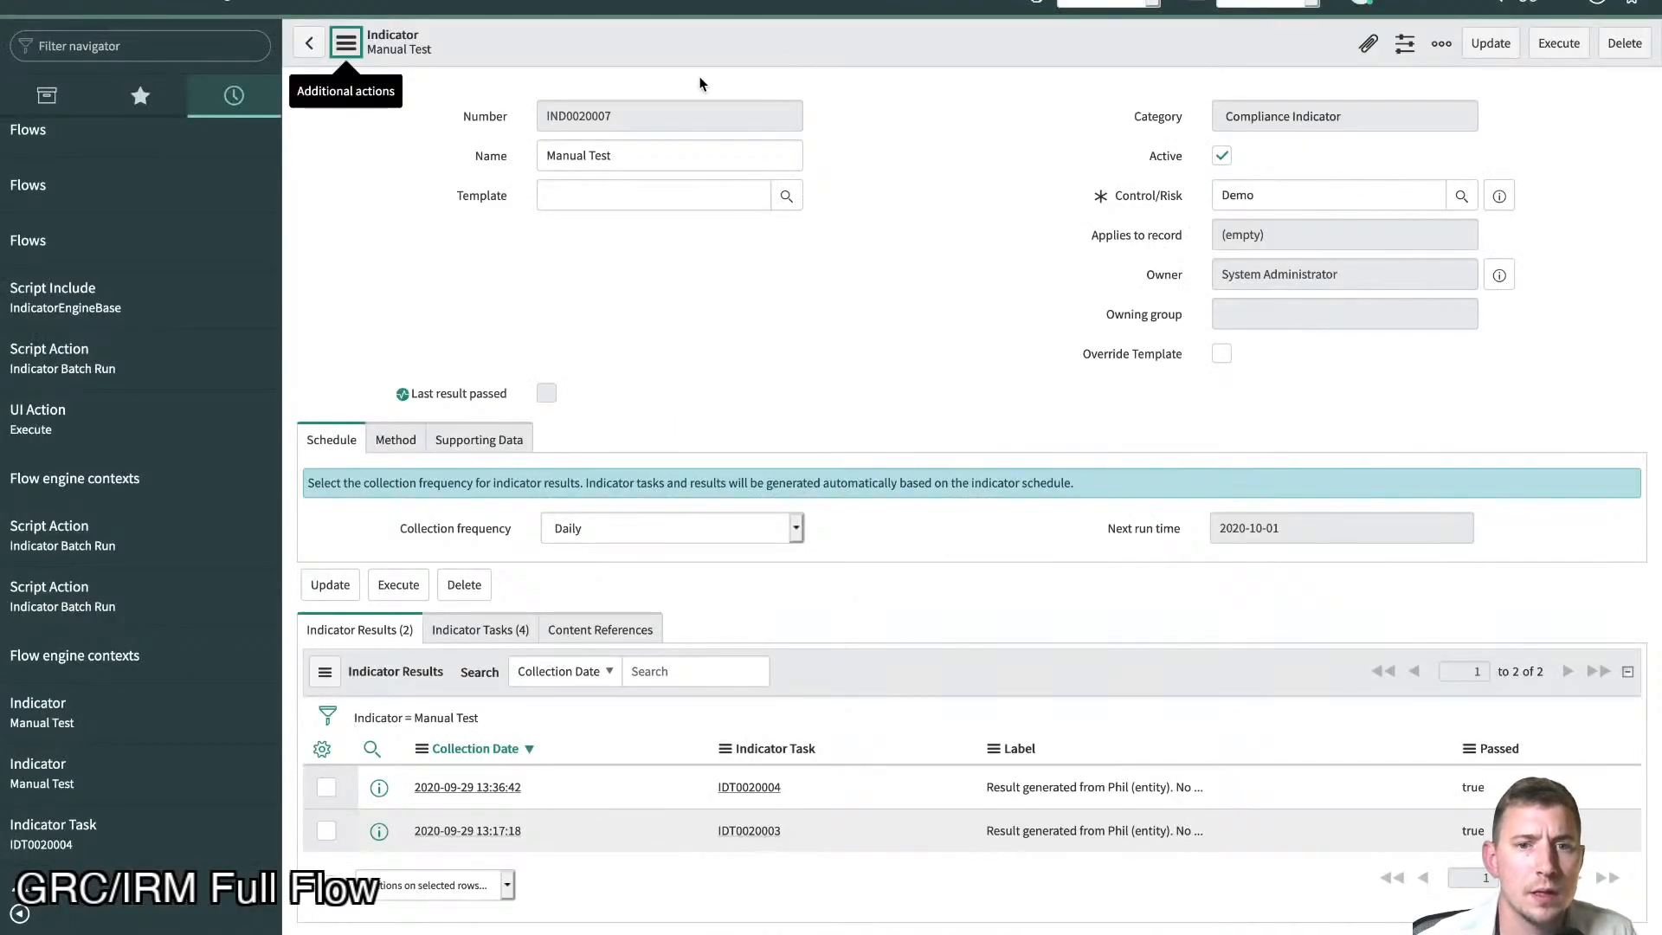
right_click(689, 50)
click(724, 361)
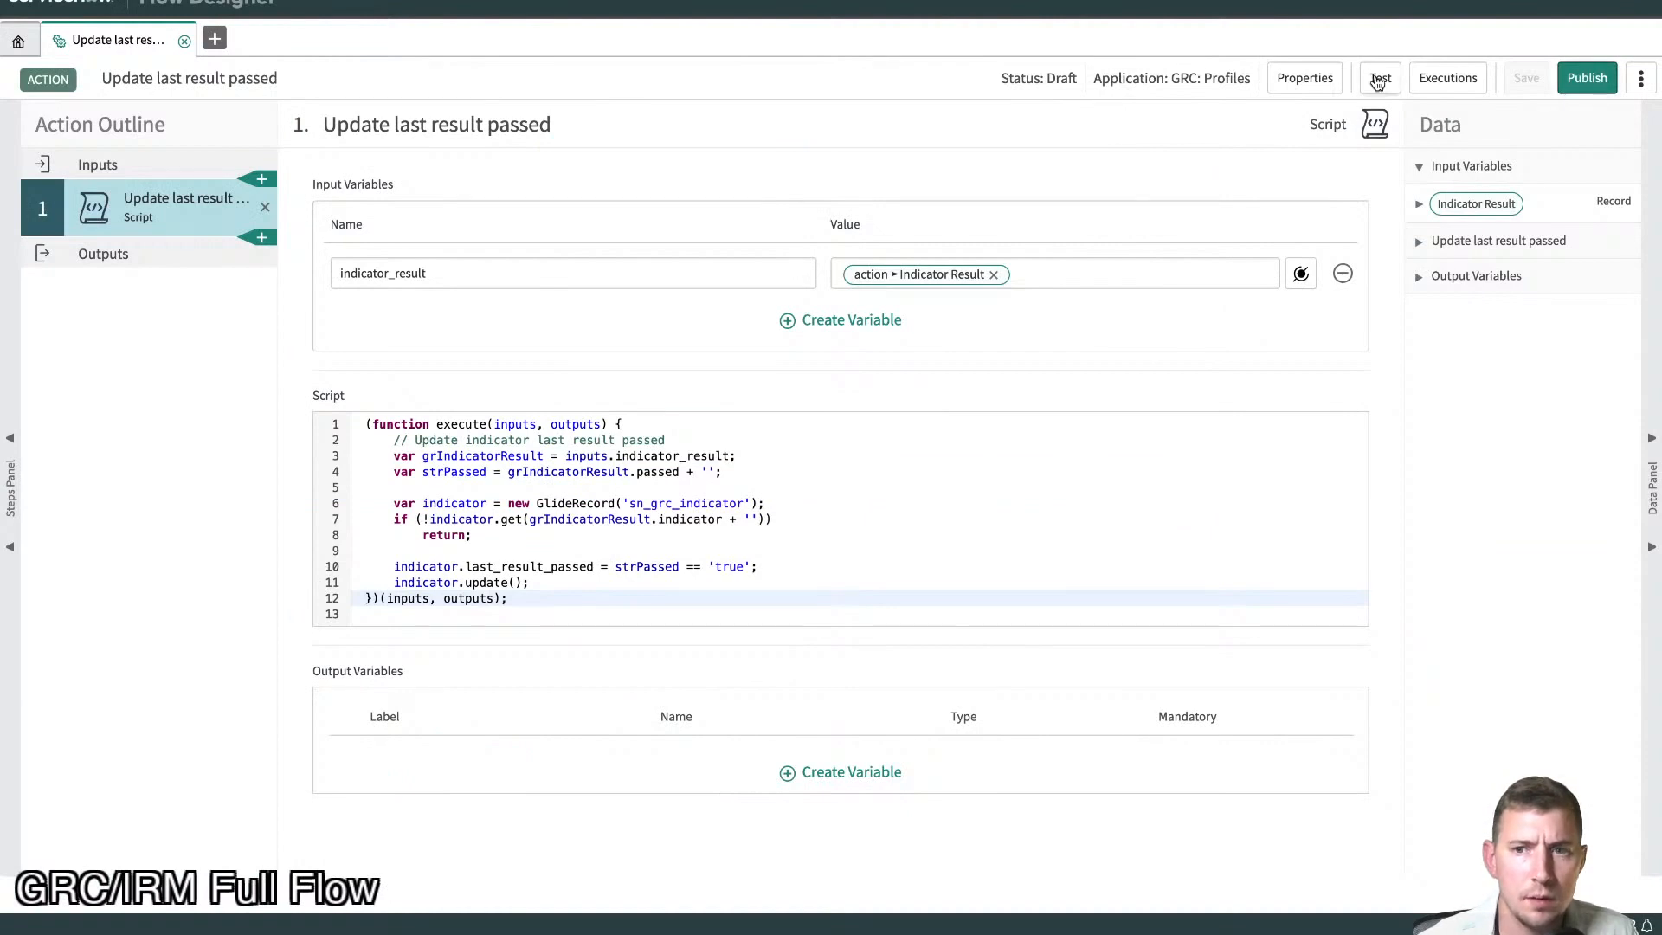
- Start a test of the Update last result passed action in Flow Designer and look through the available Indicator Result records
click(1376, 79)
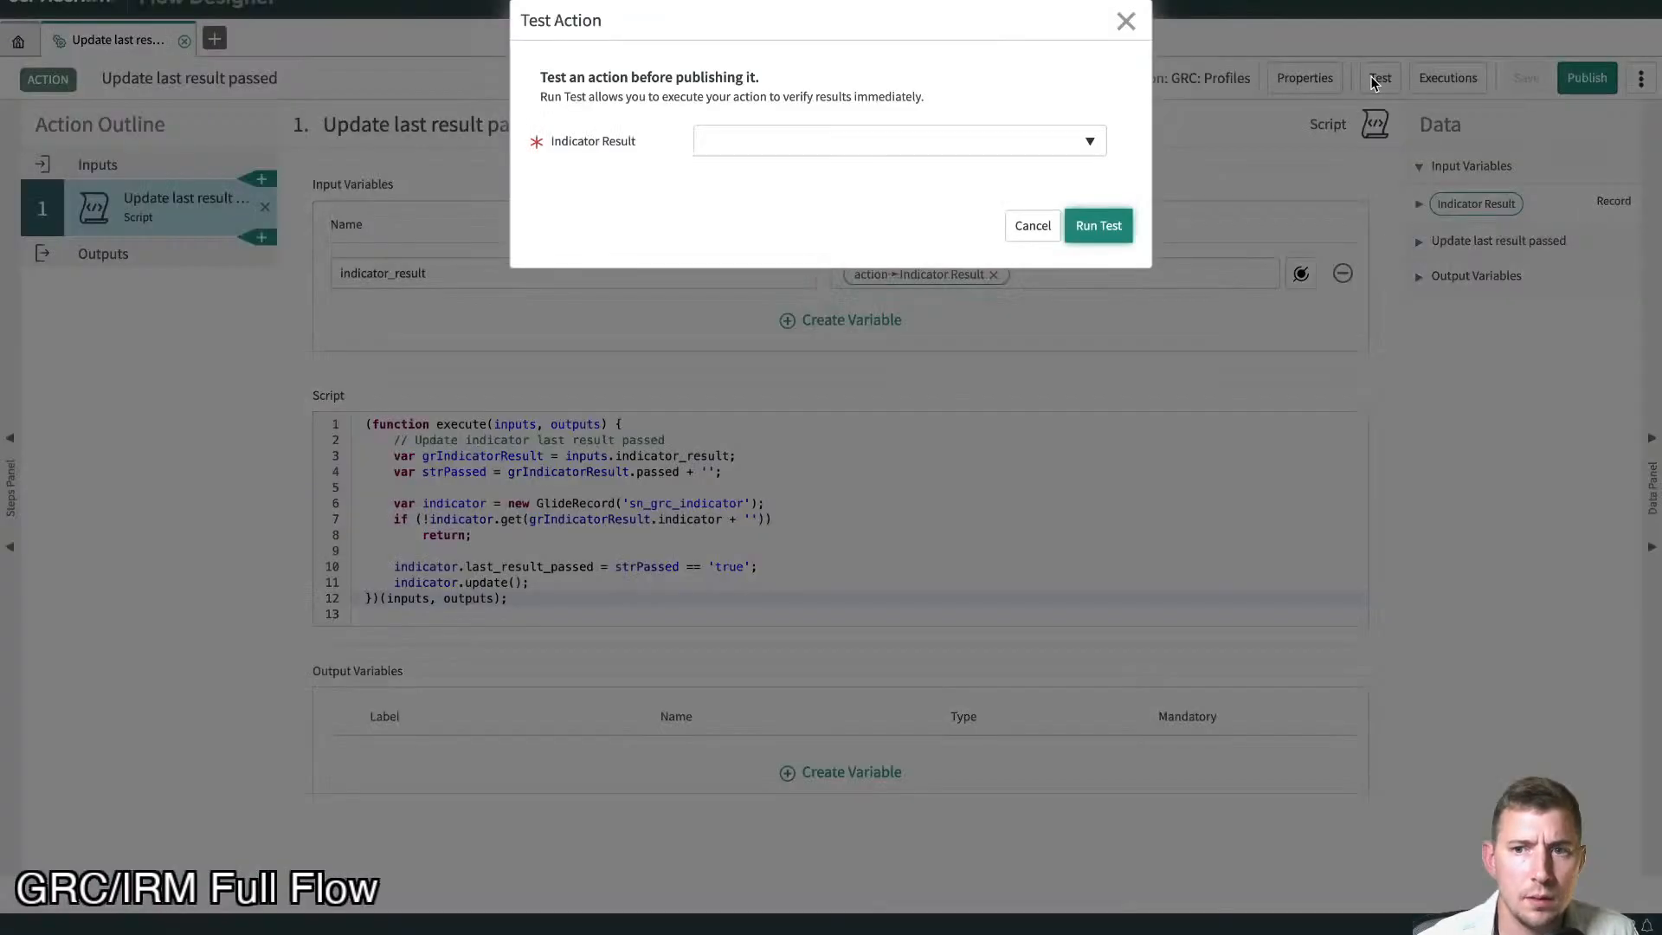
click(1089, 142)
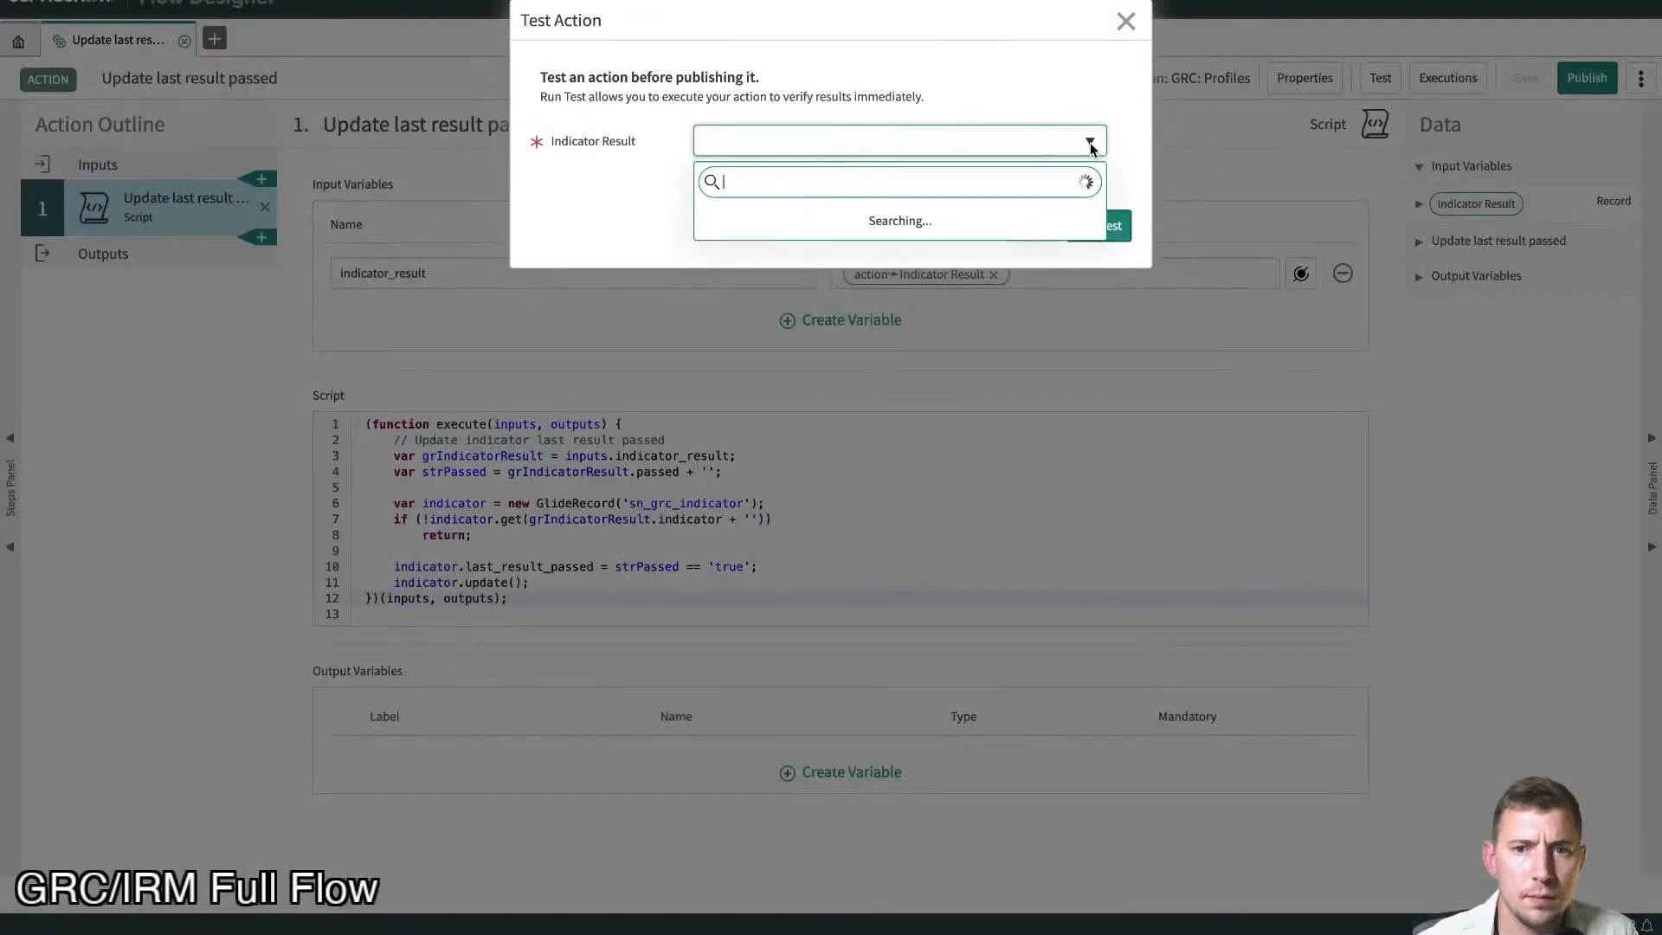
click(1038, 107)
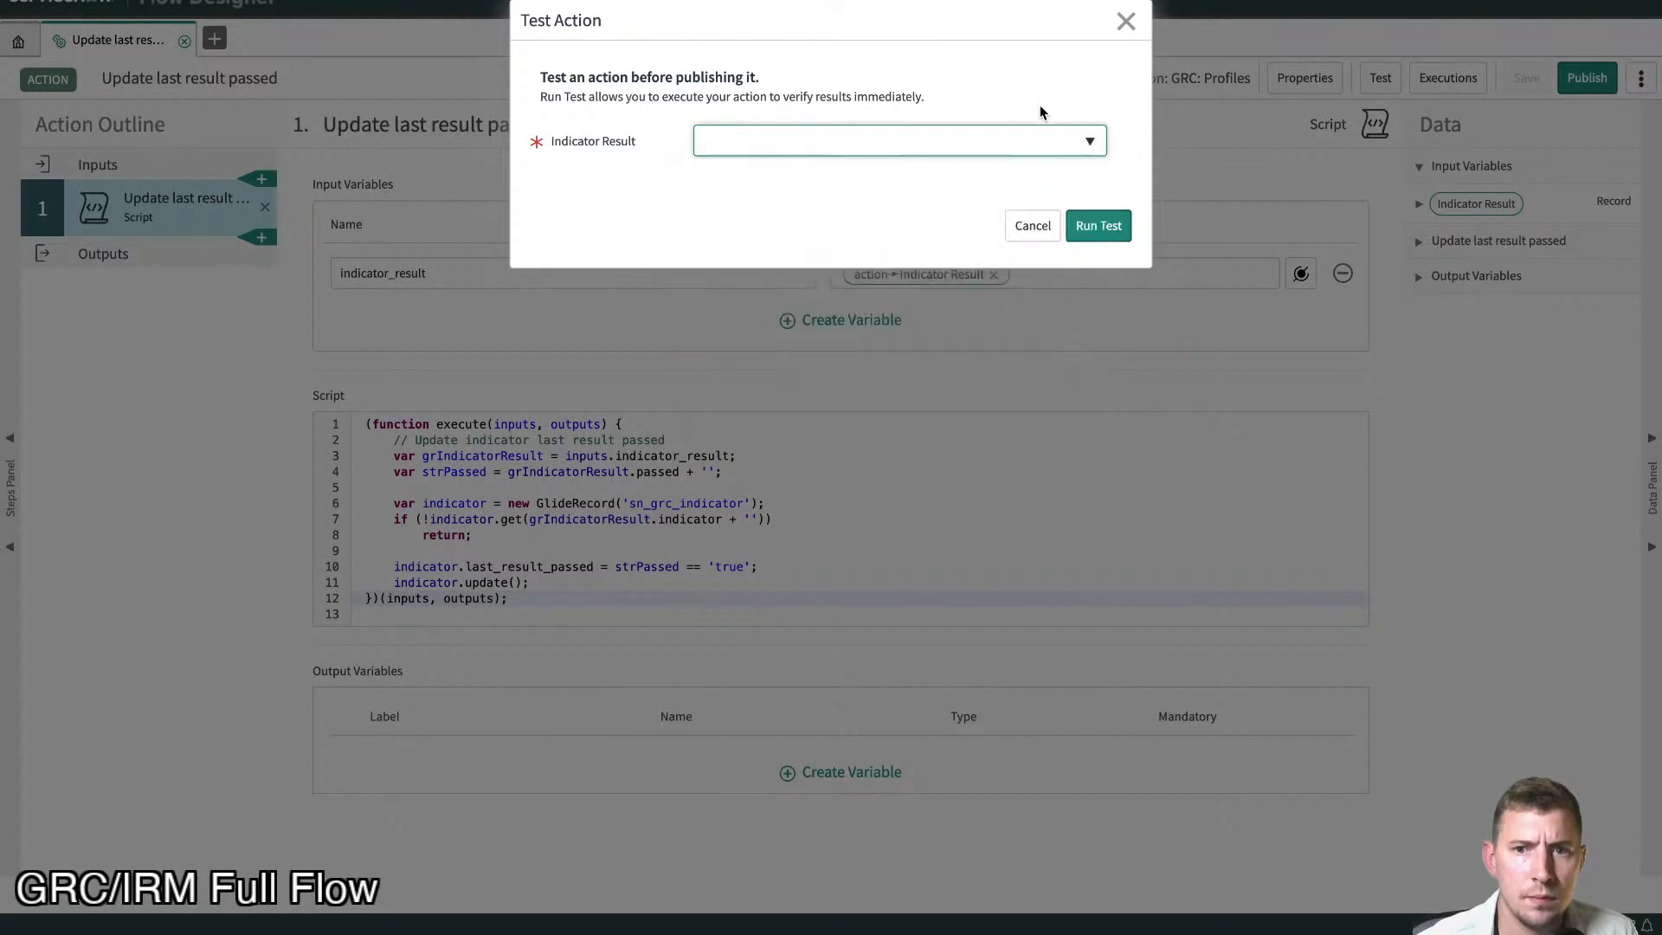
click(970, 141)
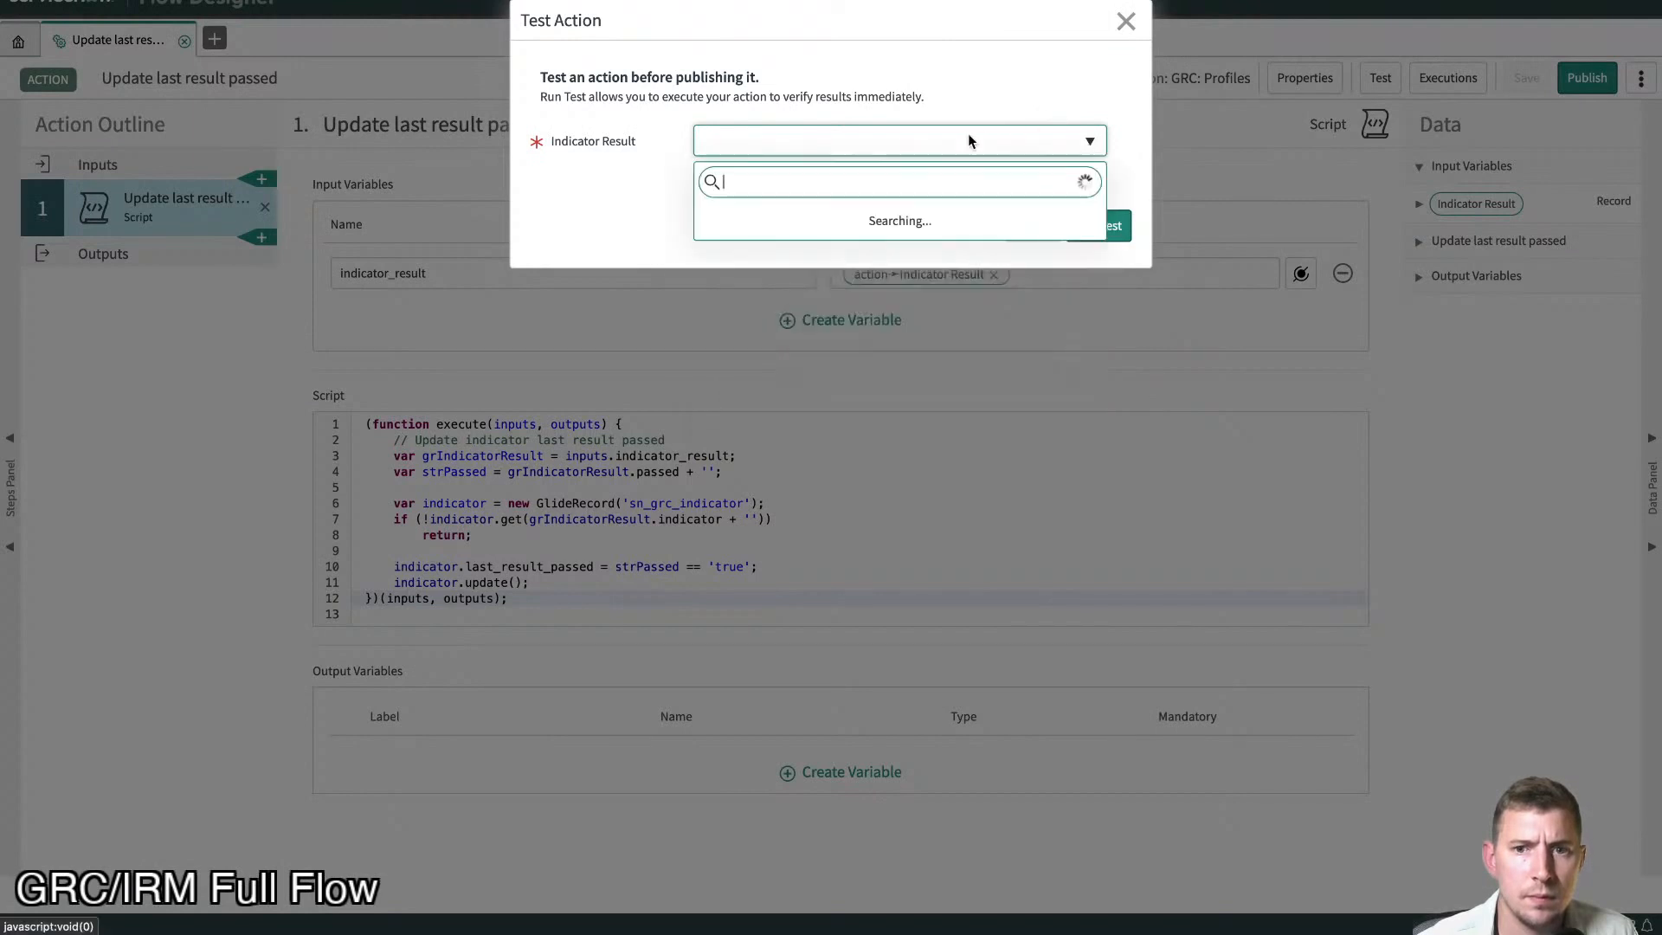
click(1000, 90)
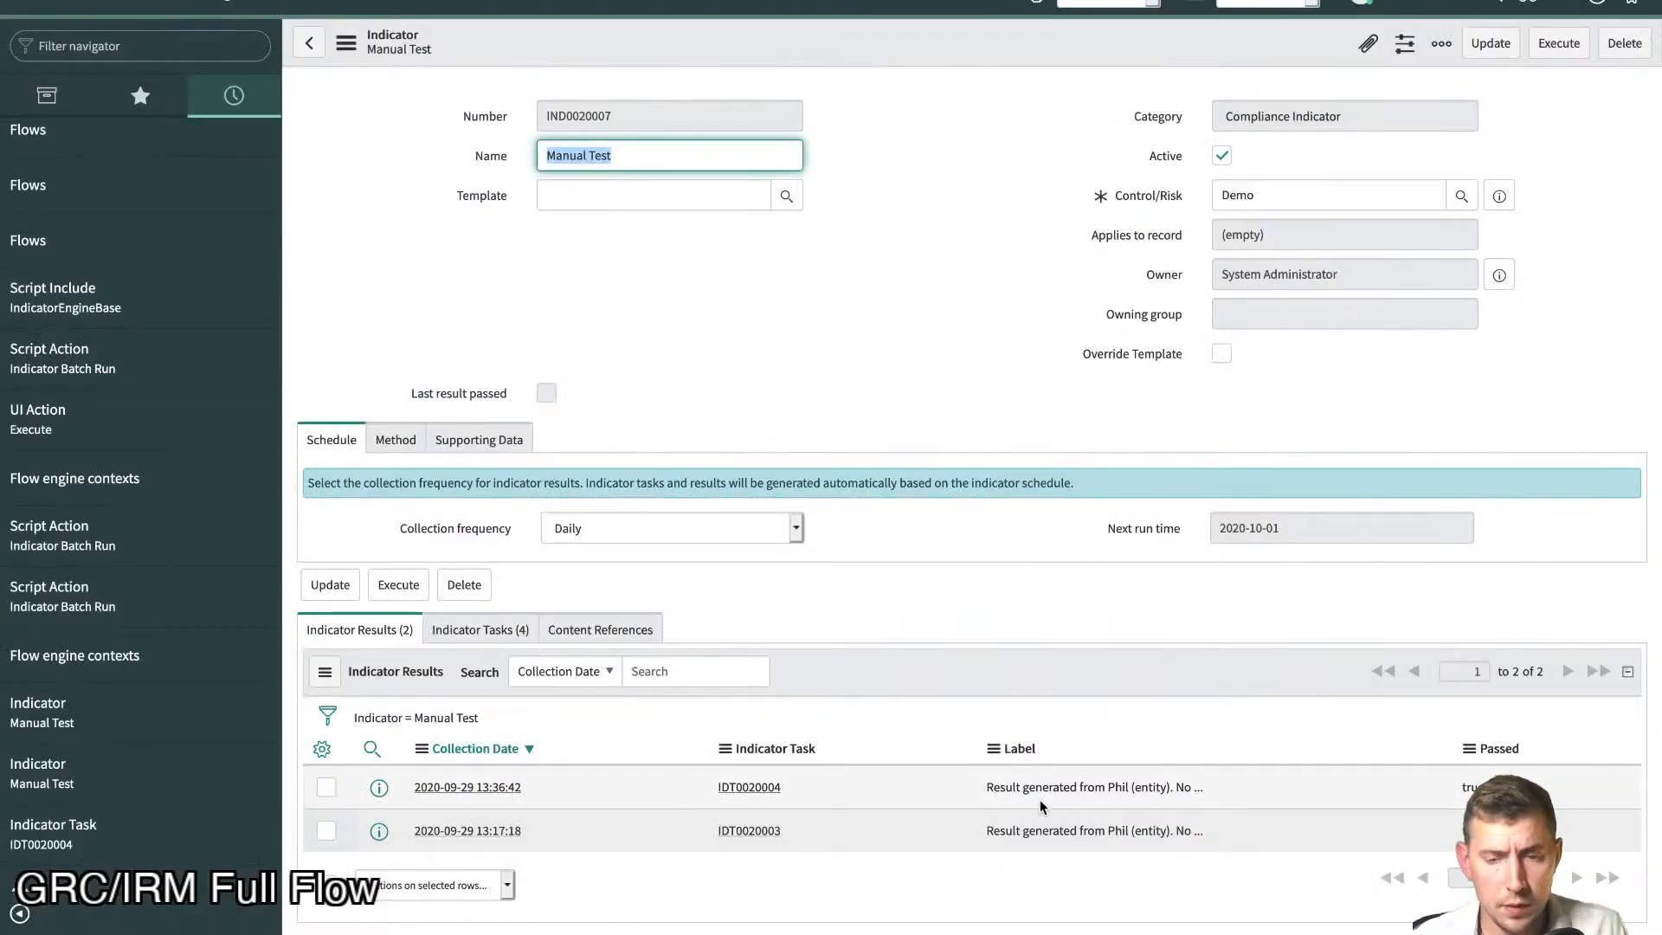
drag(987, 788, 1175, 792)
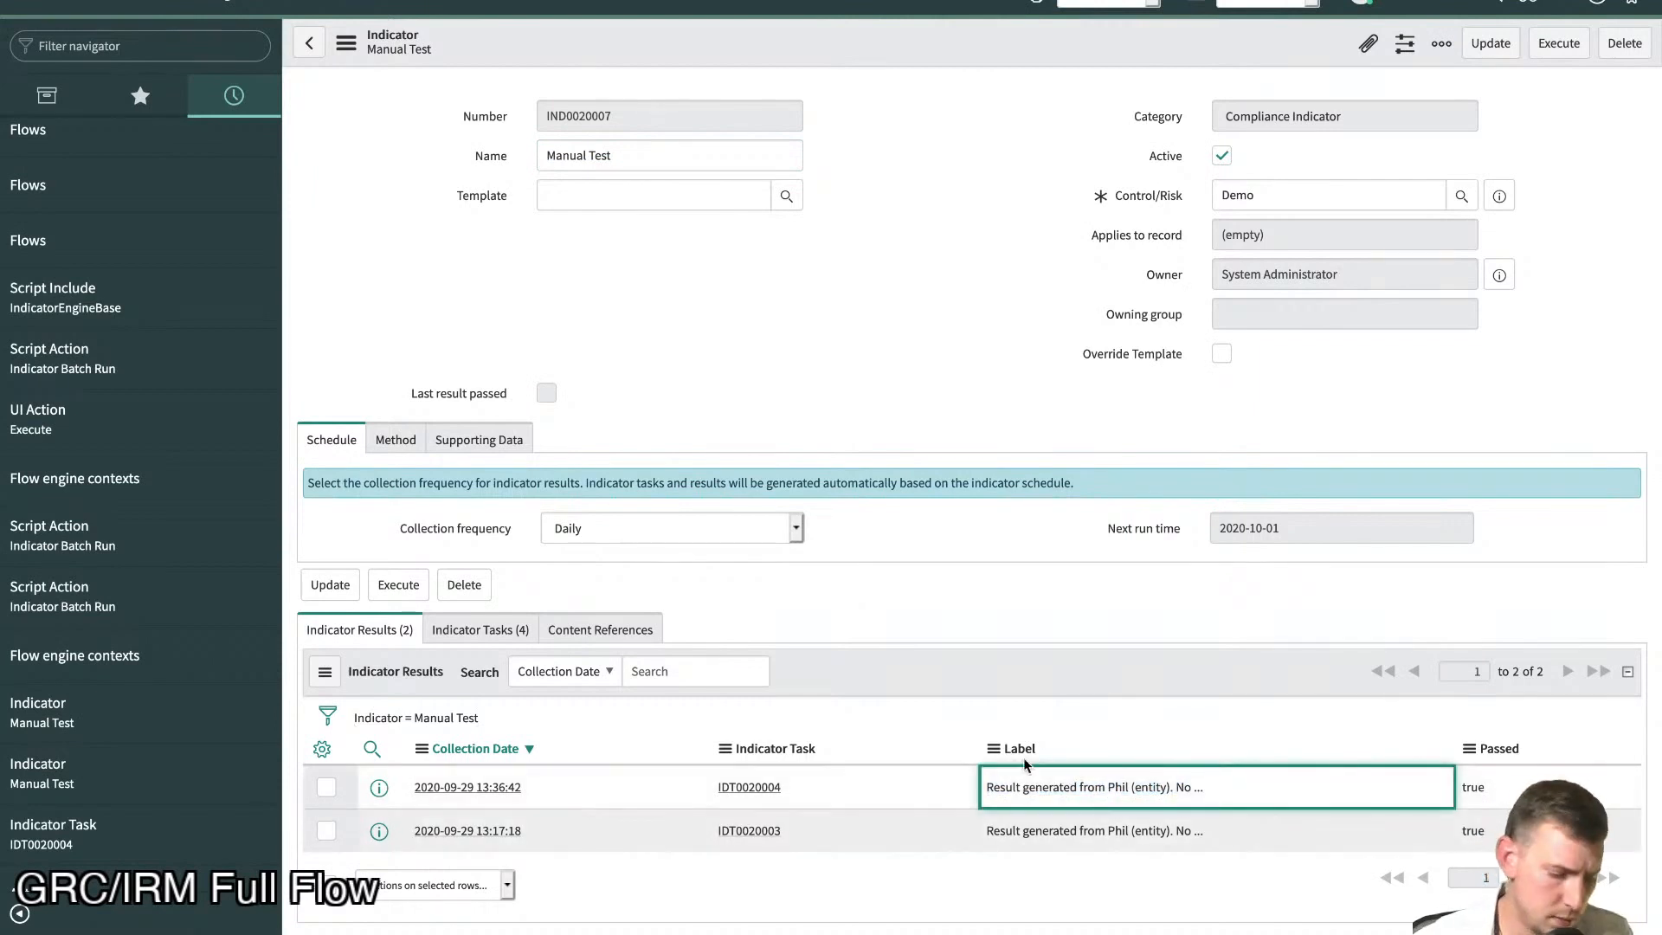
click(1037, 829)
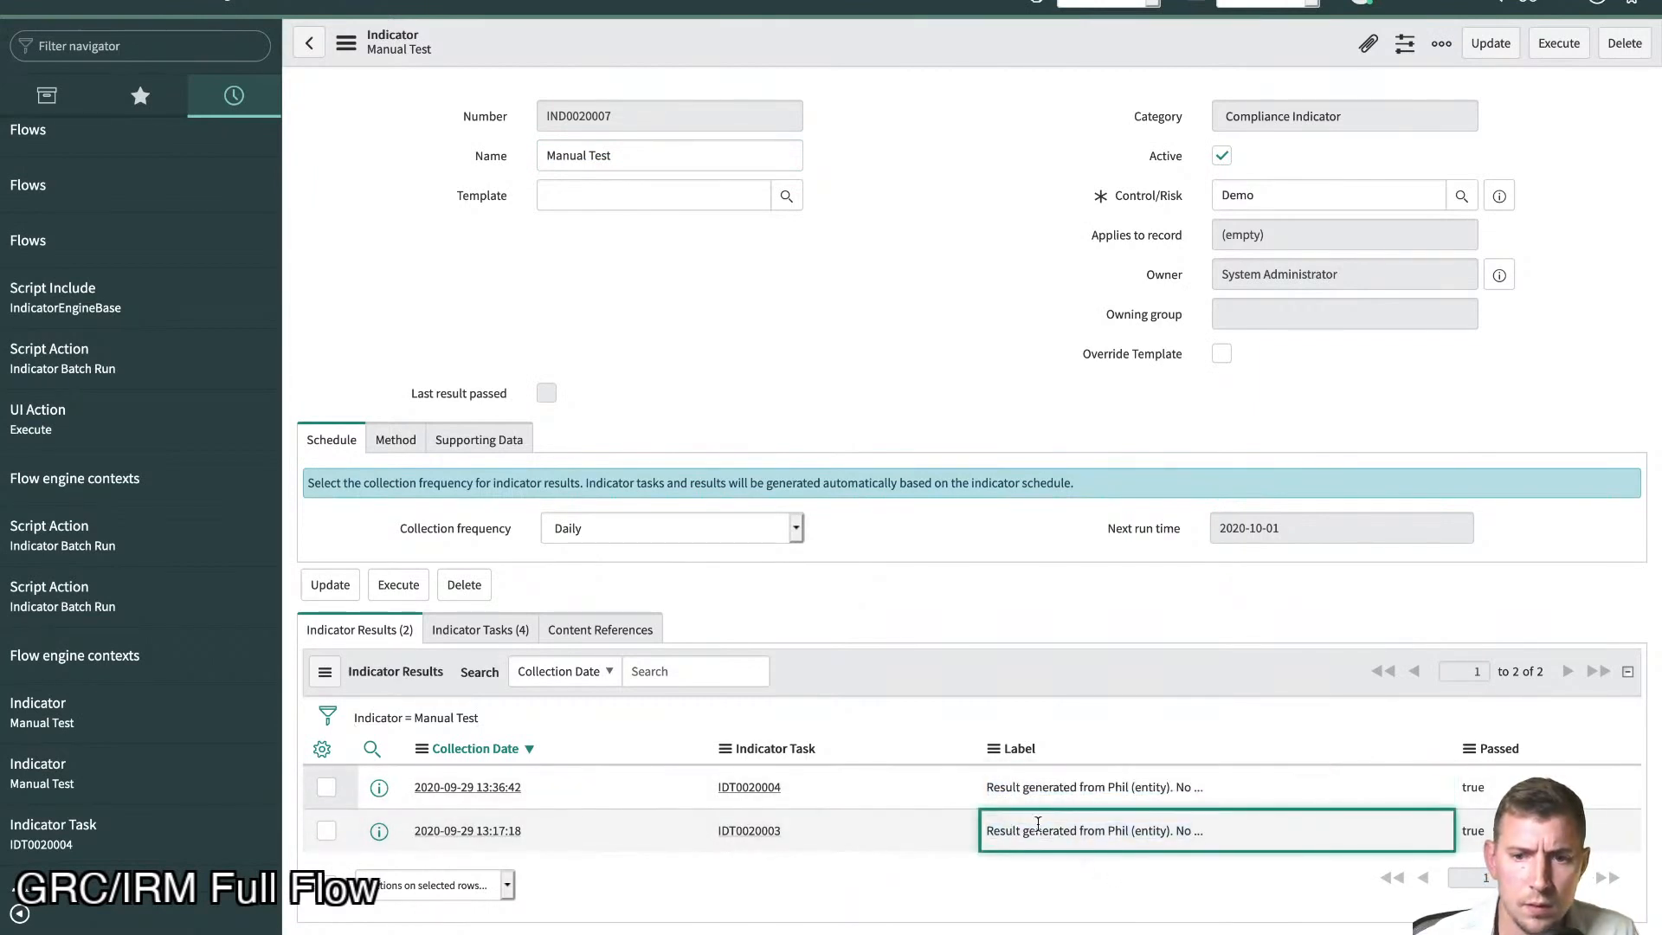
click(487, 833)
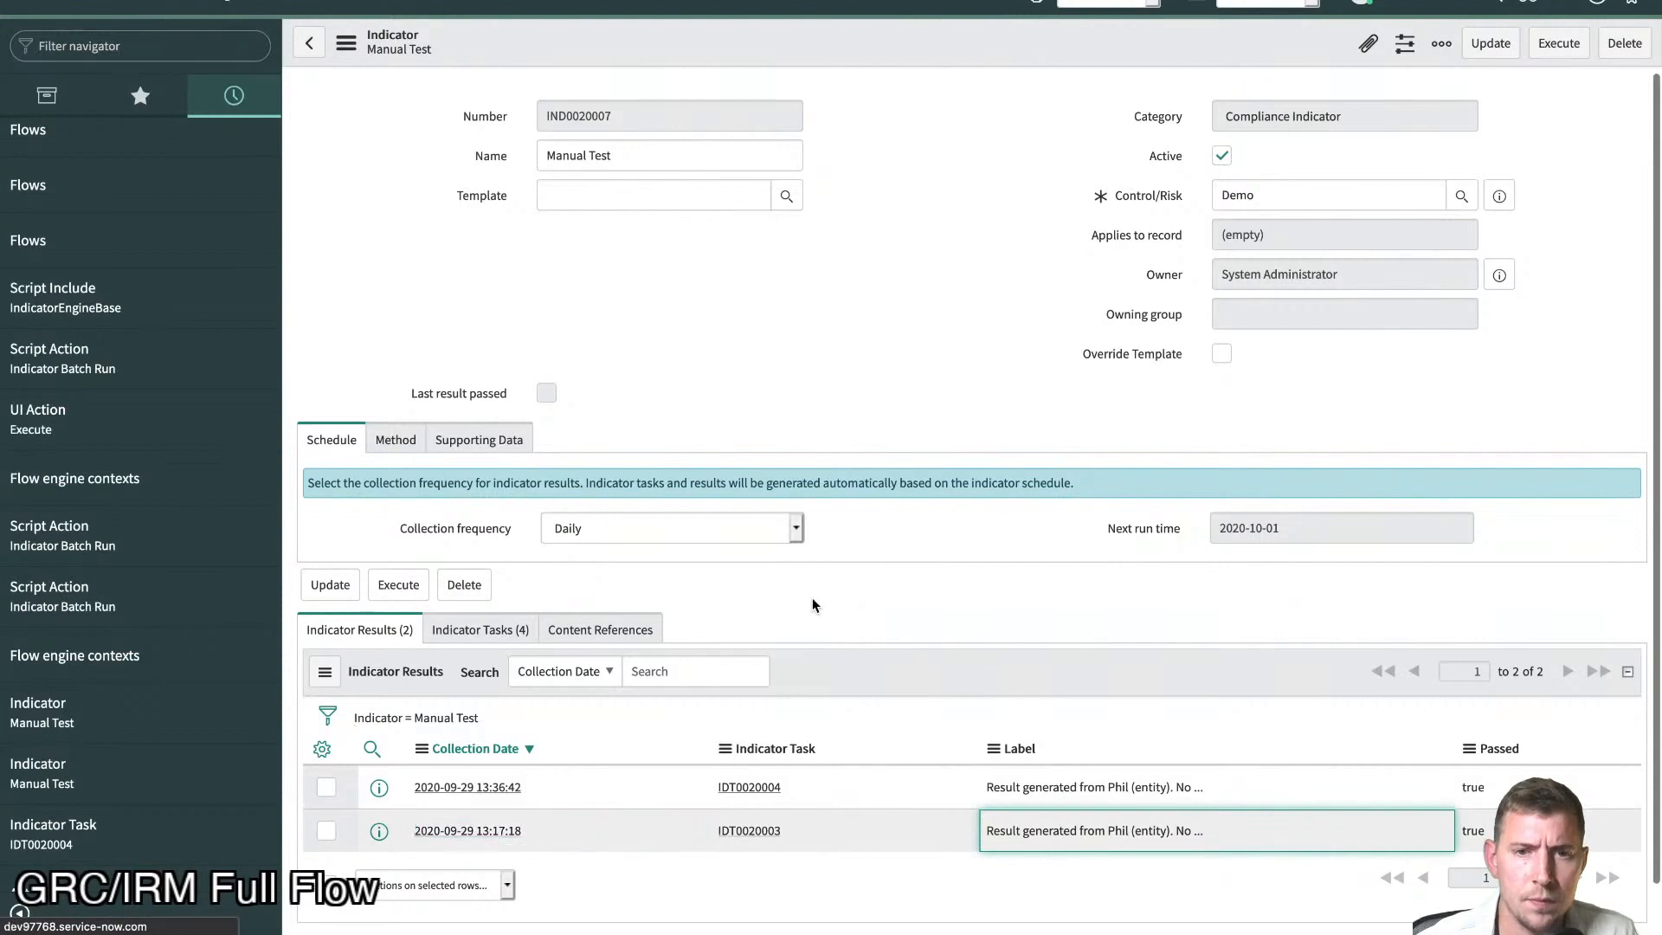
drag(1021, 323, 517, 303)
key(super+c)
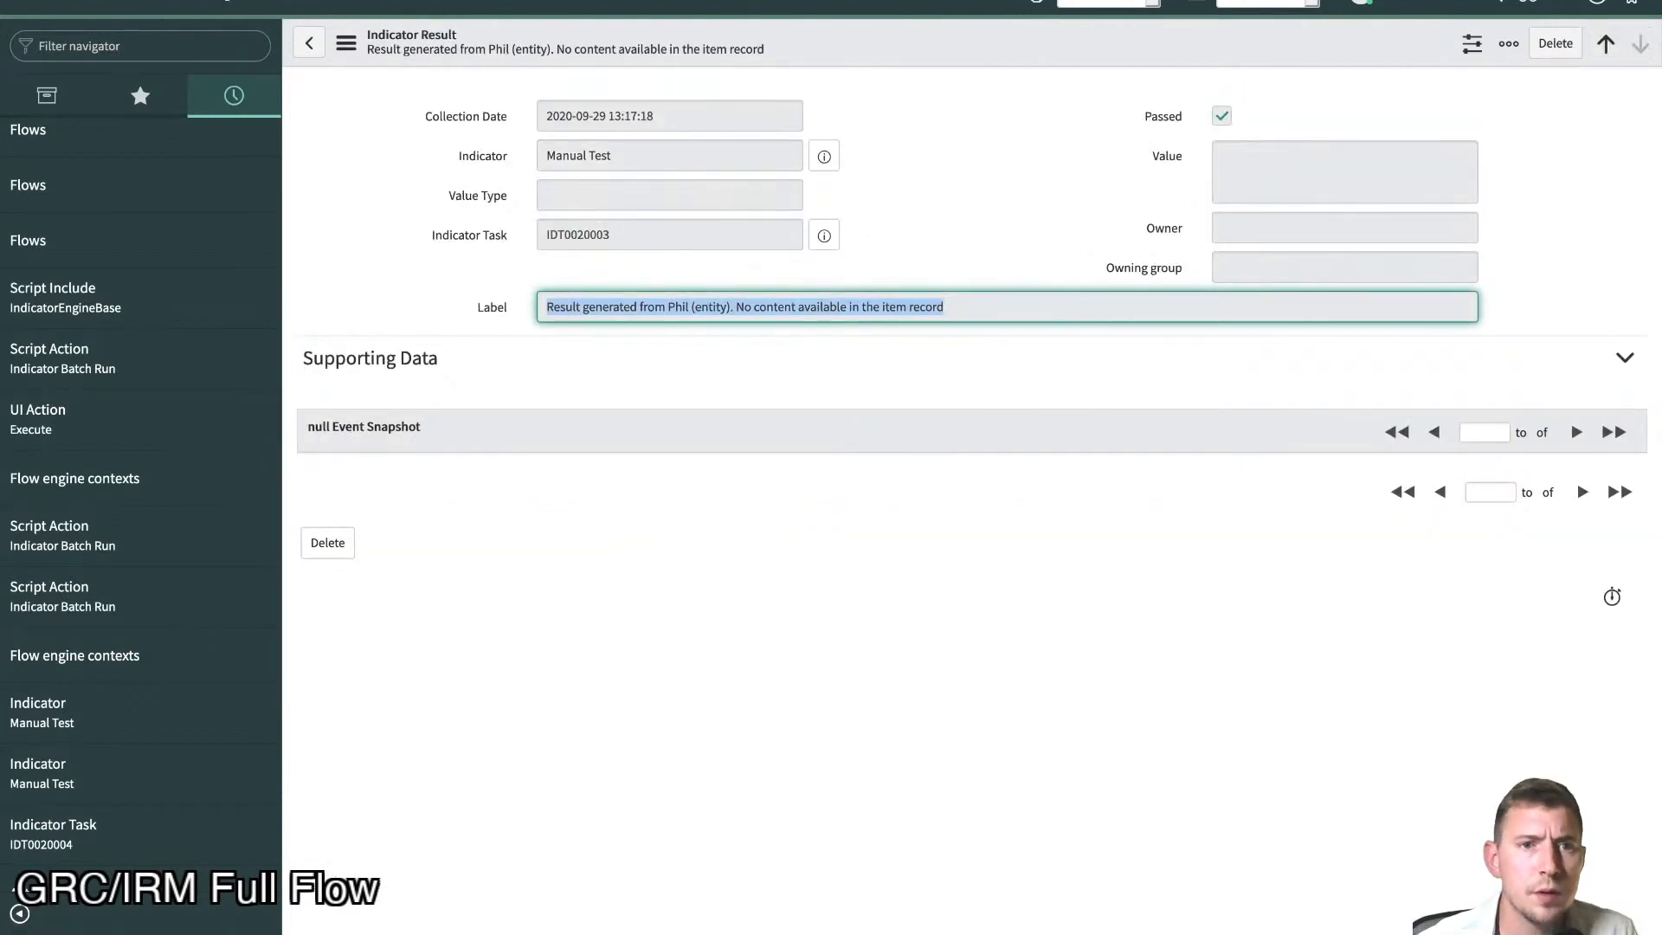
- Set the action test's Indicator Result to the record matching the copied label and run the test
click(764, 2)
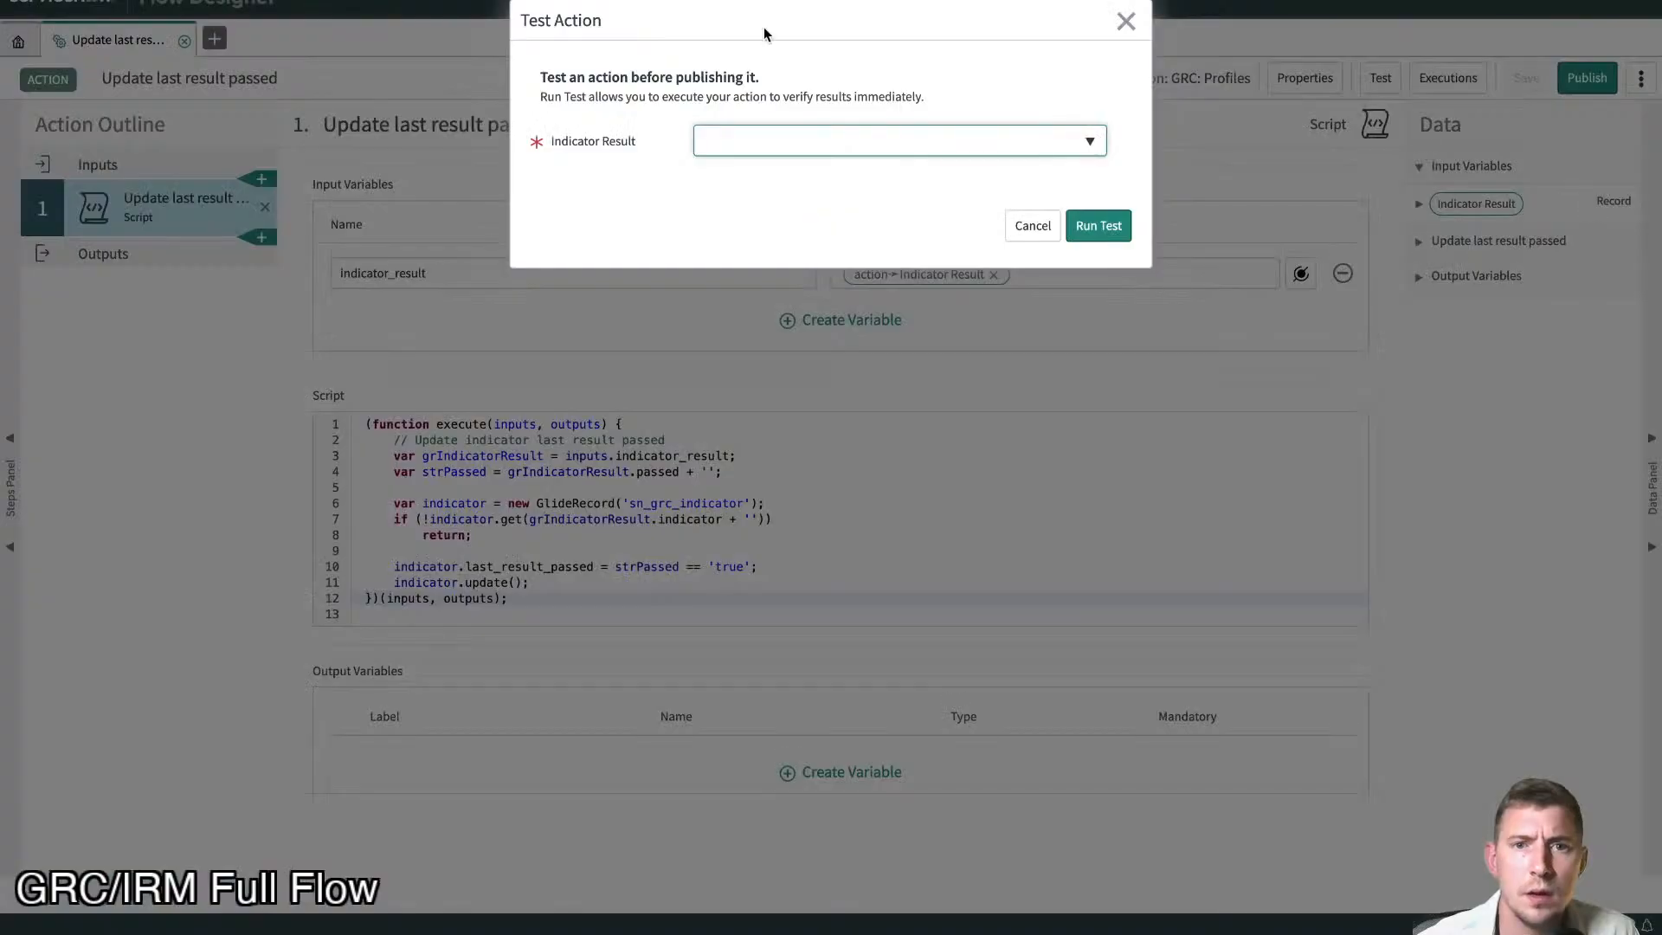
click(798, 135)
key(super+v)
click(798, 213)
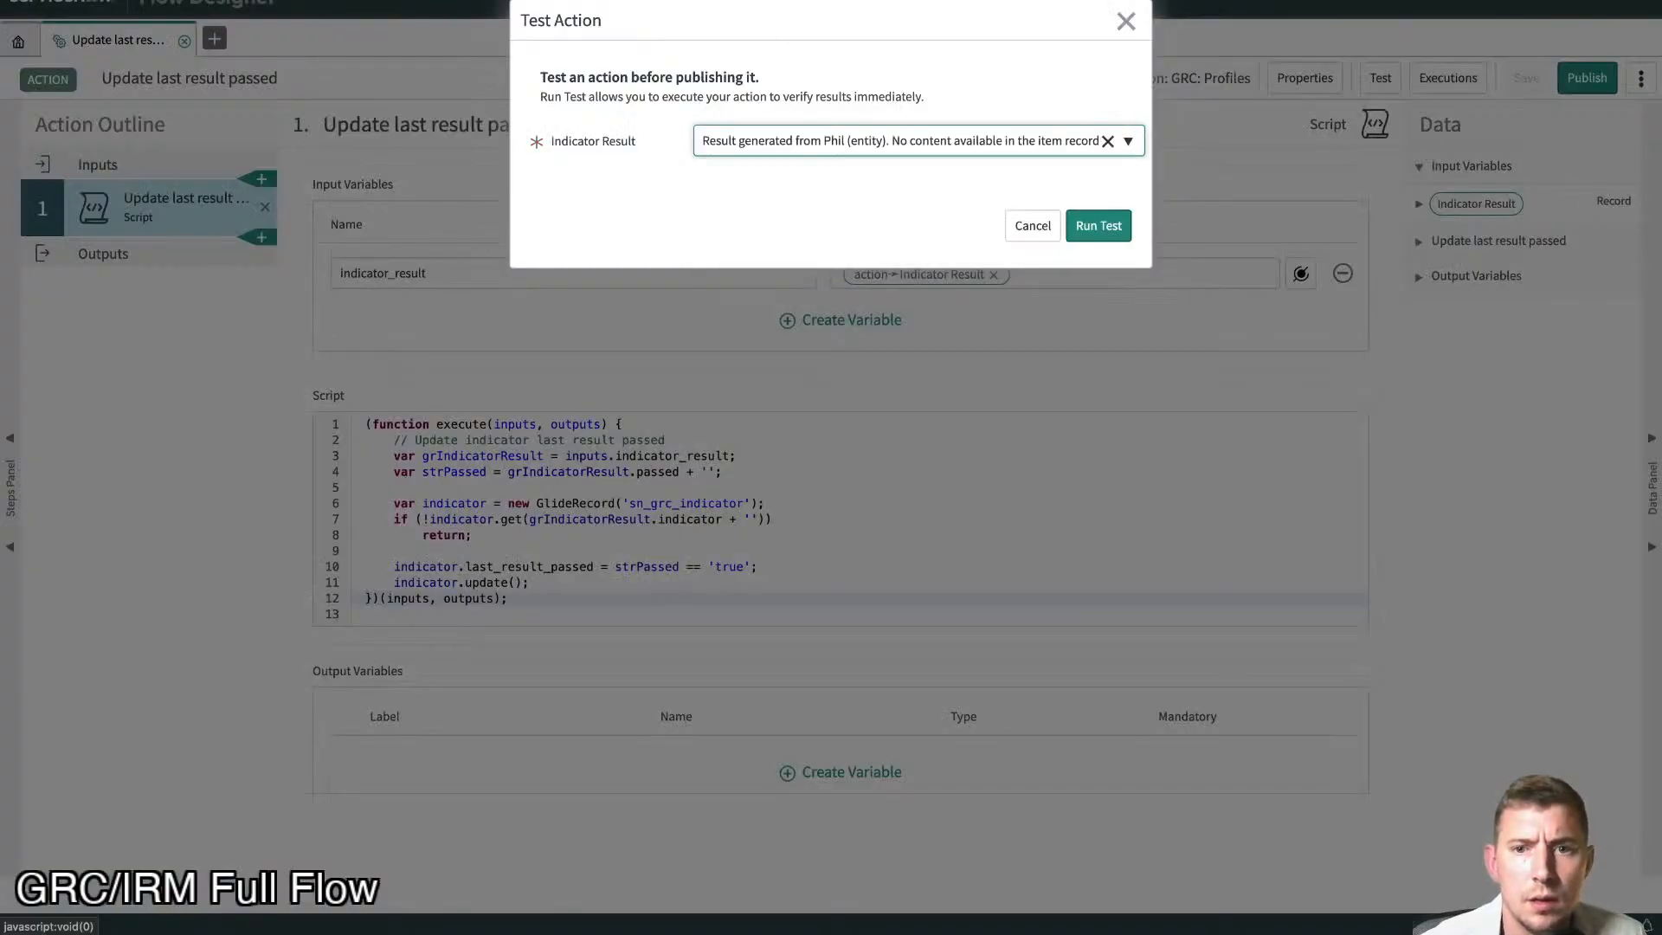
click(1095, 225)
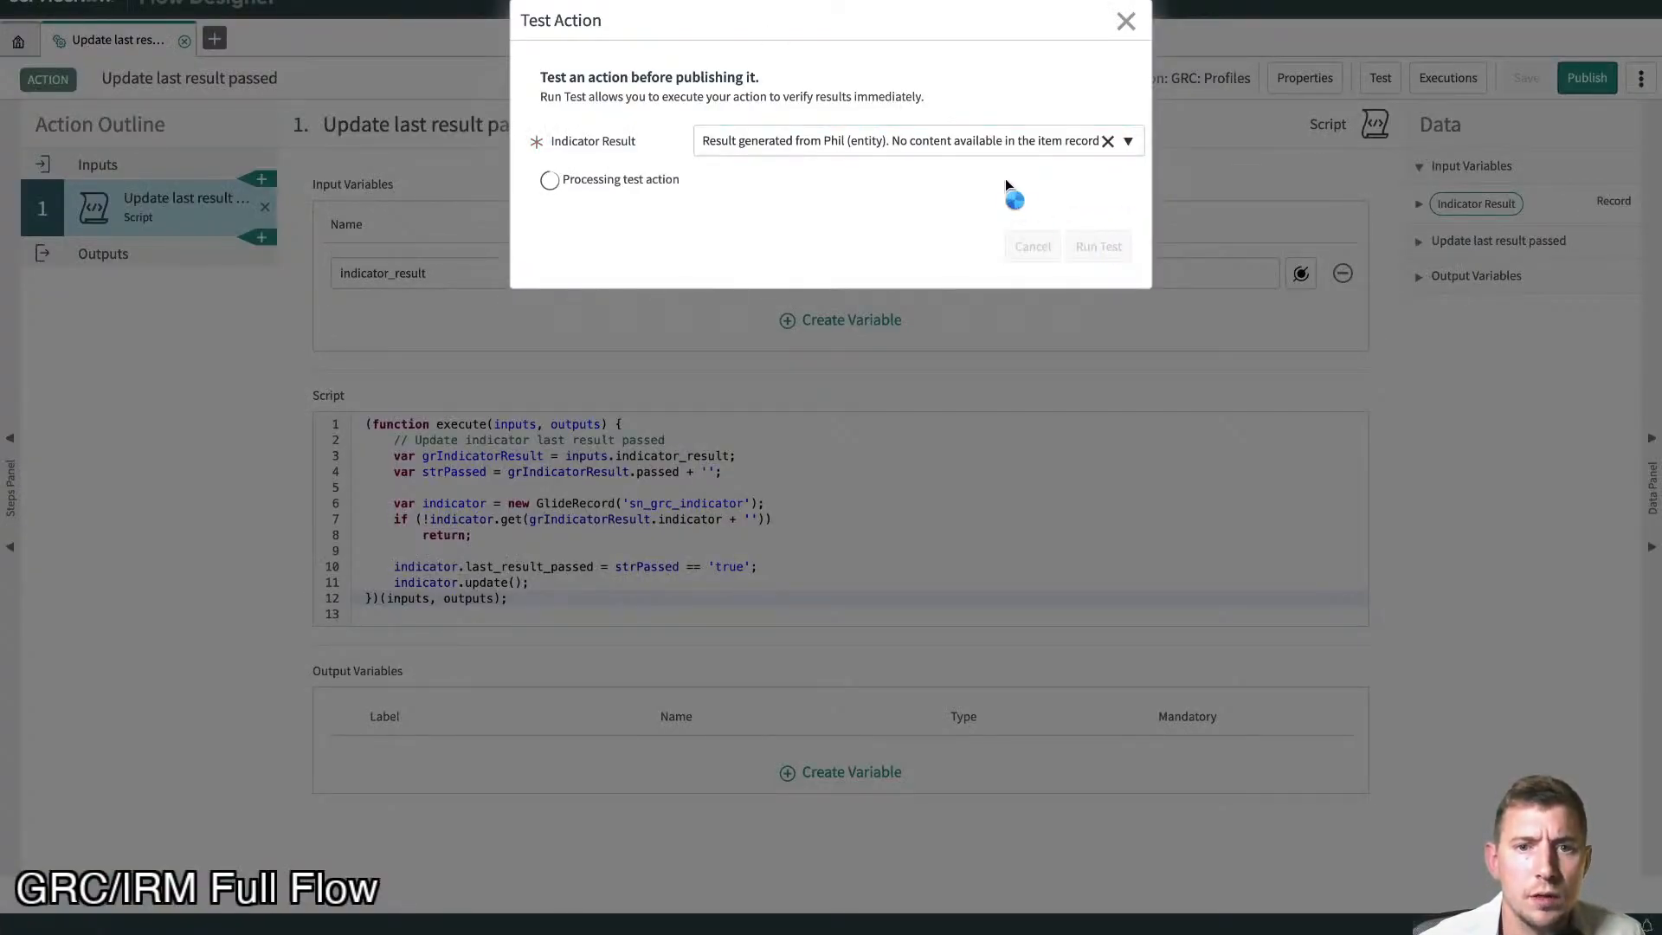
- Examine the test's execution details and the Manual Test indicator's Last result passed field, and close the execution details and test dialog
click(760, 181)
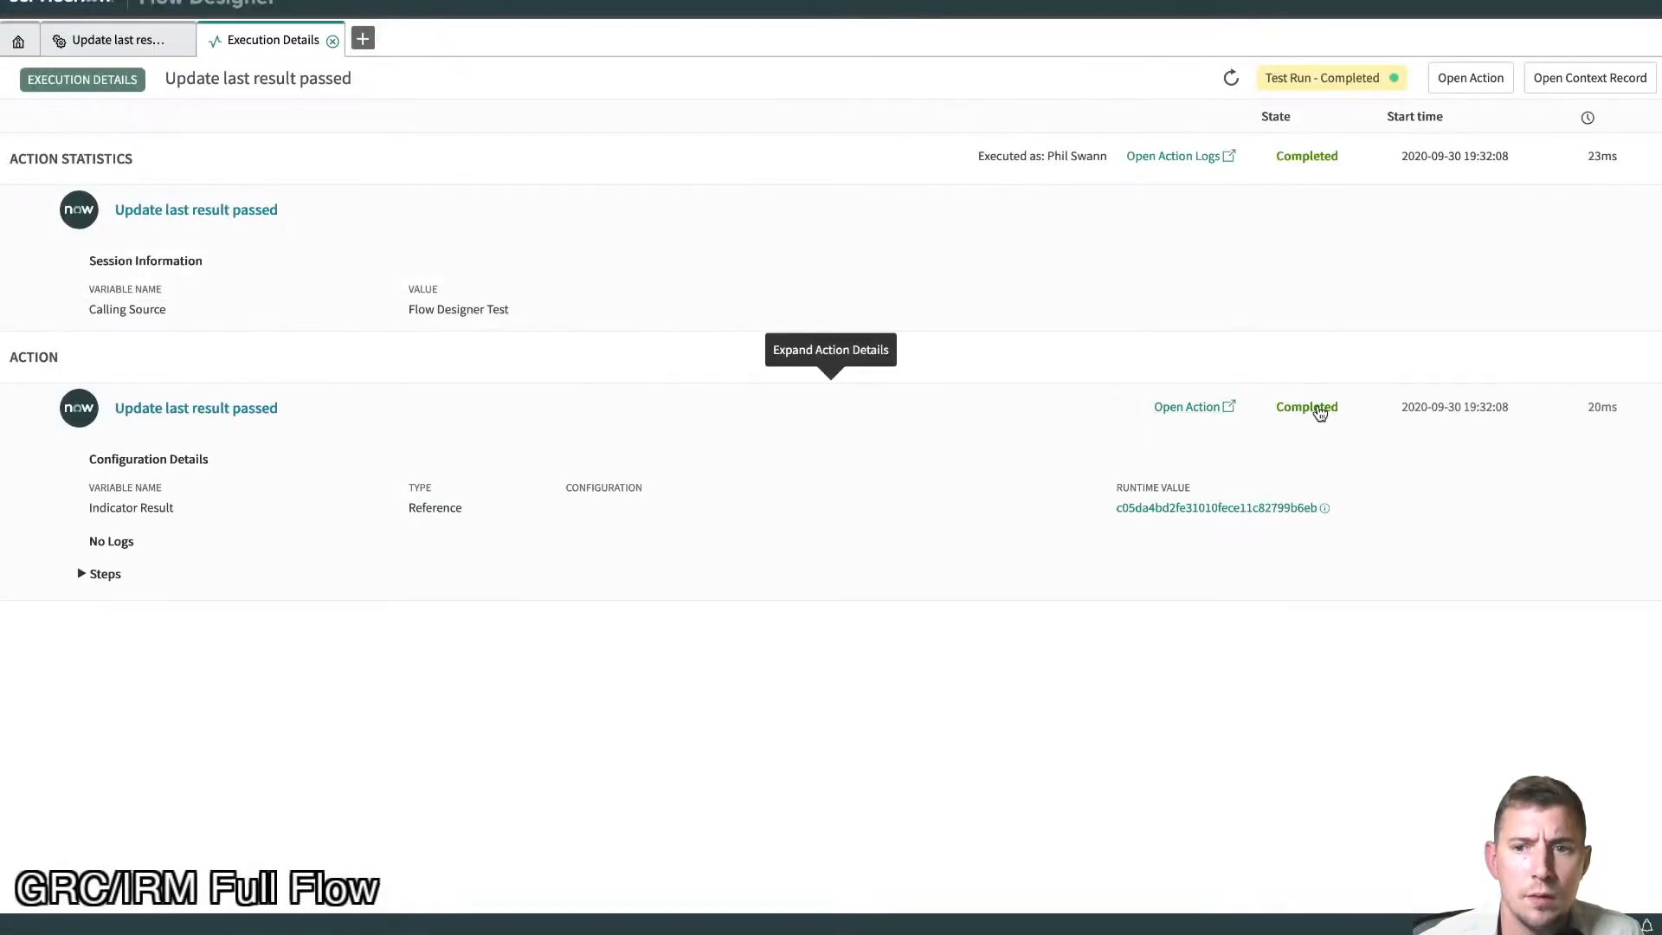
click(274, 3)
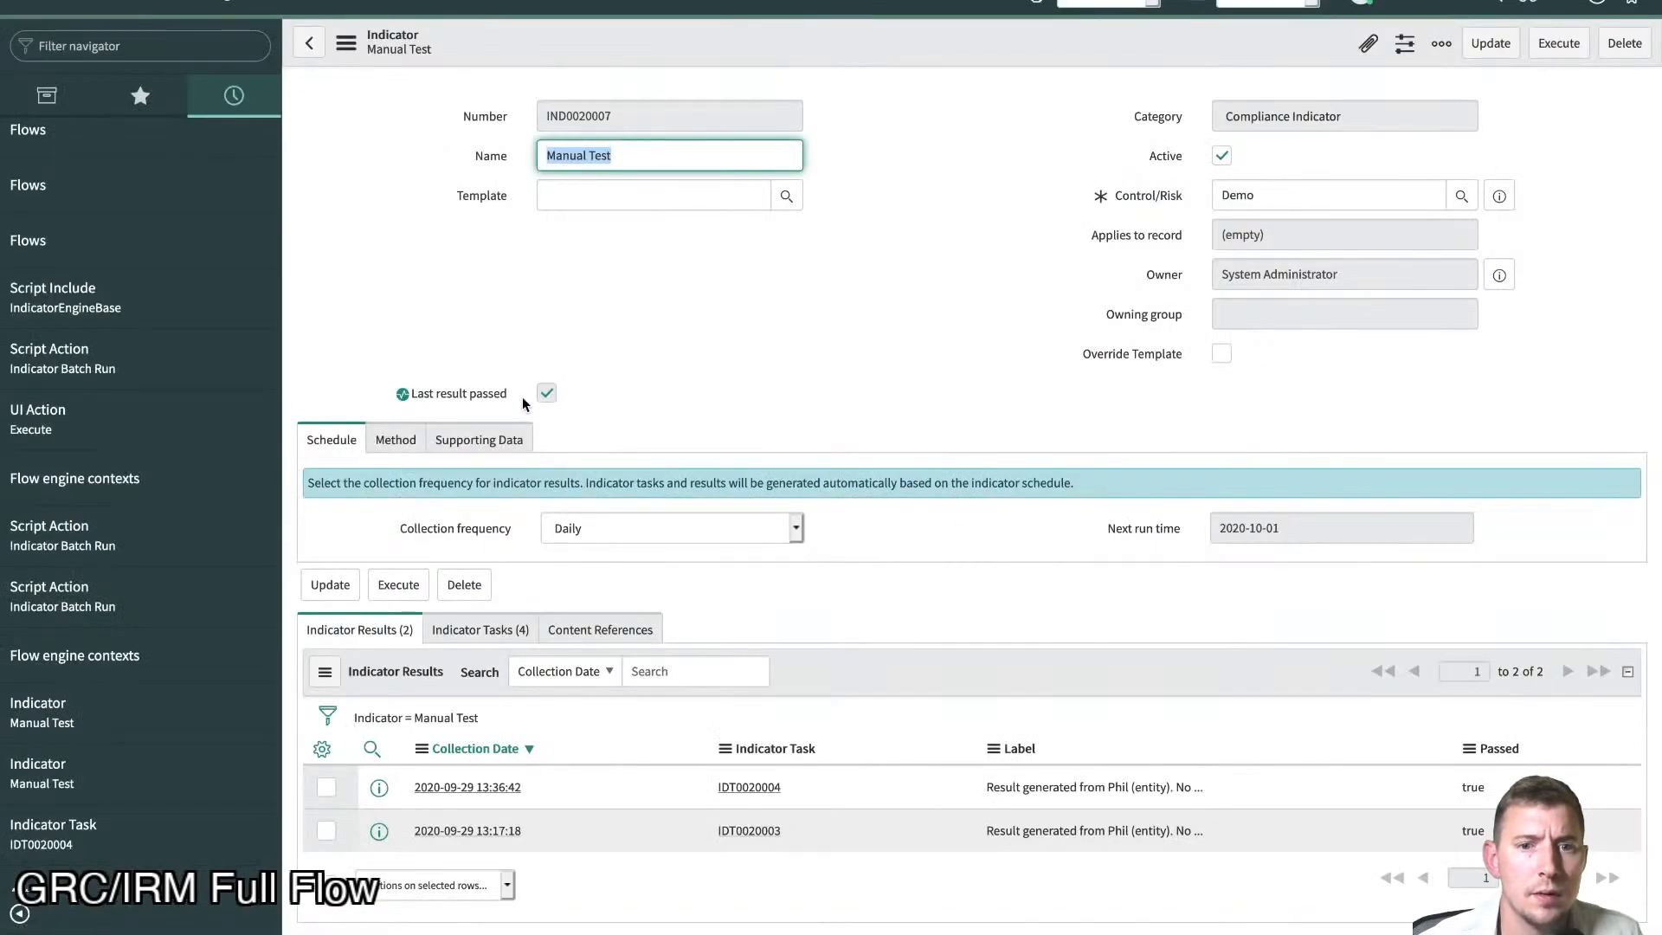
click(628, 378)
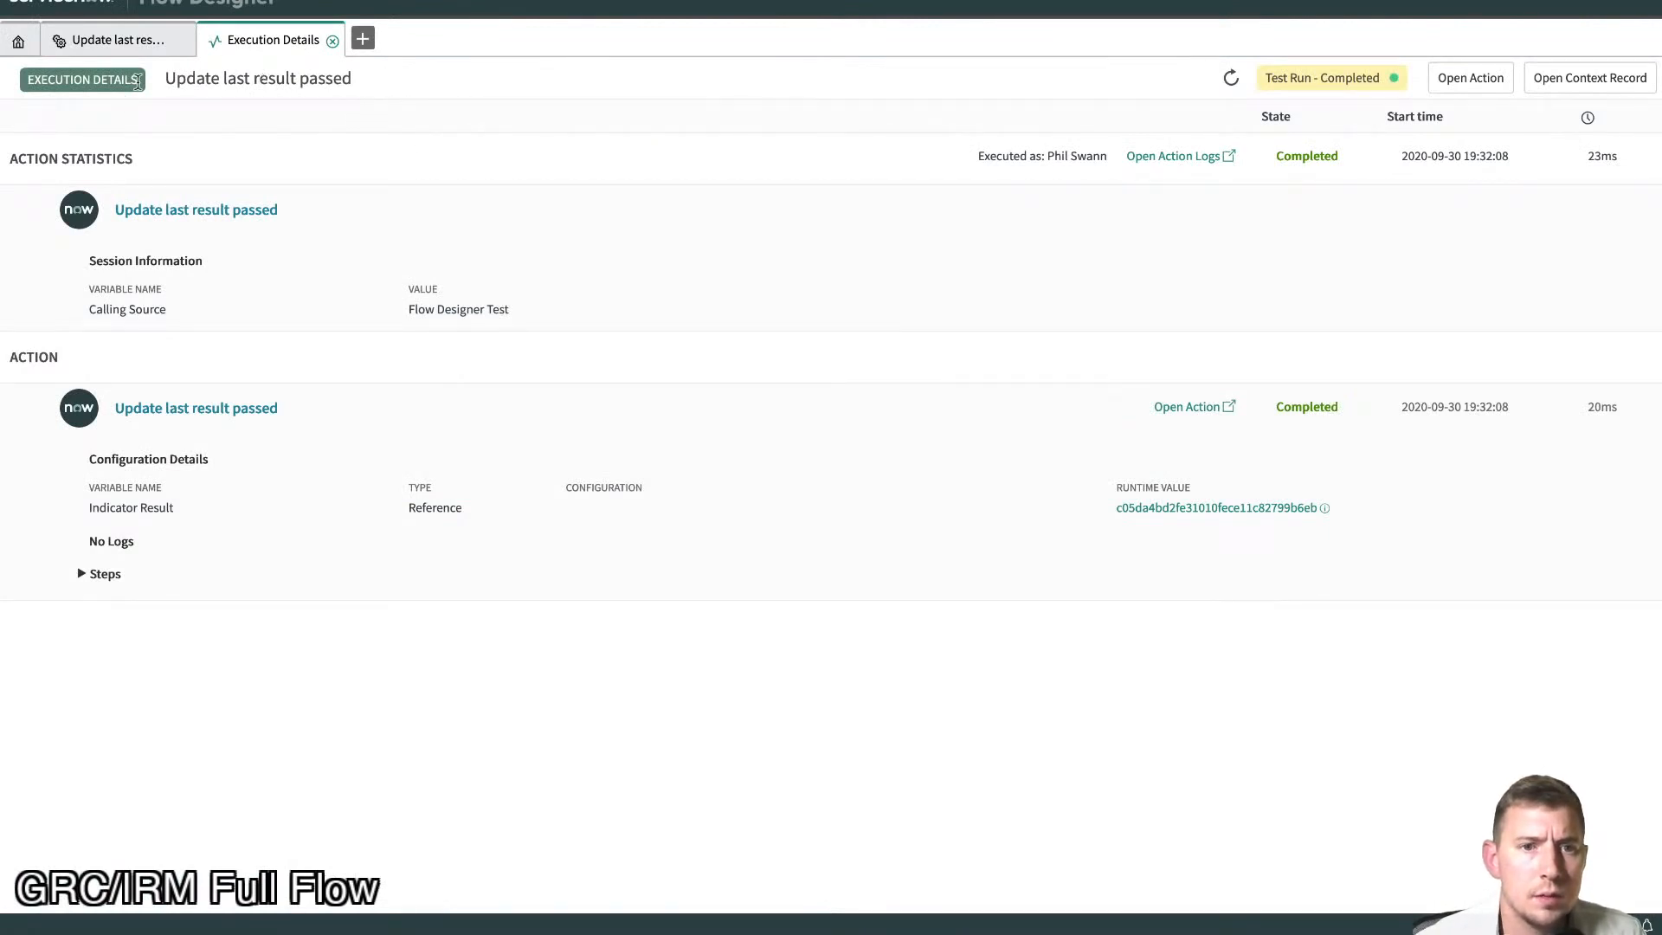
click(332, 40)
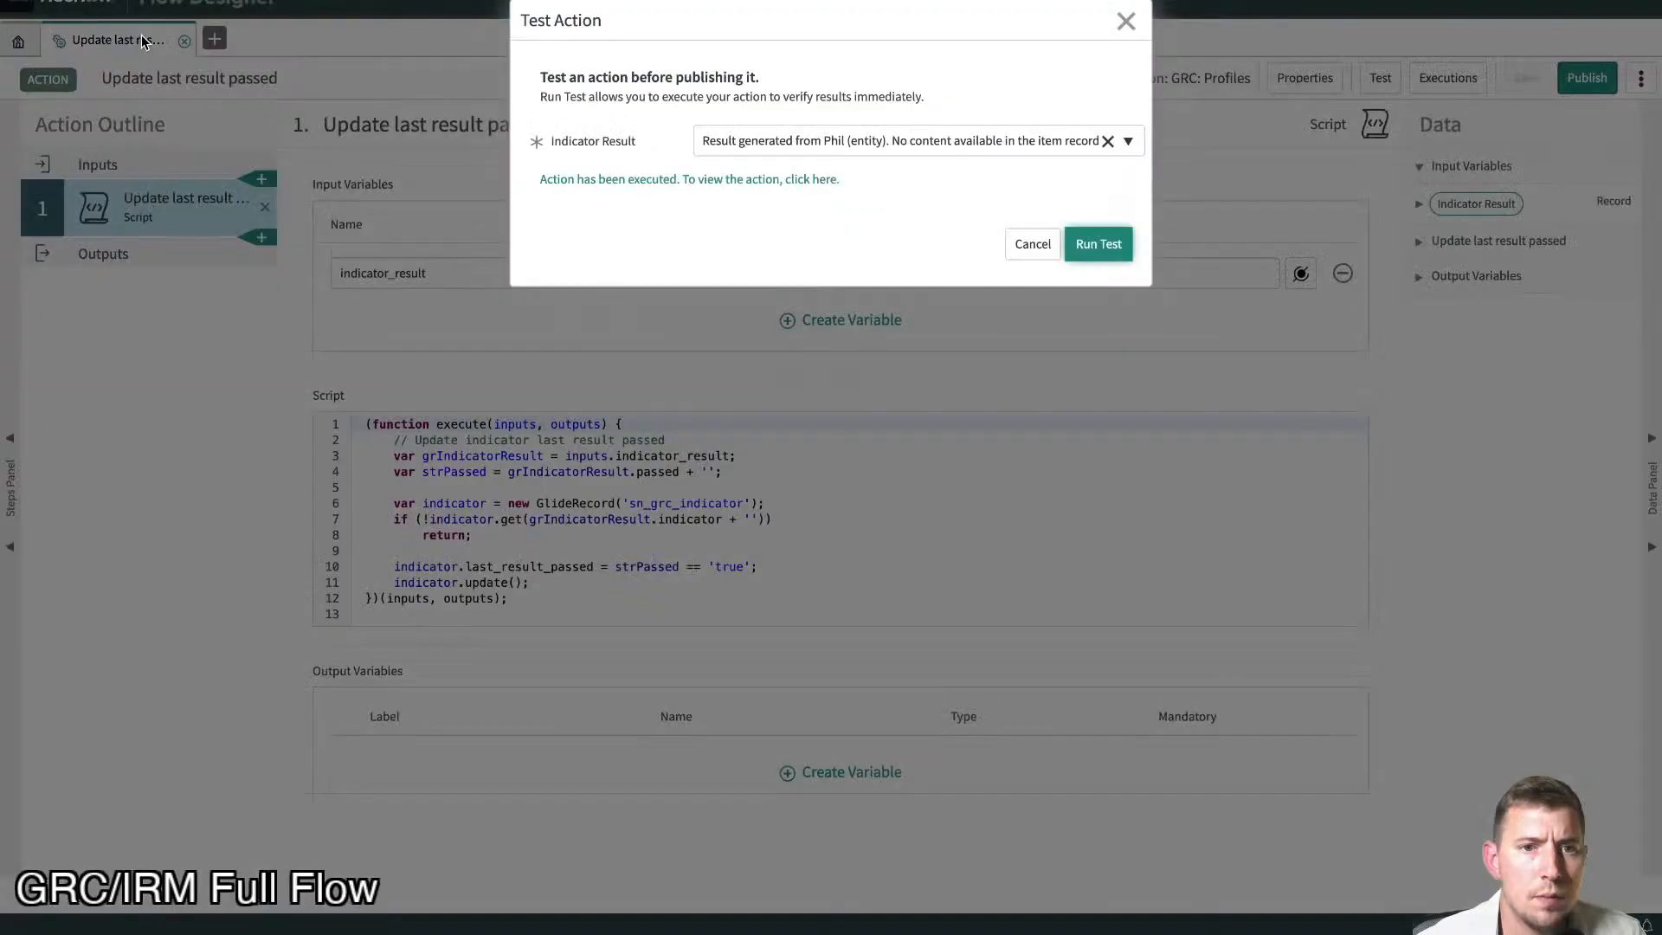
click(1031, 245)
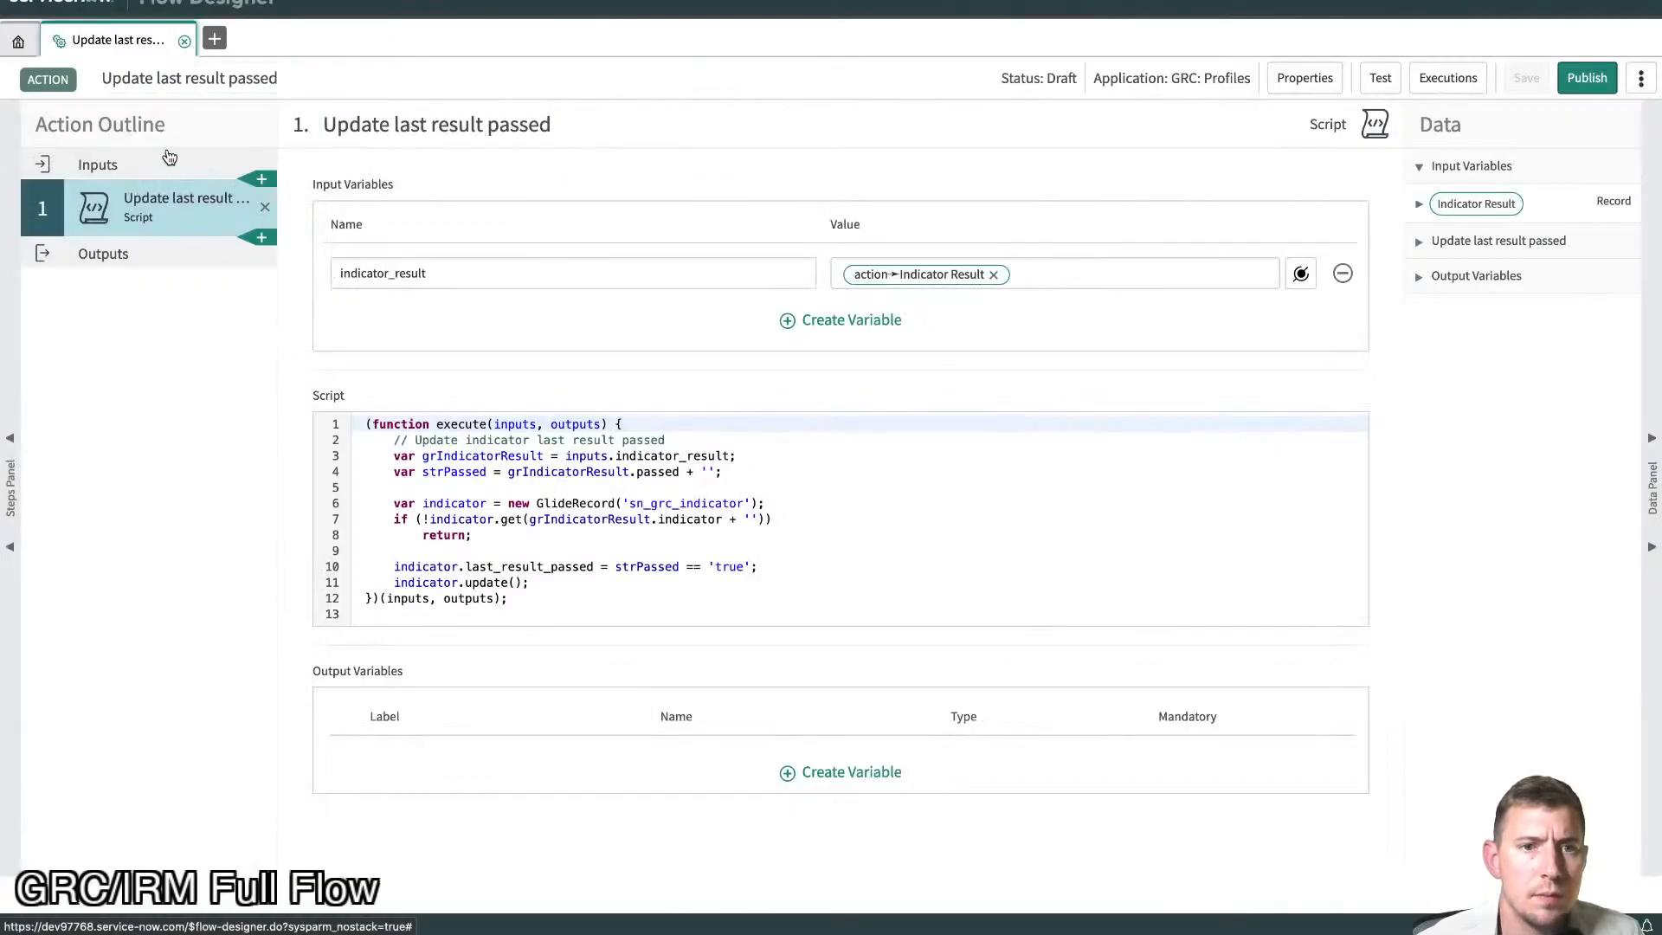
- Rename the action to "Update Indicator last result passed", save it and publish it
click(184, 82)
drag(313, 82, 86, 79)
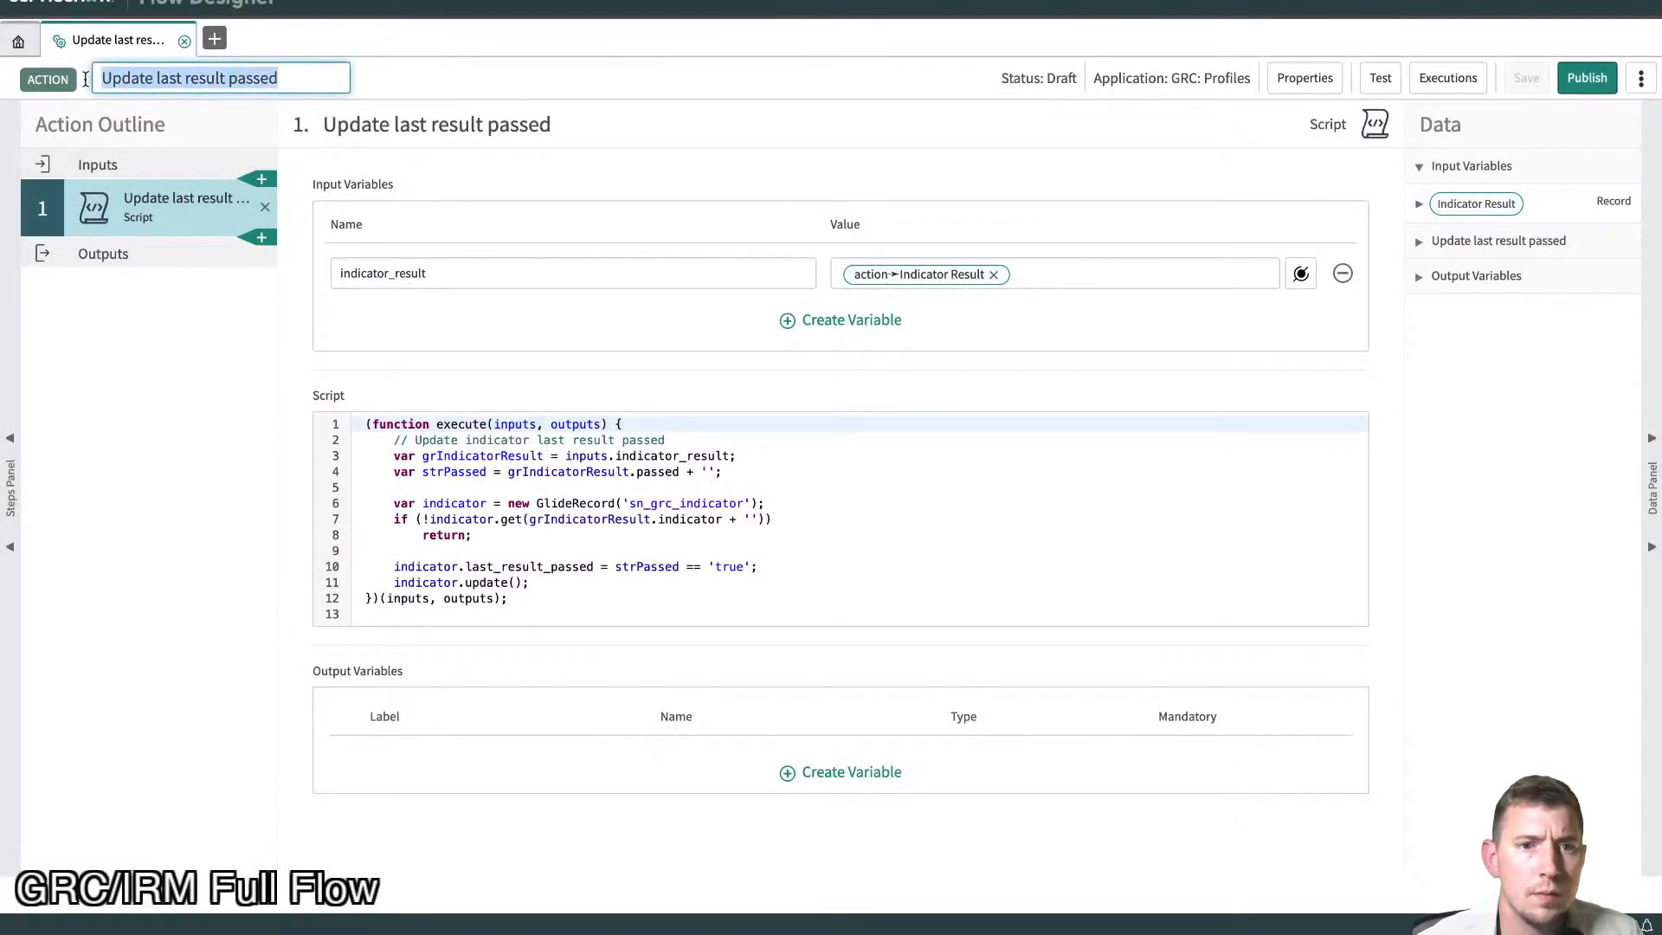
click(152, 80)
text(Indicator)
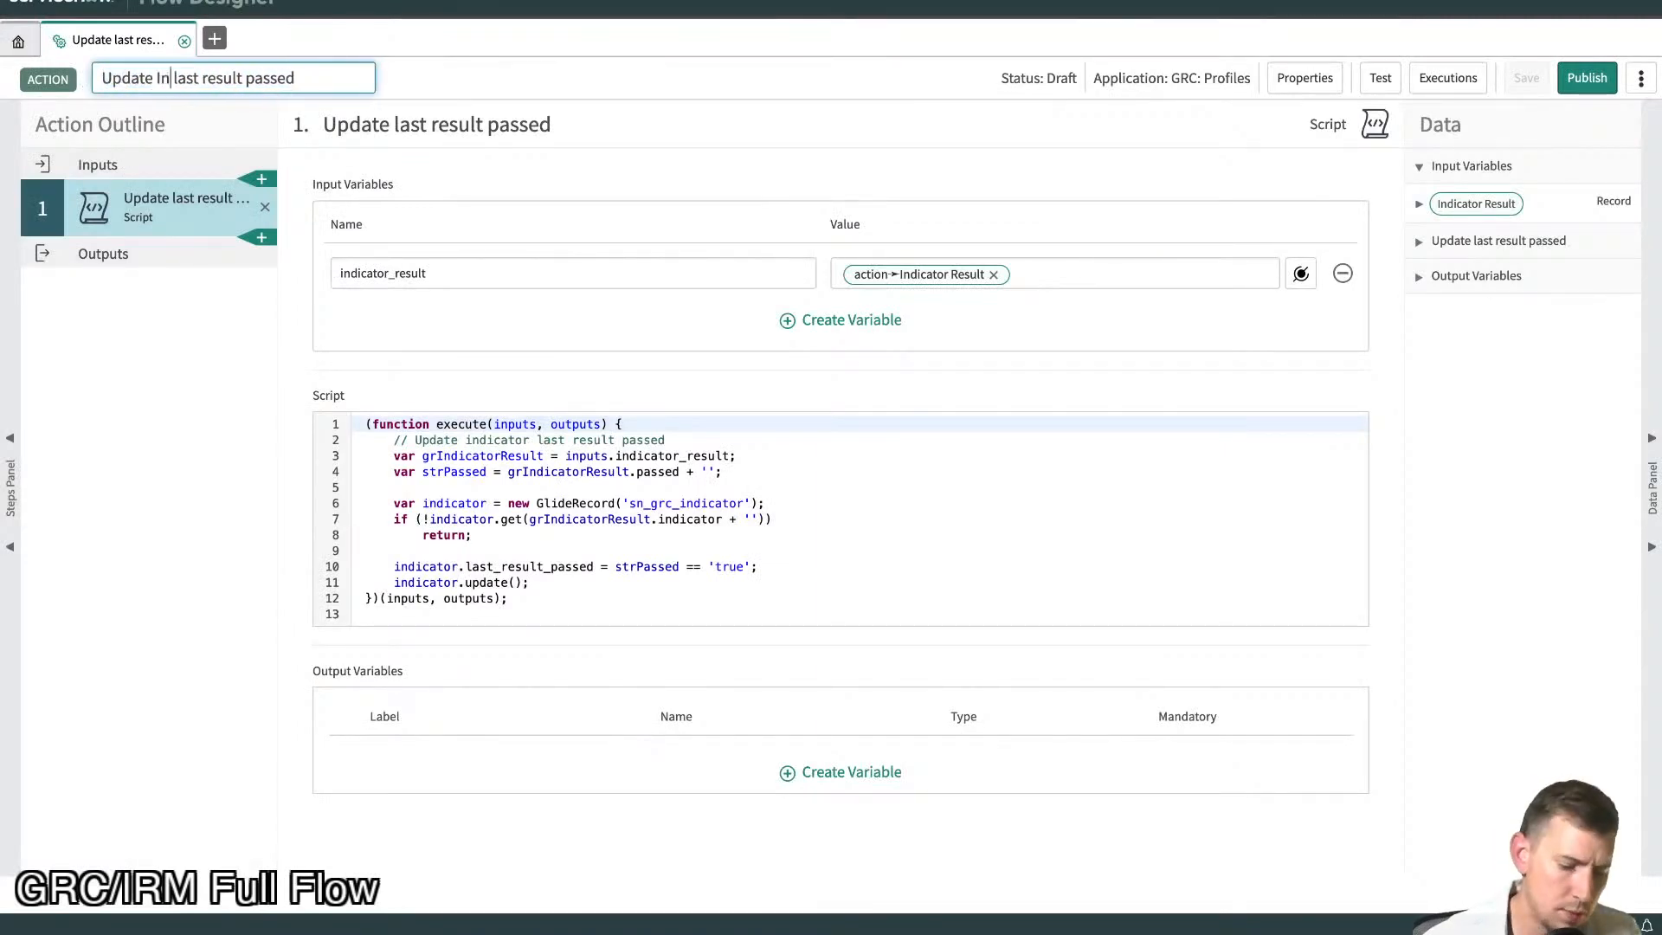
click(752, 95)
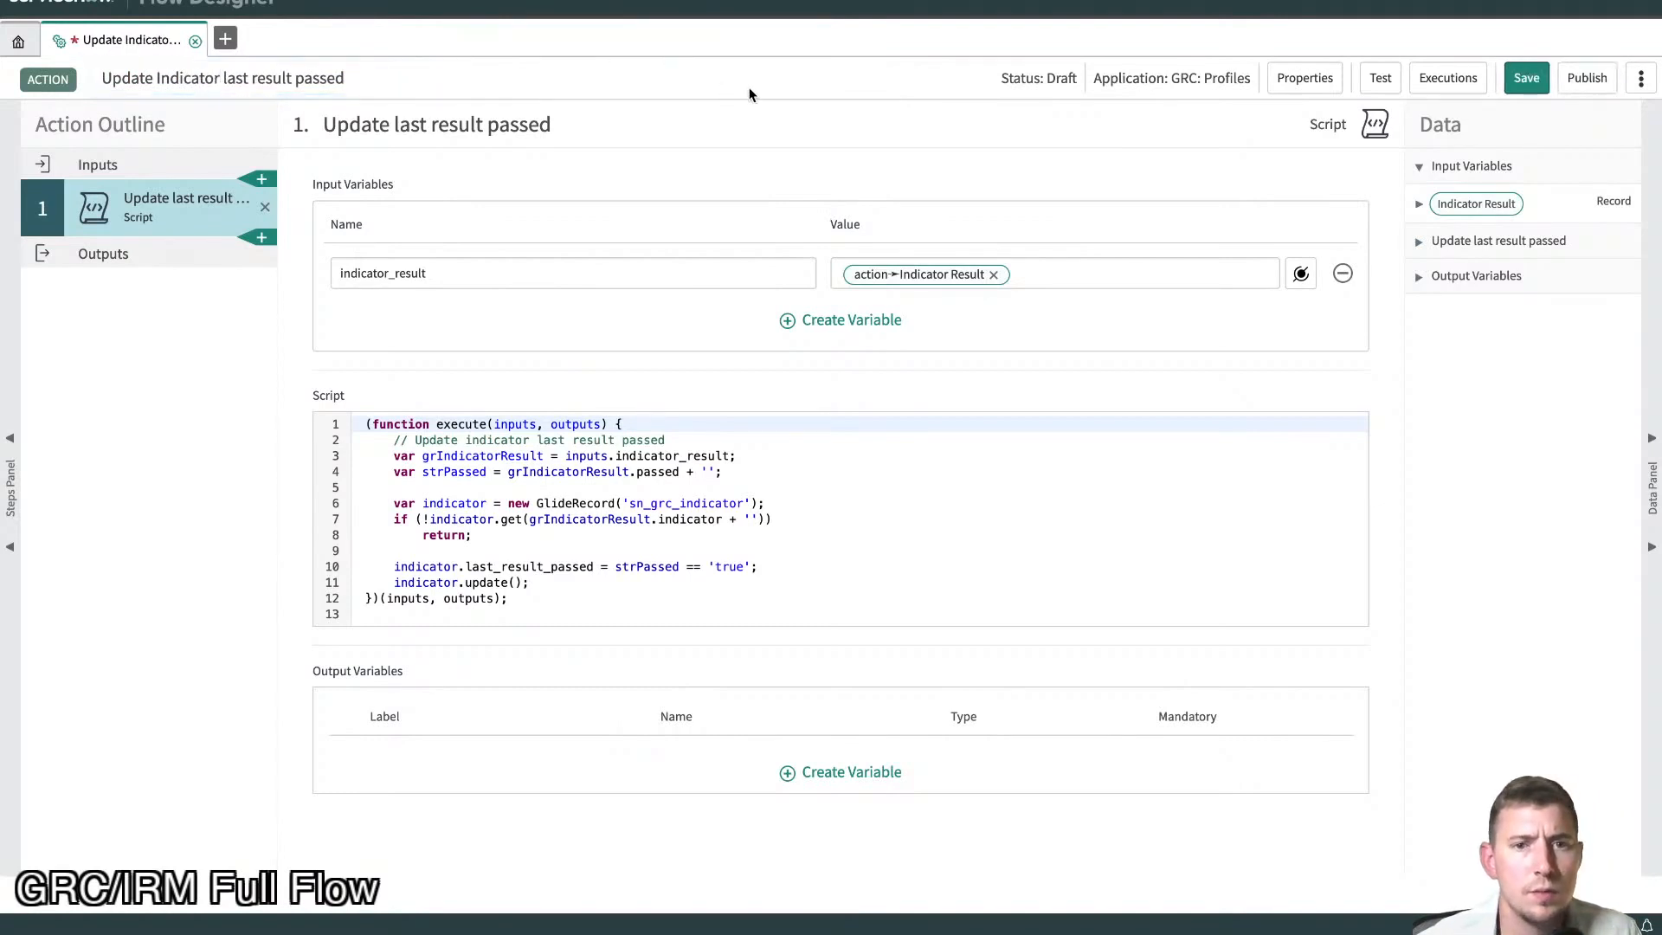
click(1525, 82)
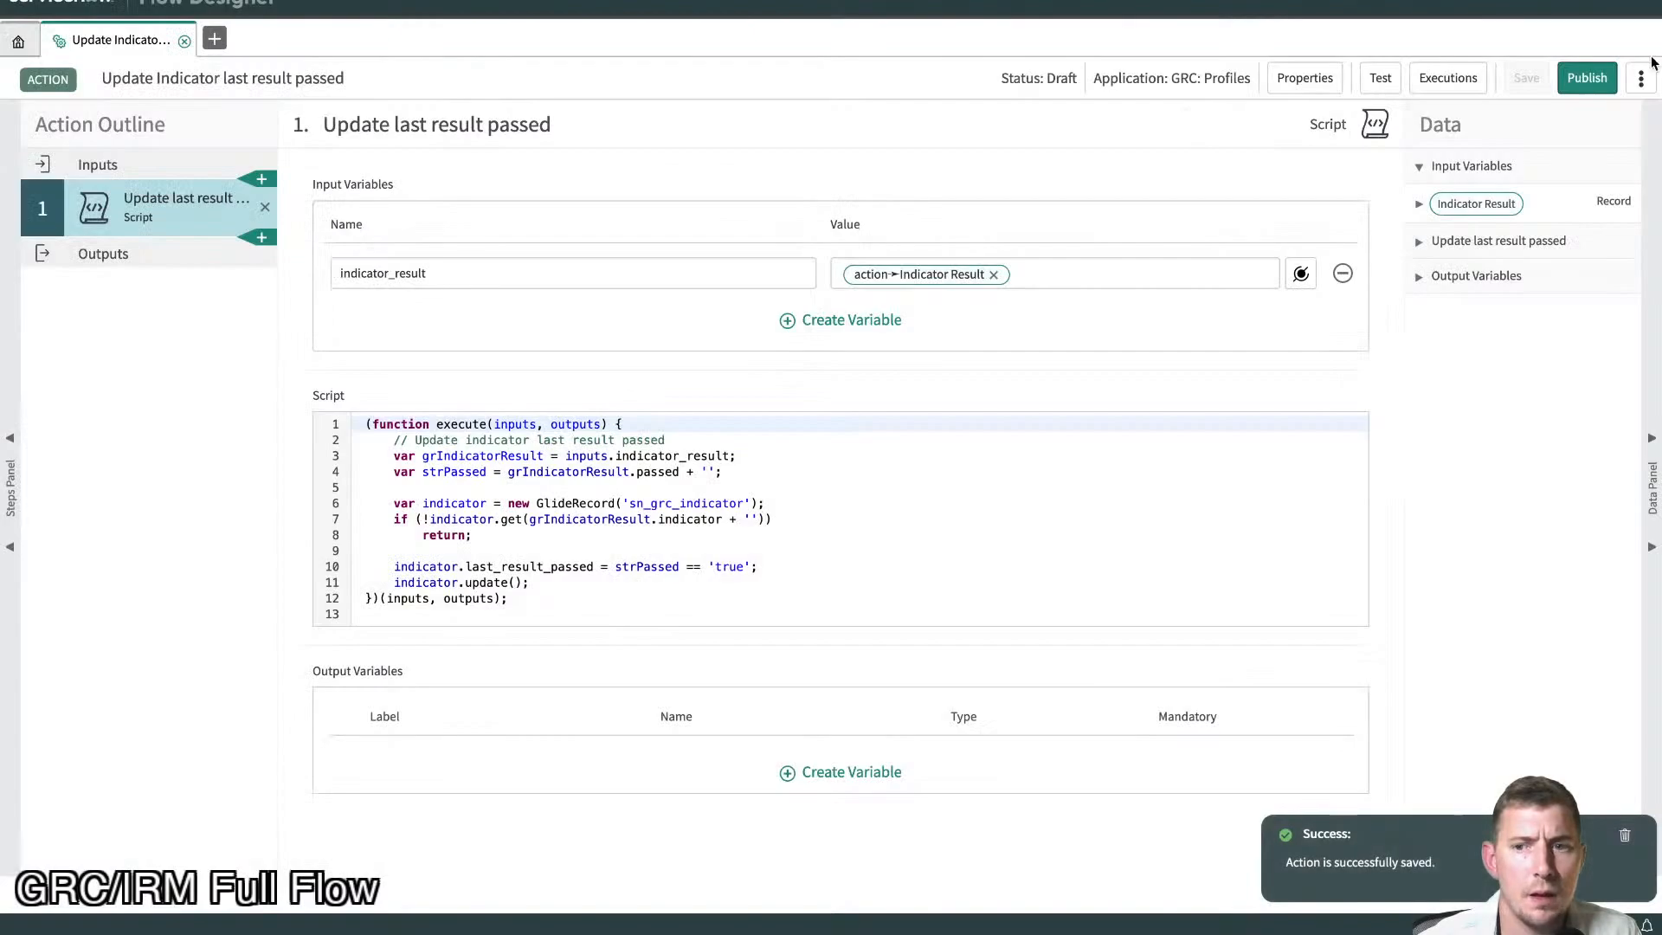
click(1586, 80)
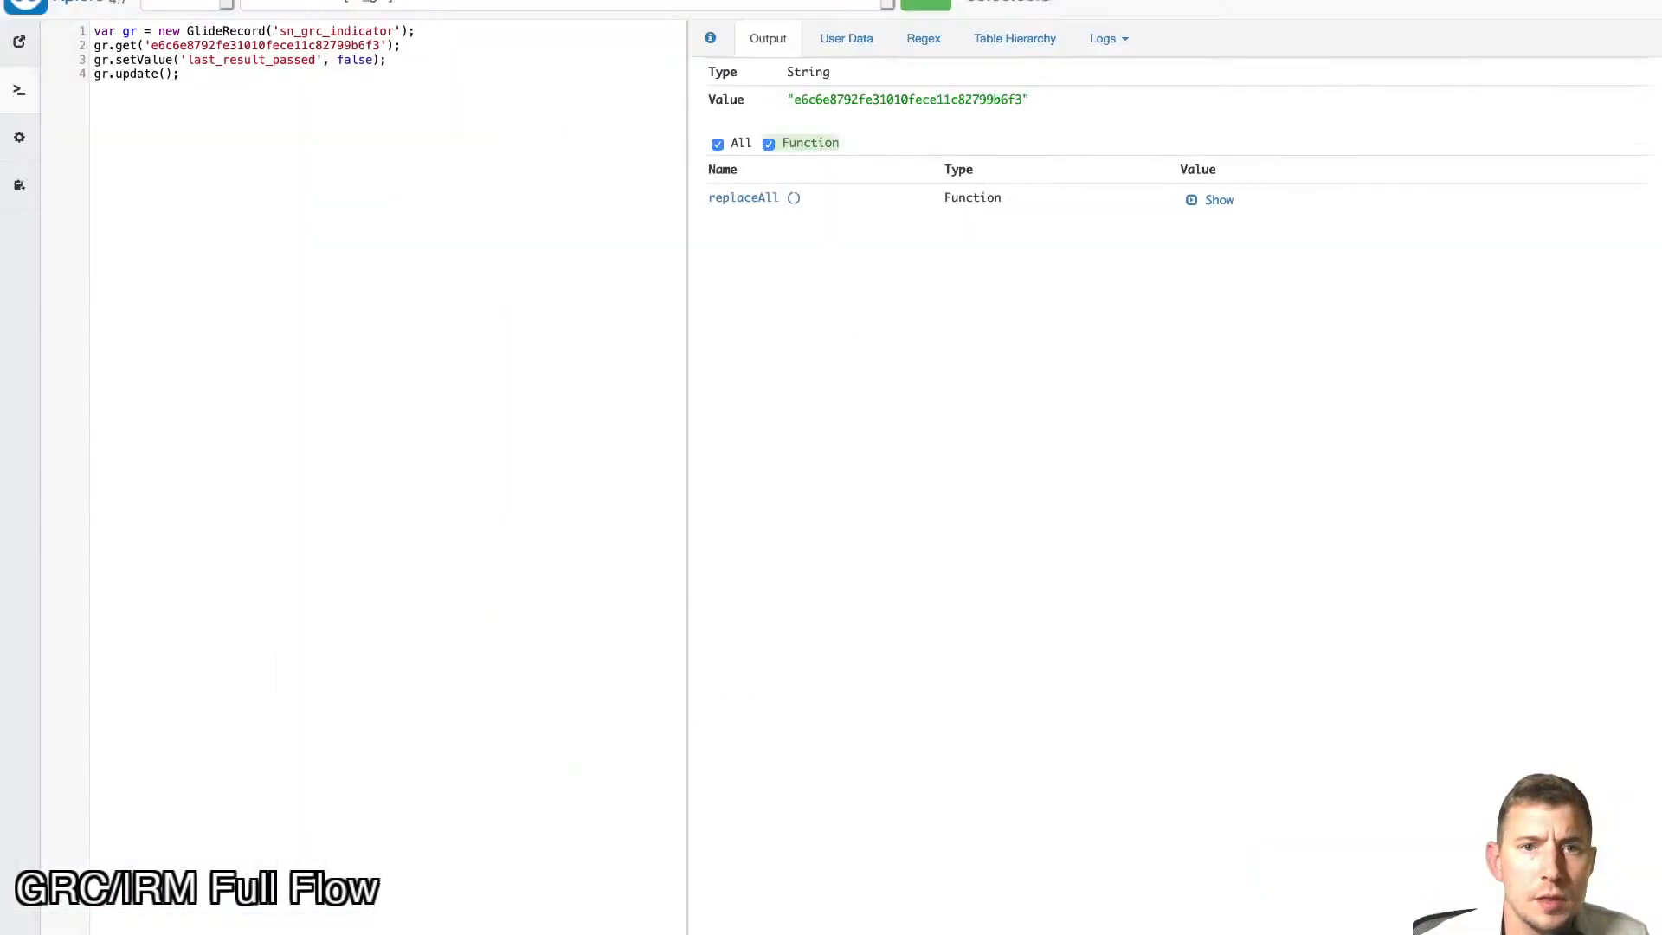
- Close the Xplore and Flow Designer browser tabs and return to the original Update last result passed business rule
key(ctrl+w)
click(1024, 360)
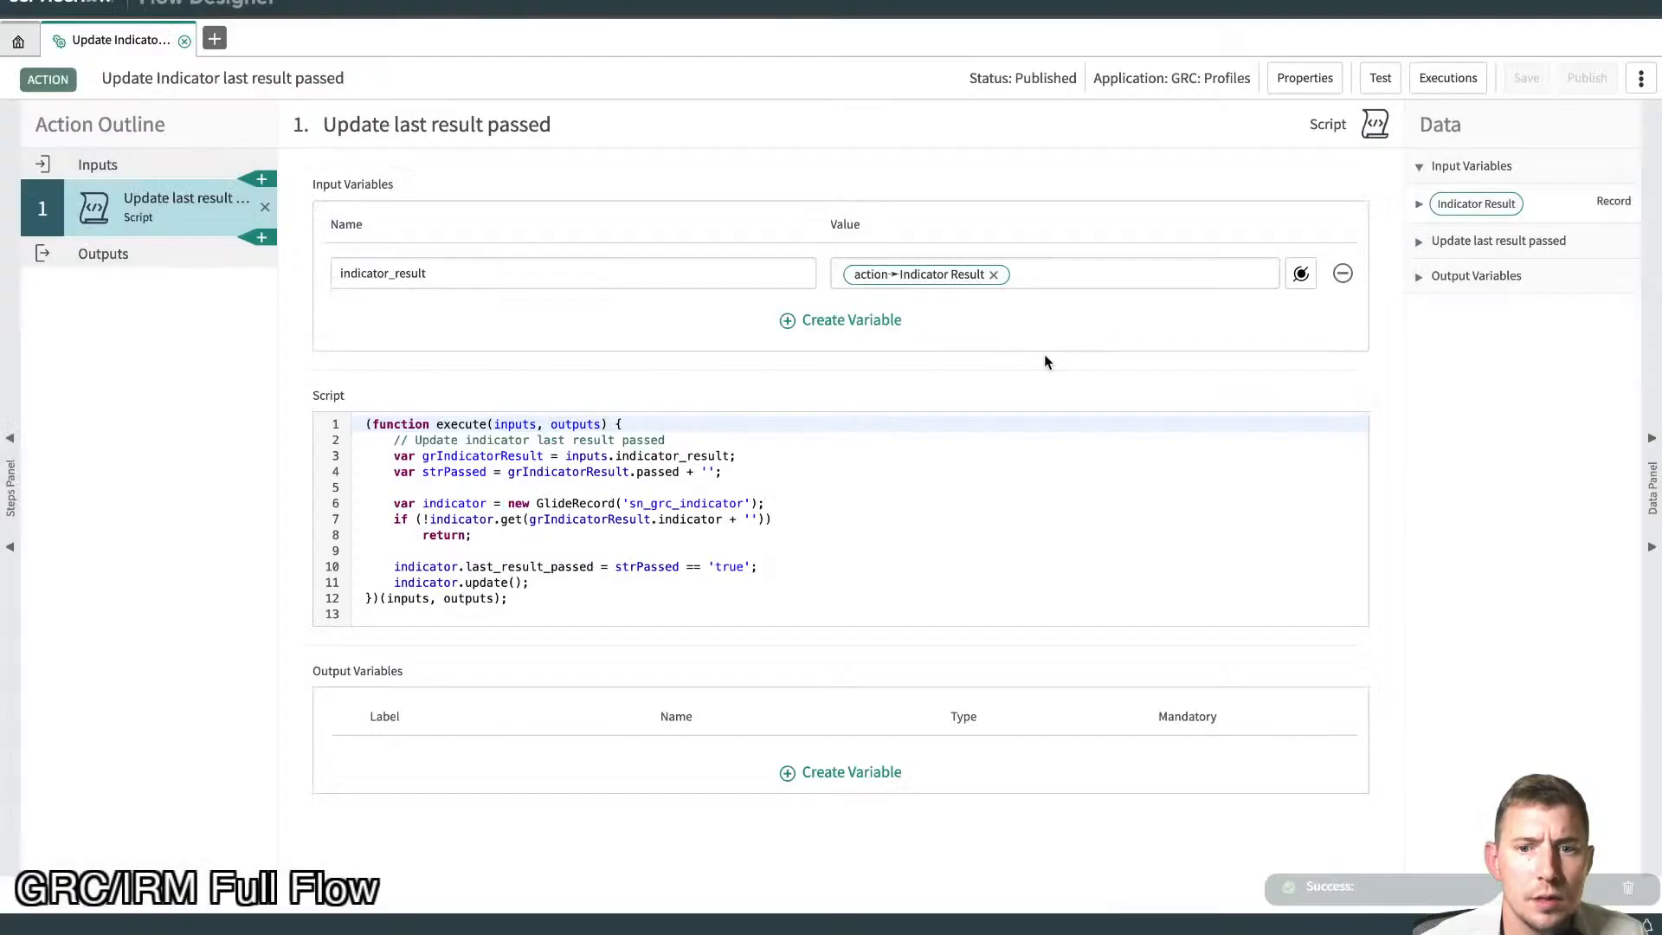
key(ctrl+w)
scroll(223, 189, up, 8)
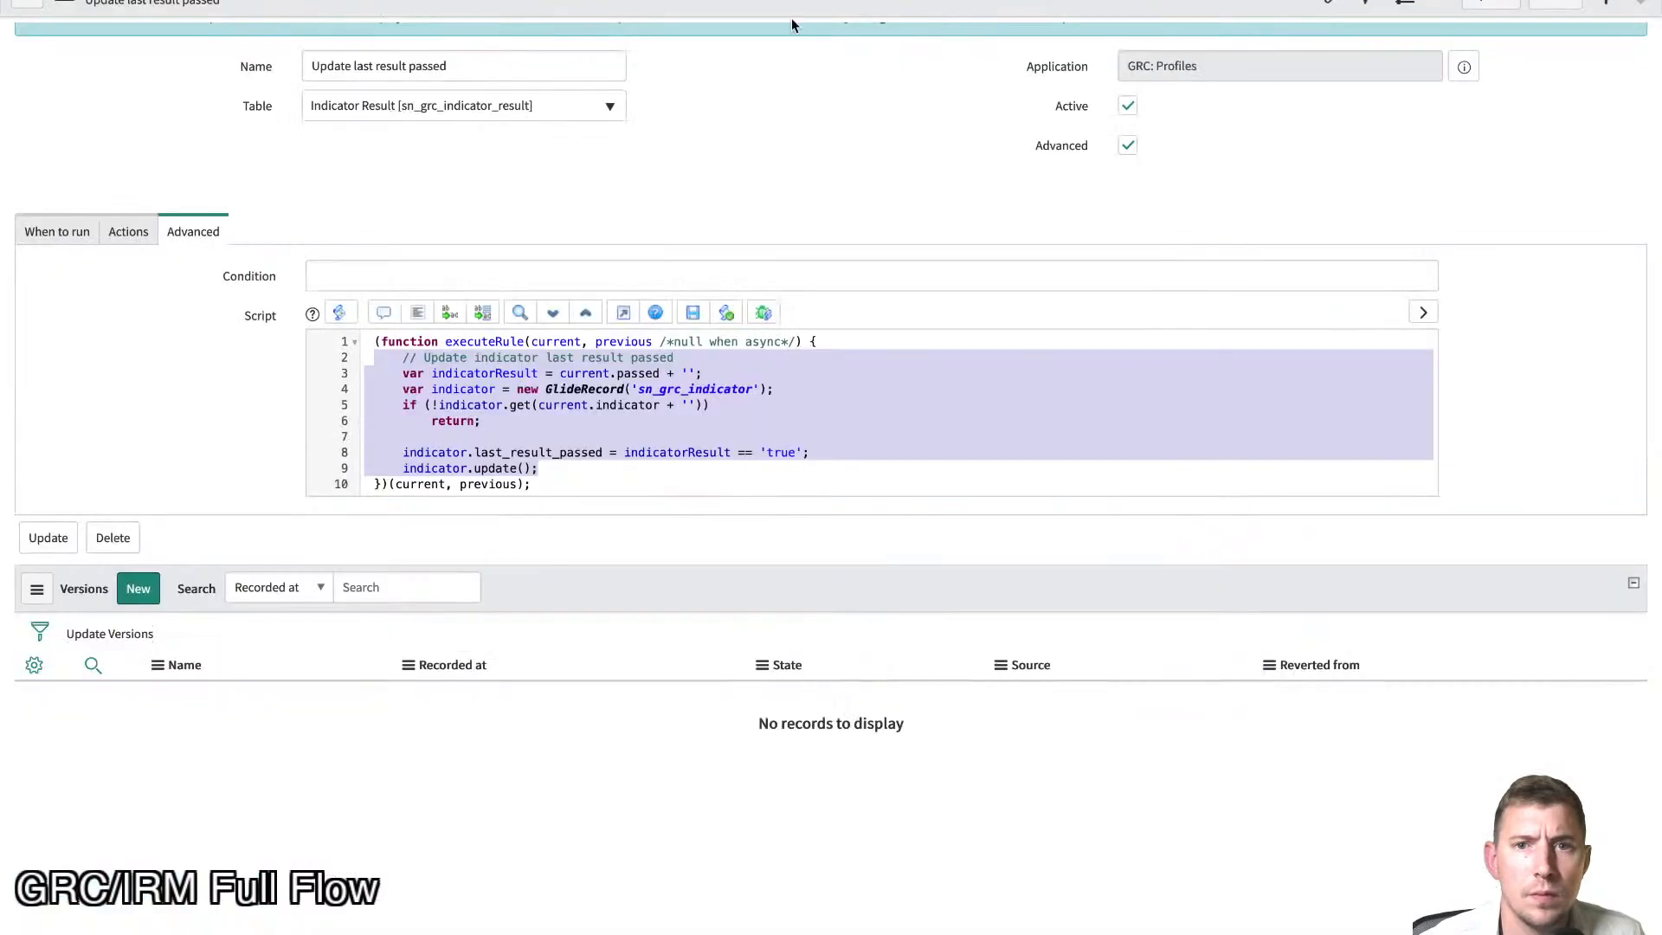
scroll(645, 252, up, 1)
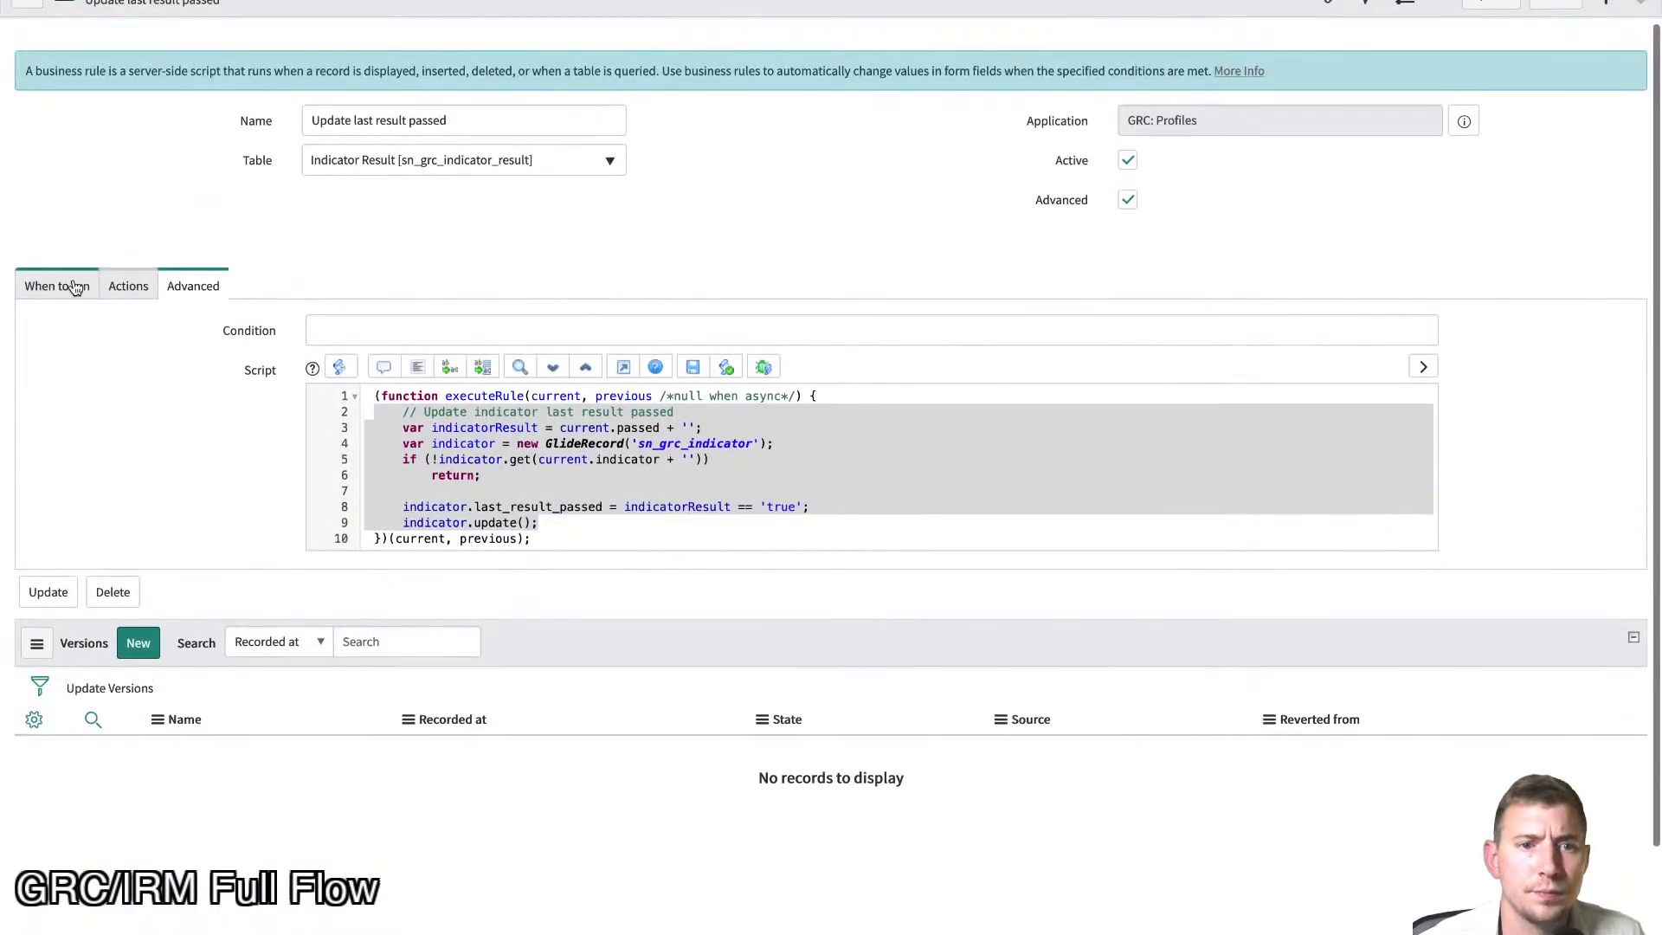